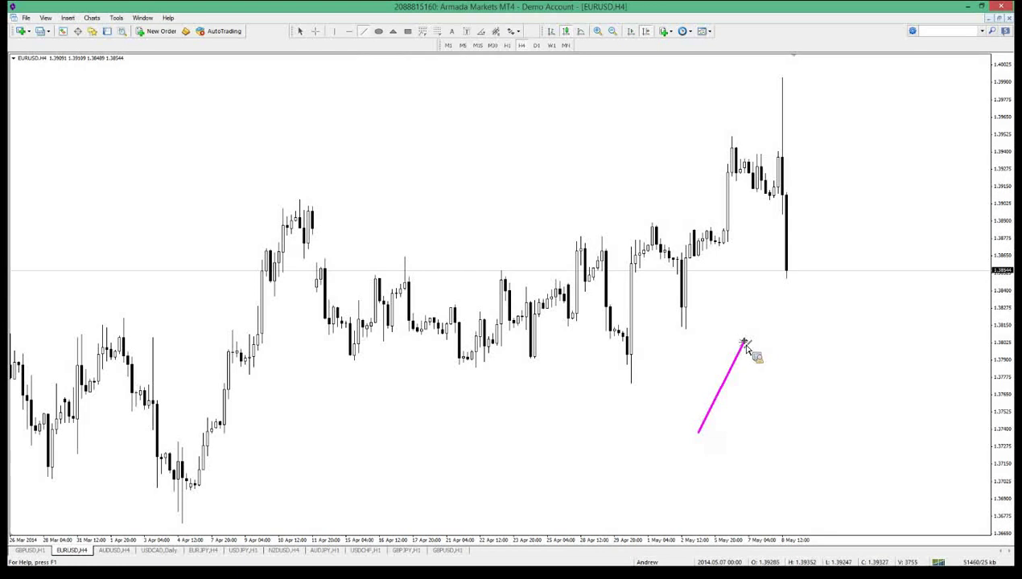
Step: Change the colour of the magenta trendline below the EURUSD prices to red
right_click(746, 346)
click(764, 346)
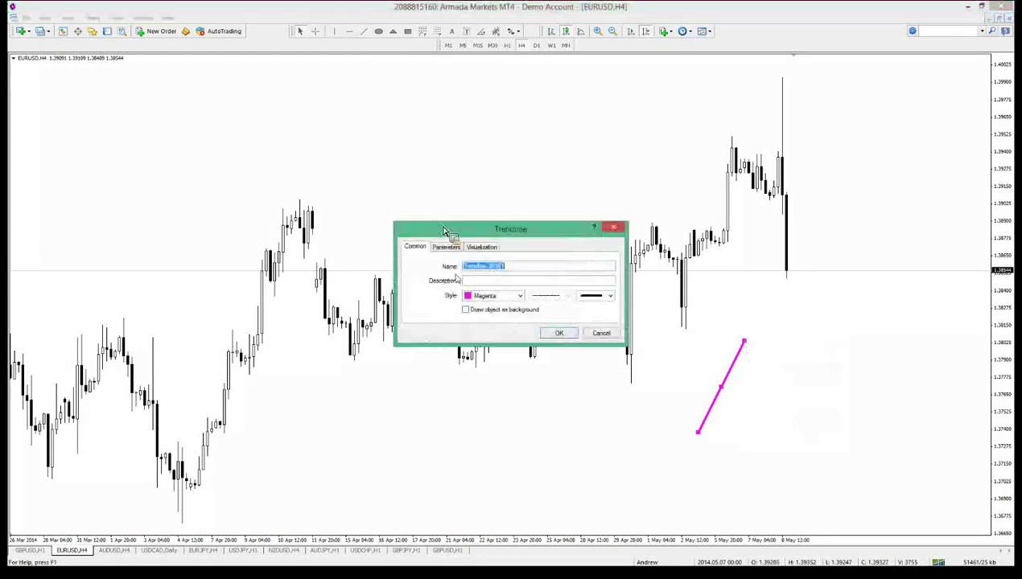
click(509, 298)
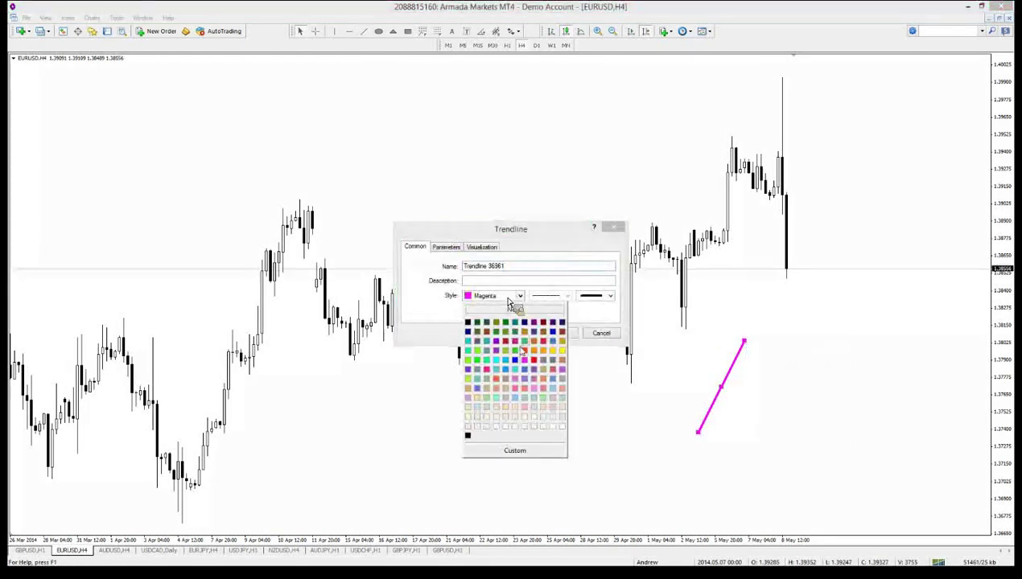
click(534, 361)
click(566, 334)
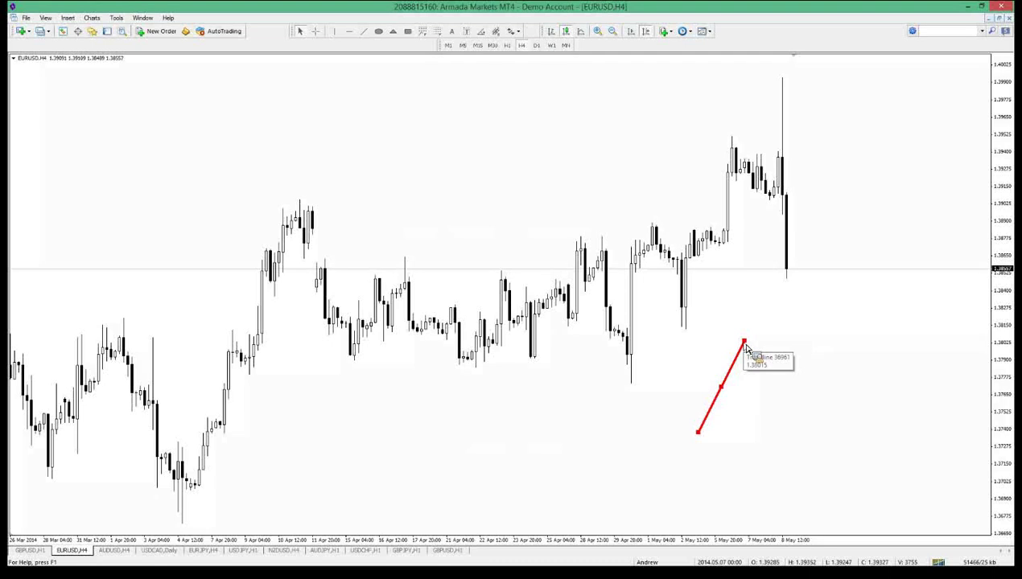
Step: Adjust the upper end of the red trendline slightly, and delete the line from the chart
drag(746, 348, 746, 343)
drag(721, 382, 721, 384)
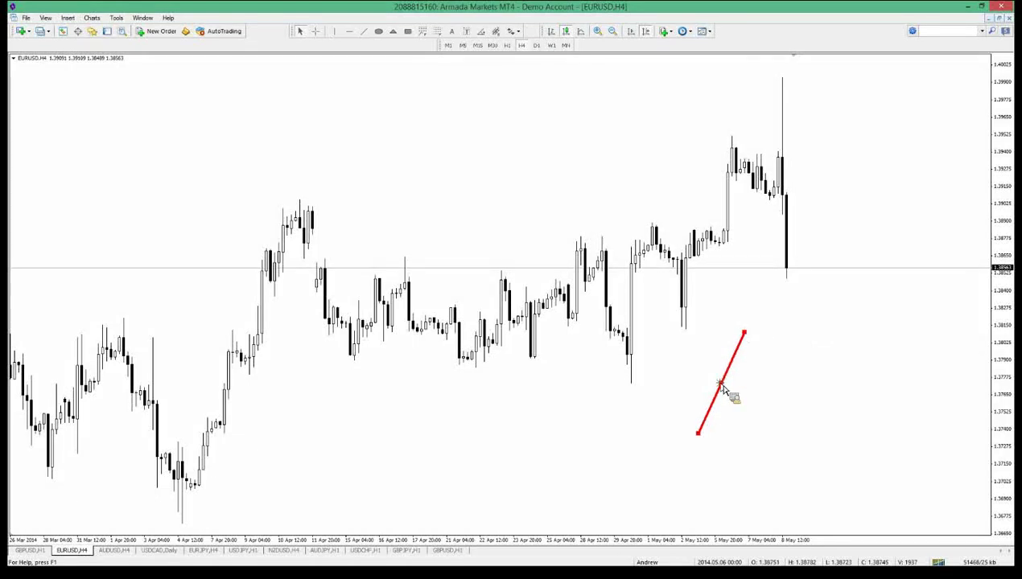
right_click(721, 385)
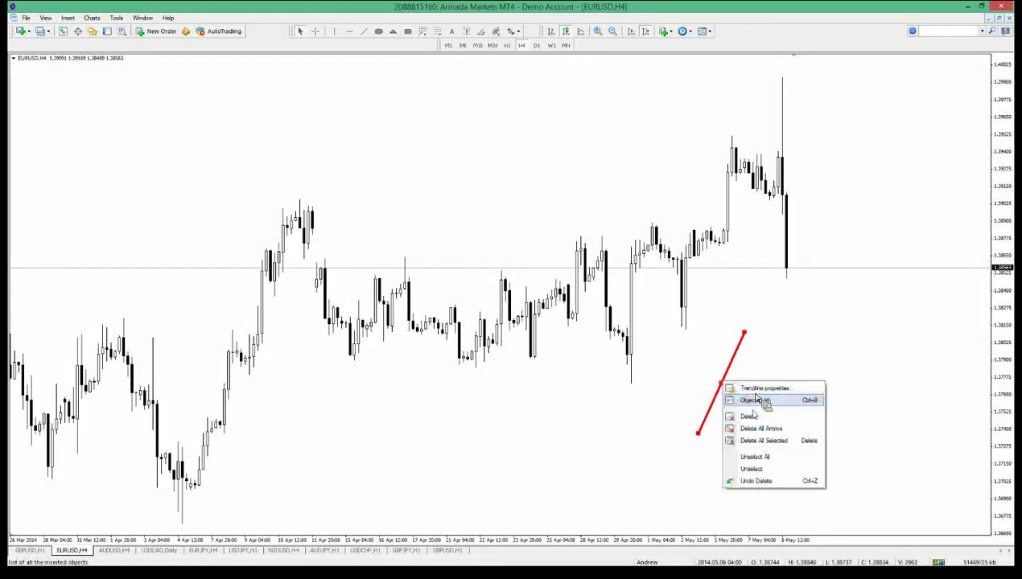
click(750, 416)
Step: Switch the EURUSD chart to the H1 timeframe and zoom out until prices from 11 April show
click(507, 45)
click(644, 30)
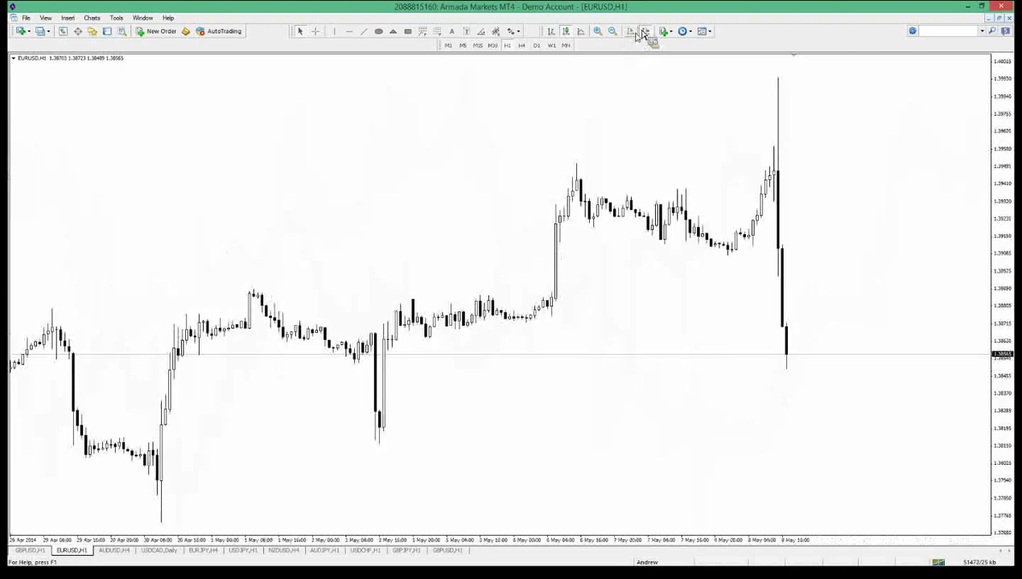
click(612, 31)
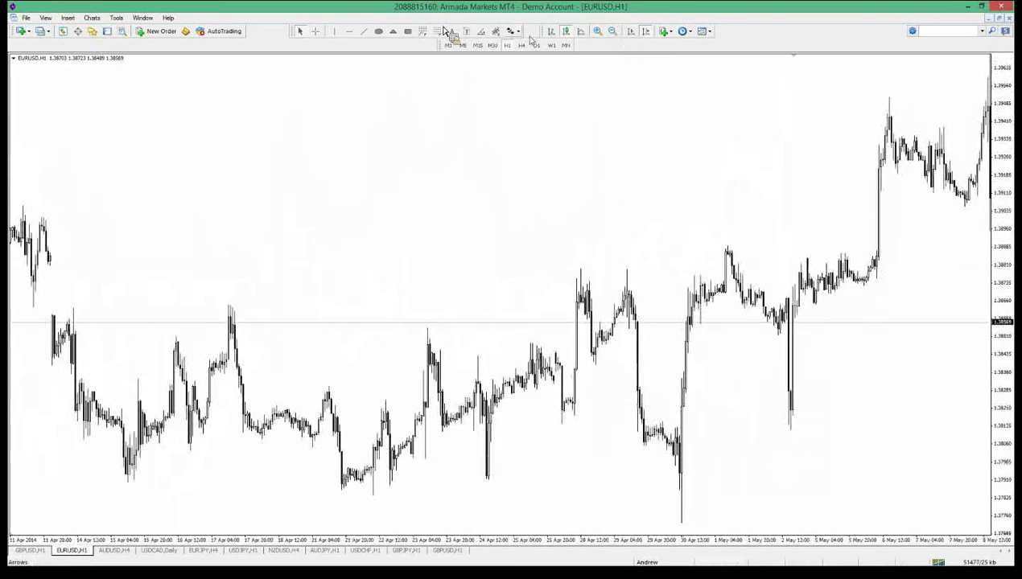
Step: Draw a rising and a falling trendline forming a peak above the April prices, and fit a Fibonacci retracement to the rising leg
click(363, 32)
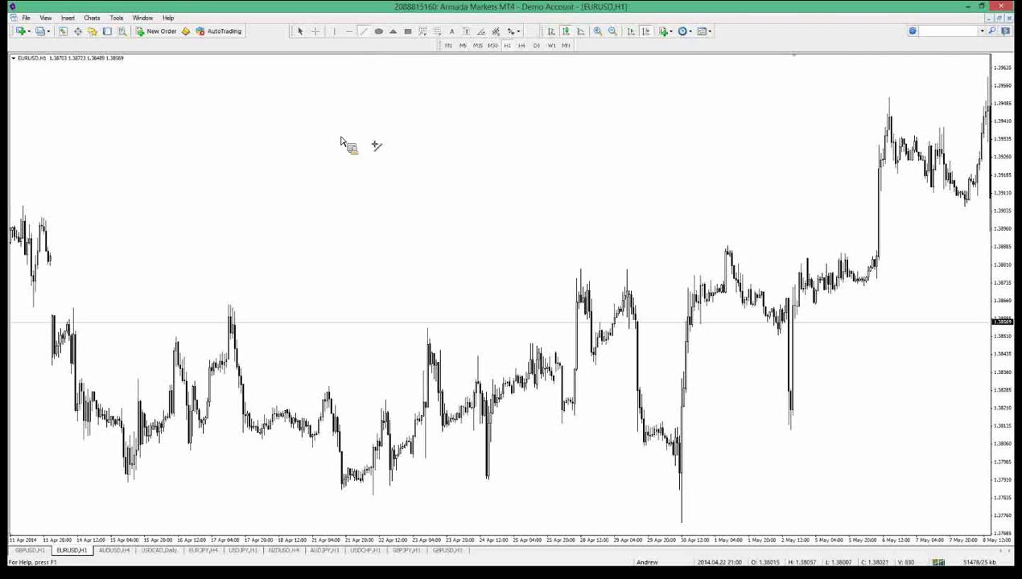
drag(268, 228, 309, 140)
drag(290, 187, 291, 171)
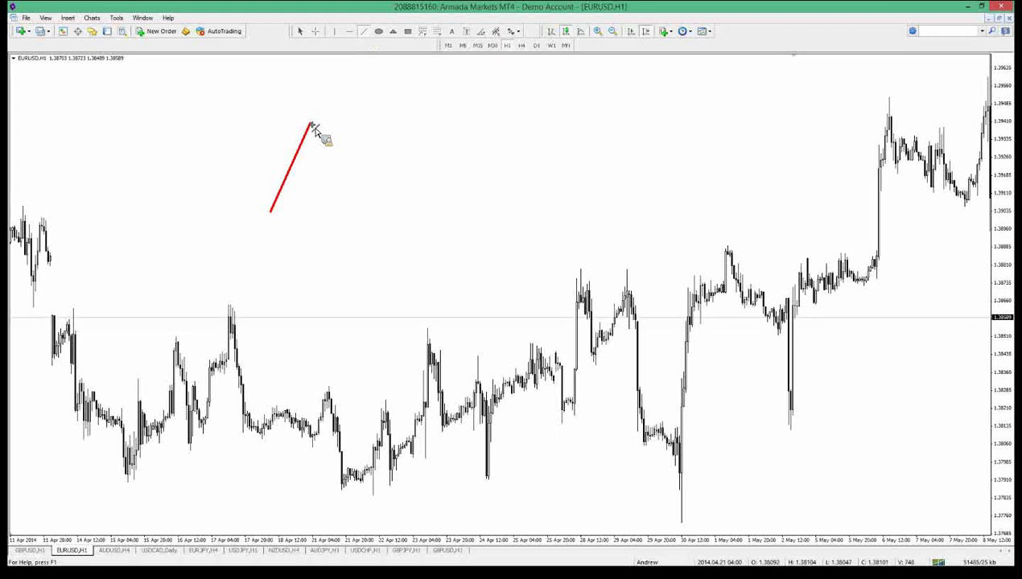
drag(312, 127, 332, 192)
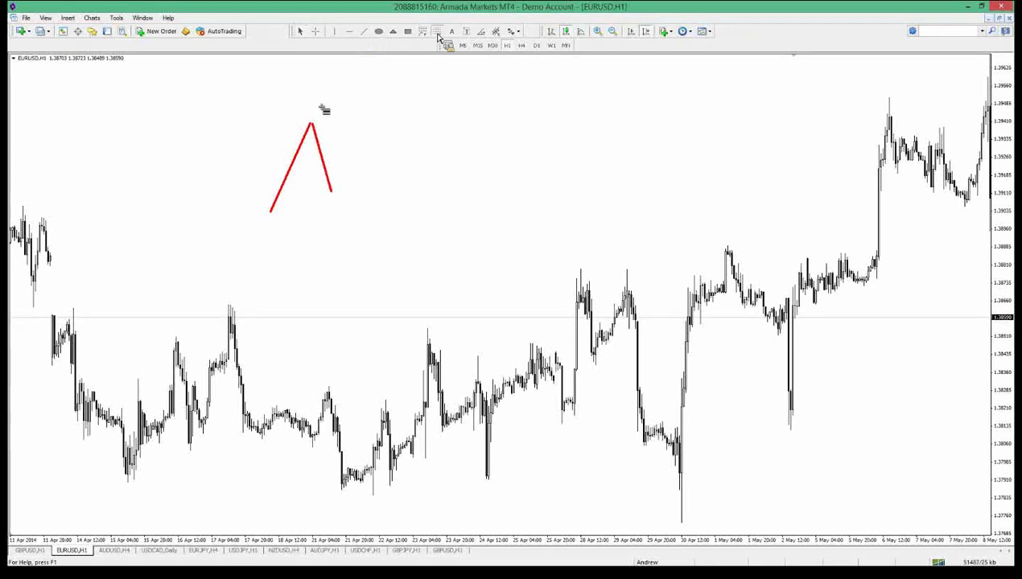
mouse_move(274, 213)
mouse_down()
mouse_move(277, 117)
mouse_move(281, 129)
mouse_up()
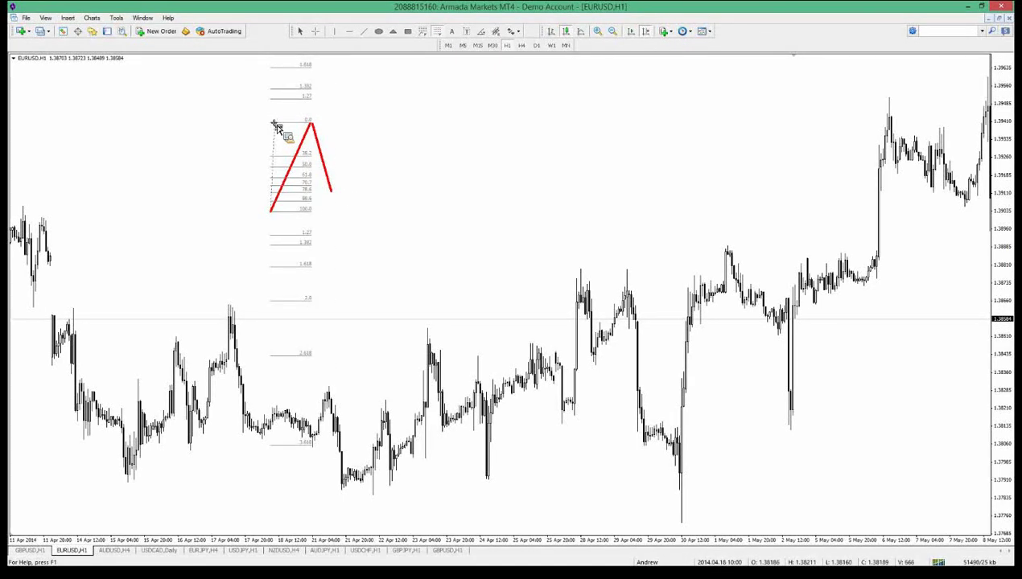
Step: Mark the 78.6 retracement level with a small rectangle and draw a shorter rising trendline from the low there
click(408, 30)
drag(311, 188, 339, 193)
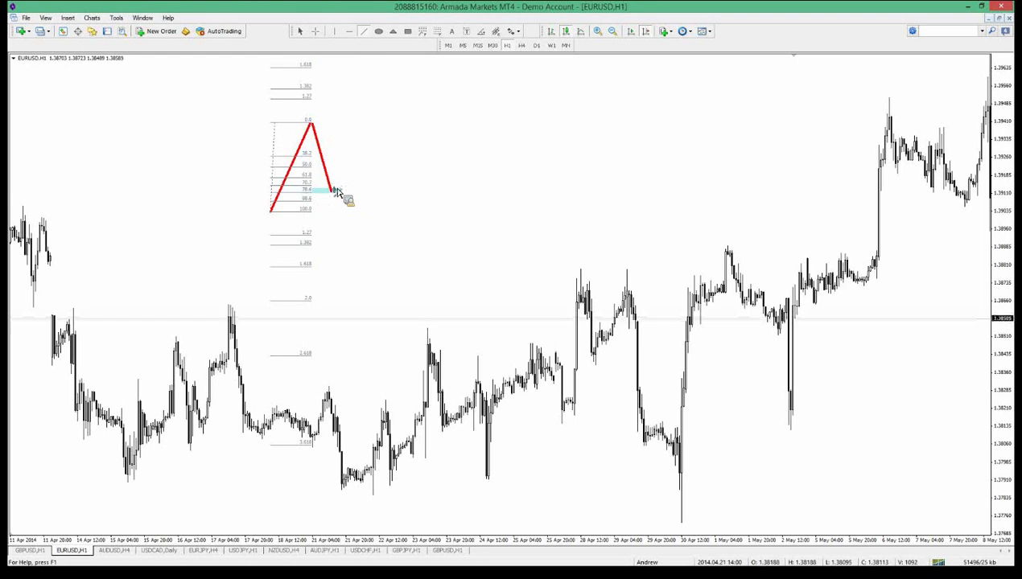
drag(331, 192, 354, 149)
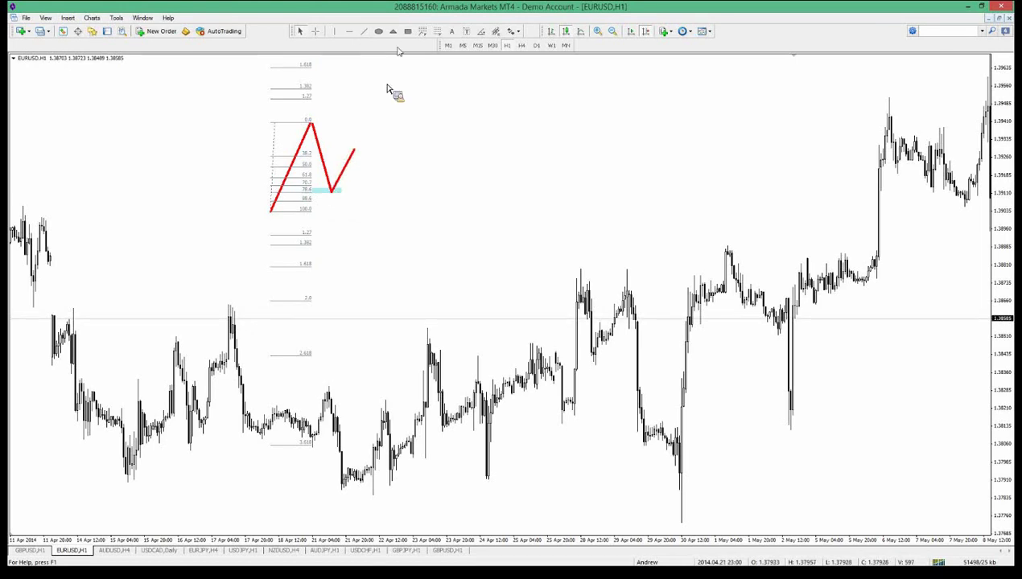
Step: Label the pattern's starting low X, its first peak A and the following low B
click(452, 32)
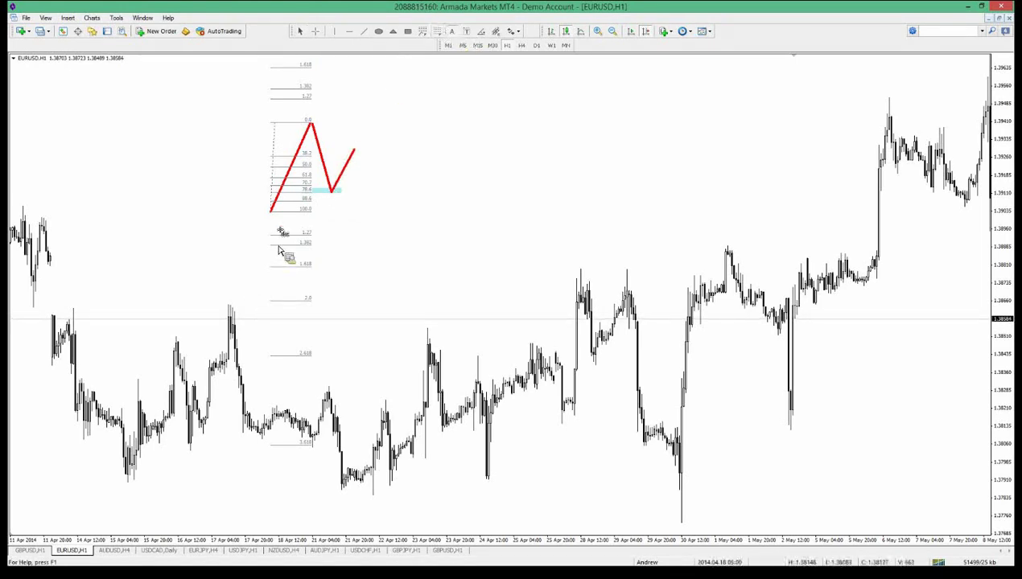
click(268, 223)
key(Tab)
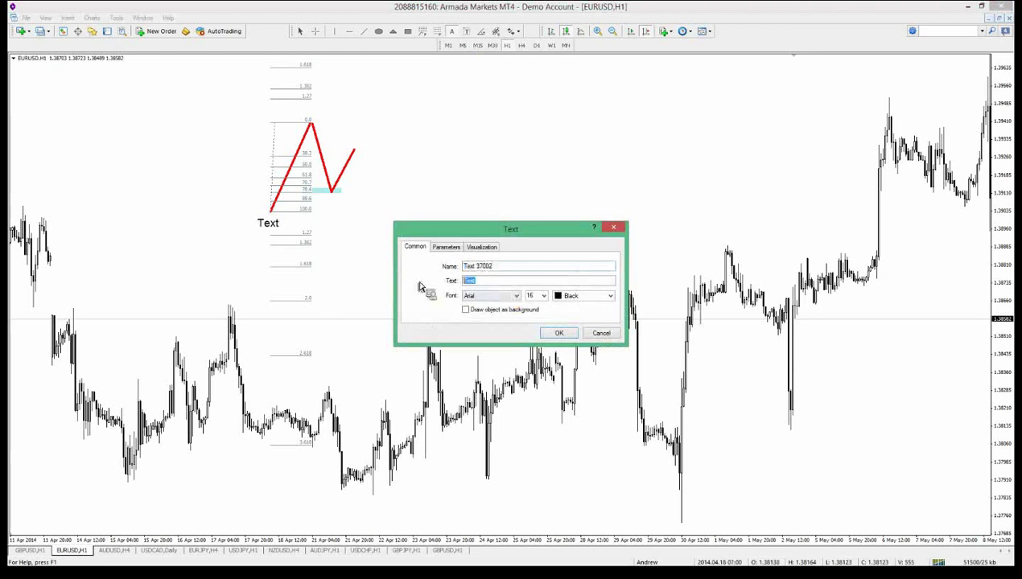
text(X)
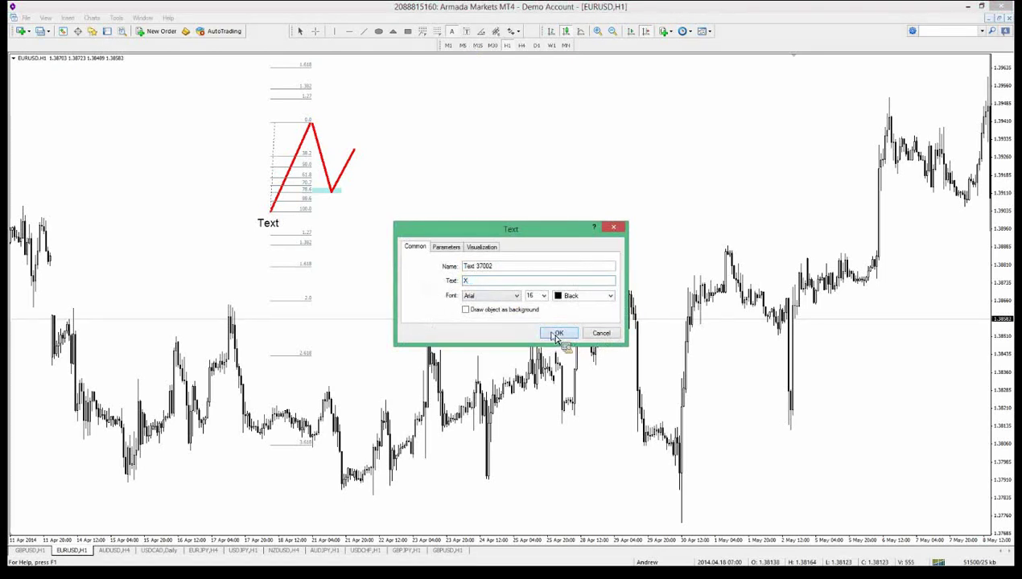
click(557, 333)
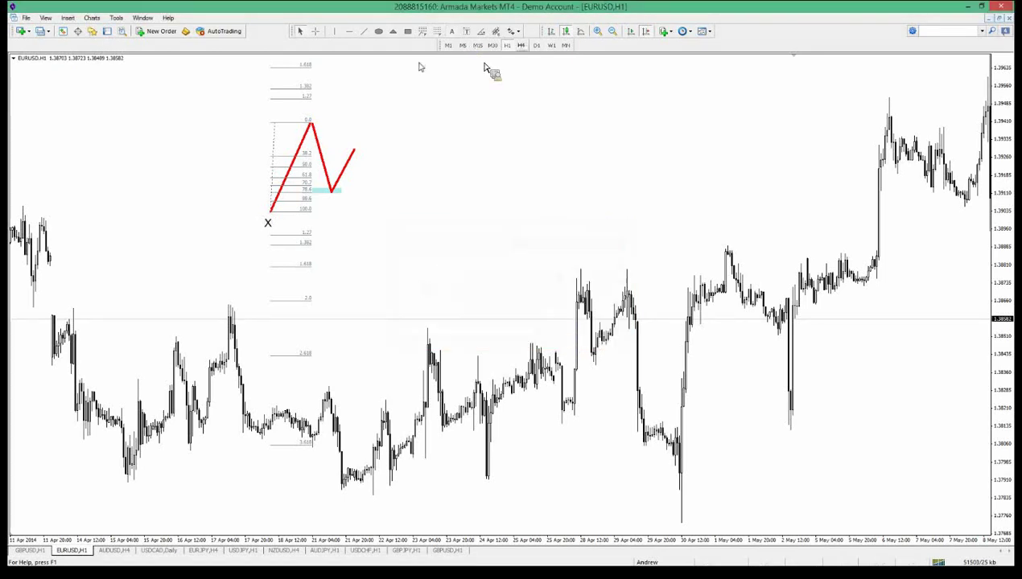
click(305, 111)
key(Tab)
text(A)
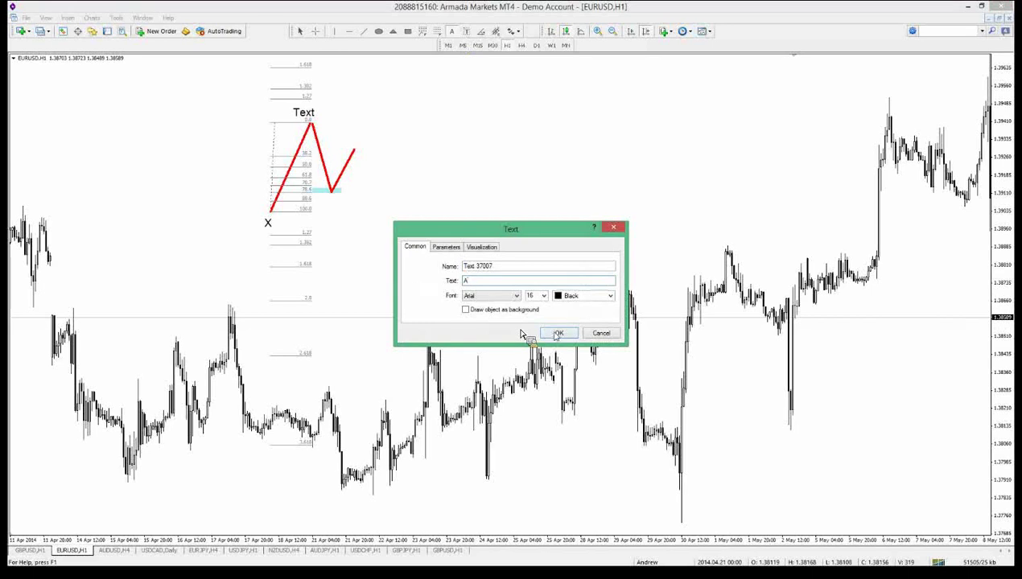
key(Return)
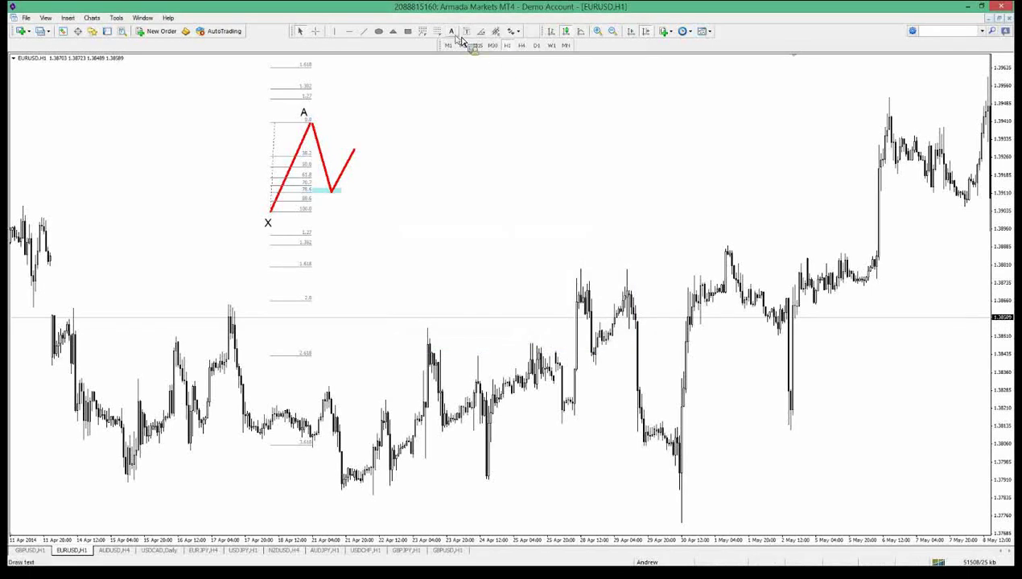
click(332, 203)
key(Tab)
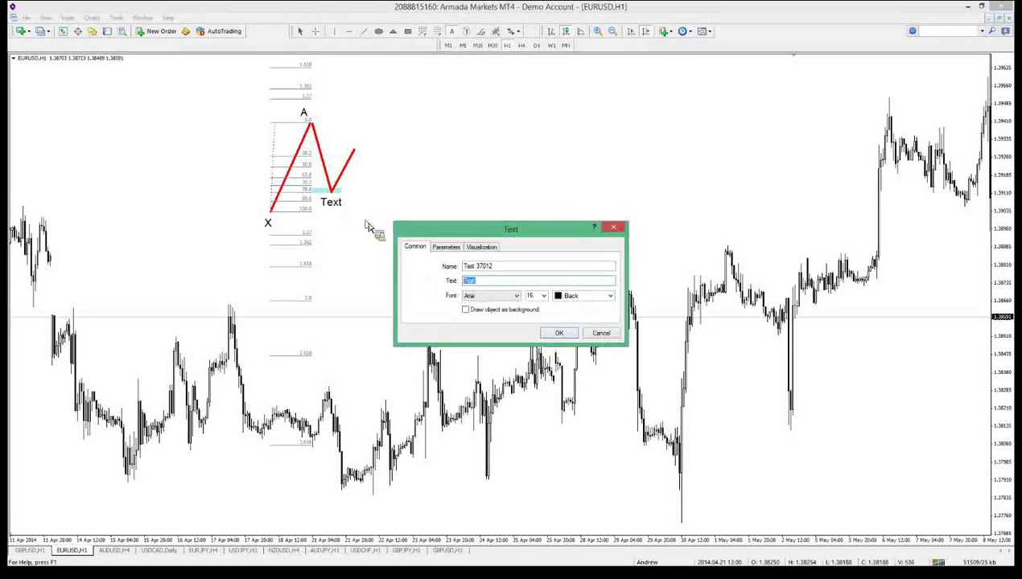
key(Return)
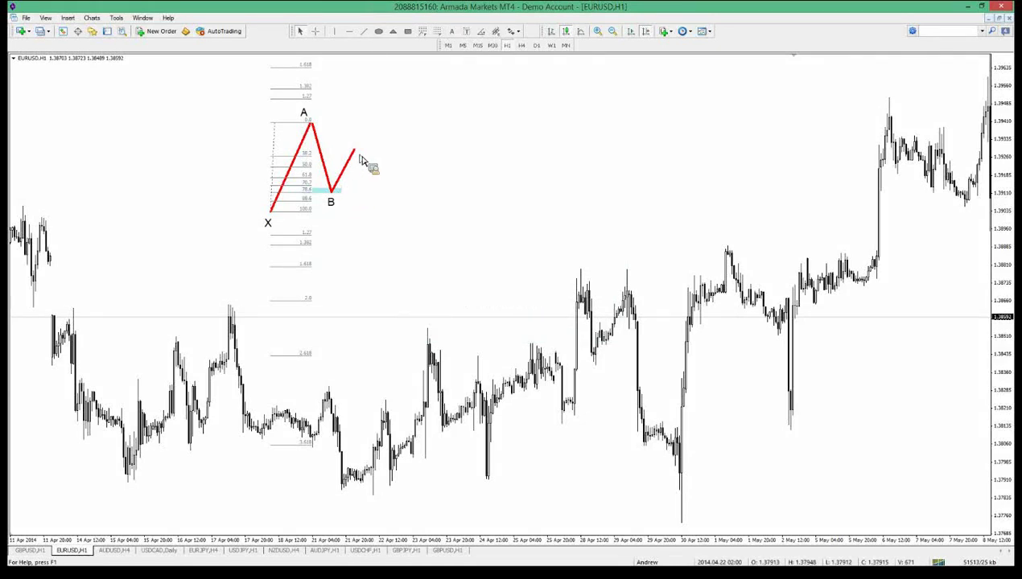
Step: Add a Fibonacci retracement from A to B and mark where its 1.618 level meets the first one's 1.27 with a rectangle
click(445, 36)
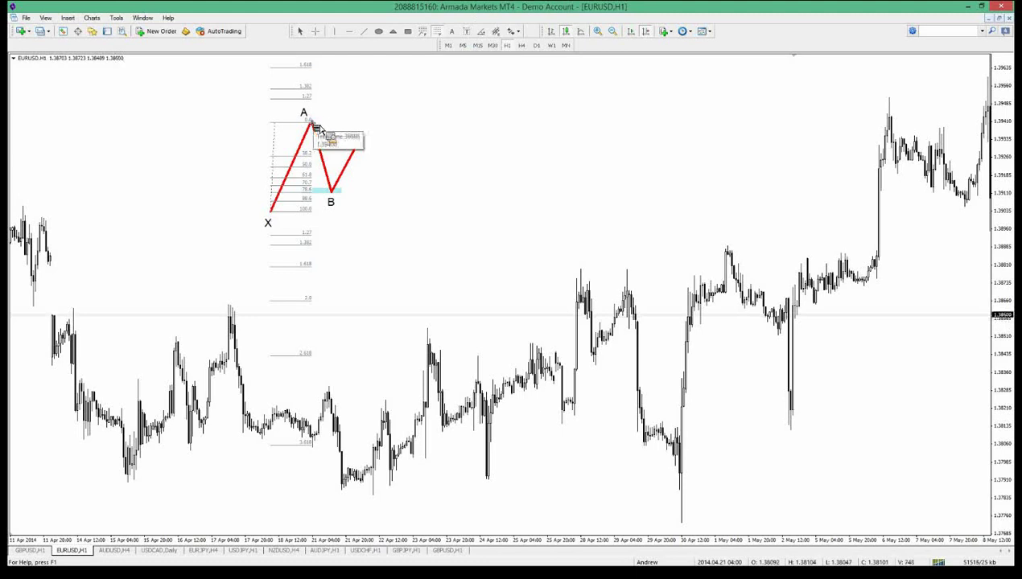
drag(314, 126, 318, 193)
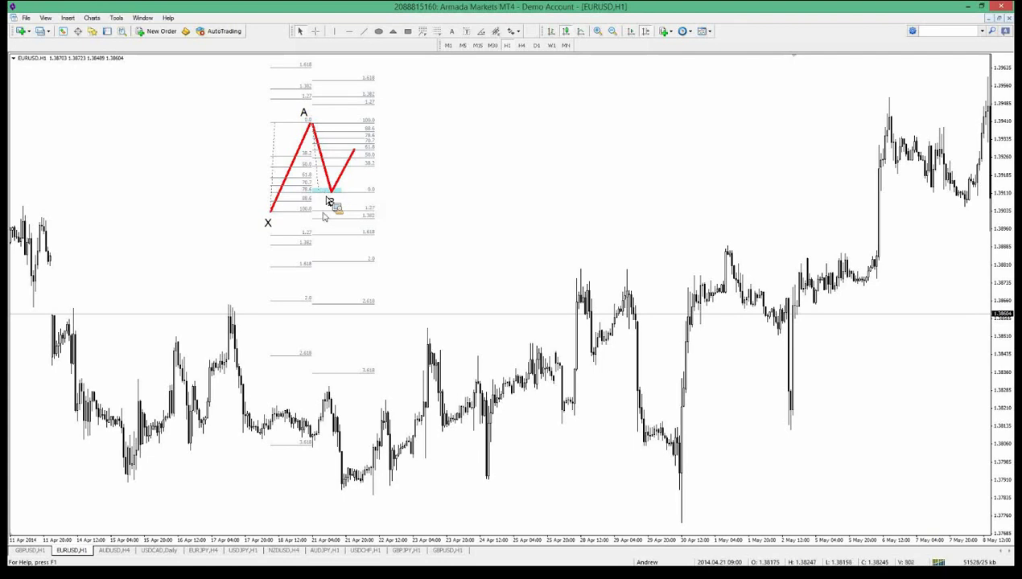
click(408, 32)
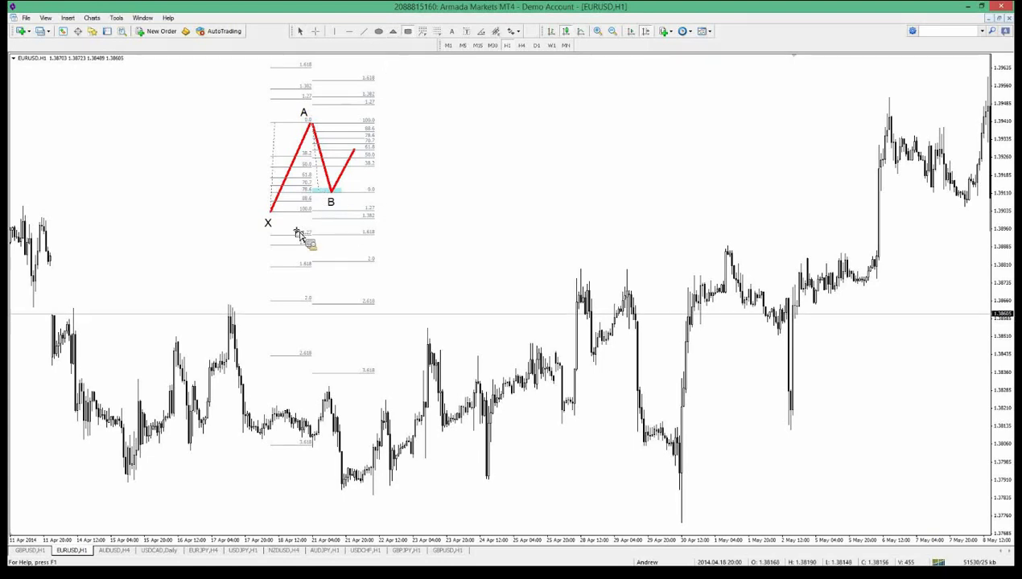
drag(298, 232, 387, 235)
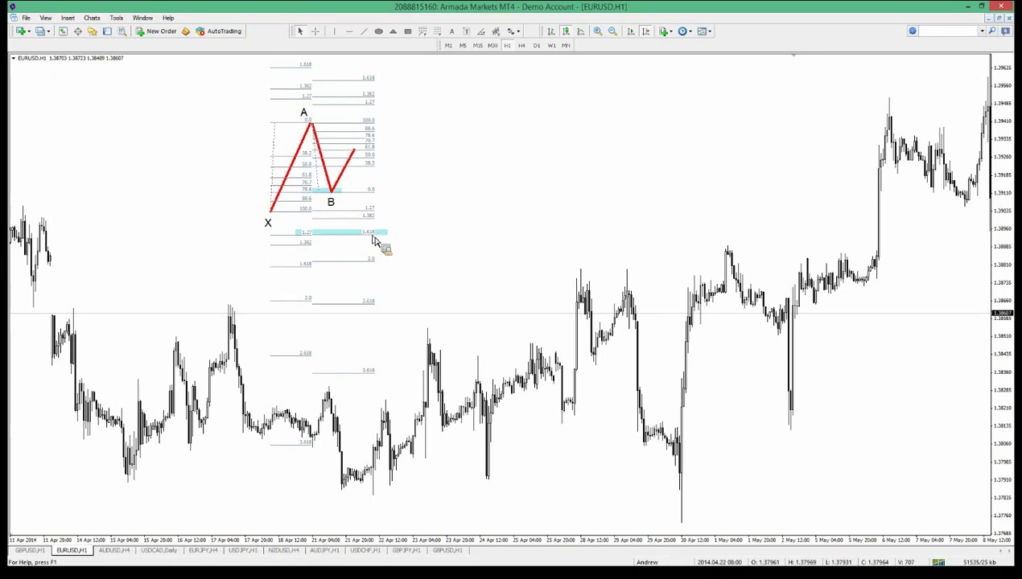
Step: Draw a falling trendline from the second peak to the lower rectangle, and label that peak C
click(365, 34)
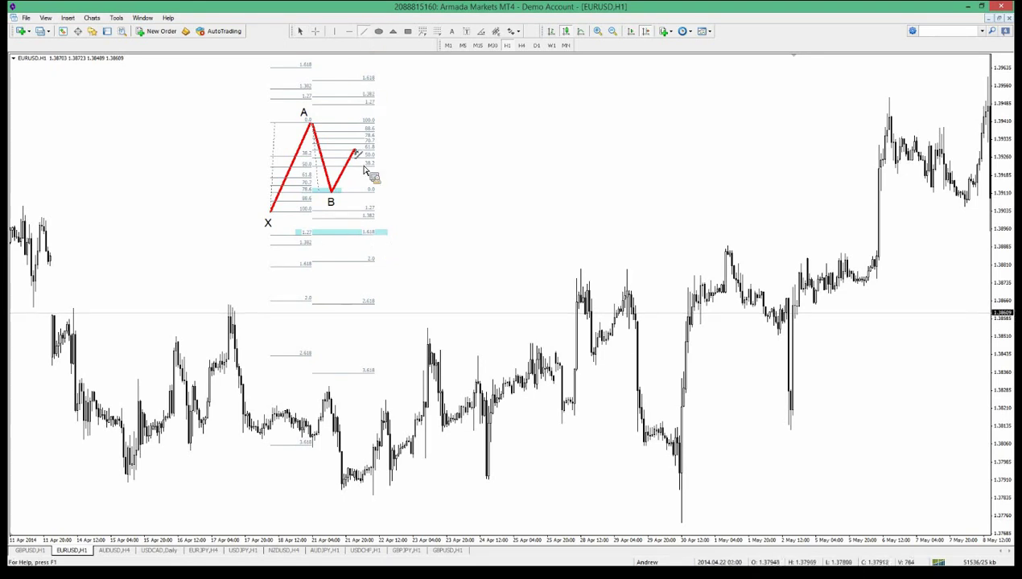
drag(356, 153, 371, 237)
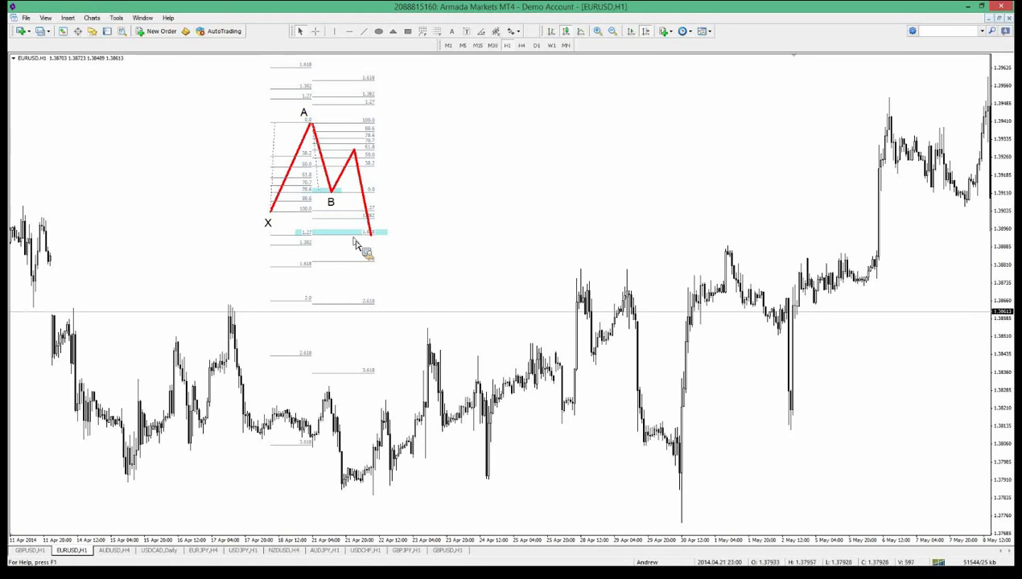
click(452, 31)
click(354, 137)
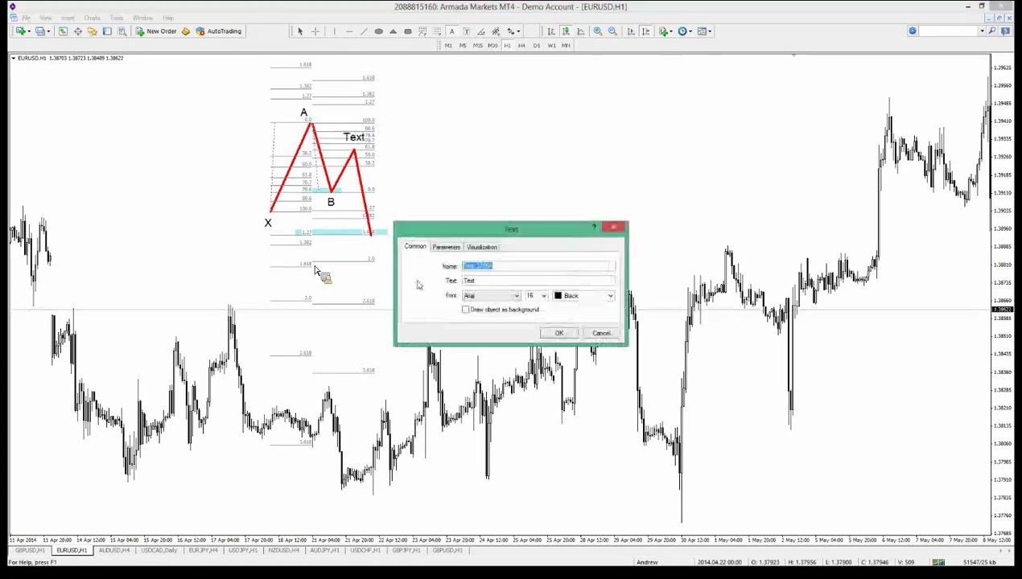
double_click(481, 280)
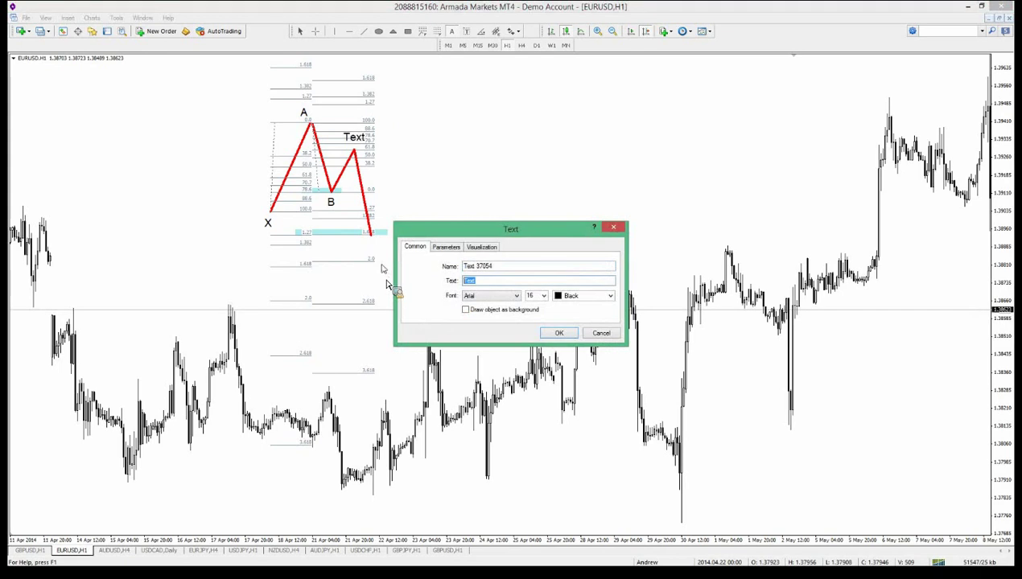
text(C)
key(Return)
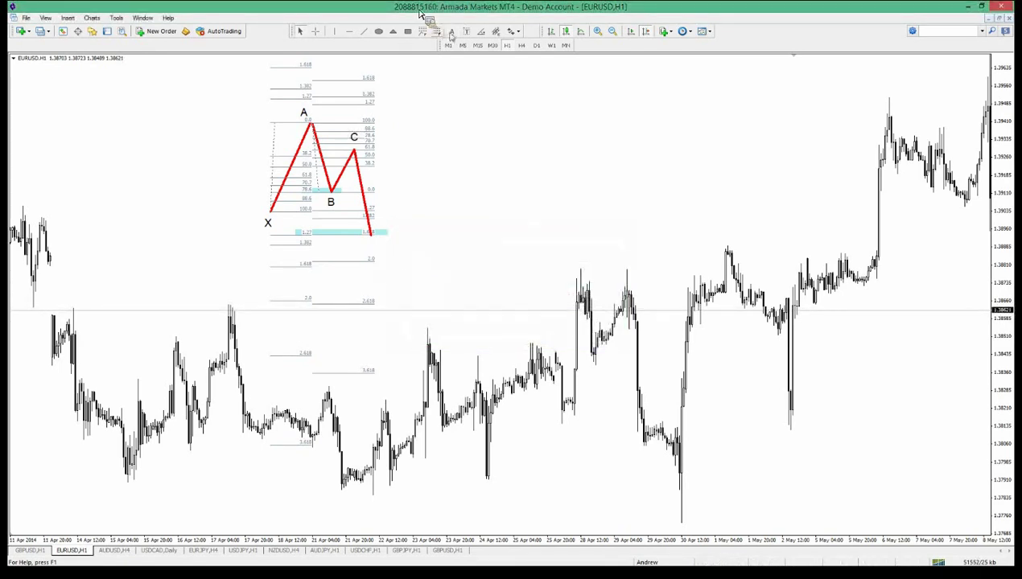
Step: Label the final low D and draw a long rising trendline from it to above the level of A
click(452, 33)
click(375, 240)
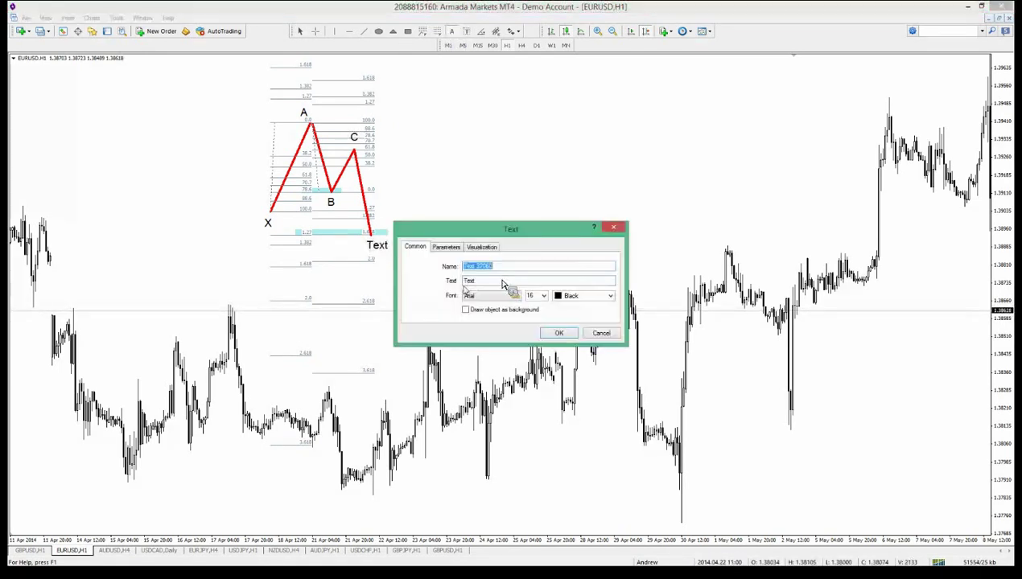
double_click(483, 280)
text(D)
key(Return)
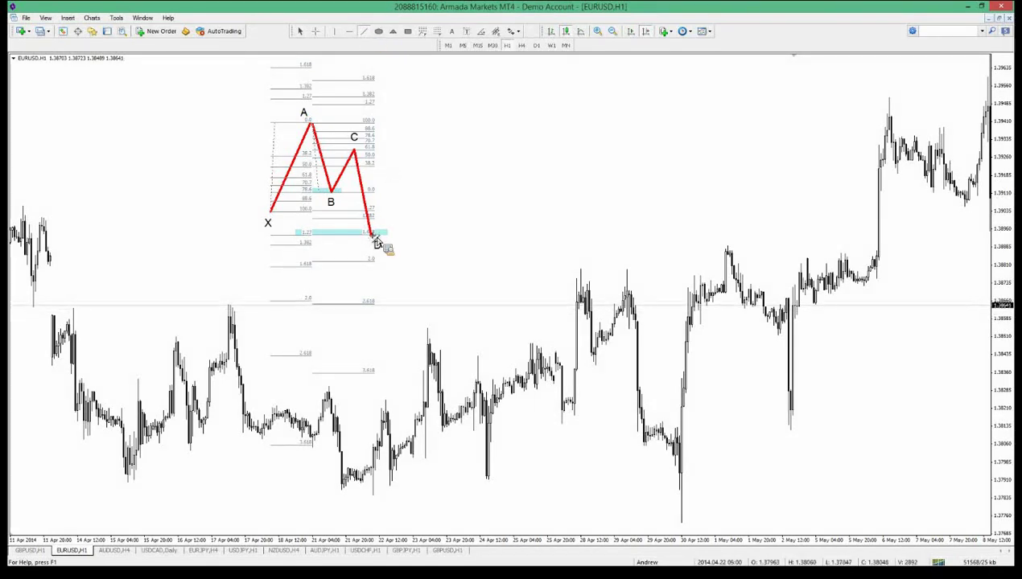
drag(375, 239, 456, 100)
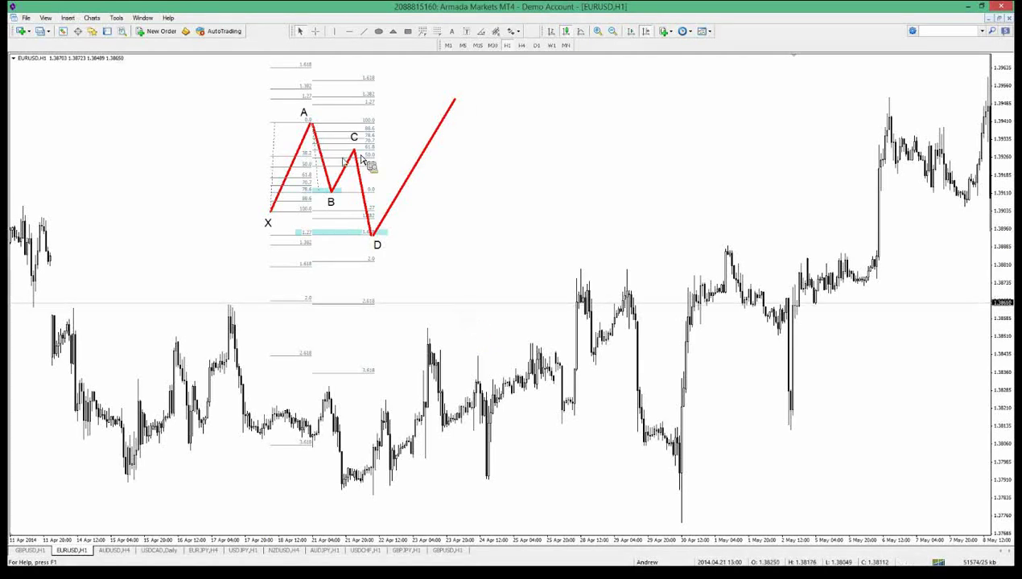
Step: Switch to the USDCHF chart and set it to the H4 timeframe
click(378, 551)
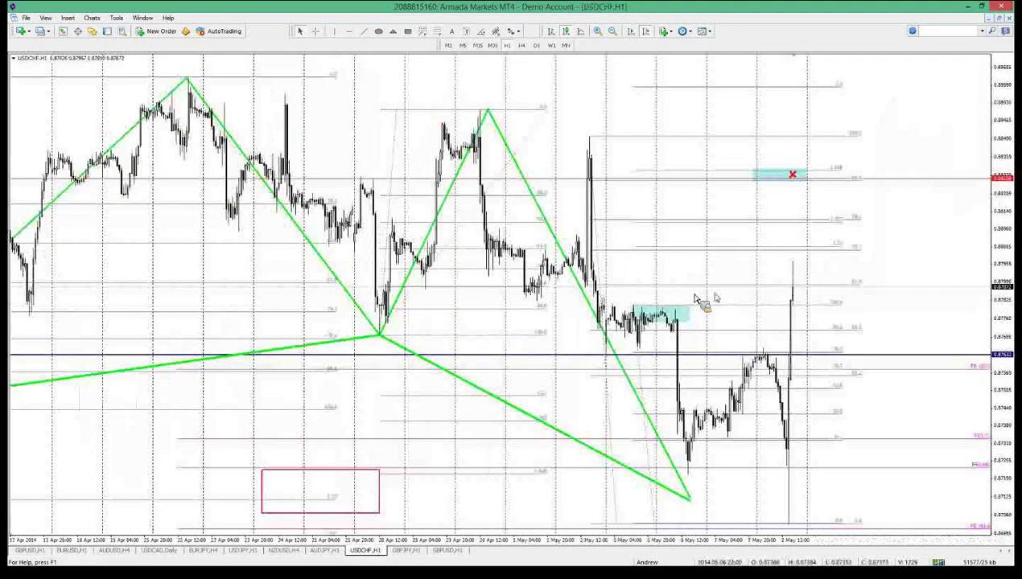
right_click(600, 144)
key(Escape)
click(521, 45)
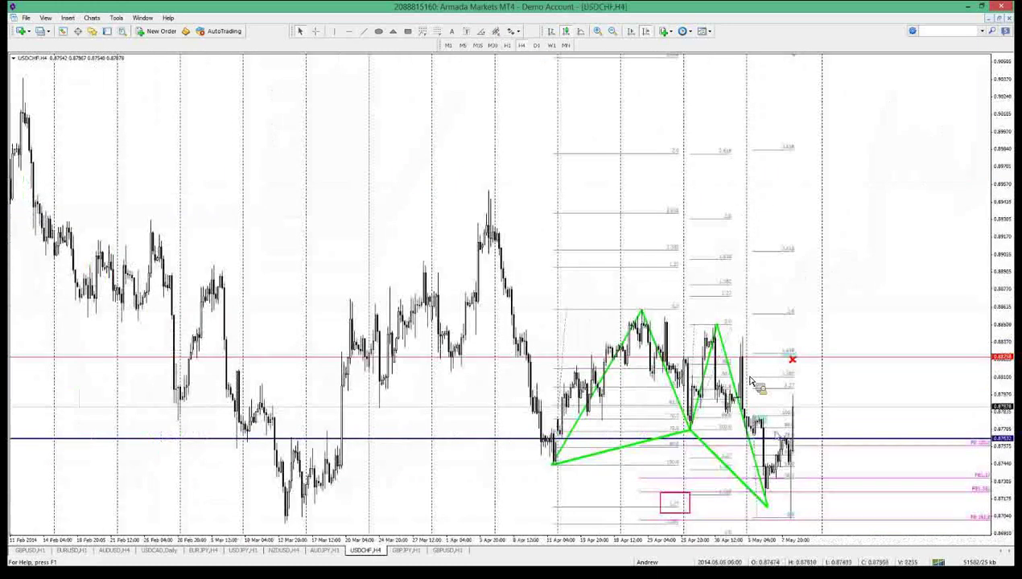
Step: Delete the rightmost Fibonacci retracement, the red cross mark, the red horizontal line and the teal highlight near the latest USDCHF candles
right_click(756, 416)
click(782, 450)
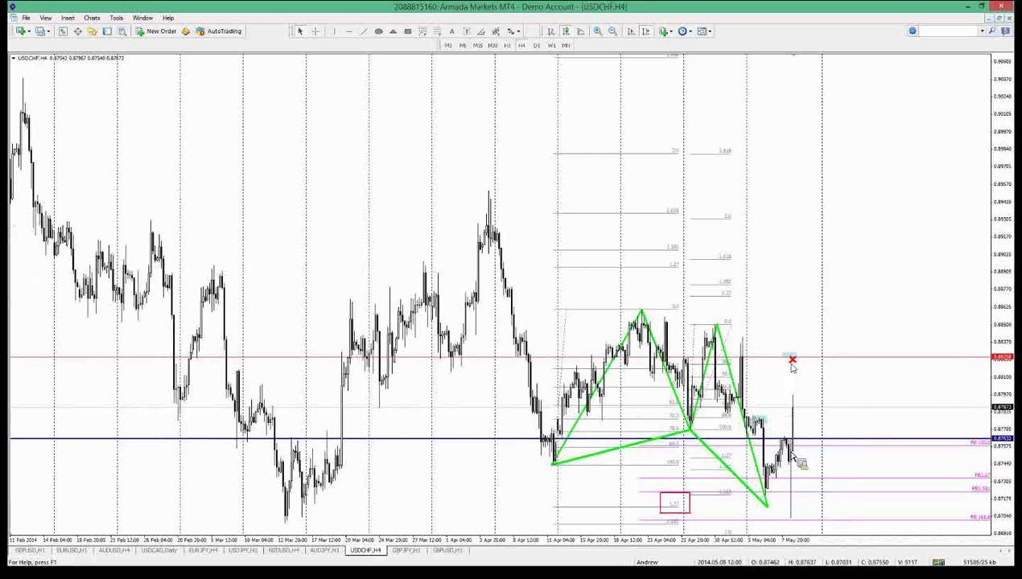
right_click(792, 358)
click(820, 387)
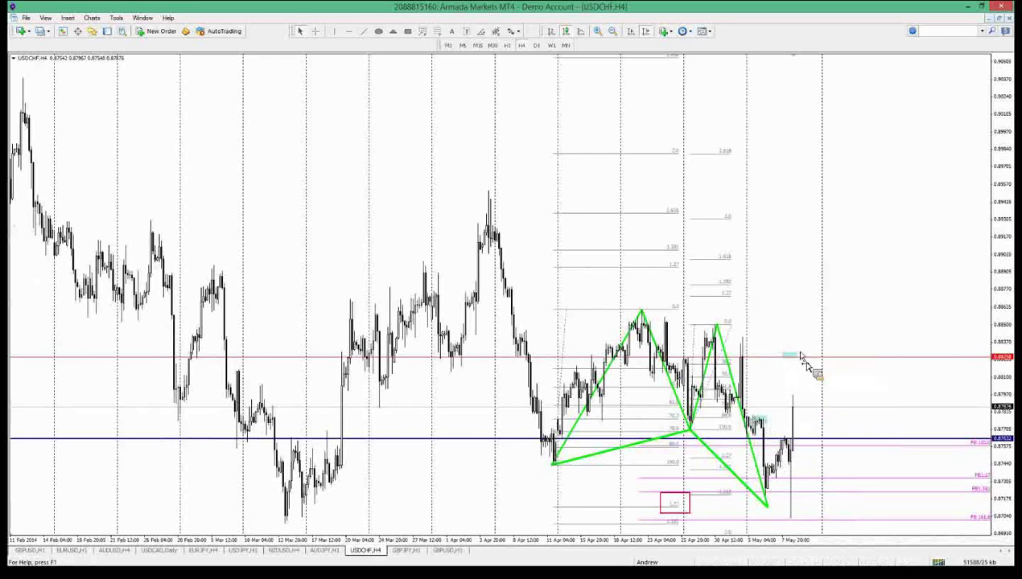
right_click(818, 360)
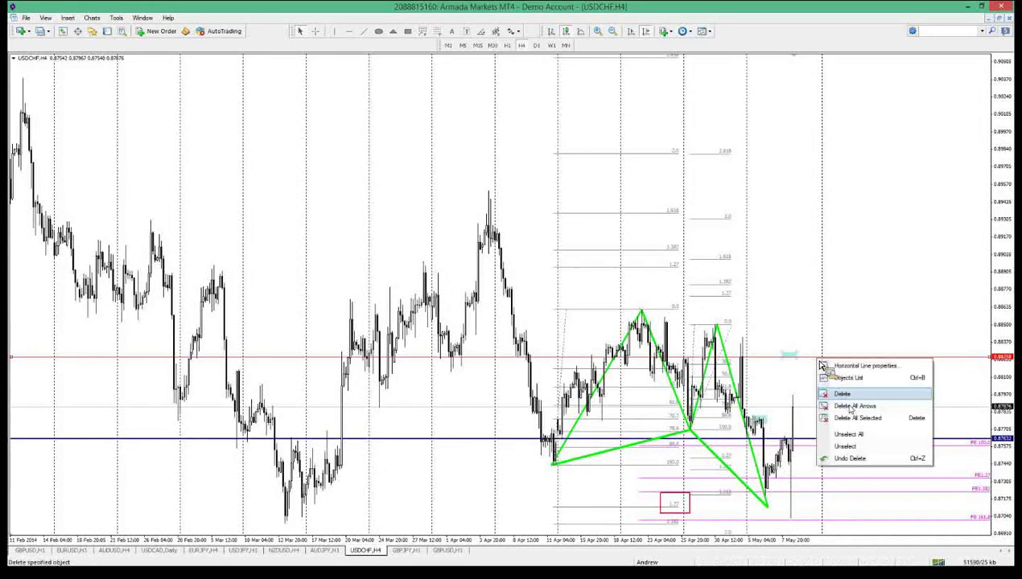
click(845, 396)
right_click(774, 419)
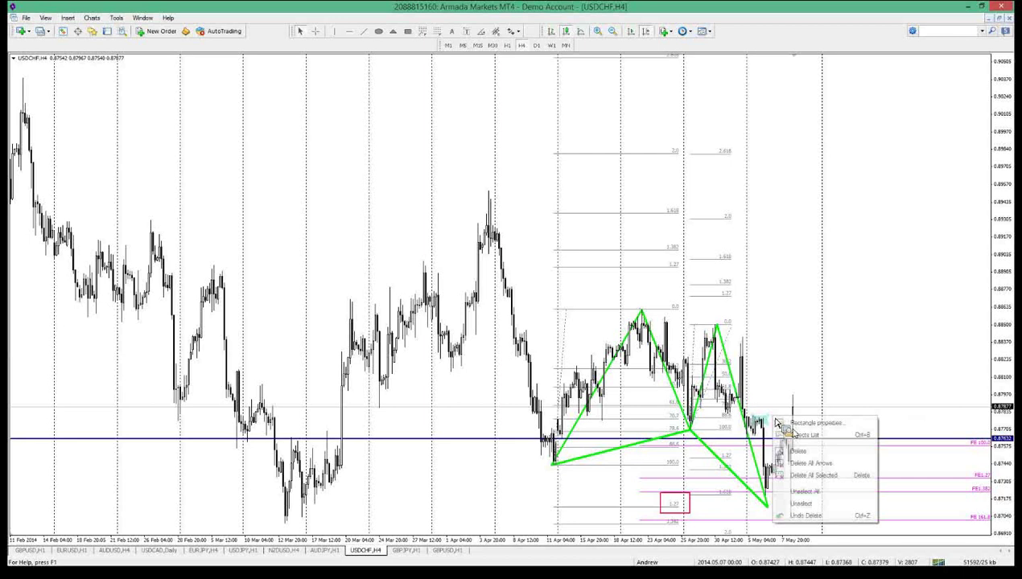
click(804, 452)
Step: Extend the crimson rectangle around the final low across to the latest candles, and turn off the chart's period separators
mouse_move(700, 522)
mouse_down()
mouse_move(798, 519)
mouse_move(795, 511)
mouse_up()
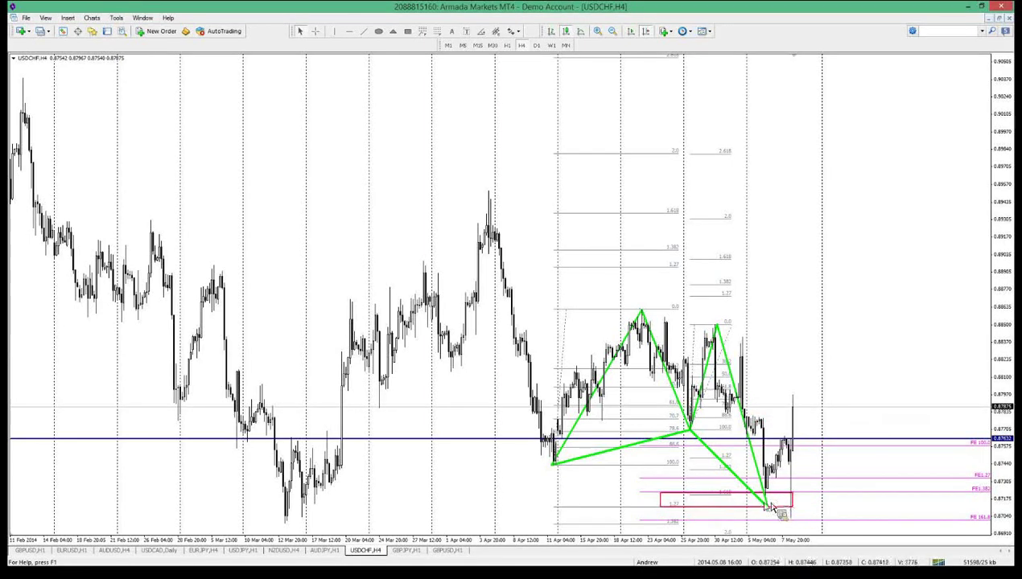
double_click(794, 496)
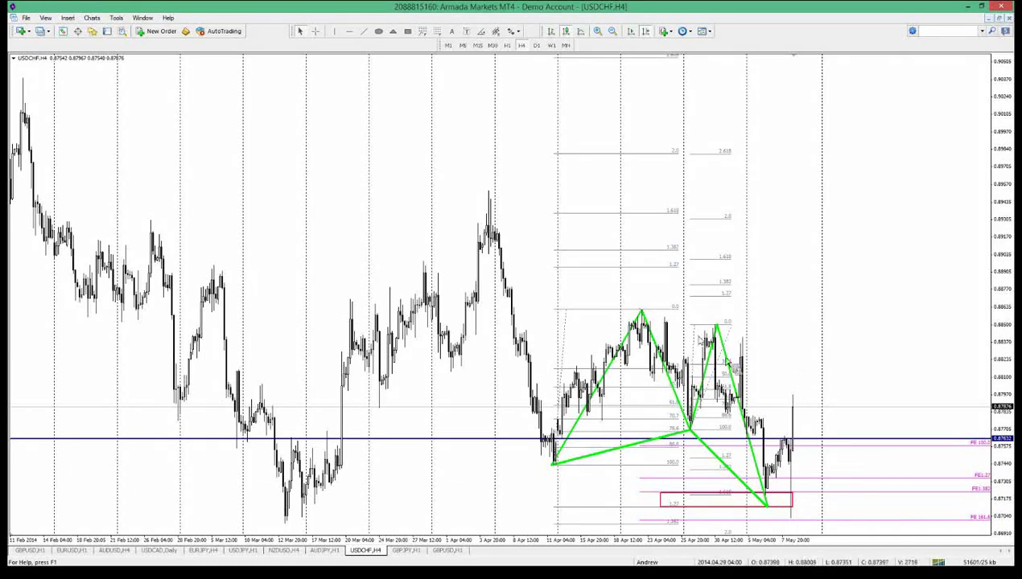
right_click(350, 93)
click(382, 317)
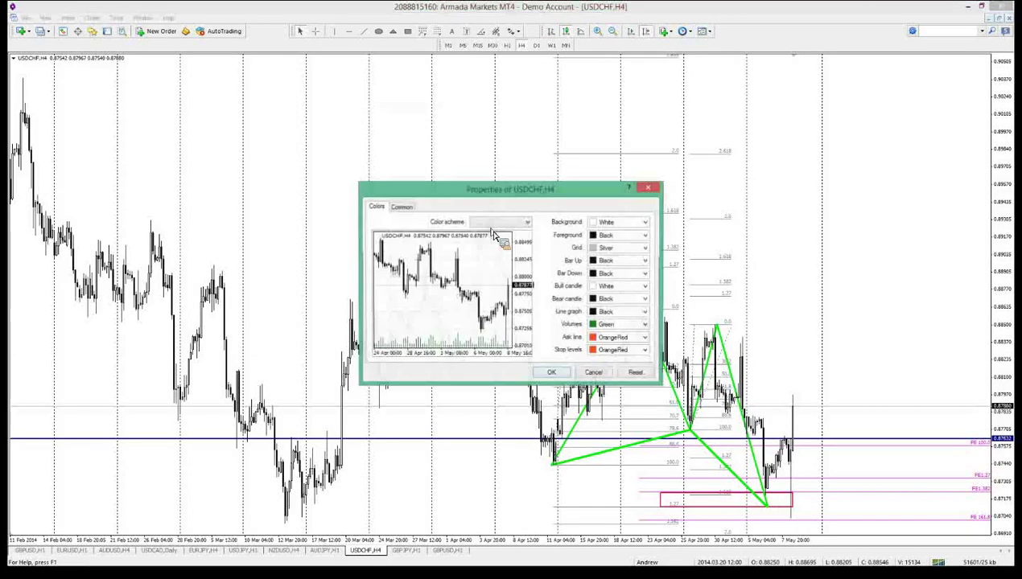
click(401, 206)
click(546, 372)
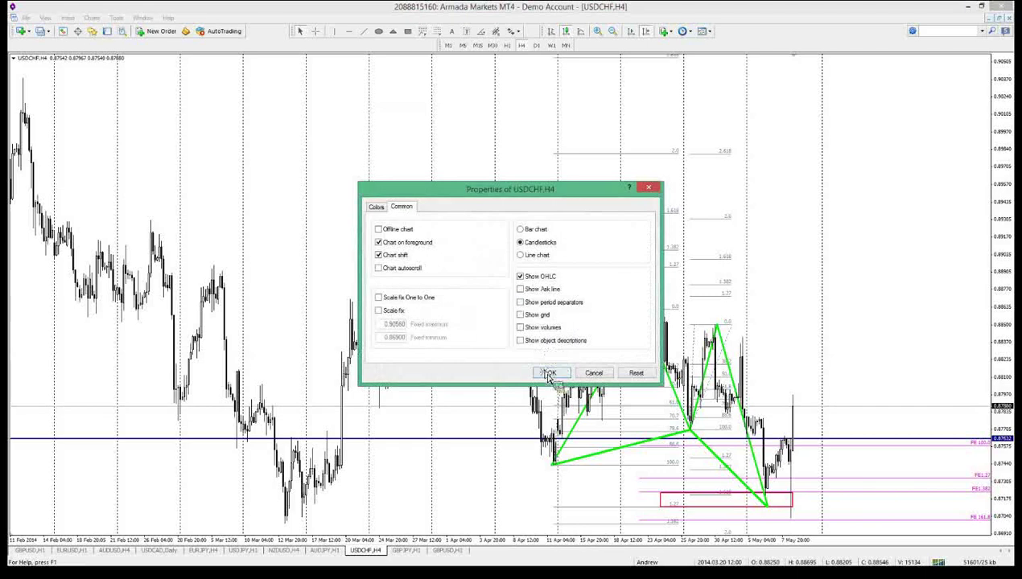
click(547, 373)
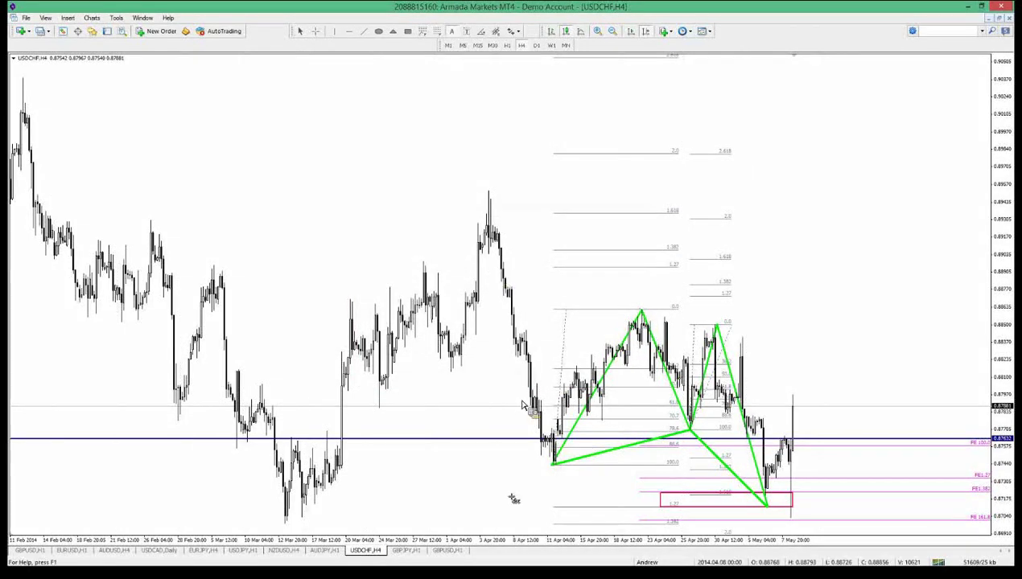
Step: Add text labels X below the pattern's starting low and A above its first peak
click(552, 470)
double_click(481, 280)
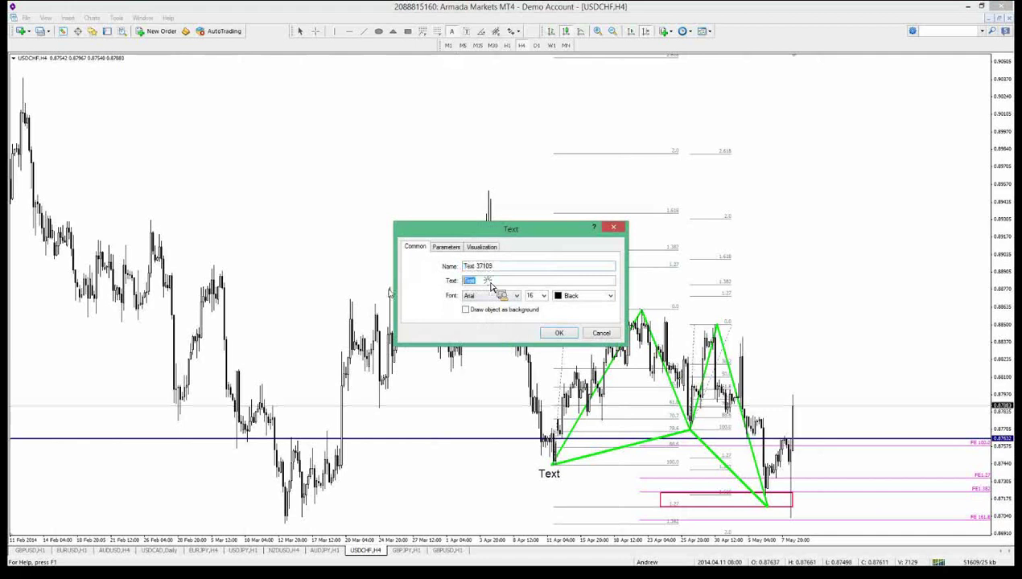
key(Return)
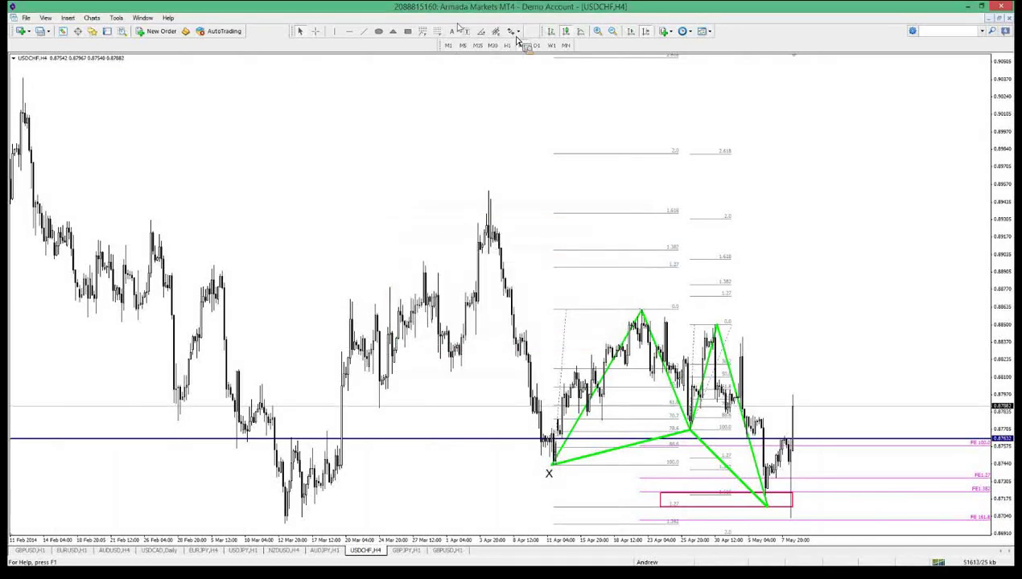
click(636, 293)
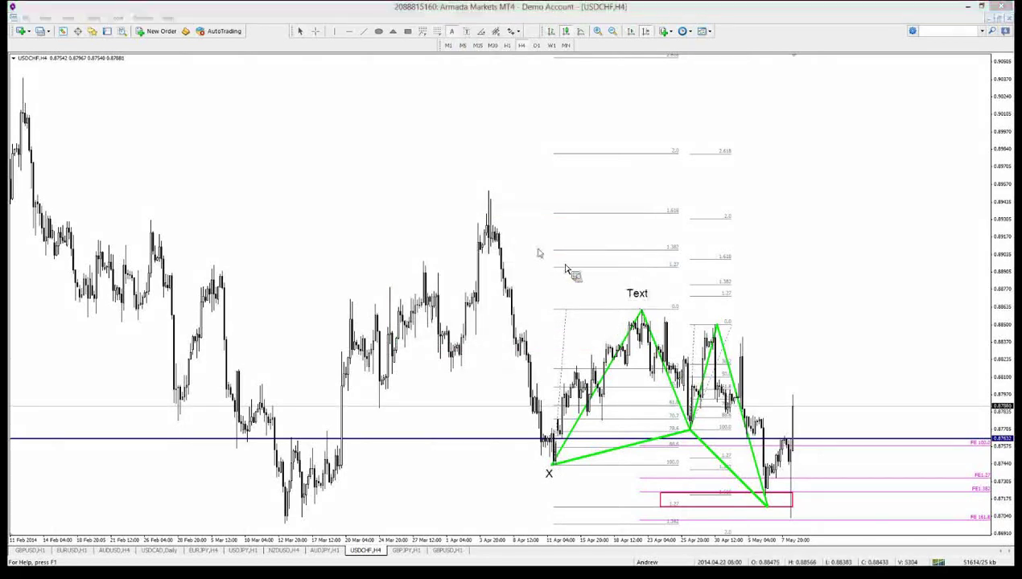
double_click(491, 281)
text(A)
key(Return)
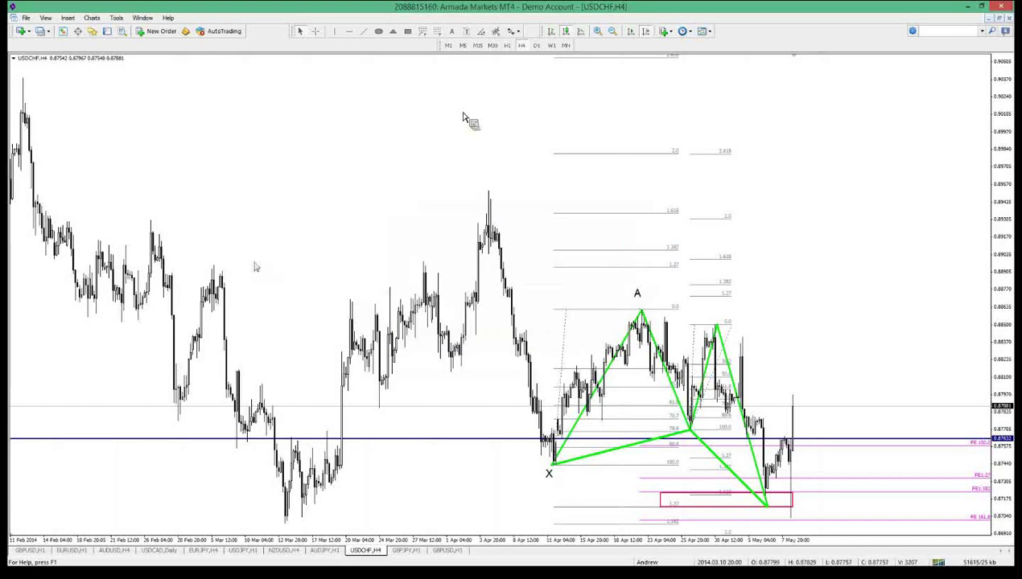
Step: Add text labels B below the pattern's middle low and C above its second peak
click(452, 31)
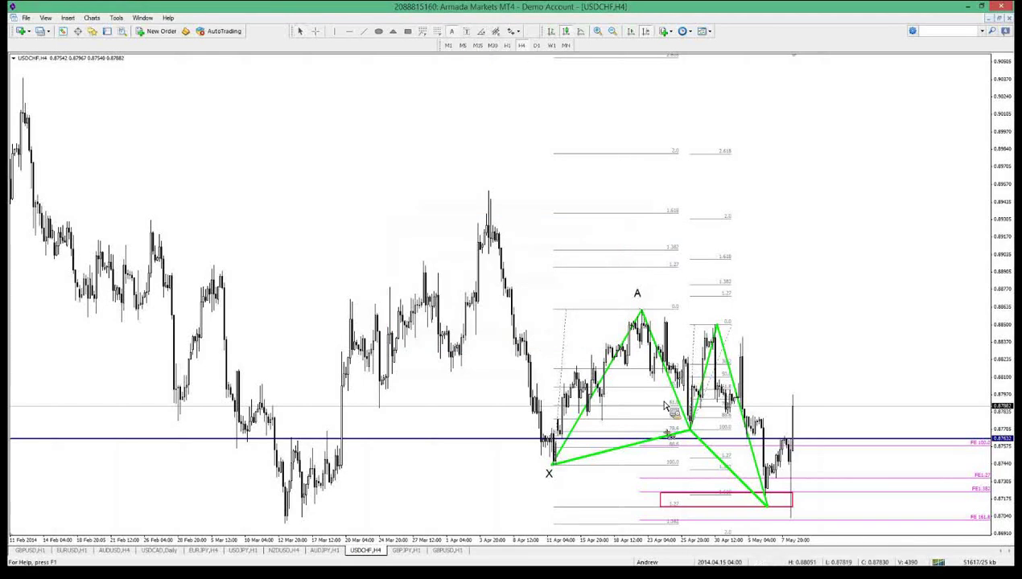
click(688, 436)
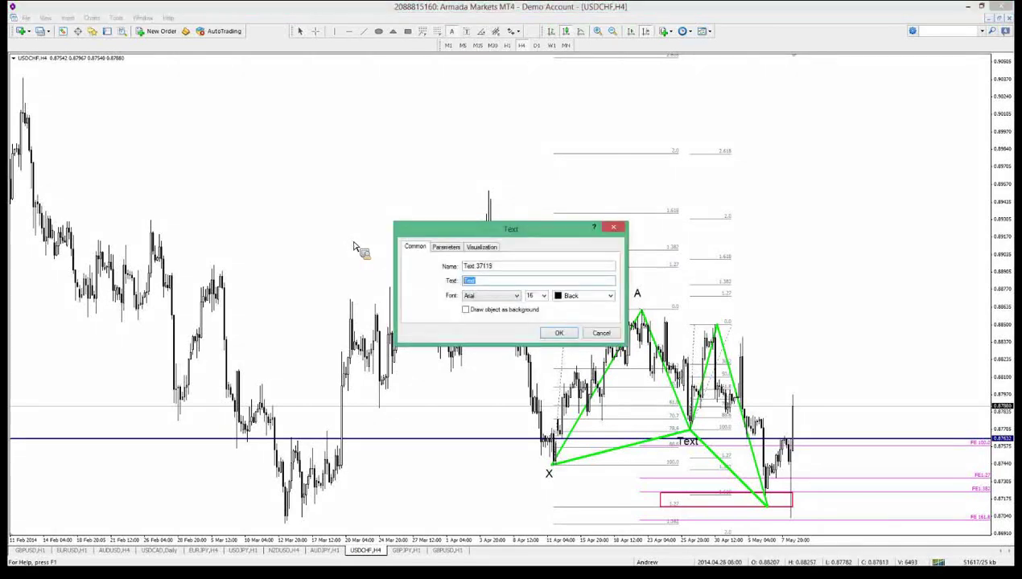
key(Return)
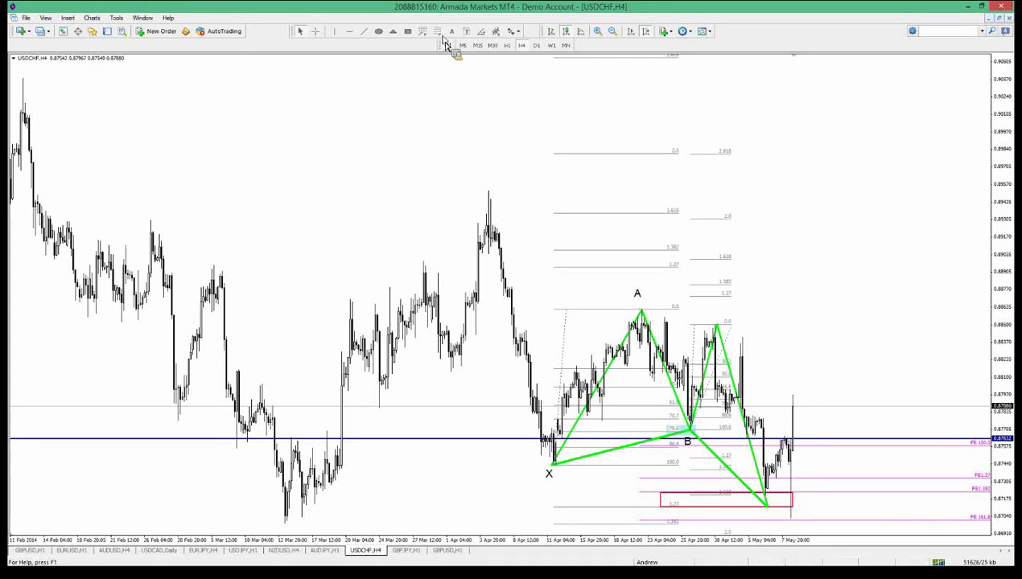
click(722, 342)
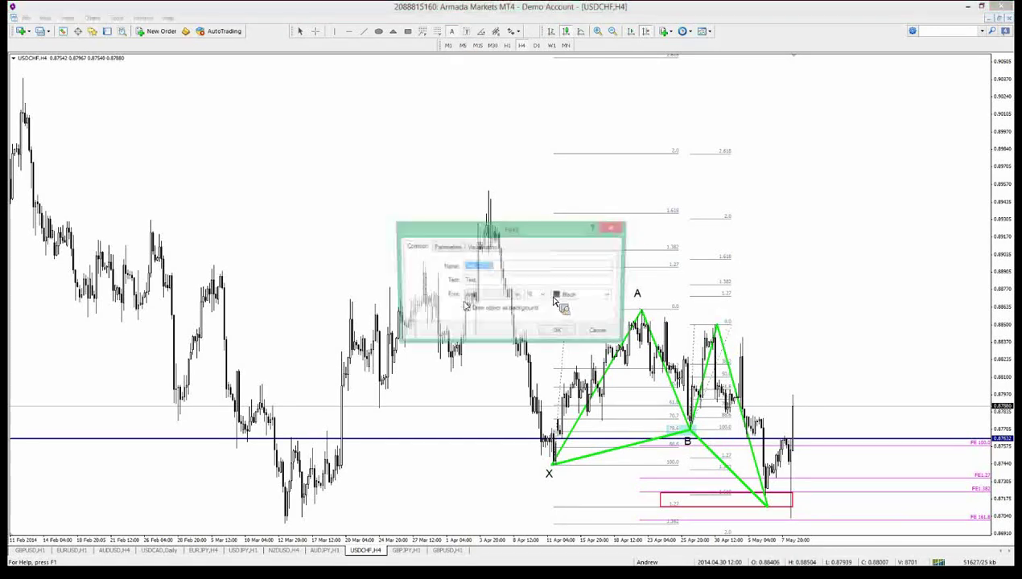
text(C)
key(Return)
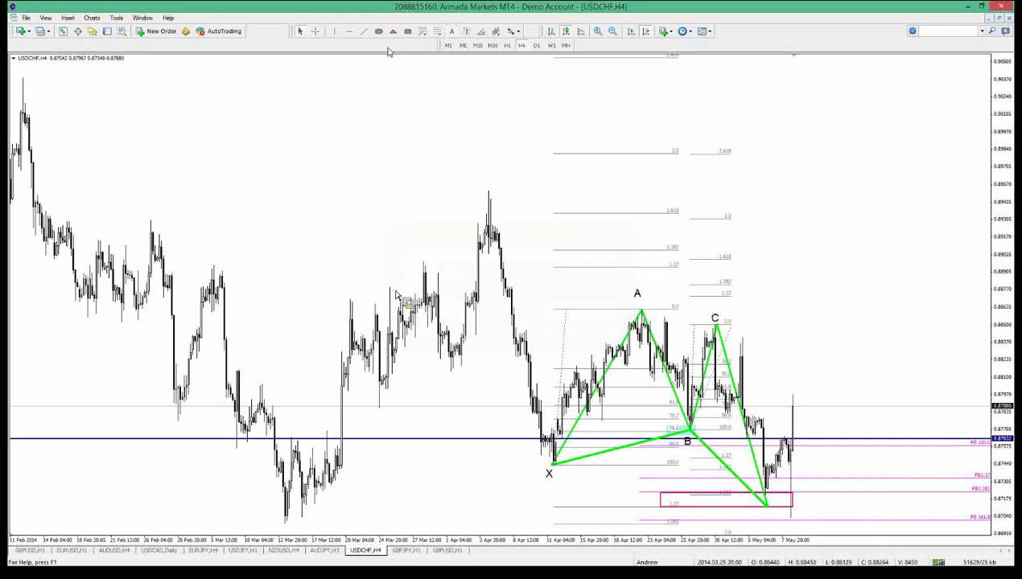
Step: Add the text label D at the pattern's final low
click(772, 515)
key(Tab)
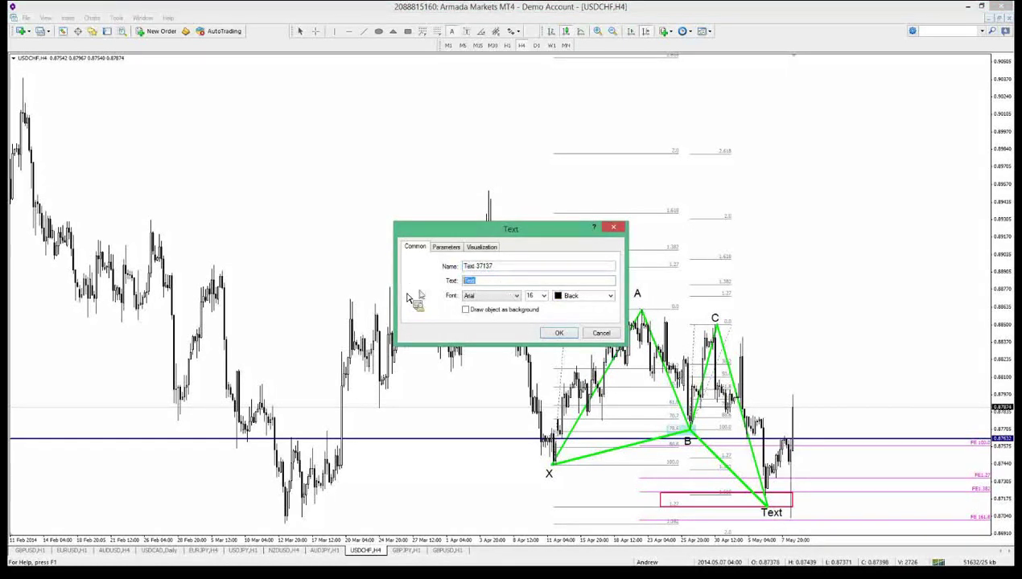
text(D)
key(Return)
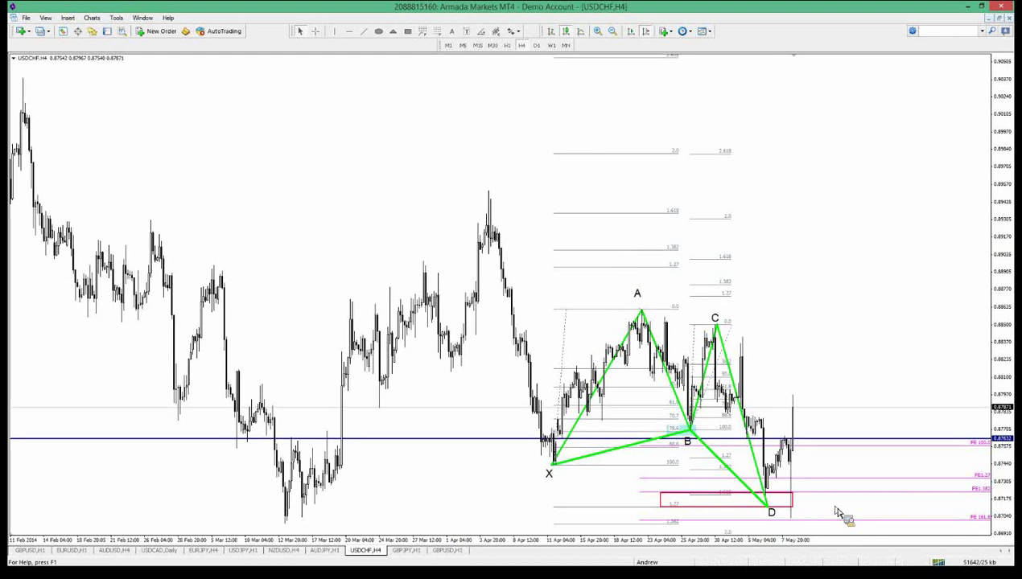
Step: Switch to the EURUSD chart and delete the trendlines rising from D, from C to D and from B to C
click(78, 550)
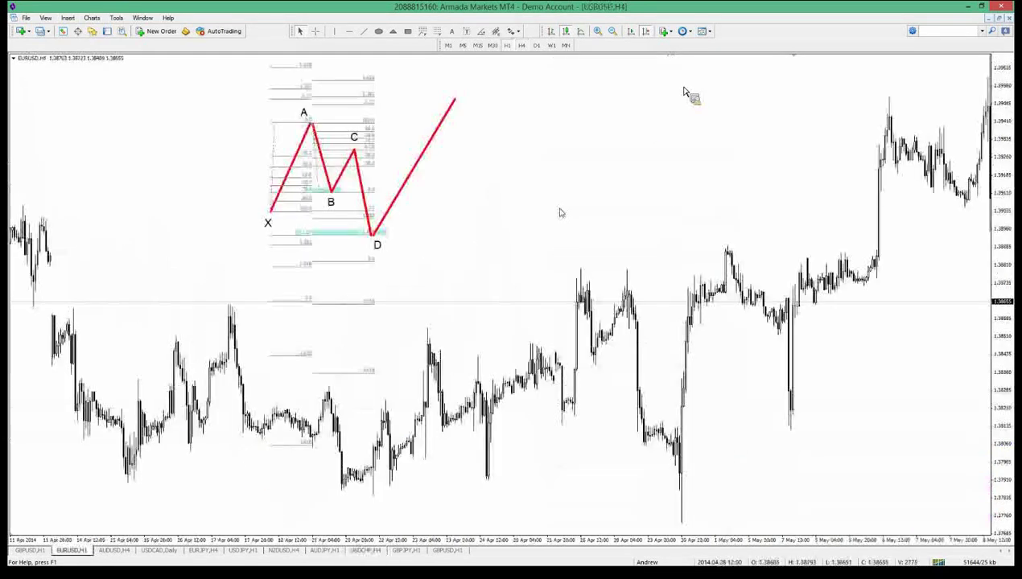
mouse_move(562, 212)
mouse_down()
mouse_move(604, 213)
mouse_move(569, 212)
mouse_up()
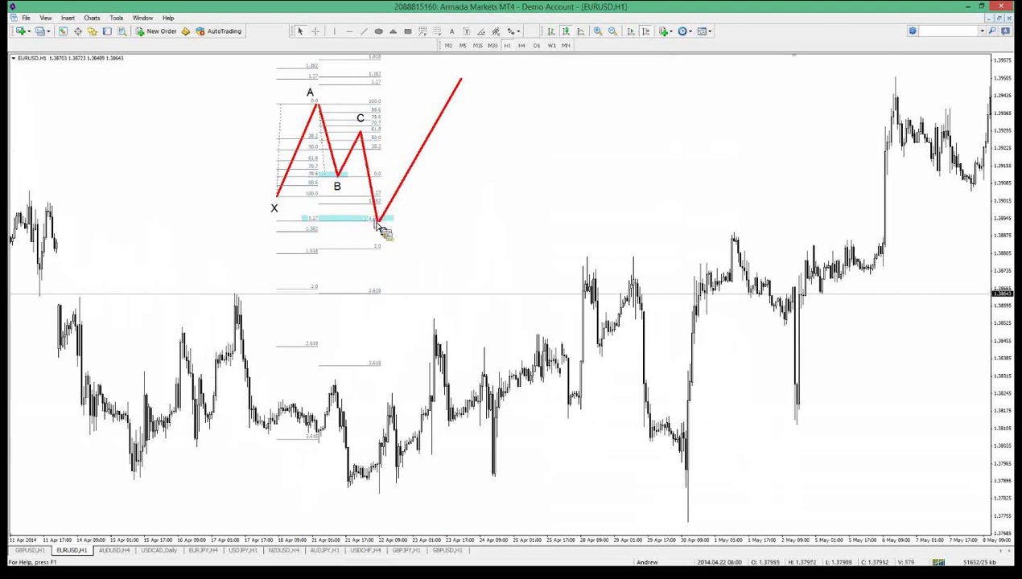
click(382, 220)
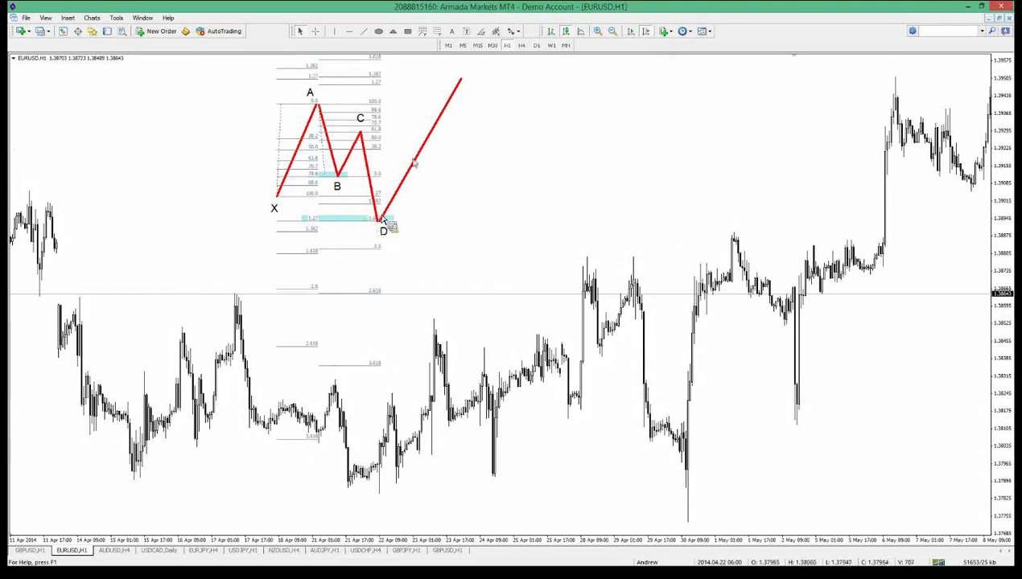
right_click(426, 133)
click(462, 180)
right_click(375, 170)
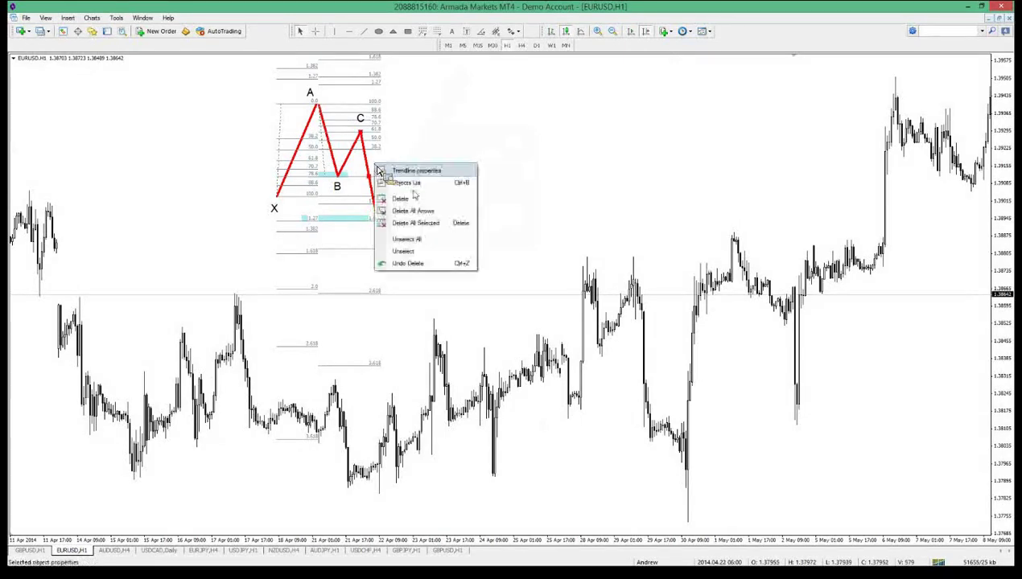
click(418, 199)
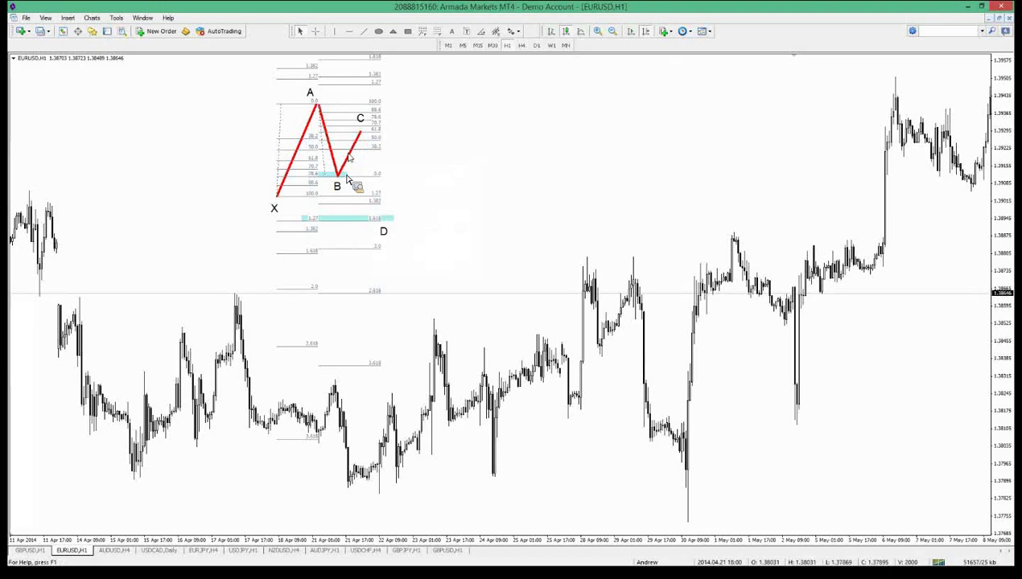
right_click(349, 154)
click(378, 186)
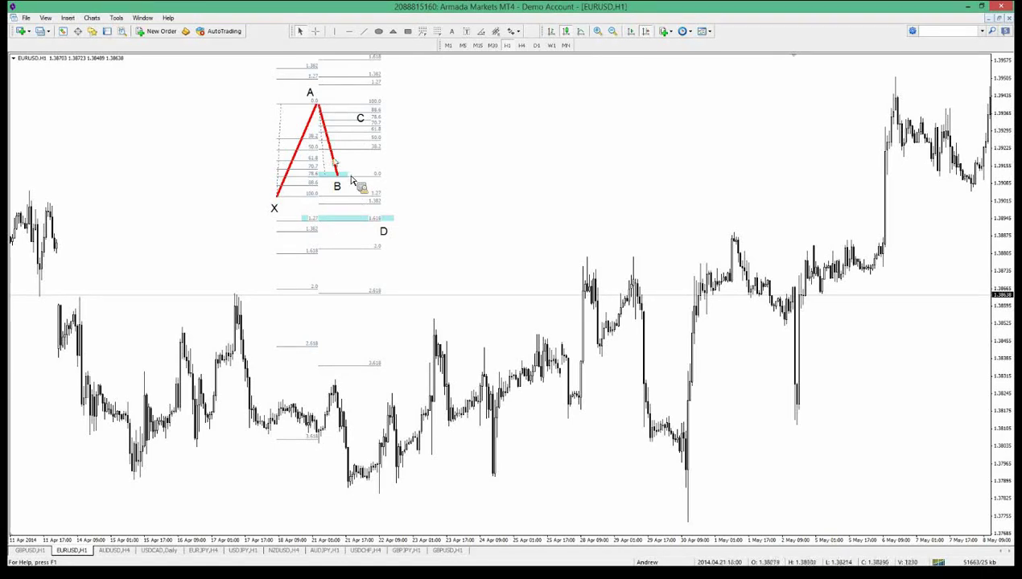
Step: Stretch the trendline from A down to the lower rectangle, and delete it along with the A-to-B Fibonacci retracement
drag(348, 175, 372, 221)
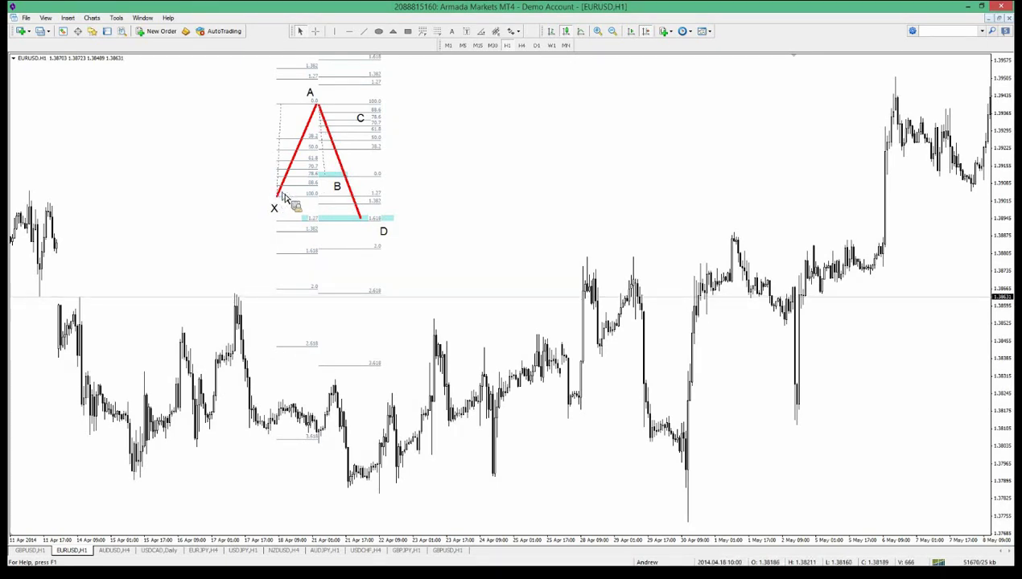
right_click(355, 199)
click(384, 235)
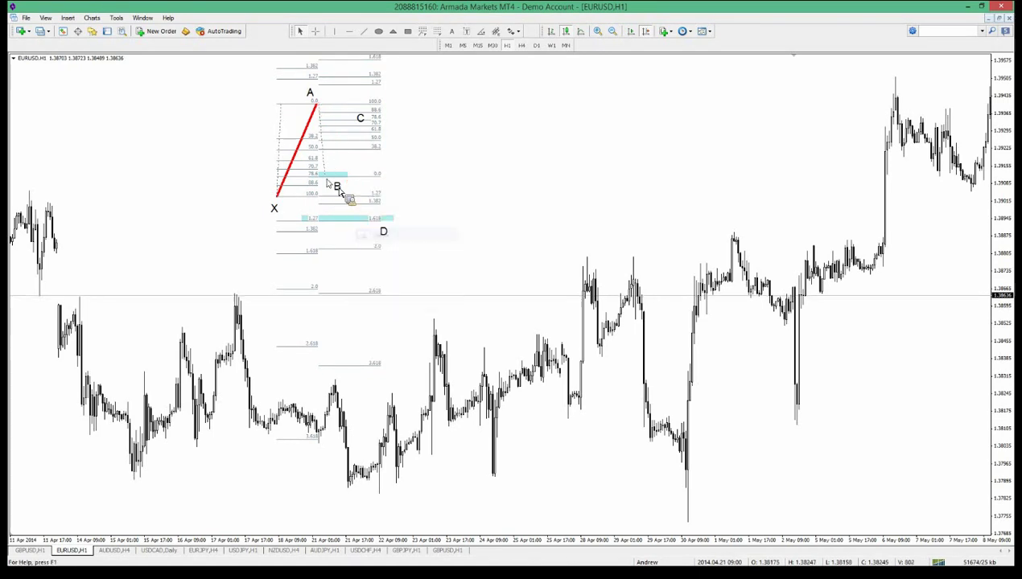
right_click(330, 183)
click(355, 211)
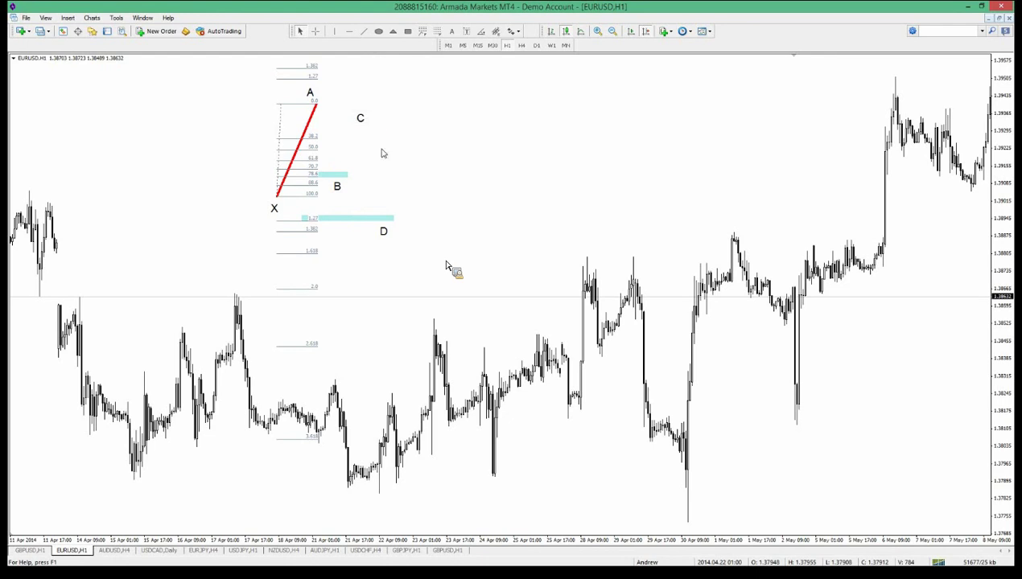
Step: Move the upper teal rectangle to the 61.8 level and draw a falling trendline from A to it
drag(330, 115, 338, 164)
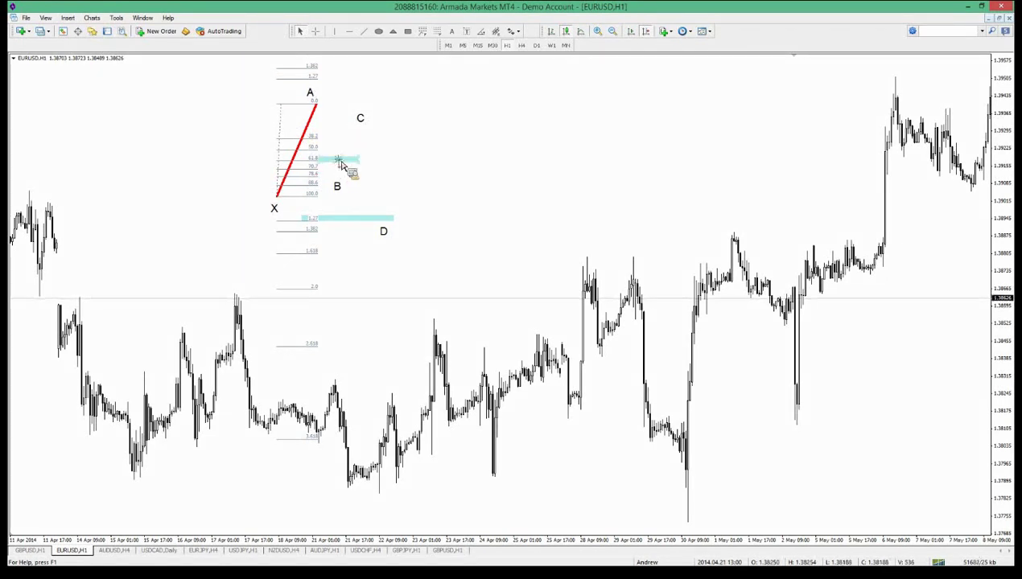
click(363, 31)
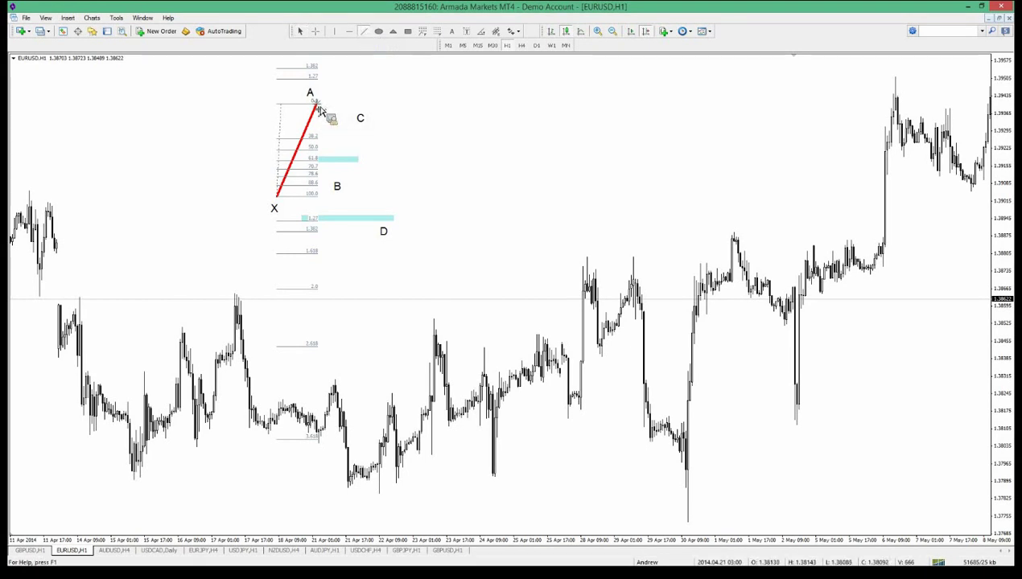
drag(318, 106, 337, 161)
double_click(337, 160)
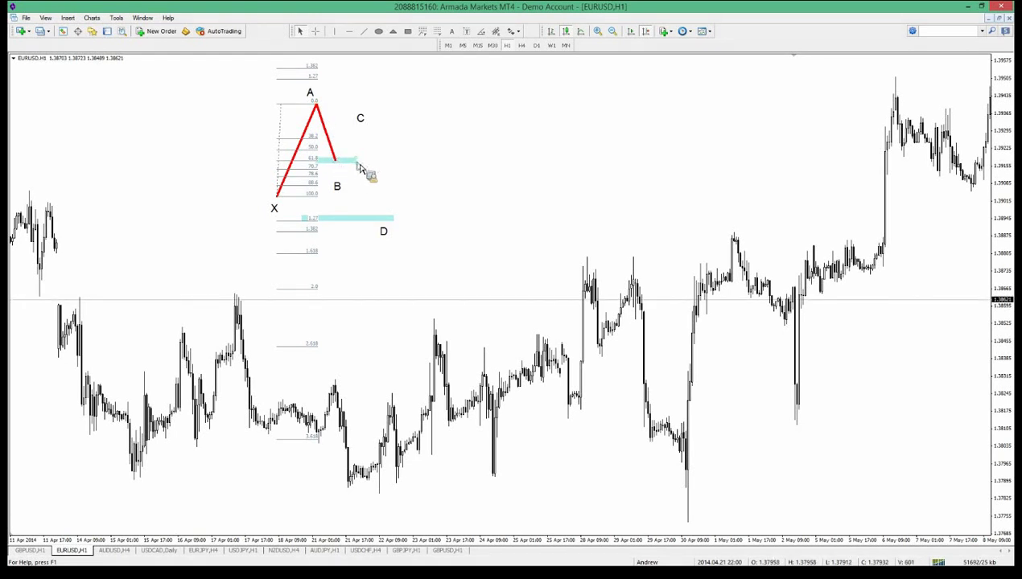
Step: Draw a rising trendline from the low at the 61.8 level up to just below label C
middle_click(321, 162)
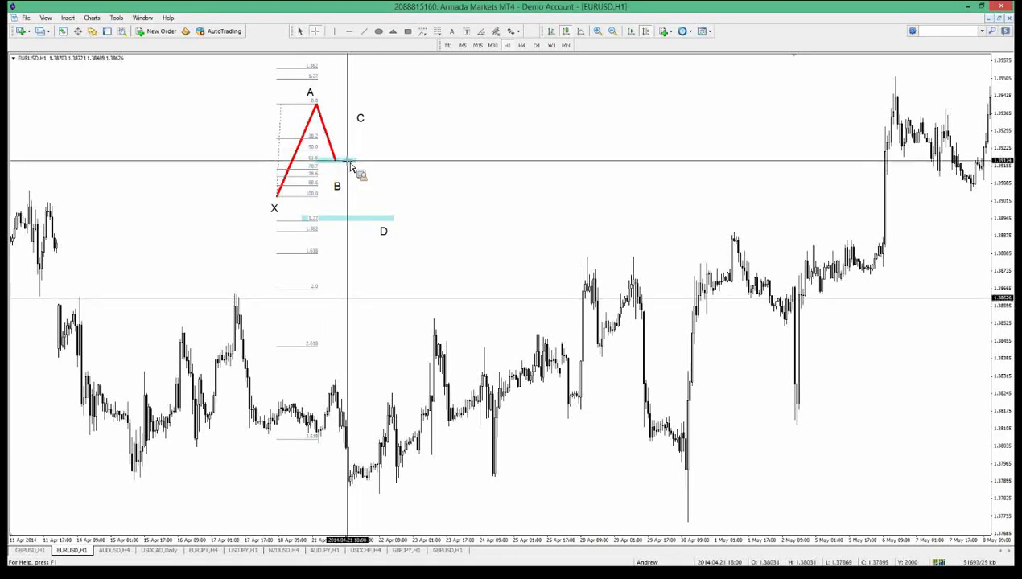
click(363, 31)
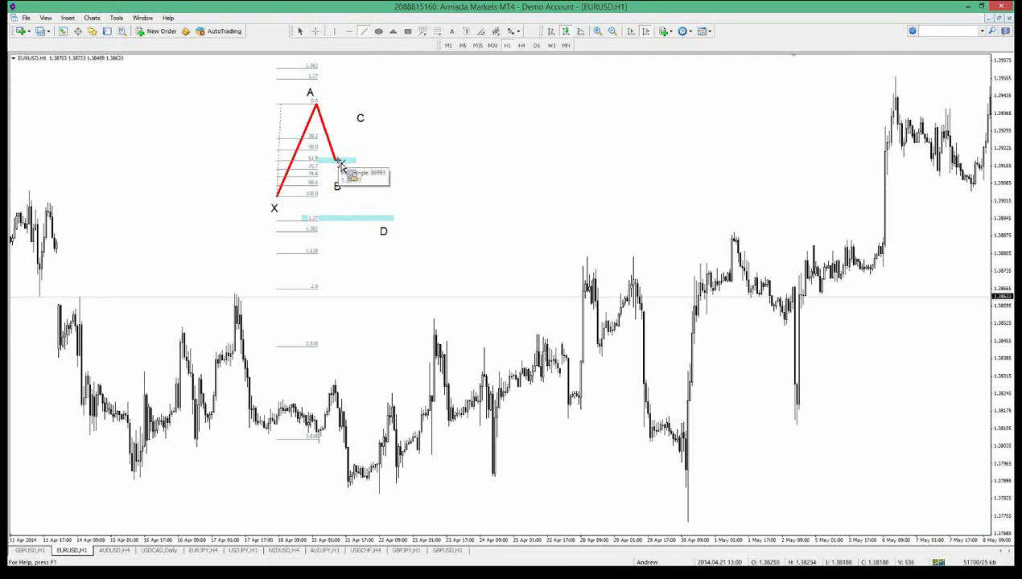
drag(336, 160, 356, 127)
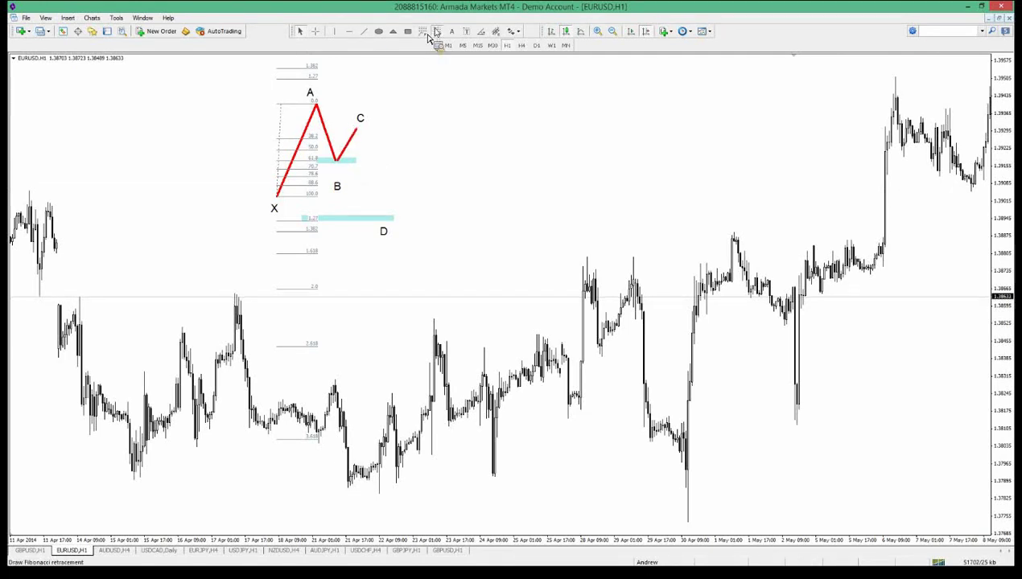
Step: Draw a Fibonacci retracement from A to the low at B, and move labels C and B next to their turning points
mouse_move(322, 105)
mouse_down()
mouse_move(332, 171)
mouse_move(326, 161)
mouse_up()
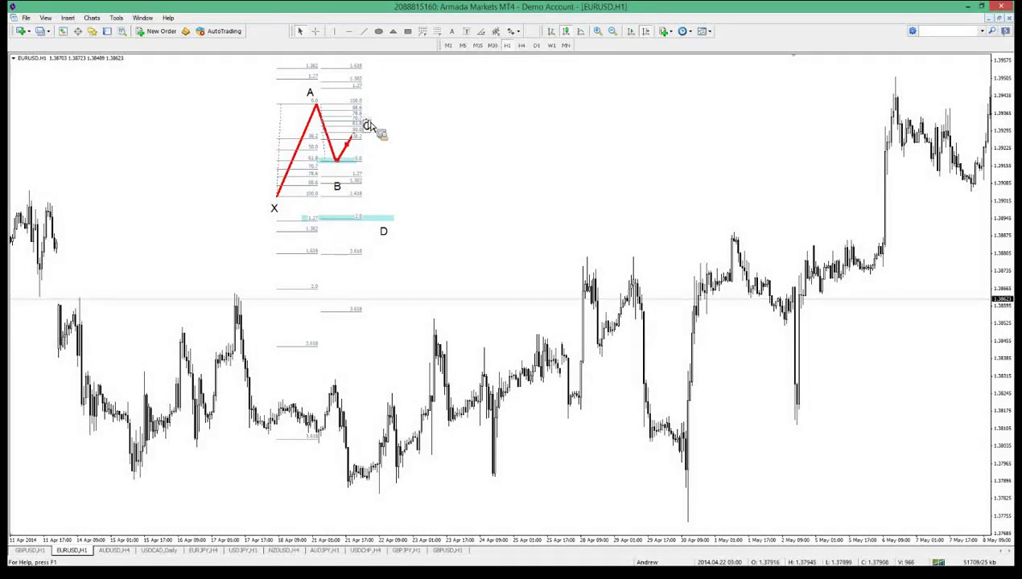
mouse_move(348, 143)
mouse_down()
mouse_move(355, 130)
mouse_move(344, 117)
mouse_up()
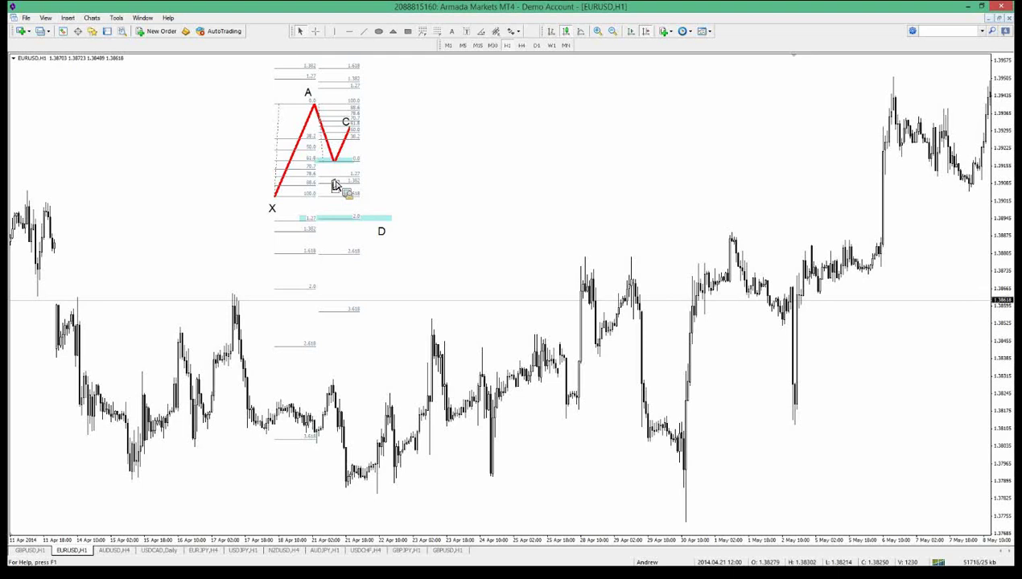
right_click(335, 185)
click(329, 178)
drag(336, 167, 338, 170)
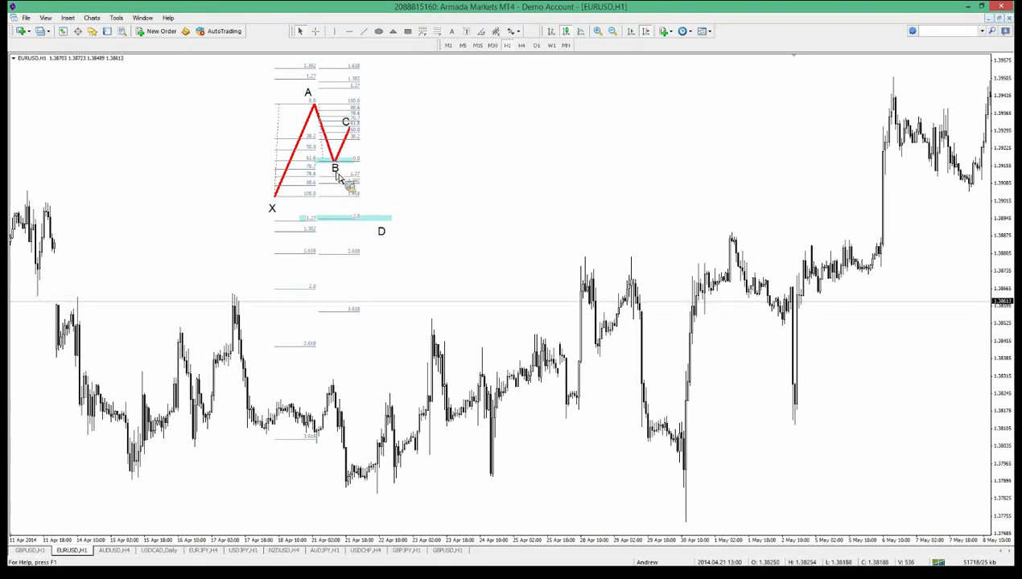
Step: Delete the lower teal rectangle at the 1.27 level, and move the remaining rectangle and label D to the 78.6 level
right_click(392, 217)
click(422, 250)
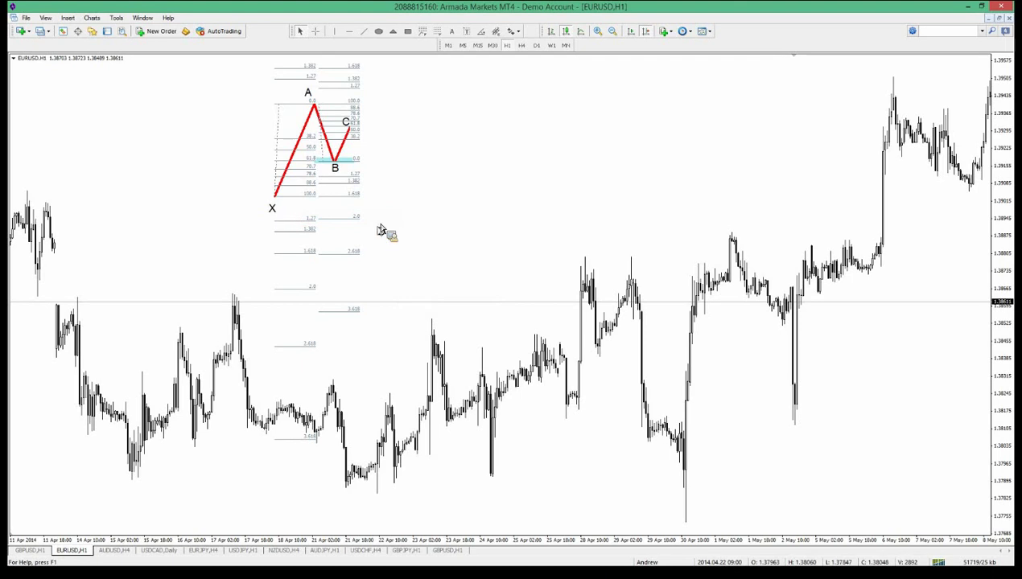
drag(382, 233, 325, 173)
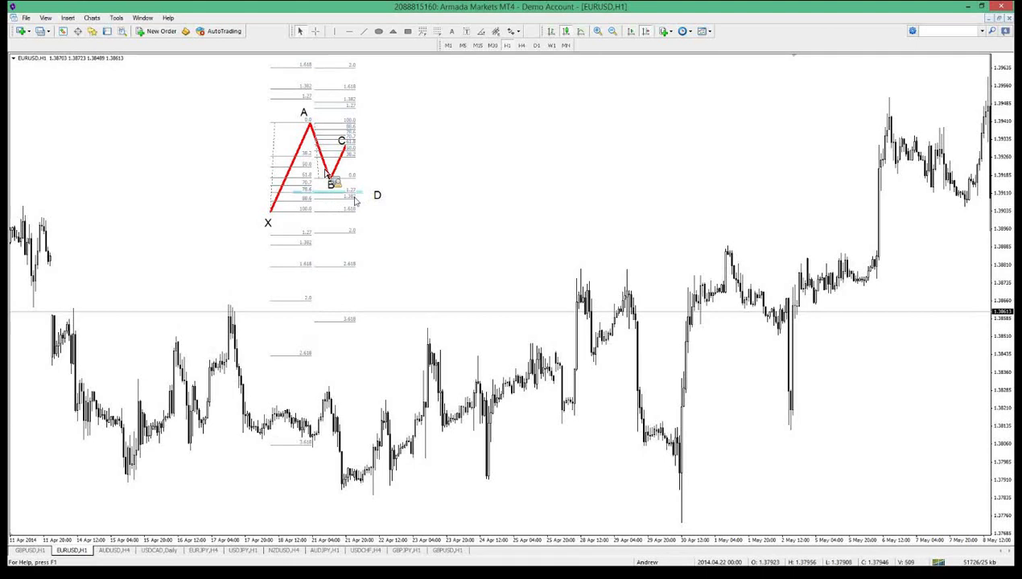
Step: Draw a falling trendline from C to the 78.6 level and a rising one from that low to about the height of C
scroll(308, 193, down, 2)
middle_click(309, 192)
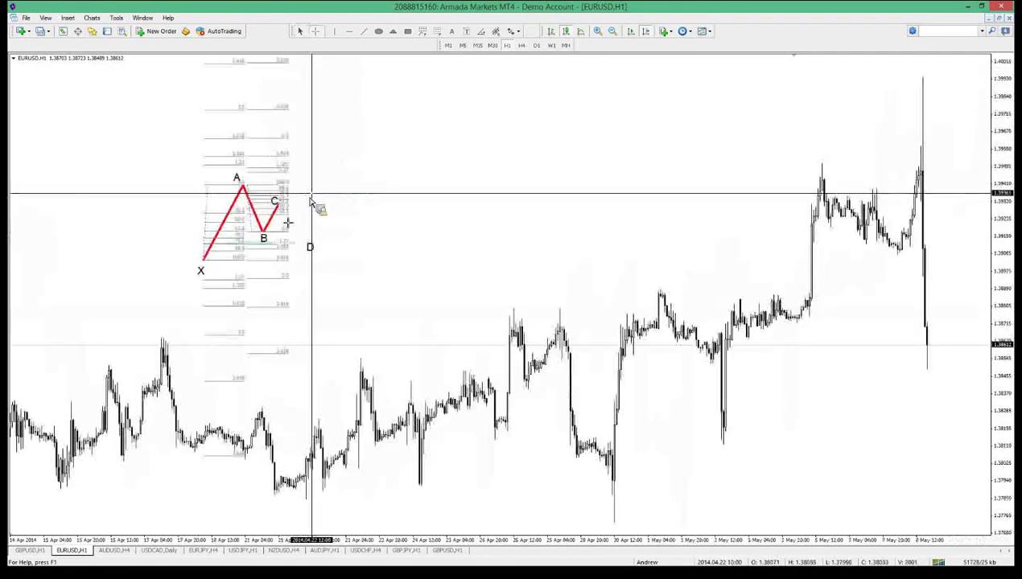
middle_click(286, 239)
drag(312, 247, 473, 296)
middle_click(411, 179)
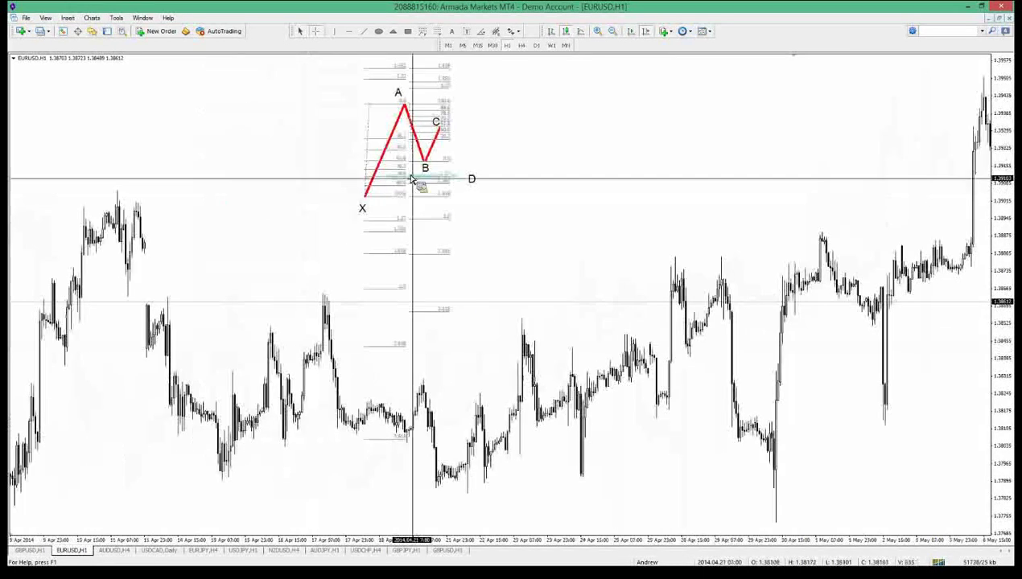
drag(416, 184, 419, 184)
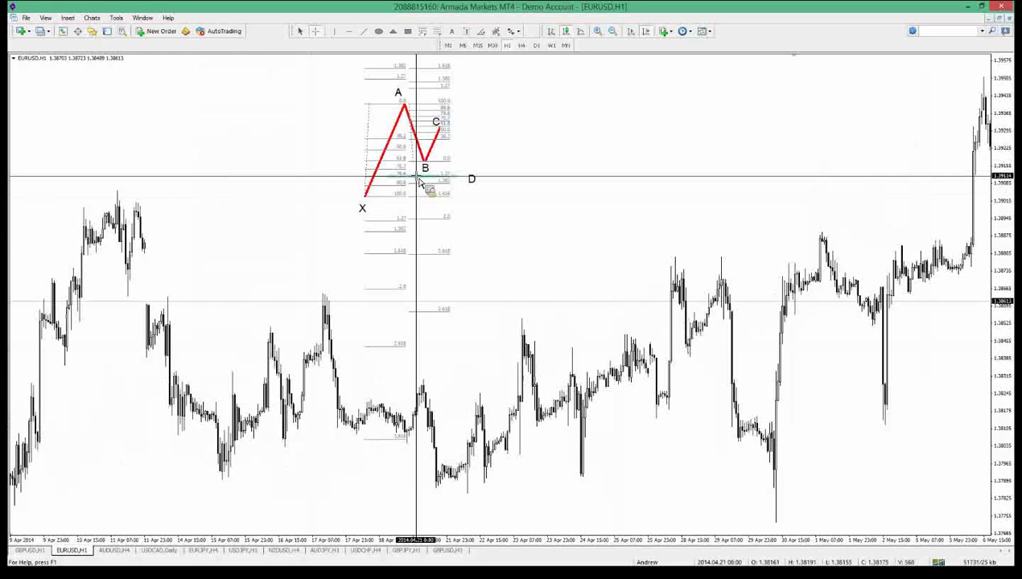
drag(419, 181, 456, 180)
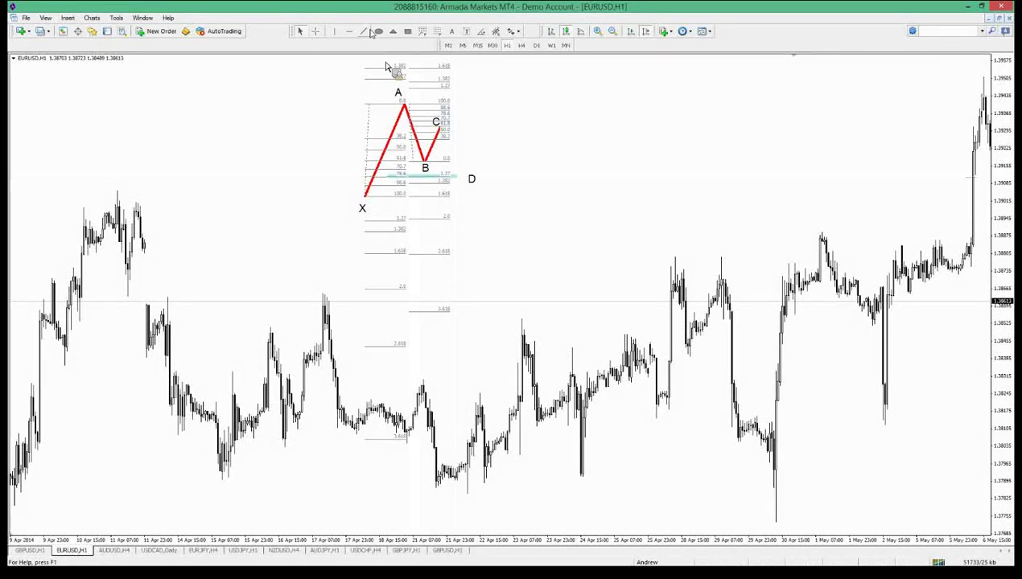
mouse_move(441, 127)
mouse_down()
mouse_move(466, 196)
mouse_move(448, 158)
mouse_move(457, 185)
mouse_move(440, 184)
mouse_move(504, 122)
mouse_up()
click(363, 31)
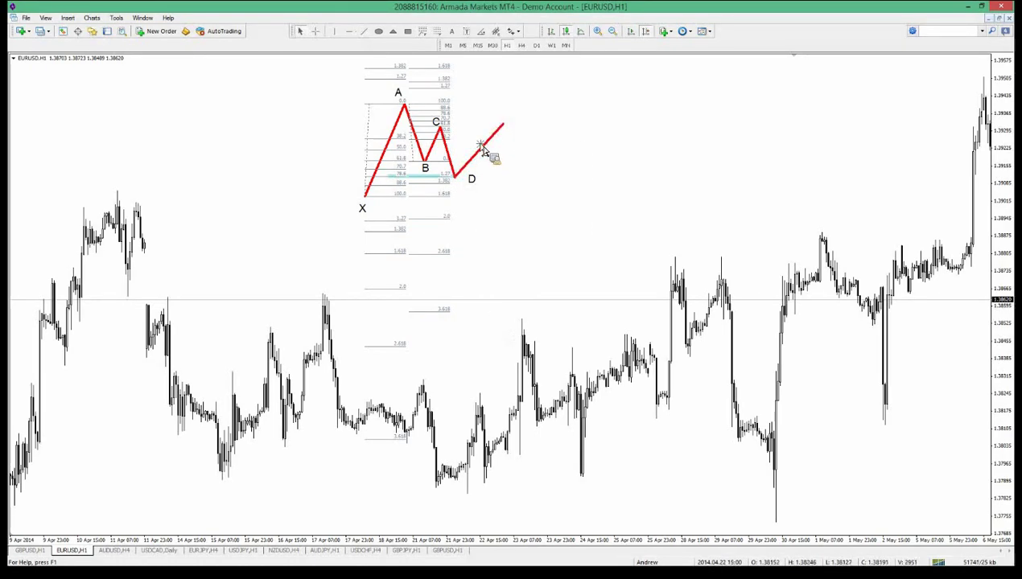
Step: Delete the rising trendline from D and move the teal rectangle back to the 61.8 level at B
right_click(483, 148)
click(507, 178)
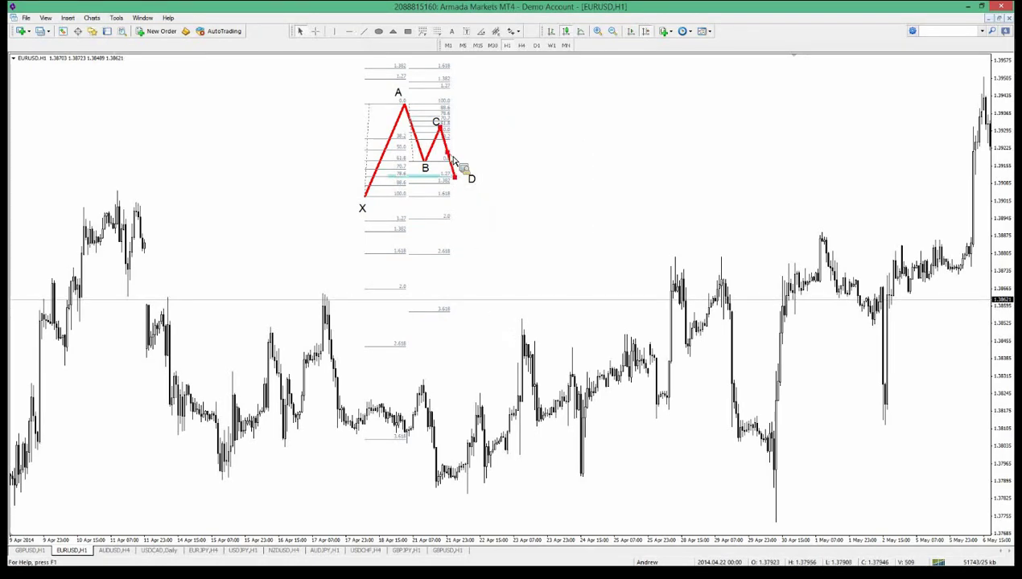
right_click(453, 161)
click(506, 132)
scroll(505, 131, up, 2)
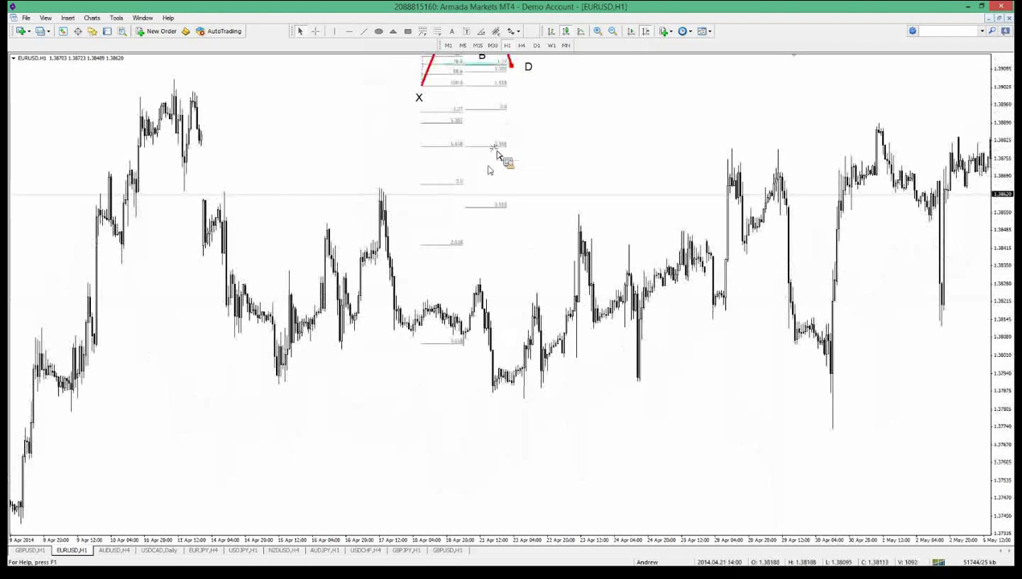
drag(497, 151, 413, 185)
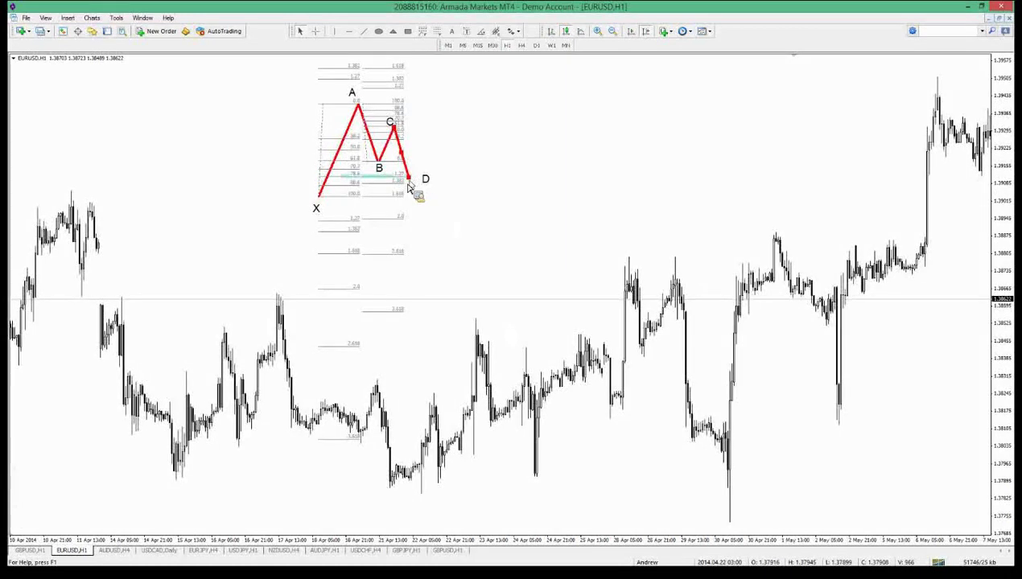
drag(384, 185, 379, 166)
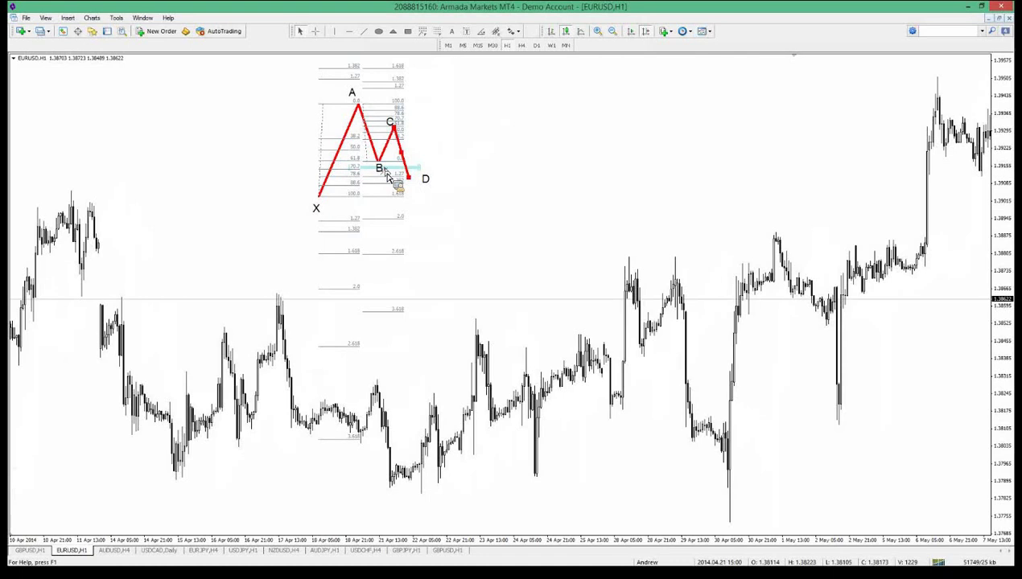
Step: Stretch the trendline from C further down past label D, and draw a teal rectangle along the 1.618 level across both sets of Fibonacci levels
drag(412, 183, 421, 203)
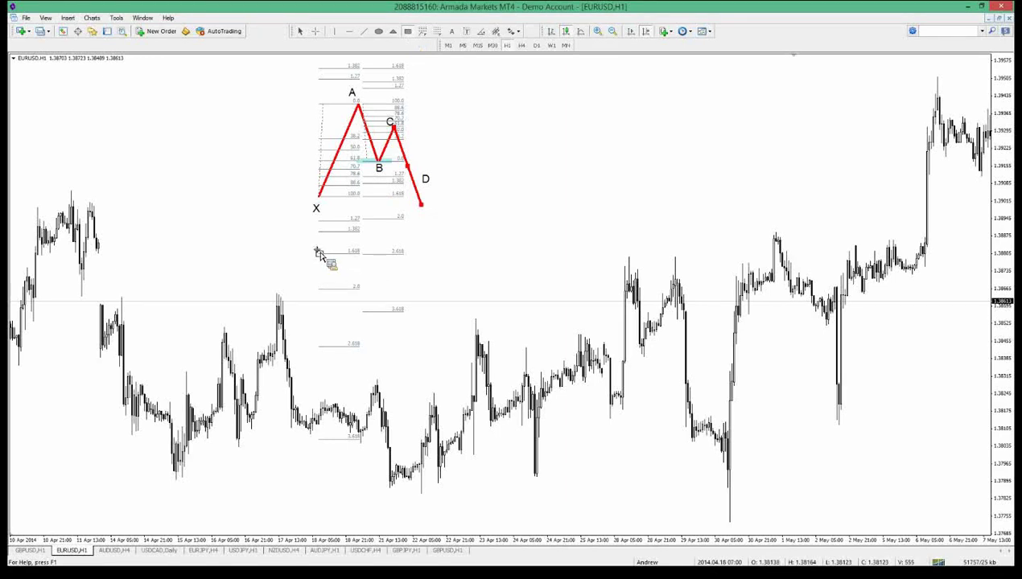
drag(318, 252, 364, 256)
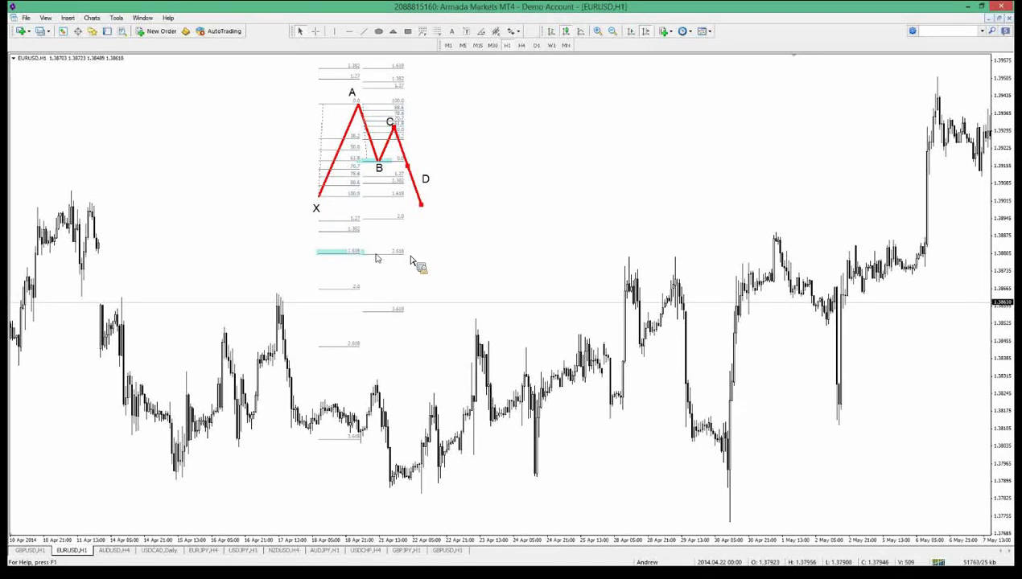
drag(367, 252, 428, 253)
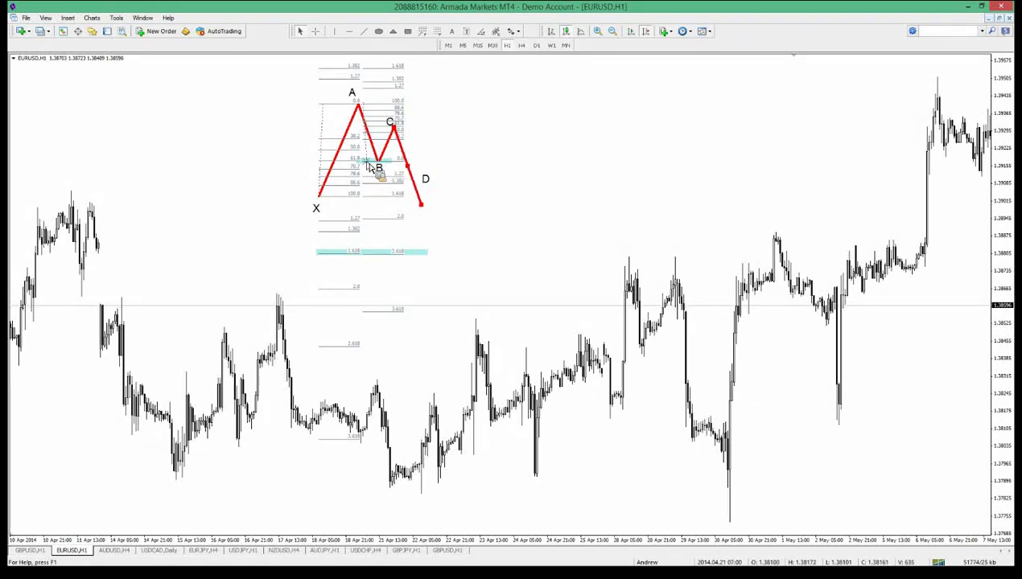
Step: Realign the A-to-B Fibonacci retracement with the low at B and lengthen its levels to the end of the lower rectangle
drag(367, 162, 367, 159)
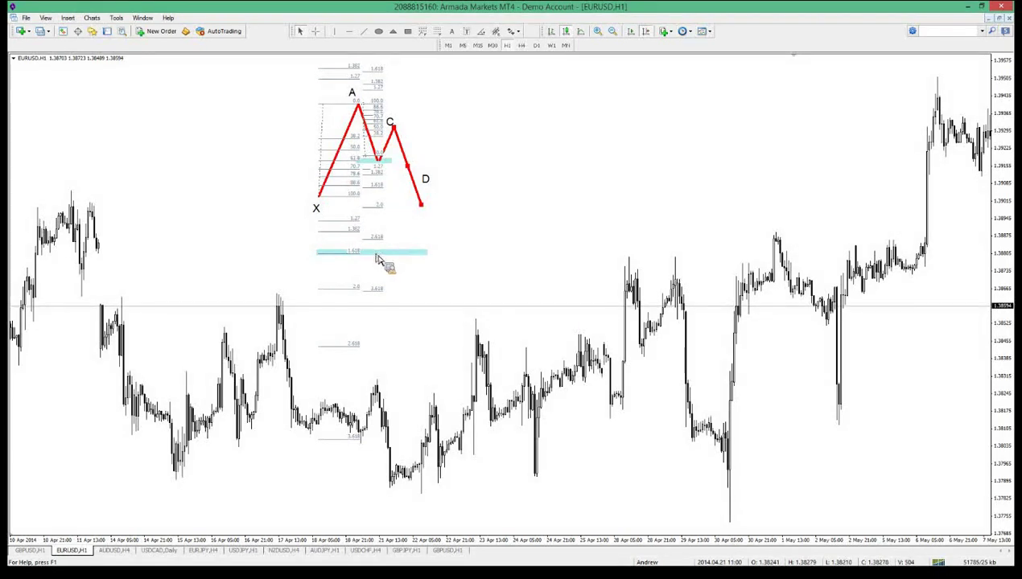
drag(366, 158, 365, 175)
drag(373, 262, 372, 167)
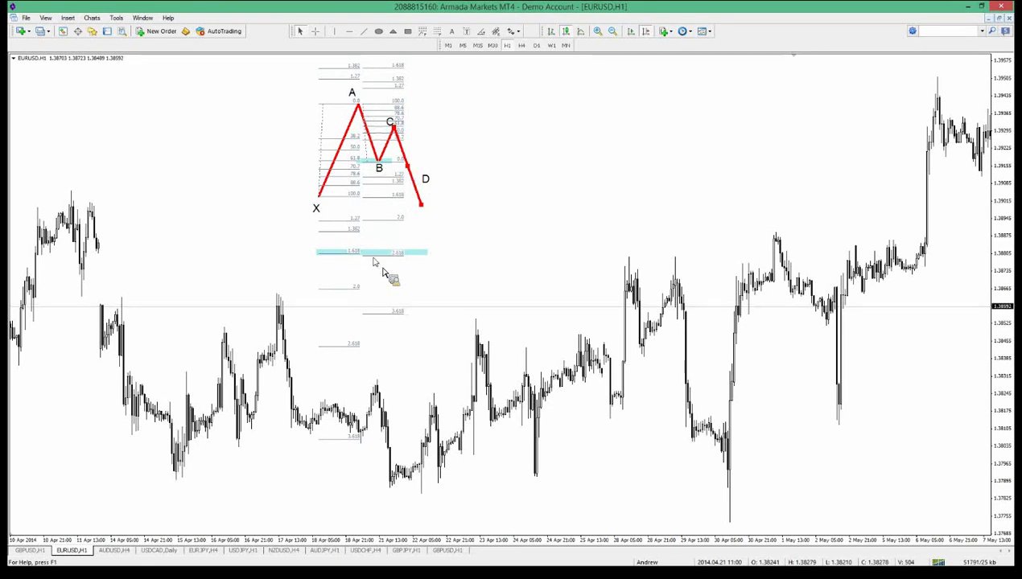
drag(372, 262, 377, 168)
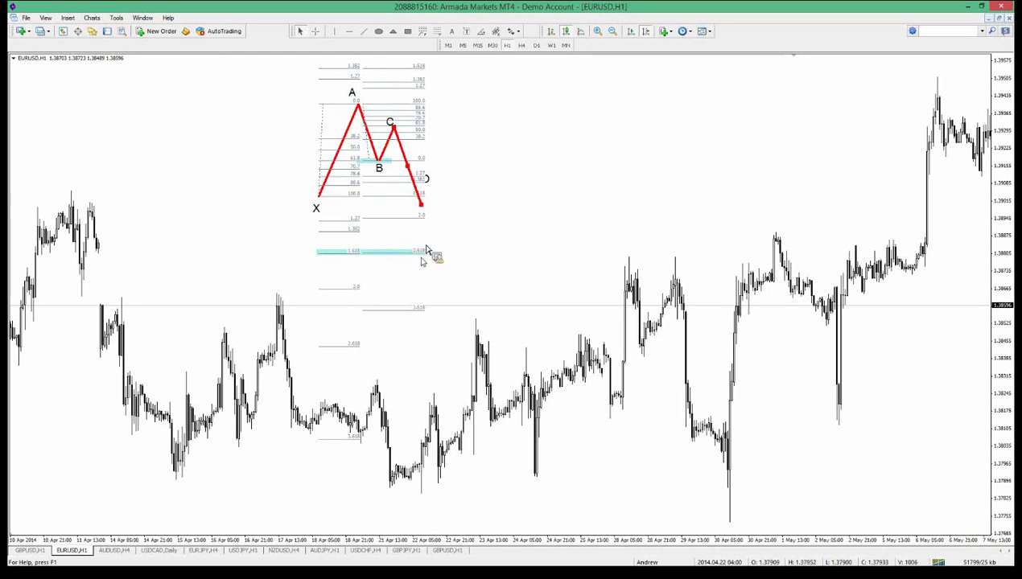
Step: Extend the trendline from C to the 1.618 level with label D below its end, and draw a rising trendline from D
drag(421, 204, 427, 253)
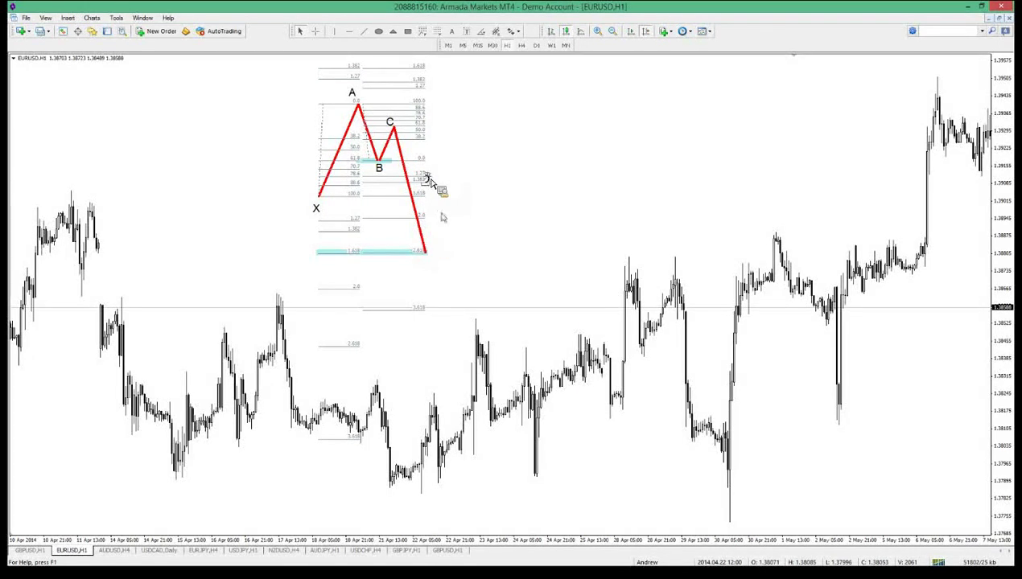
drag(432, 184, 433, 269)
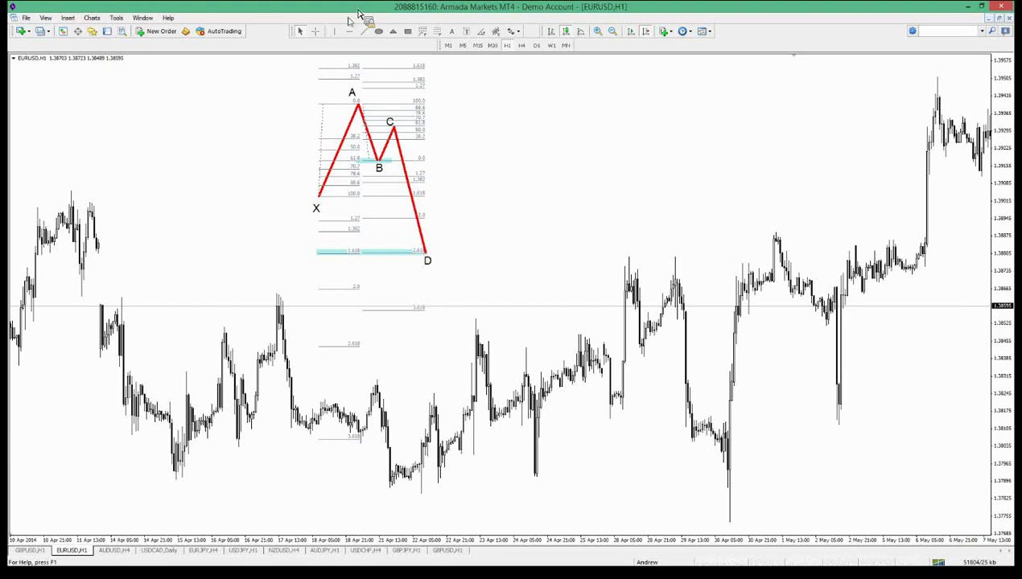
drag(428, 253, 473, 190)
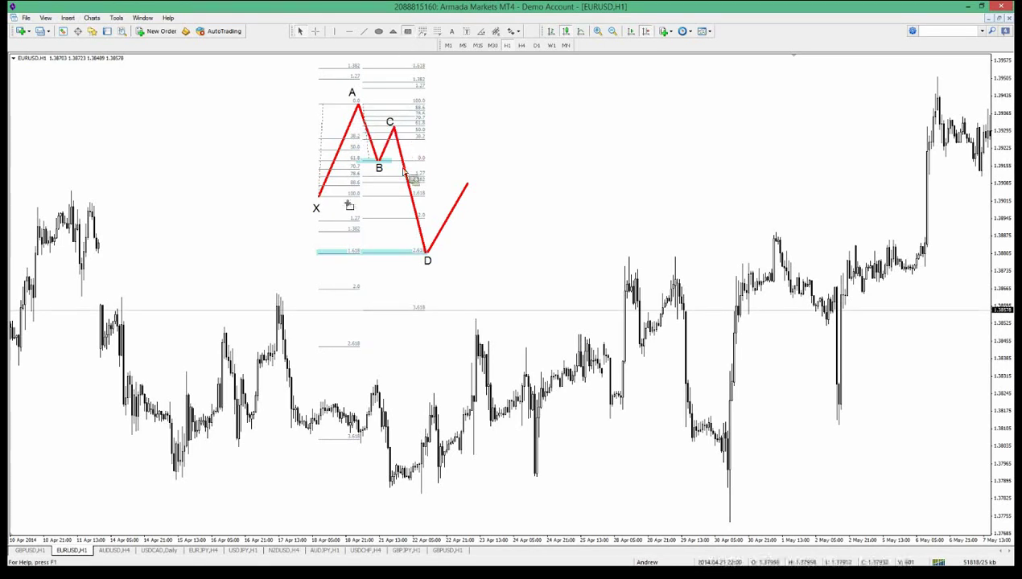
drag(348, 216, 387, 301)
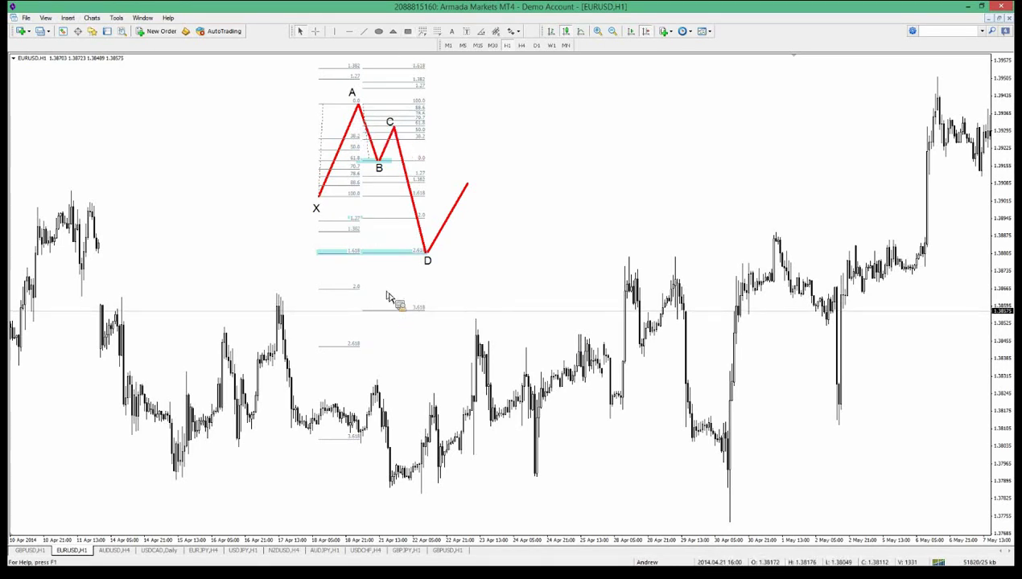
right_click(363, 218)
click(382, 251)
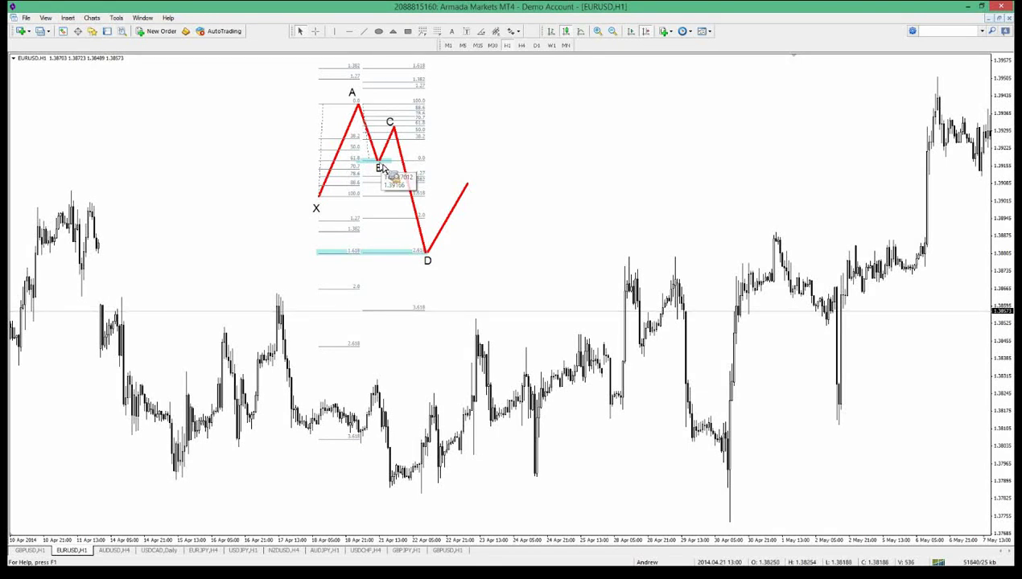
middle_click(371, 140)
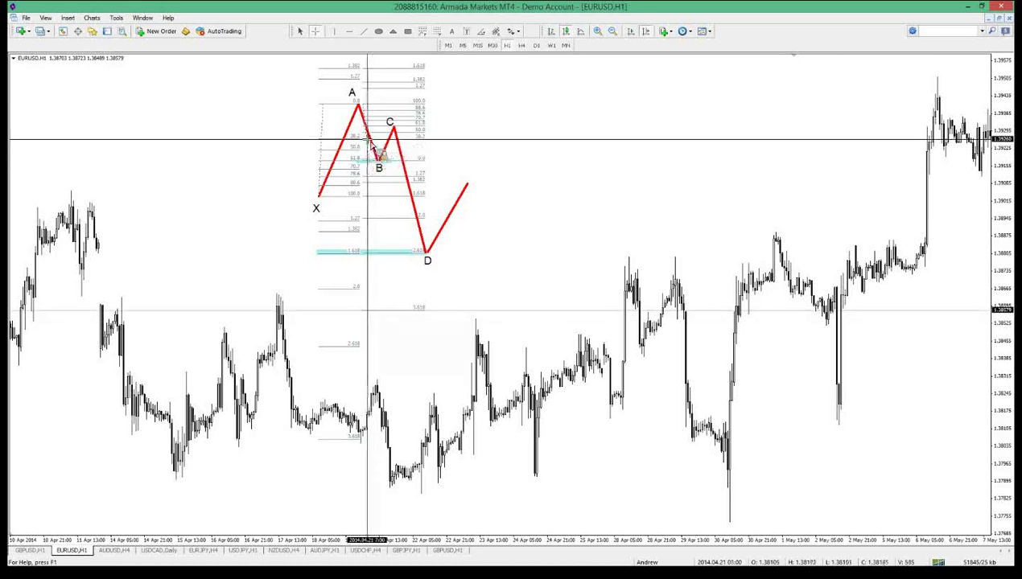
middle_click(371, 139)
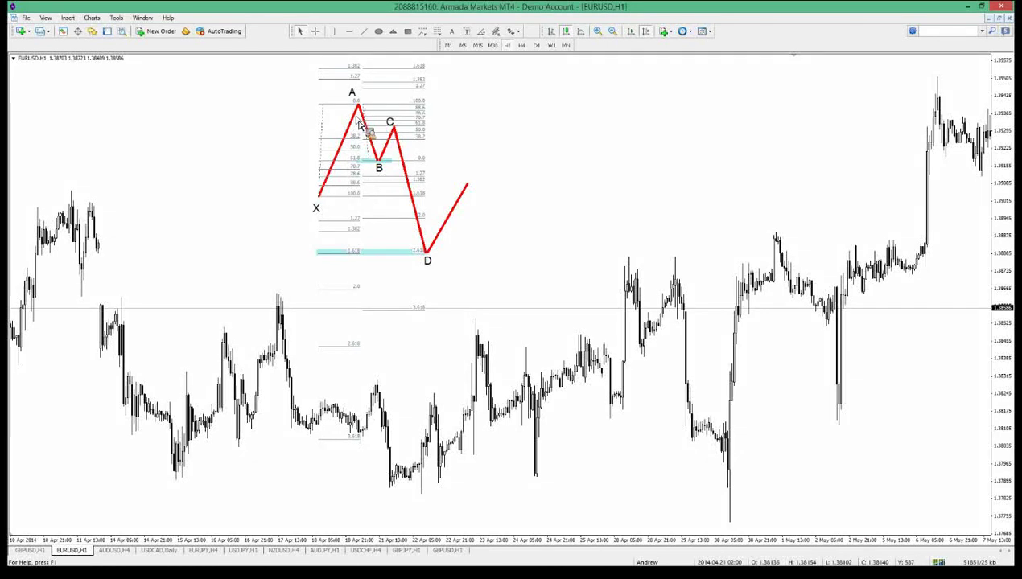
drag(358, 121, 371, 185)
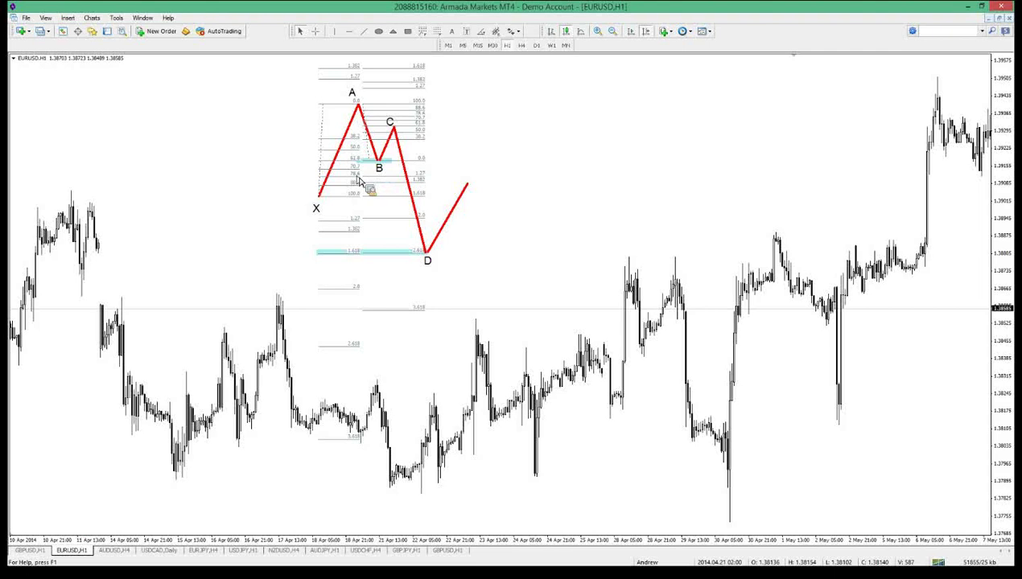
drag(359, 182, 378, 163)
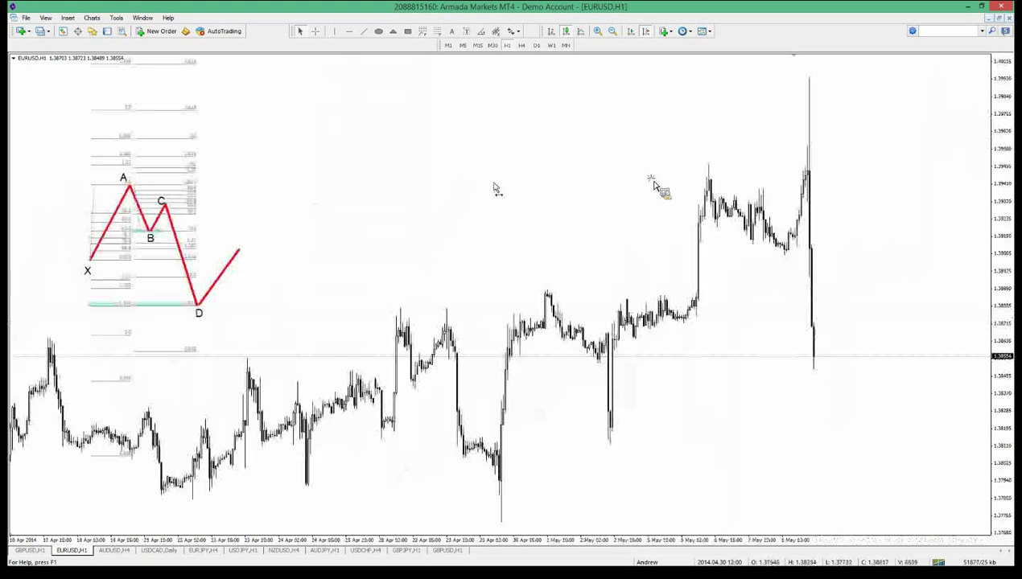
Step: Draw a falling trendline in the empty chart area to the right of the finished XABCD pattern
drag(497, 188, 449, 194)
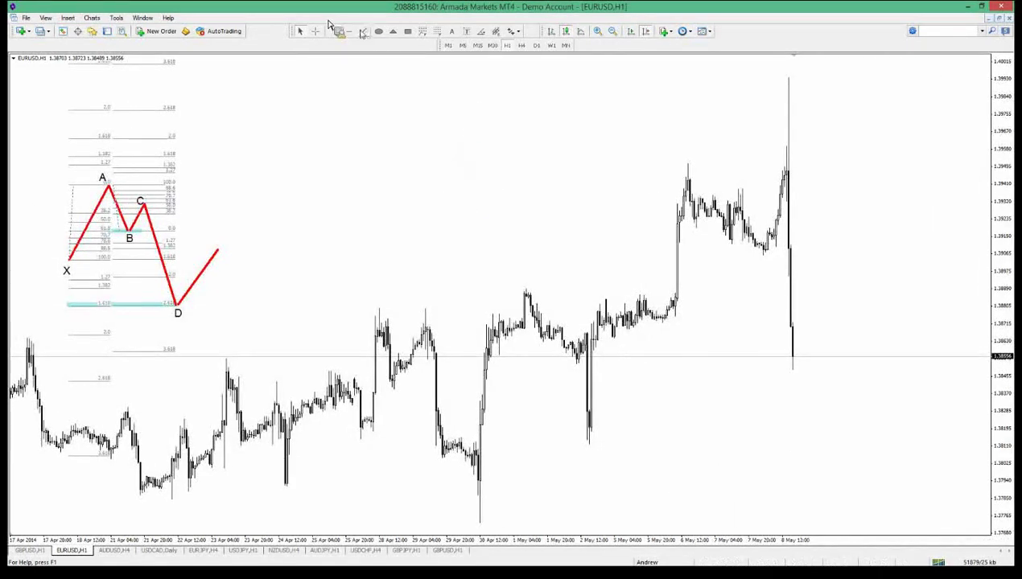
click(362, 32)
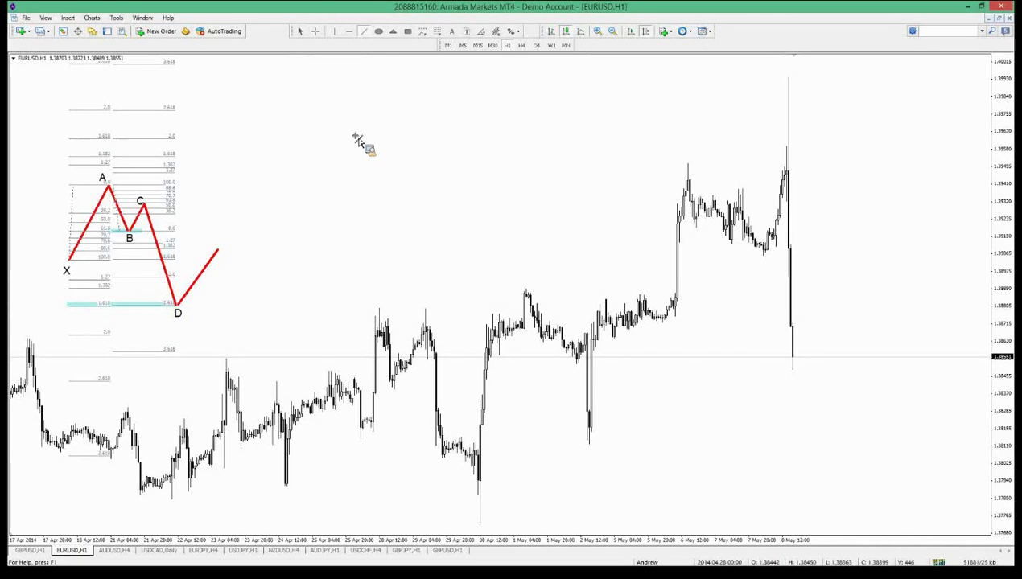
drag(354, 135, 399, 229)
Step: Add the text label X above the upper end of the new falling trendline
click(453, 33)
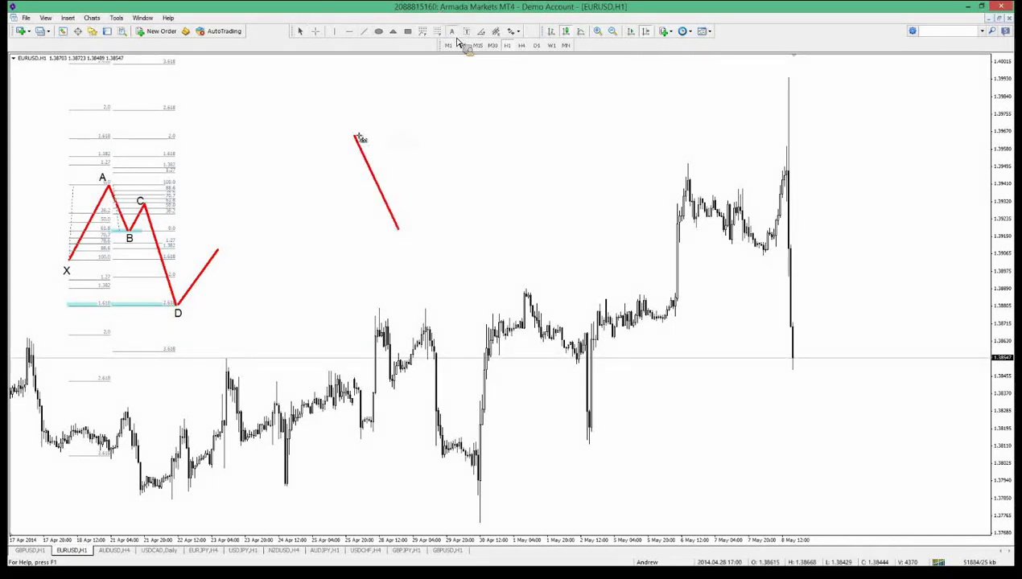
click(352, 117)
key(Tab)
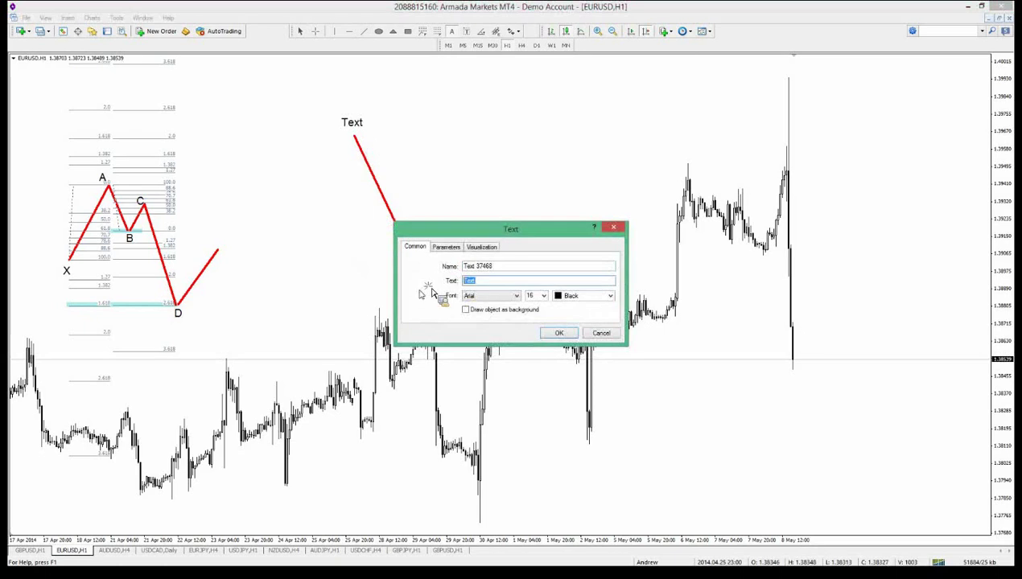
text(X)
key(Return)
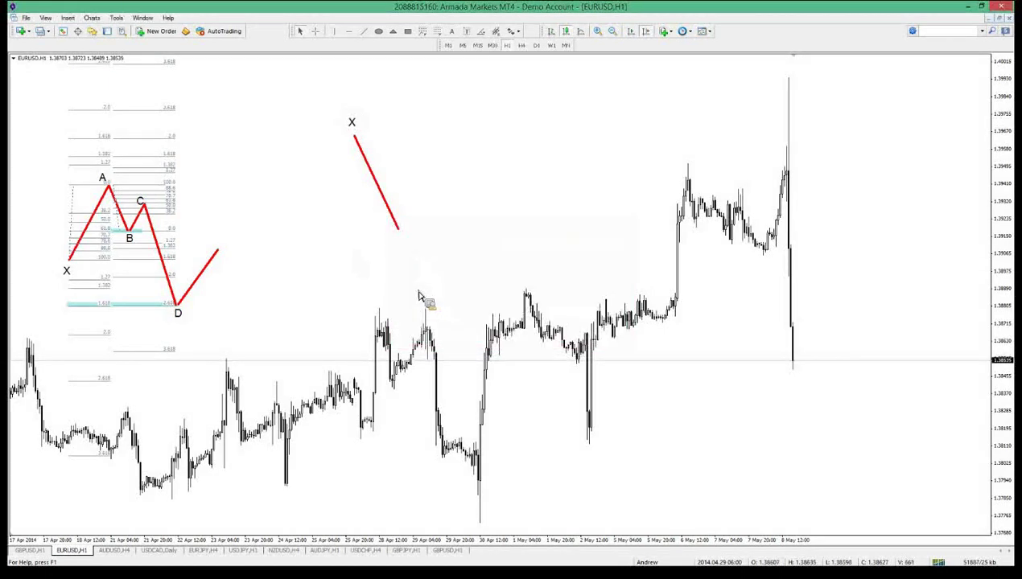
Step: Add the text label A below the lower end of the new falling trendline
click(451, 31)
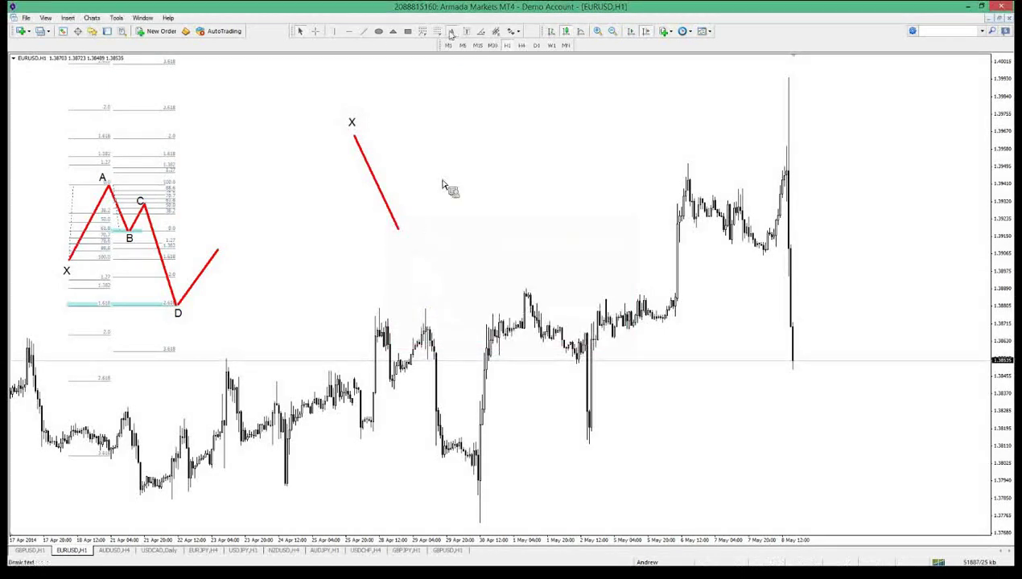
click(412, 254)
key(Tab)
text(A)
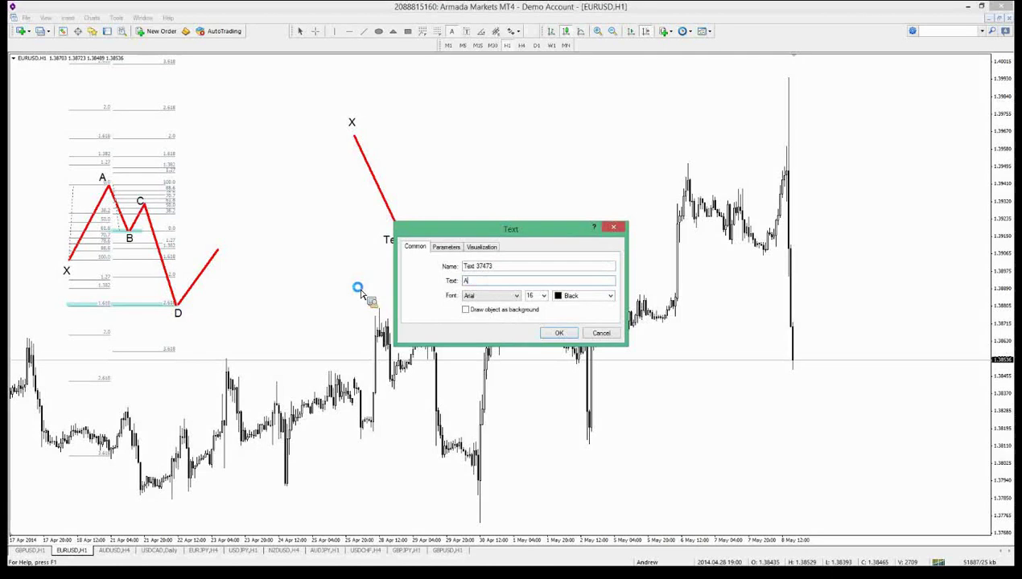
key(Return)
Step: Place a Fibonacci retracement from X to A and draw a rising trendline from A to its 61.8 level
click(437, 32)
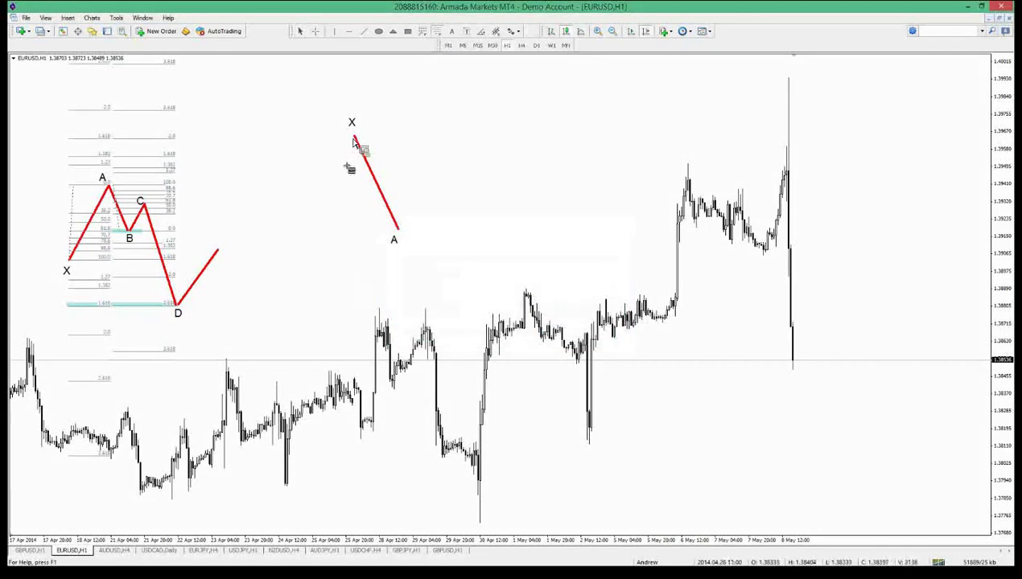
drag(357, 138, 364, 232)
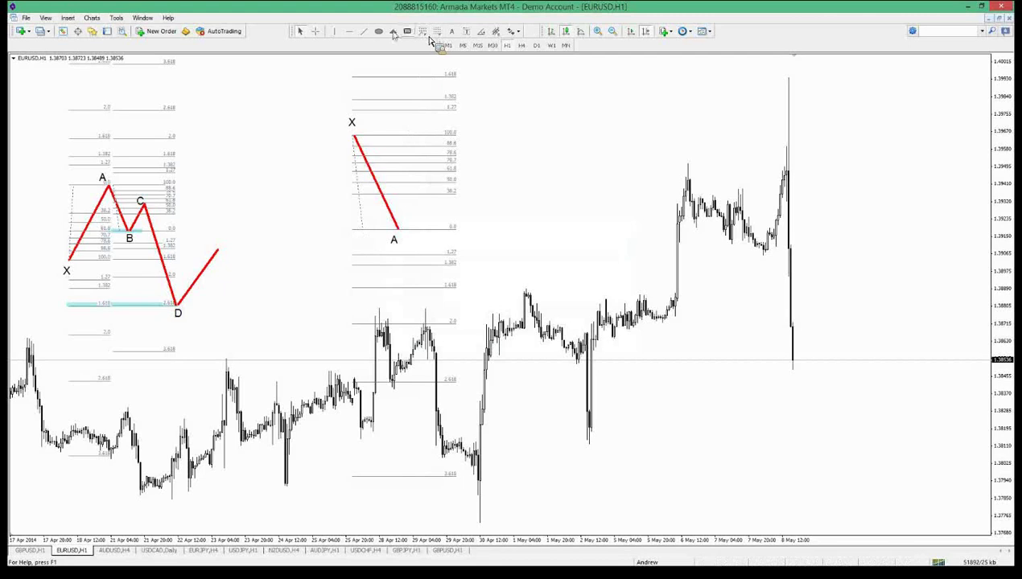
click(363, 31)
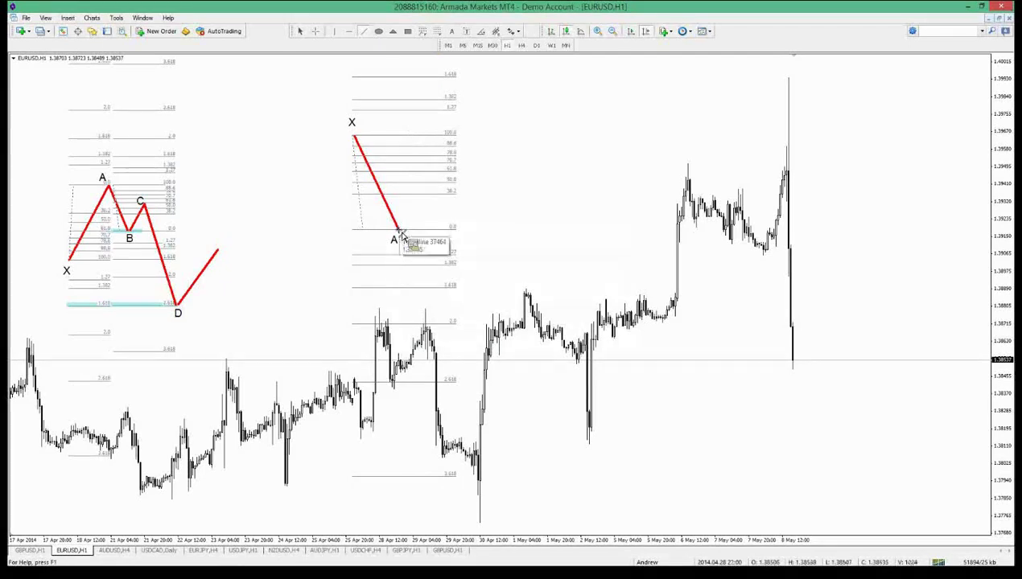
drag(400, 233, 418, 173)
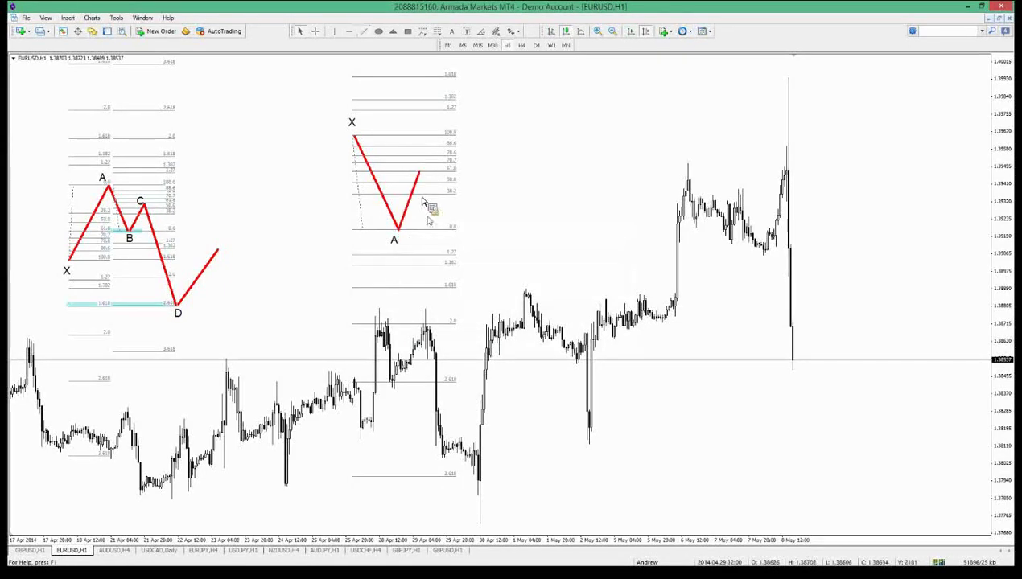
middle_click(437, 194)
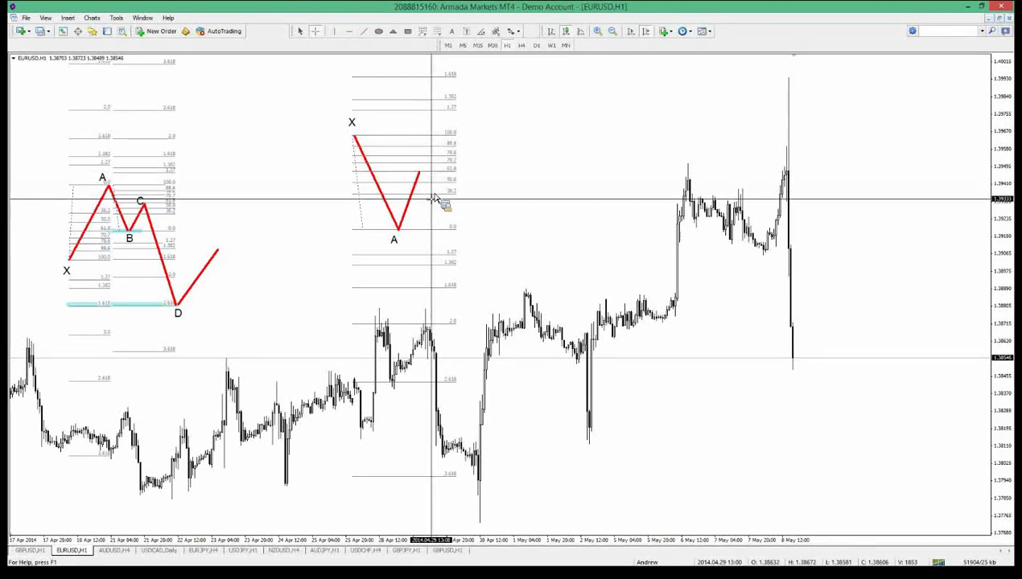
middle_click(436, 187)
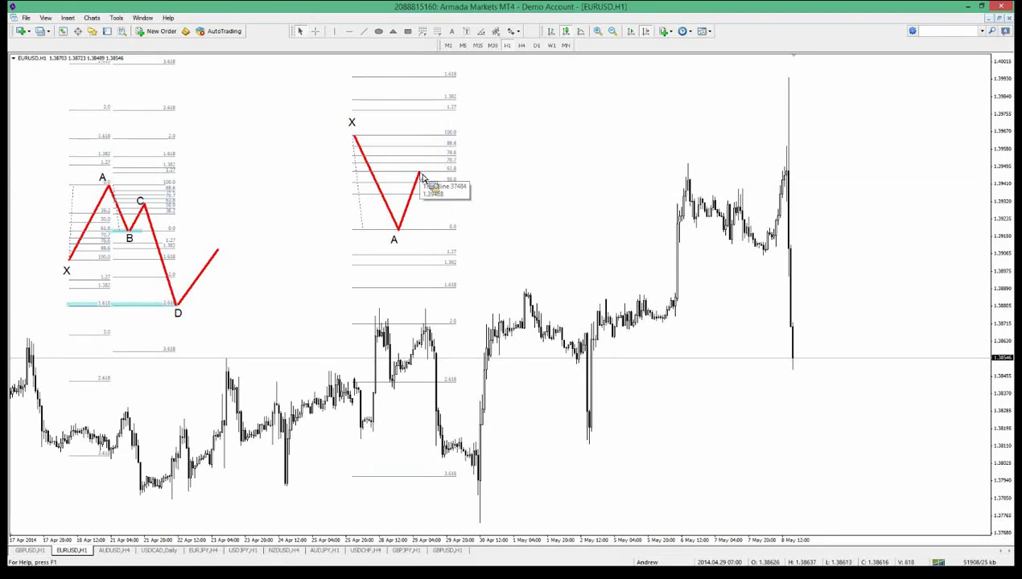
Step: Draw a short falling trendline from the peak at the 61.8 level and add the text label B above that peak
click(378, 31)
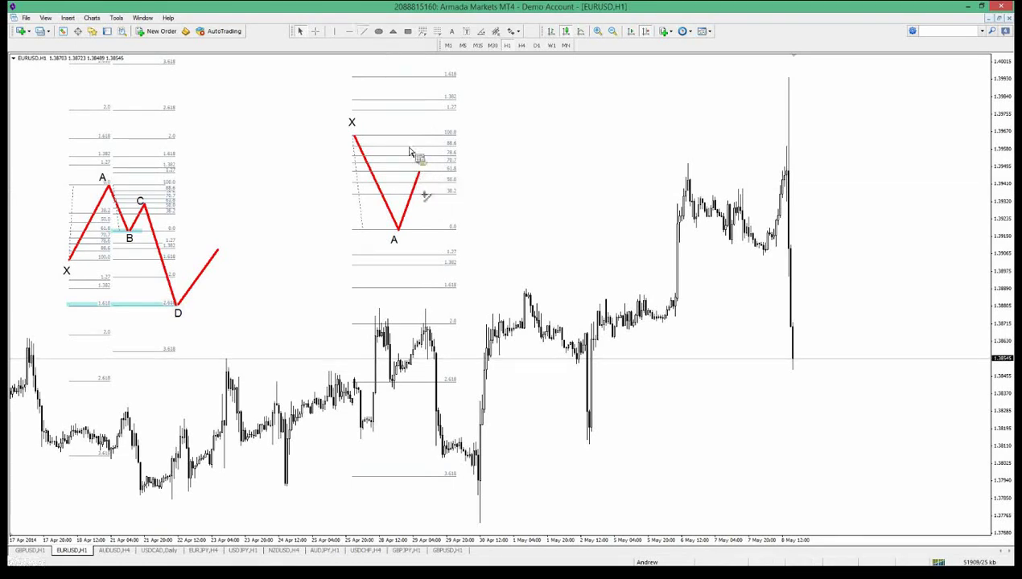
drag(419, 172, 433, 210)
click(452, 30)
click(419, 165)
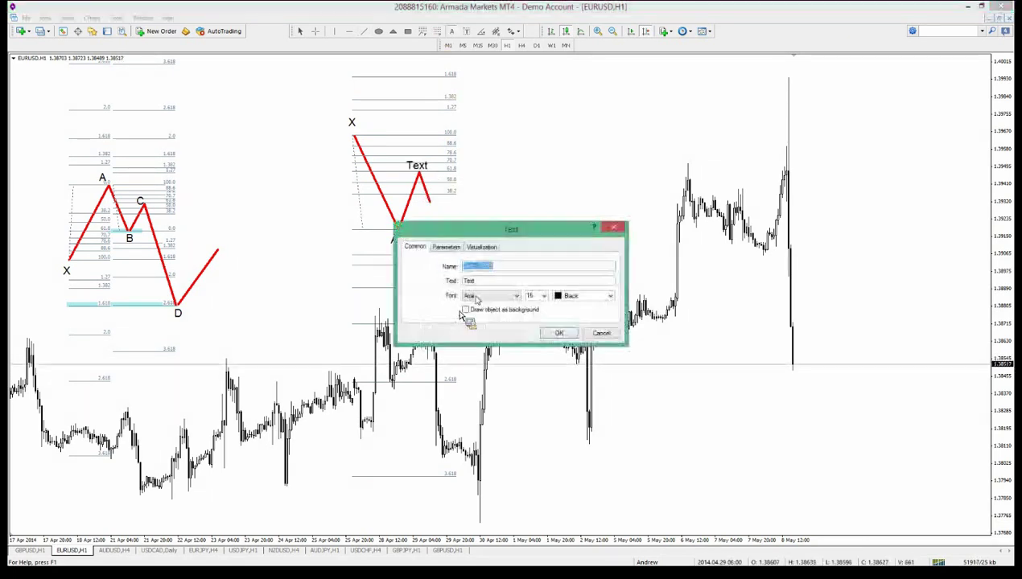
key(Tab)
text(B)
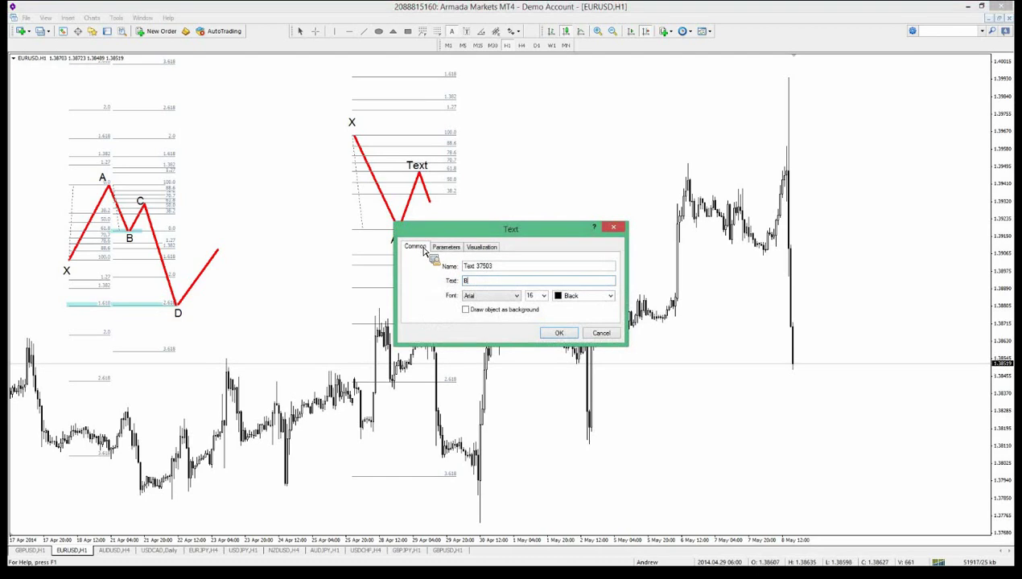
key(Return)
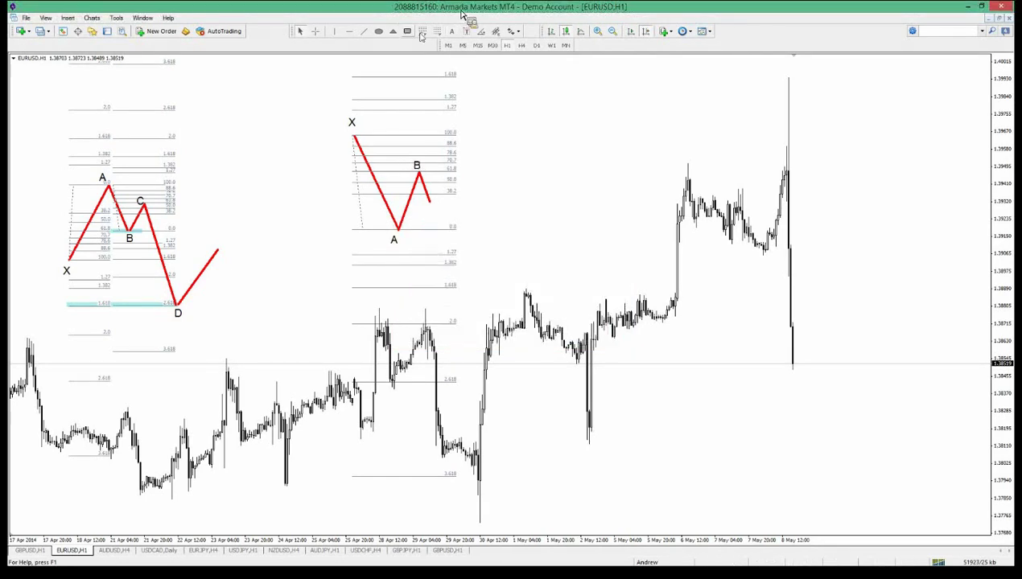
Step: Add the text label C below the end of the short falling leg and move it slightly aside
click(451, 31)
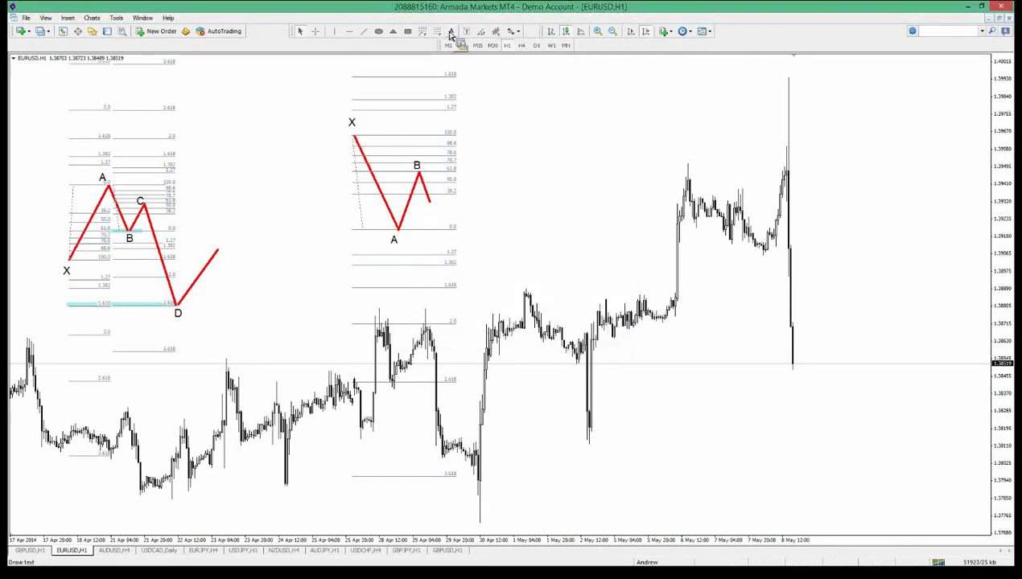
click(448, 222)
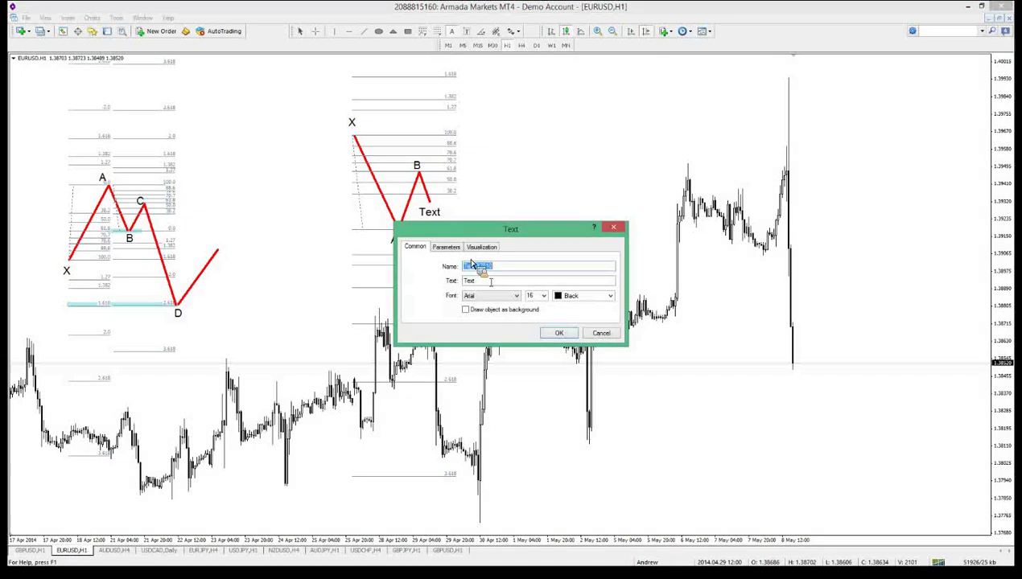
key(Tab)
text(C)
key(Return)
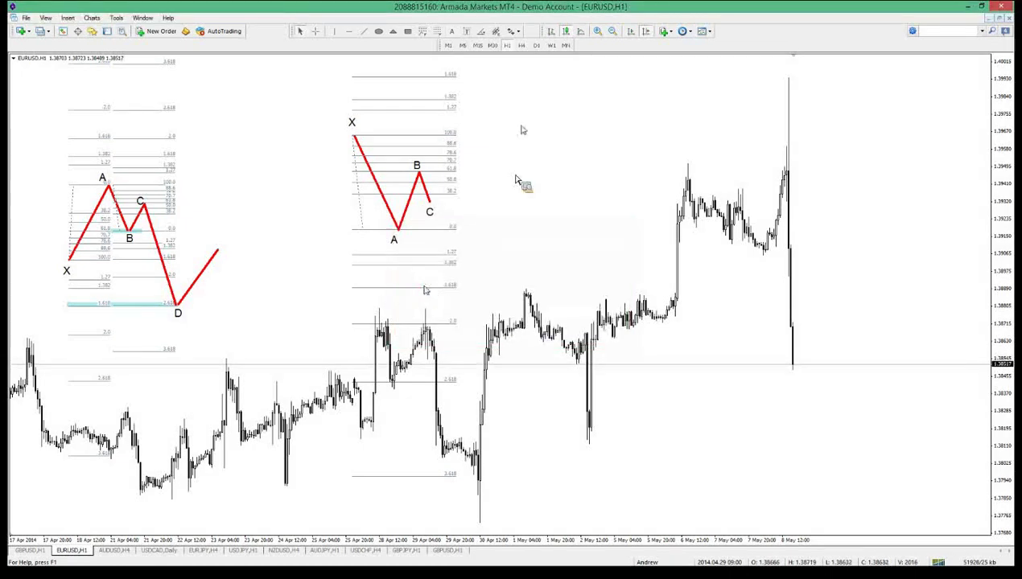
click(365, 33)
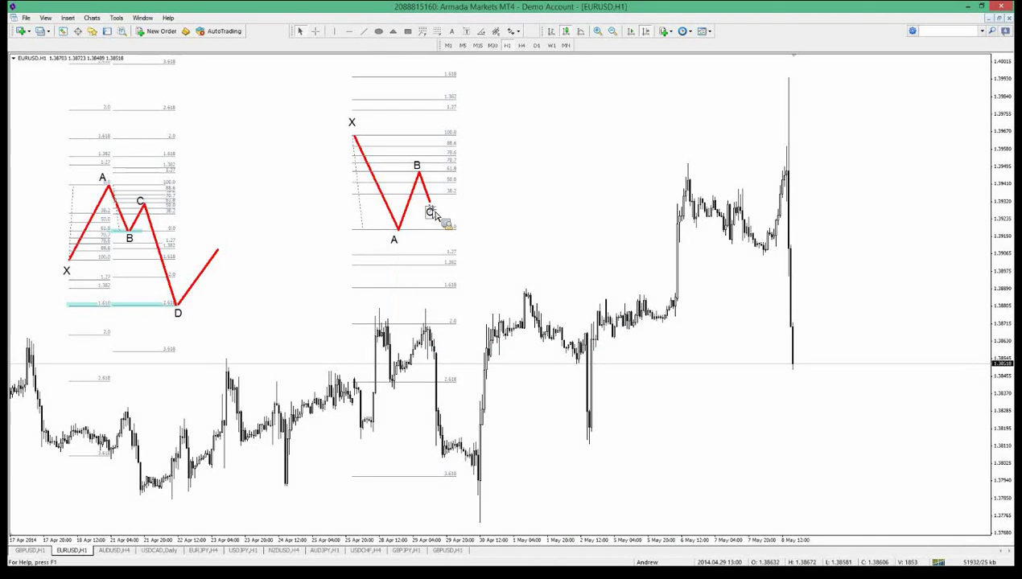
drag(433, 212, 444, 204)
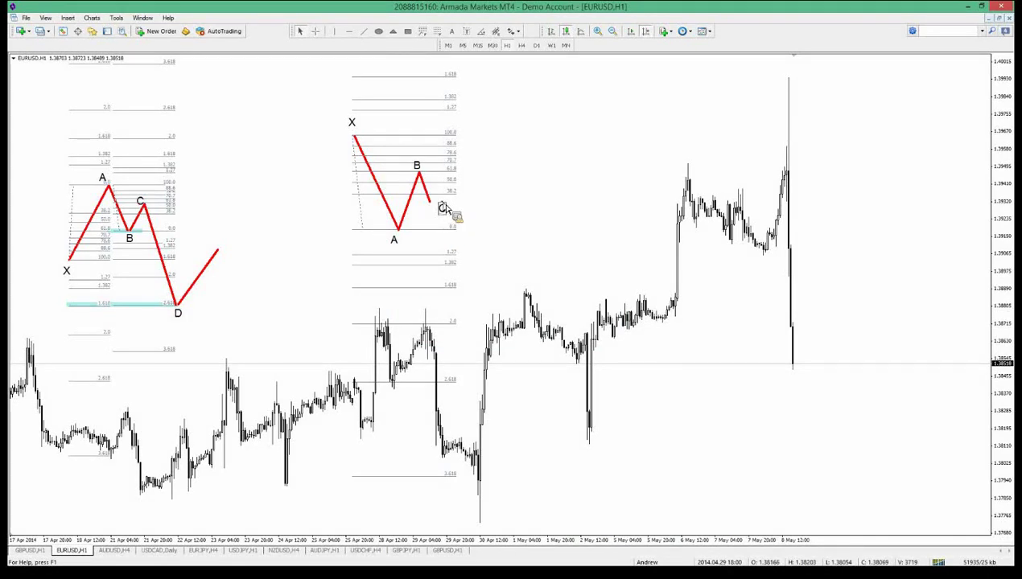
Step: Shorten the X-to-A Fibonacci levels and place a second Fibonacci retracement from A to B
drag(365, 235, 360, 234)
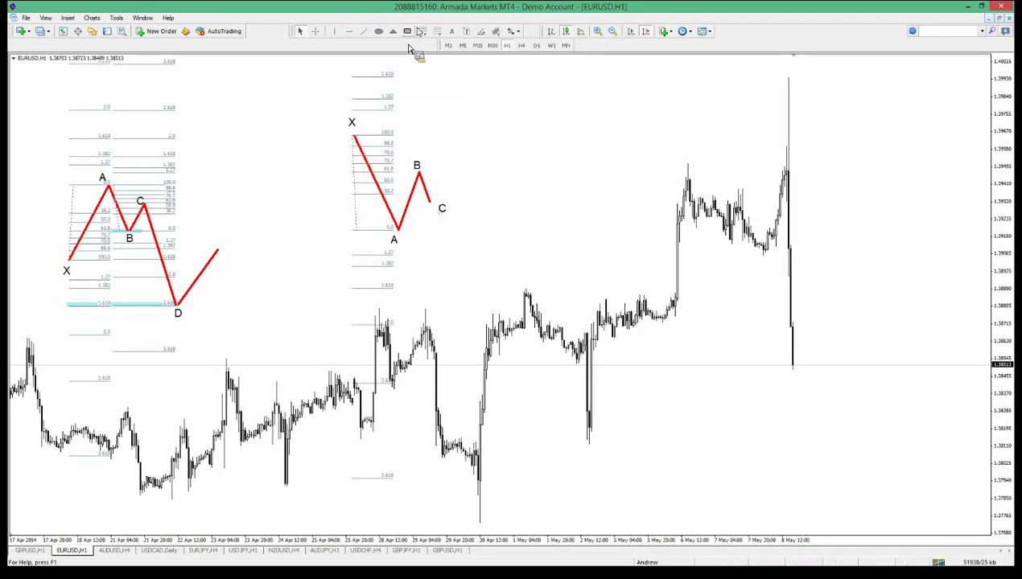
click(437, 34)
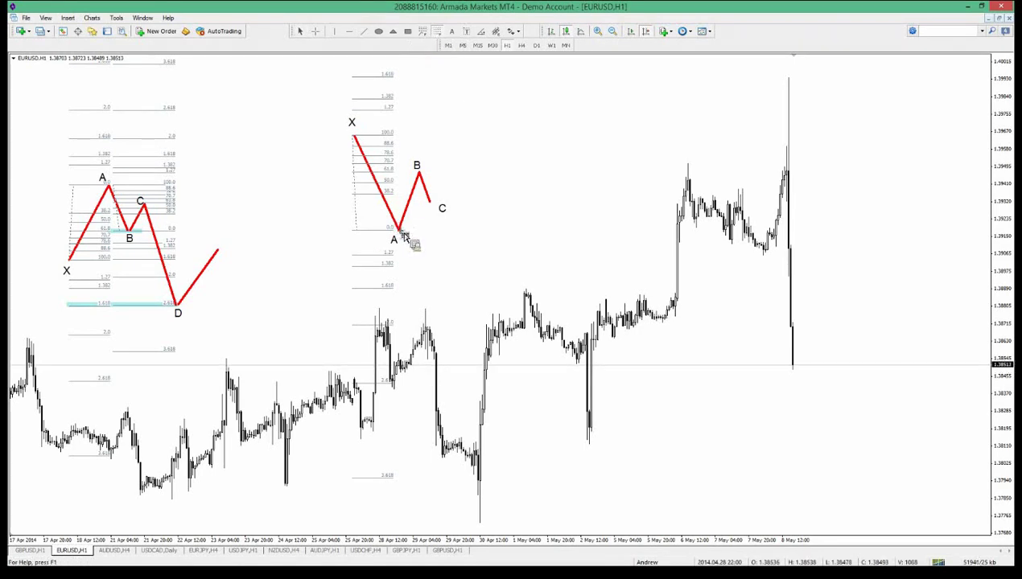
drag(405, 234, 416, 173)
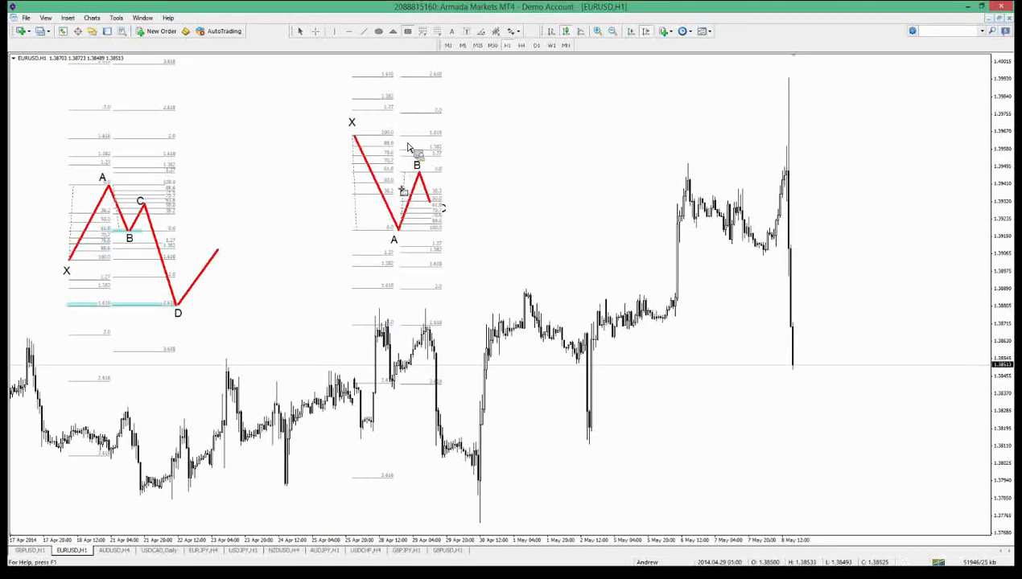
Step: Highlight the 61.8 level at B and the overlapping 1.618 and 2.618 levels above X with thin rectangles
drag(384, 169, 427, 169)
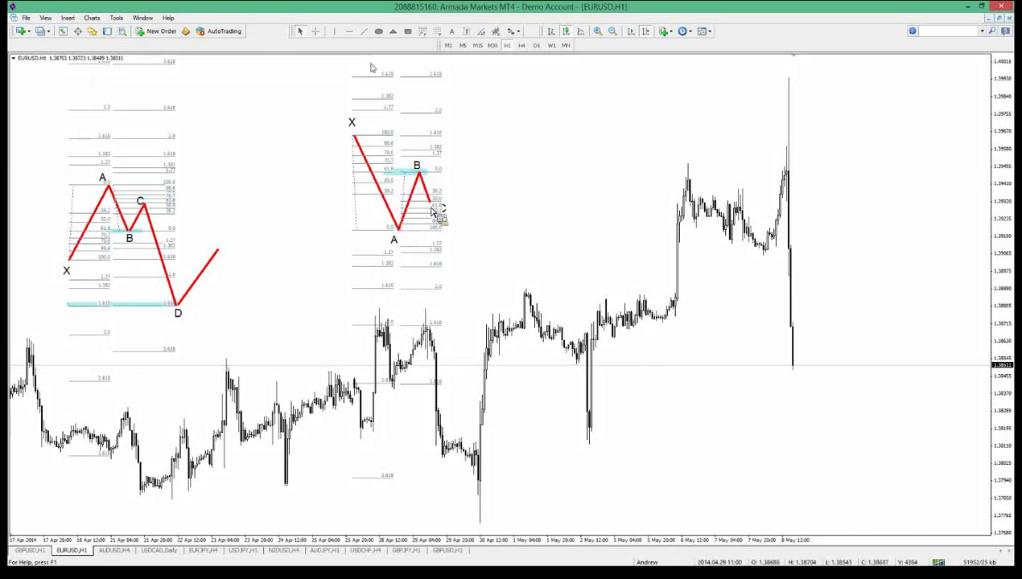
click(407, 32)
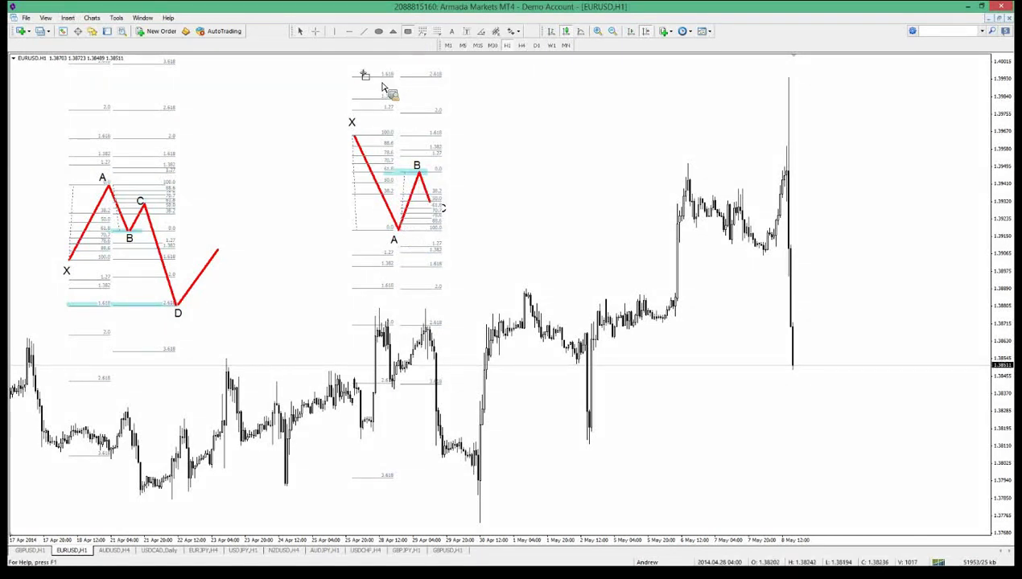
drag(355, 72, 451, 78)
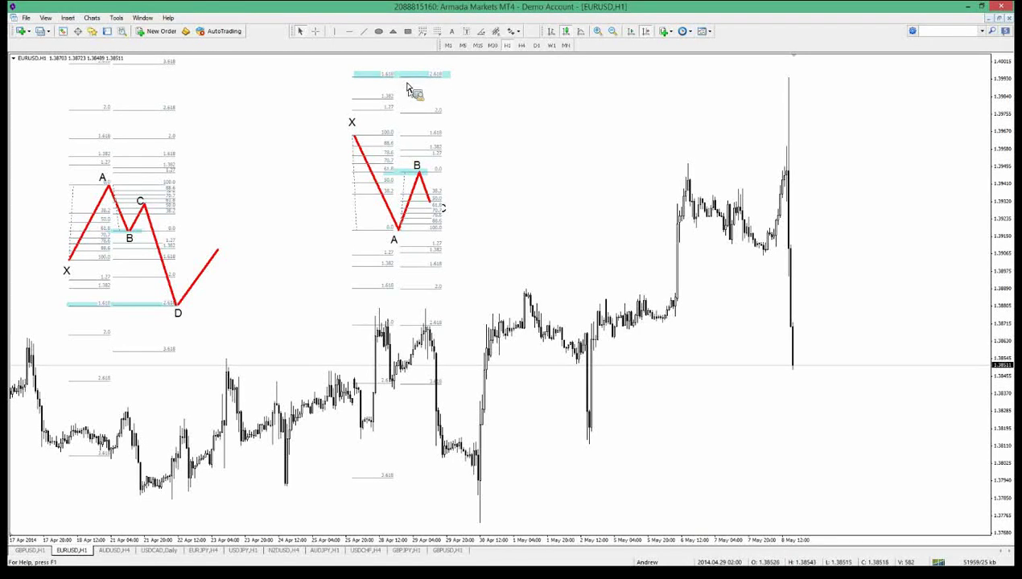
Step: Draw a rising trendline from C to the height of the upper rectangle and lengthen that rectangle past the line's end
click(364, 30)
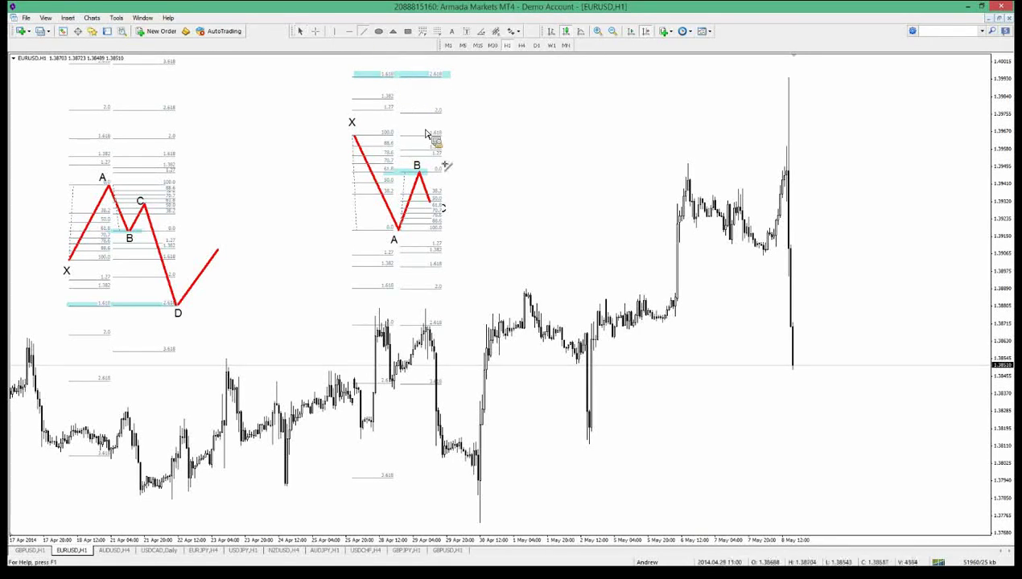
drag(435, 197, 459, 106)
drag(387, 119, 465, 79)
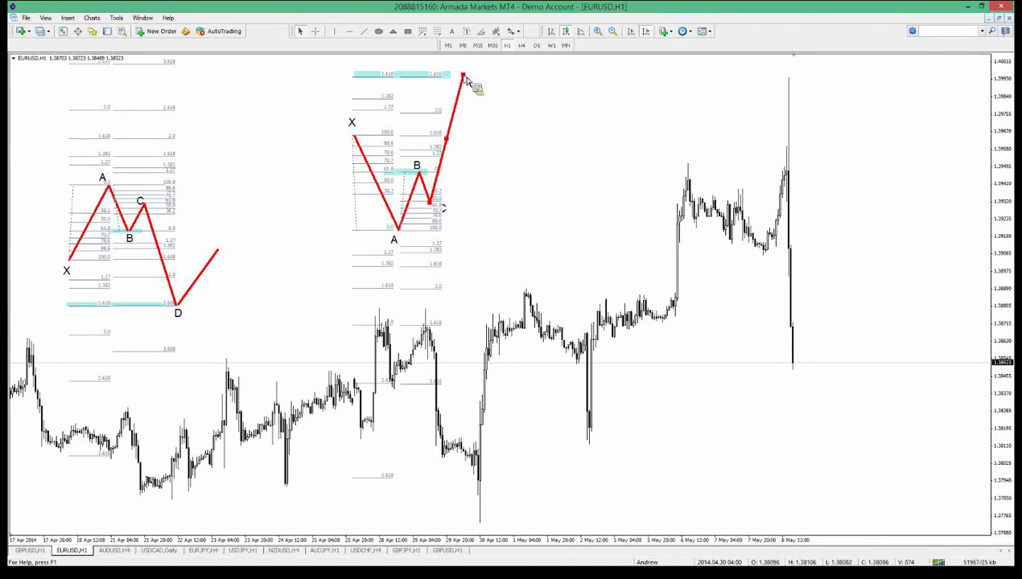
middle_click(409, 76)
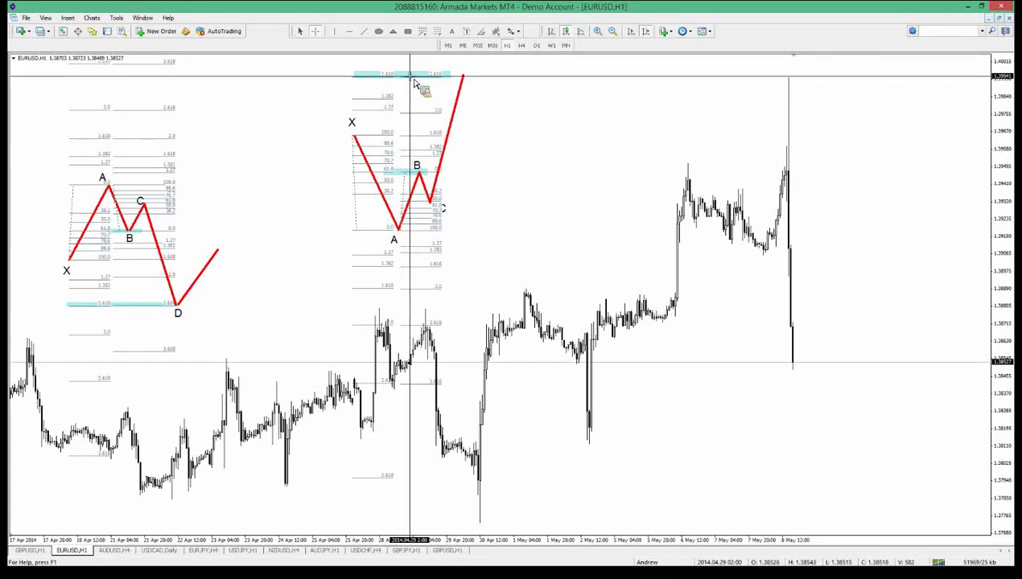
middle_click(435, 78)
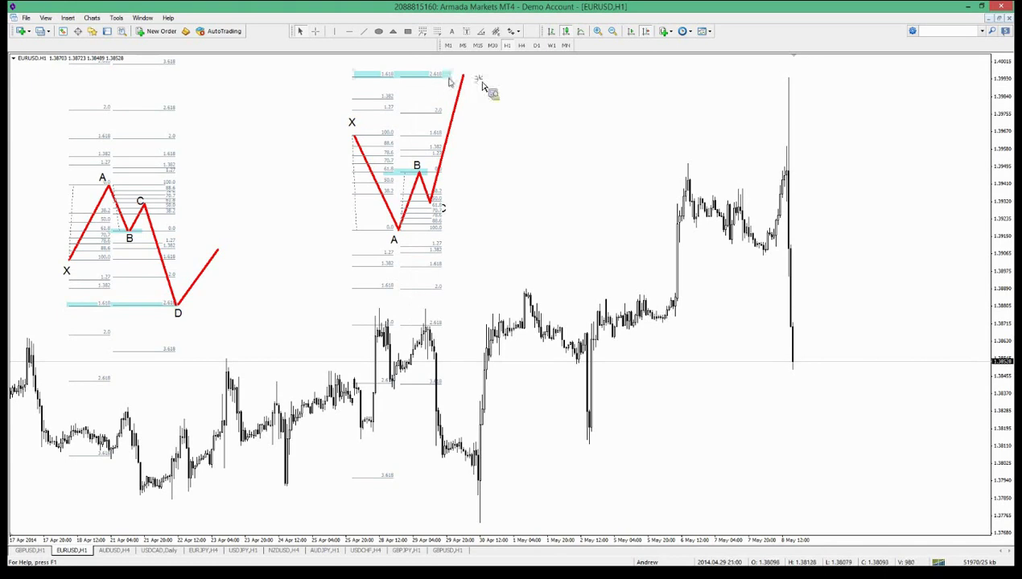
drag(493, 79, 493, 81)
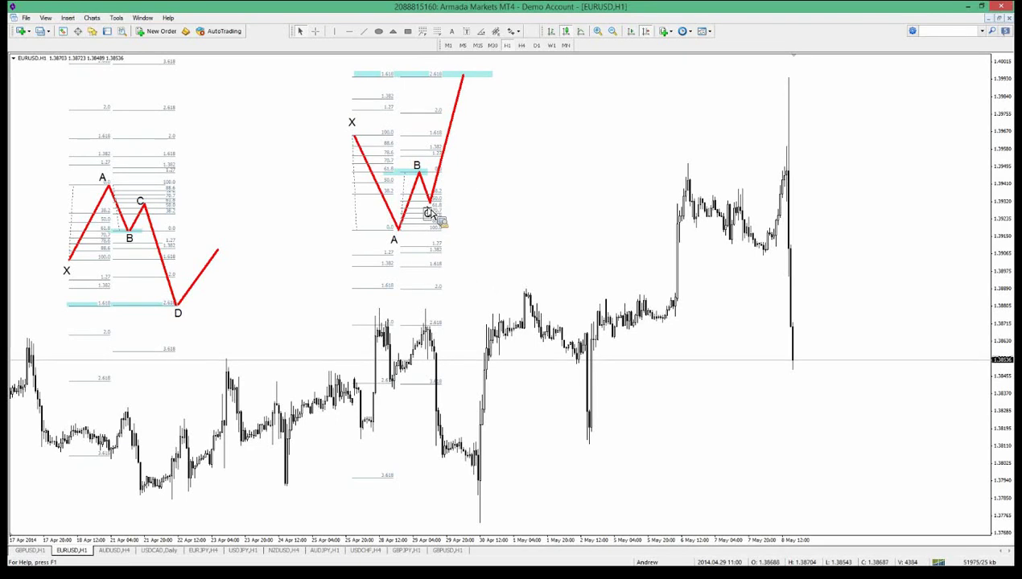
Step: Add the text label D above the upper end of the rising trendline from C
click(451, 31)
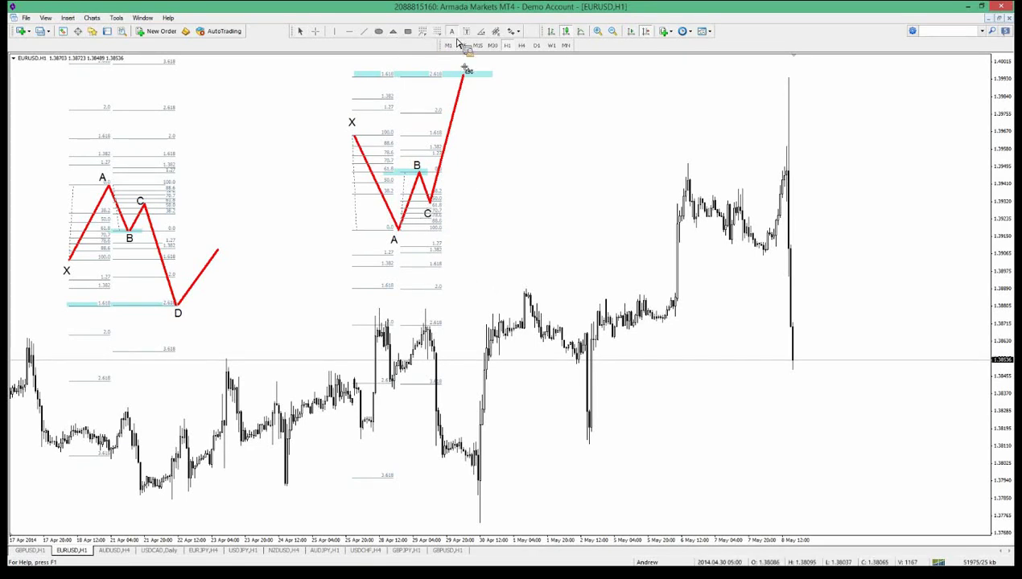
click(465, 71)
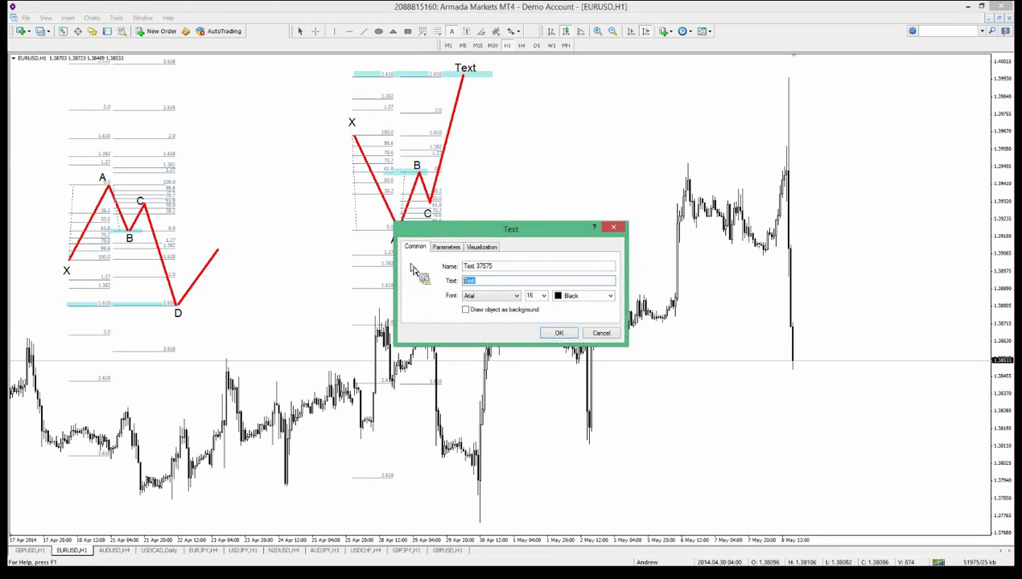
key(Return)
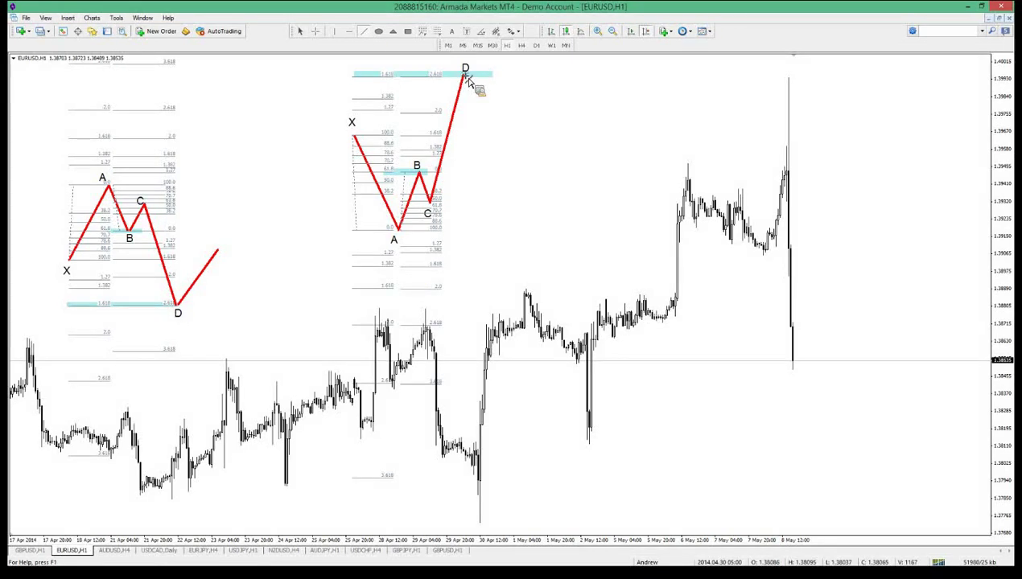
Step: Draw a falling trendline from D and finish its lower end with an arrowhead made of short trendlines
mouse_move(465, 75)
mouse_down()
mouse_move(506, 137)
mouse_move(507, 123)
mouse_up()
click(363, 31)
click(363, 32)
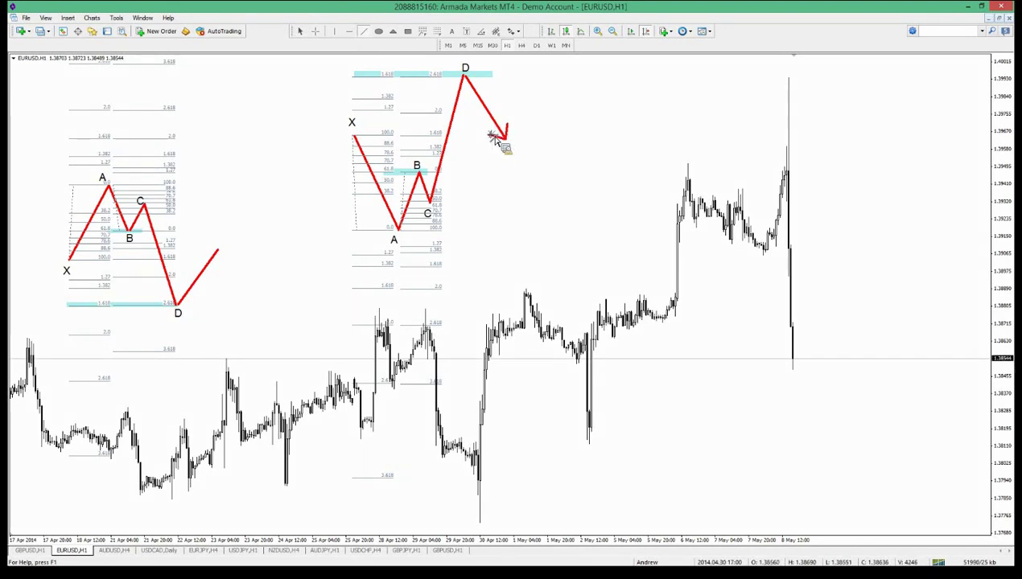
drag(490, 135, 489, 135)
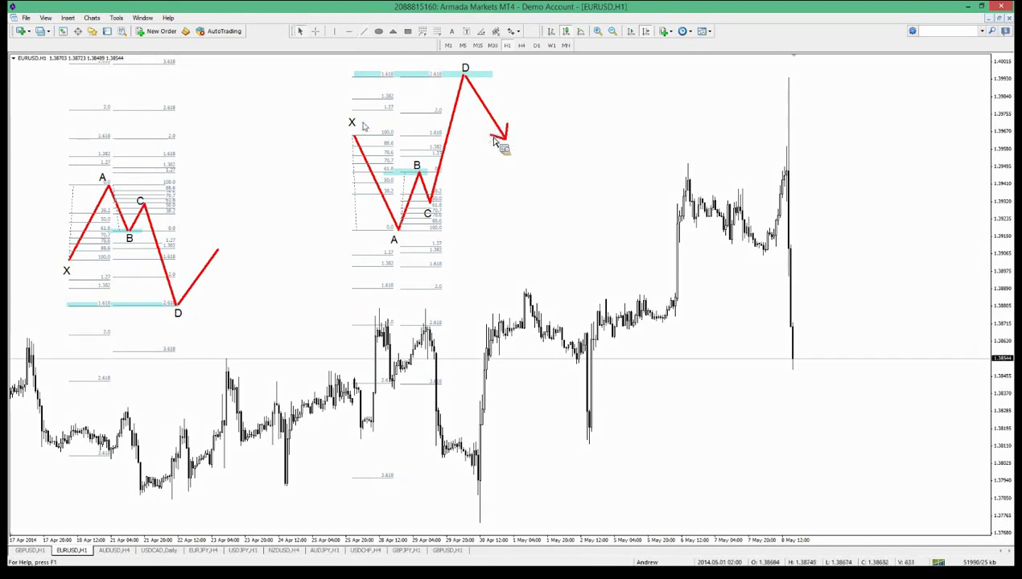
Step: Add an arrowhead of short trendlines to the rising line from D in the bullish pattern
mouse_move(218, 249)
mouse_down()
mouse_move(203, 253)
mouse_move(222, 262)
mouse_up()
click(363, 30)
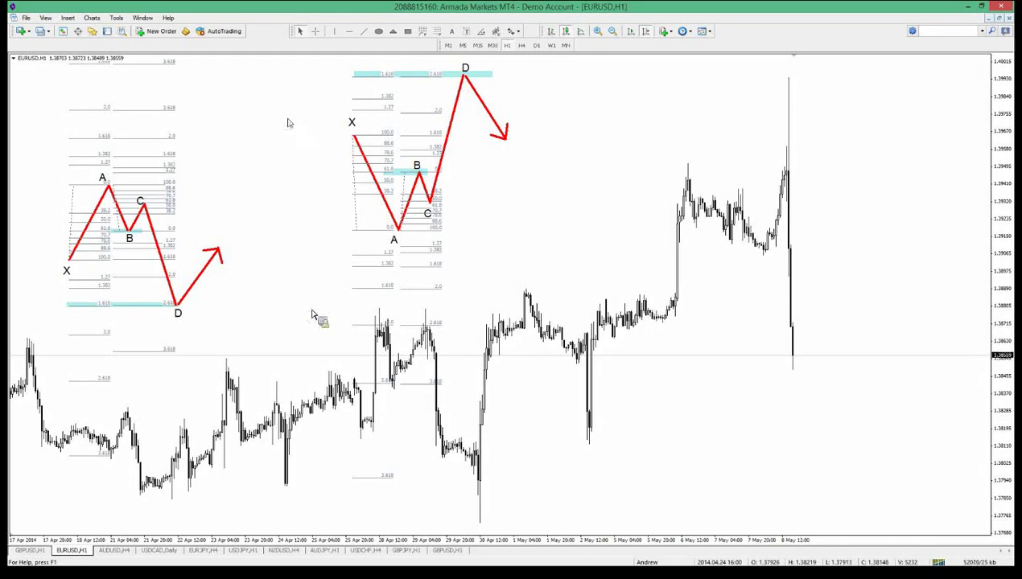
middle_click(73, 269)
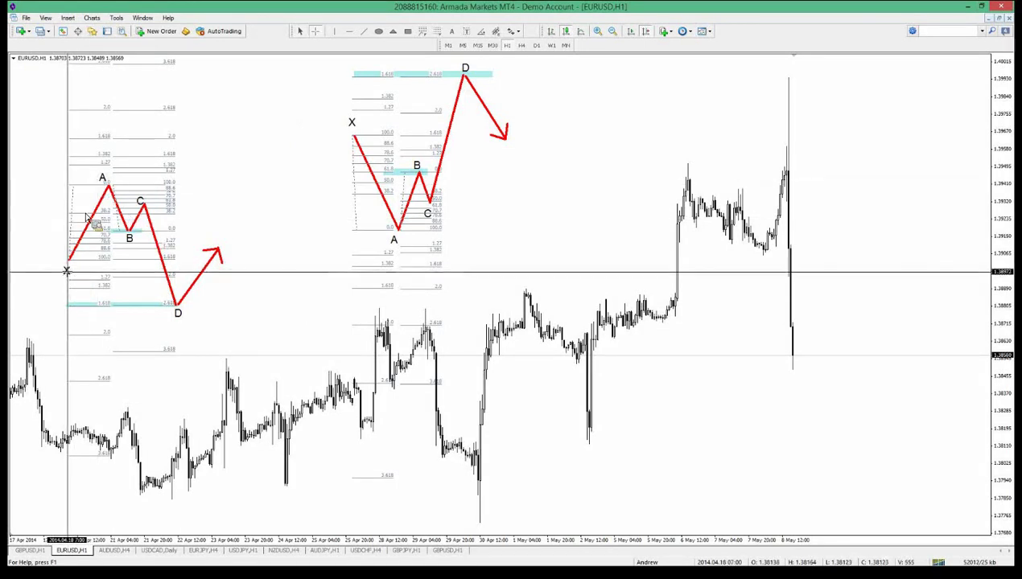
drag(105, 187, 138, 235)
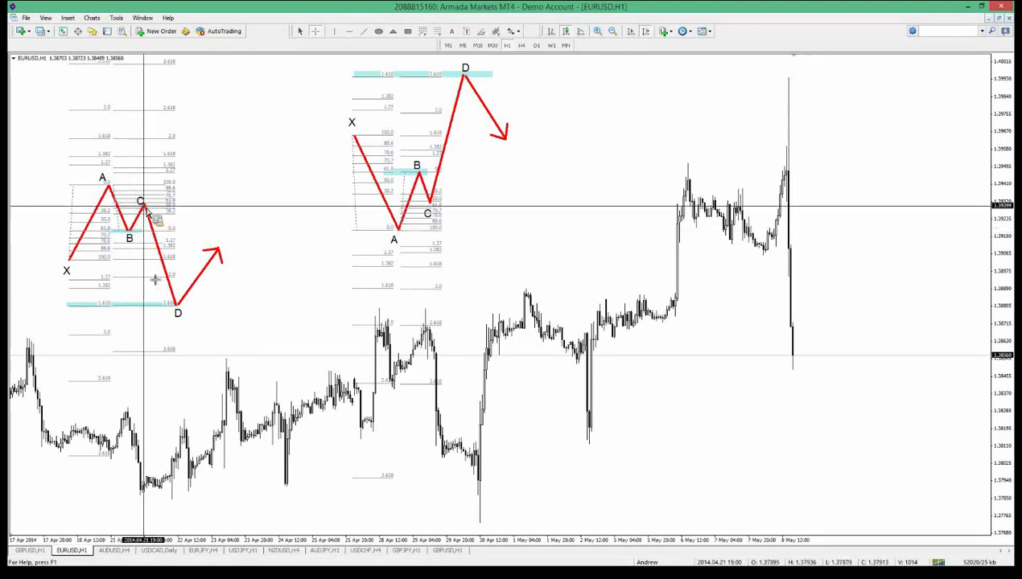
drag(78, 261, 68, 265)
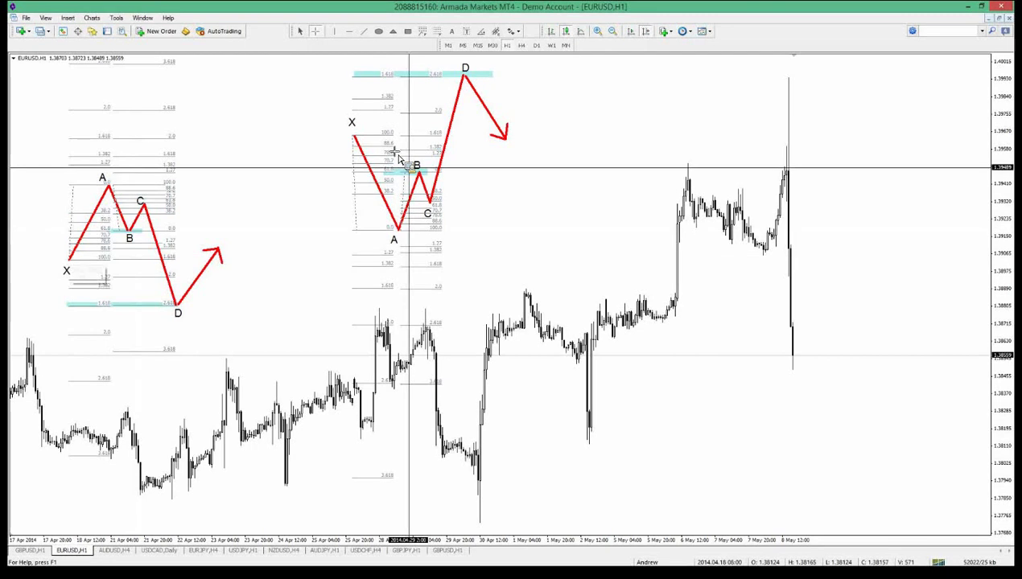
drag(398, 157, 465, 143)
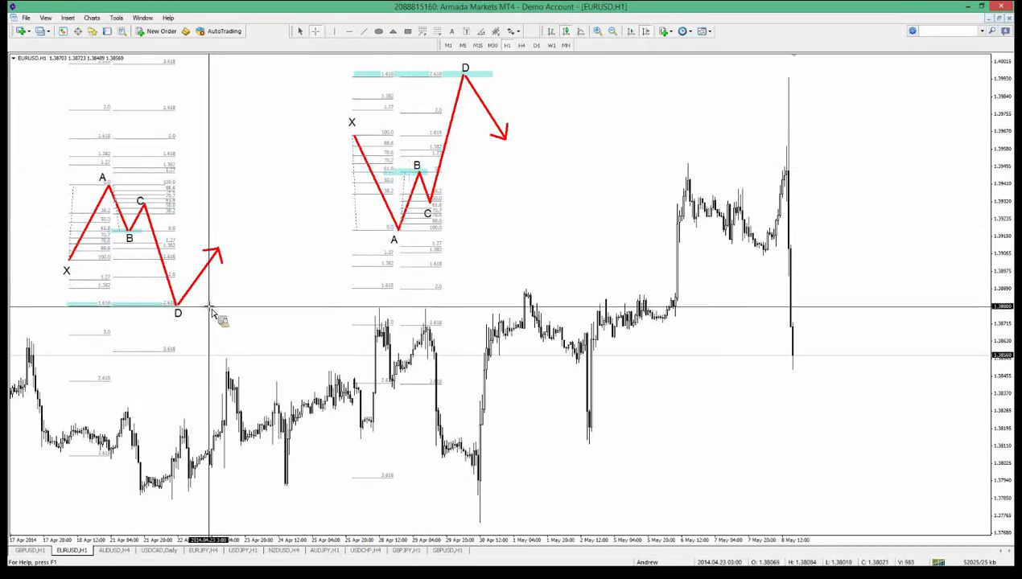
drag(211, 311, 169, 205)
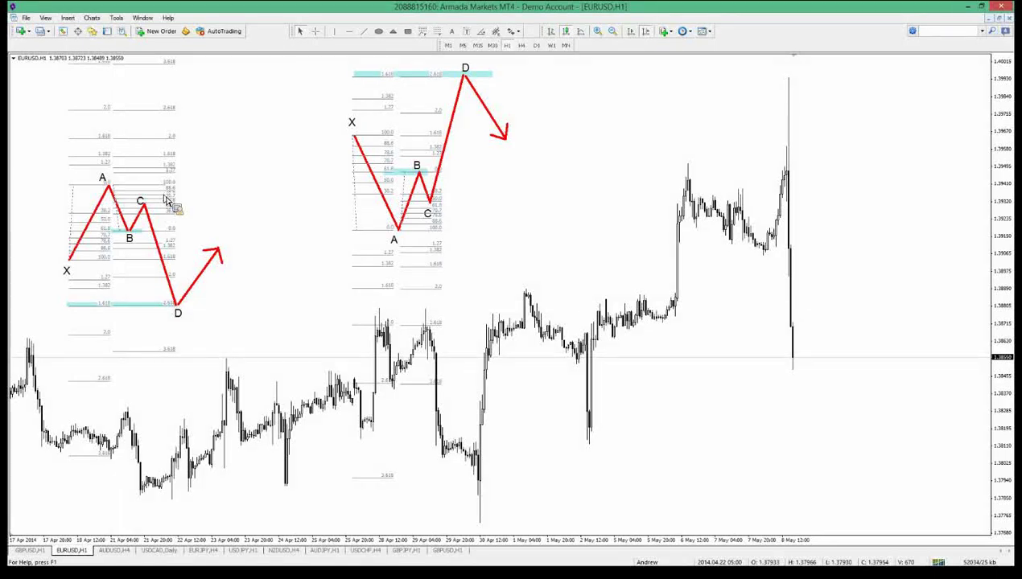
Step: Select the rising arrow's trendlines at D in the bullish pattern and delete them together
drag(346, 206, 513, 211)
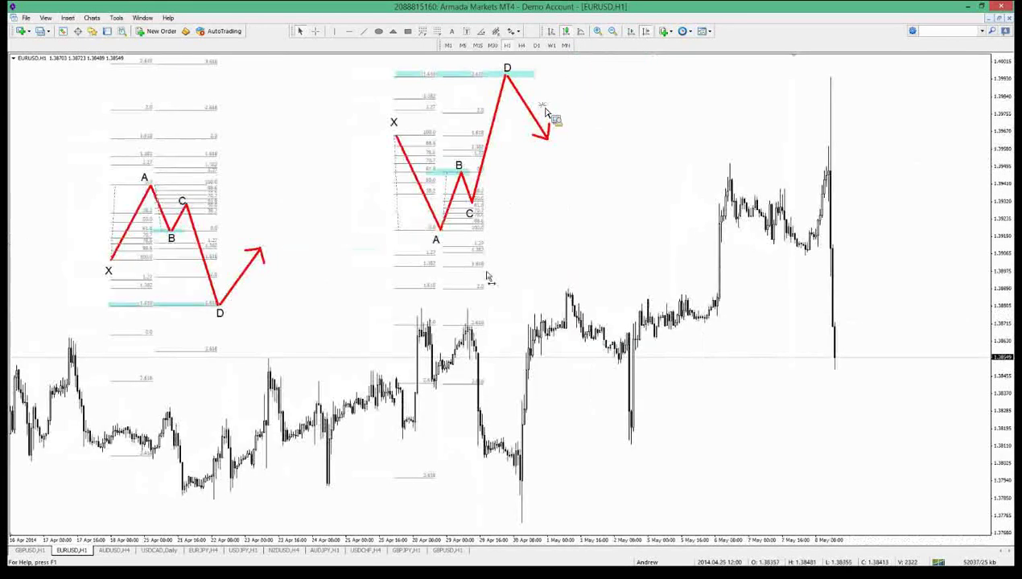
drag(486, 271, 572, 270)
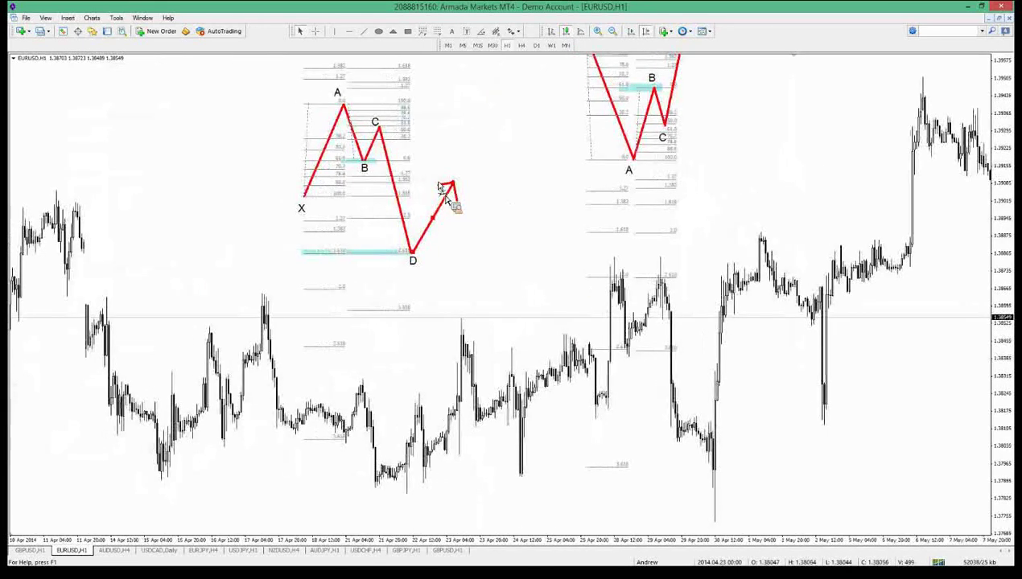
right_click(459, 202)
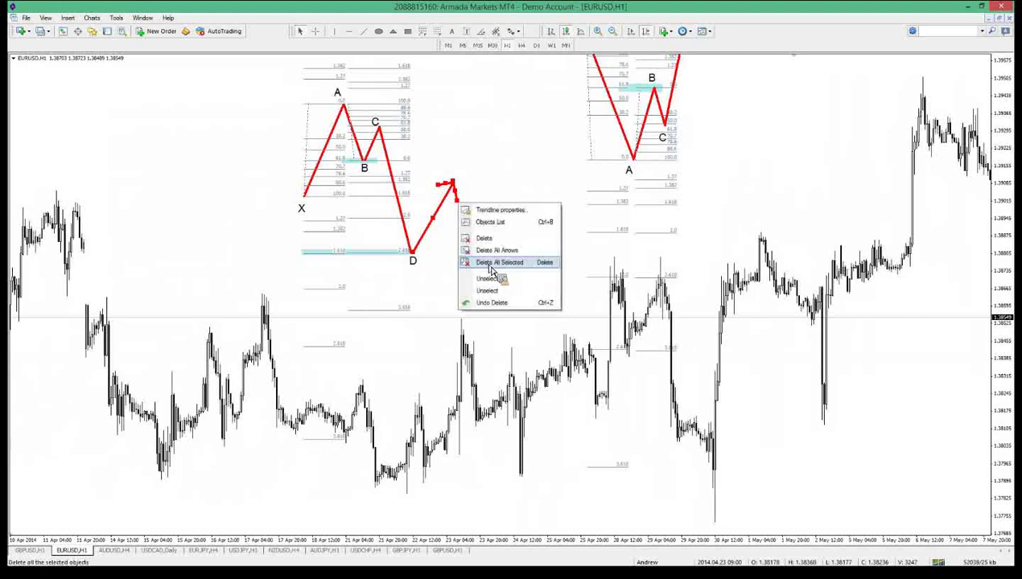
click(491, 269)
Step: Select the falling arrow's trendlines at D in the bearish pattern and delete them together
scroll(475, 286, down, 4)
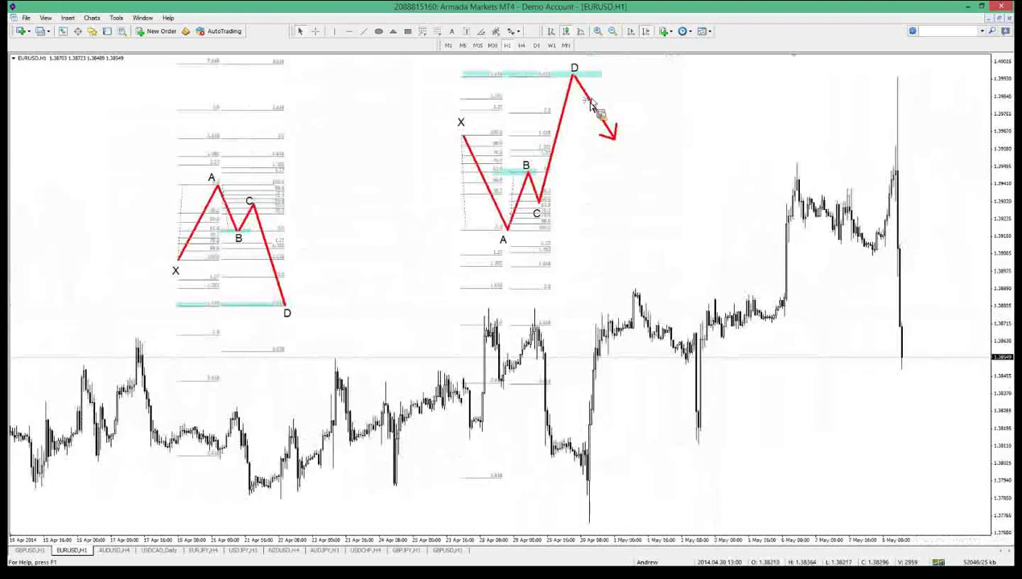
drag(592, 104, 625, 123)
right_click(599, 139)
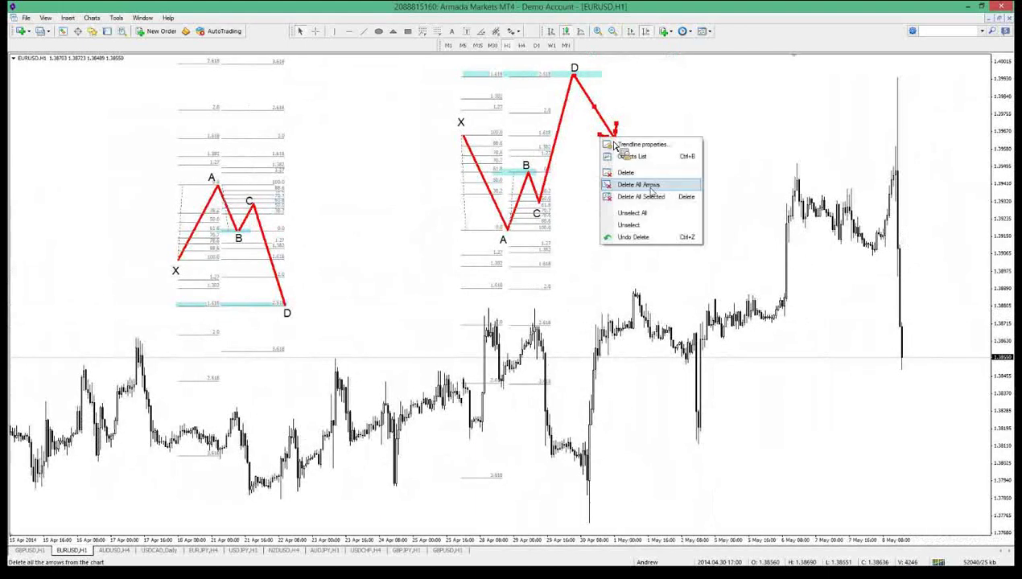
click(649, 197)
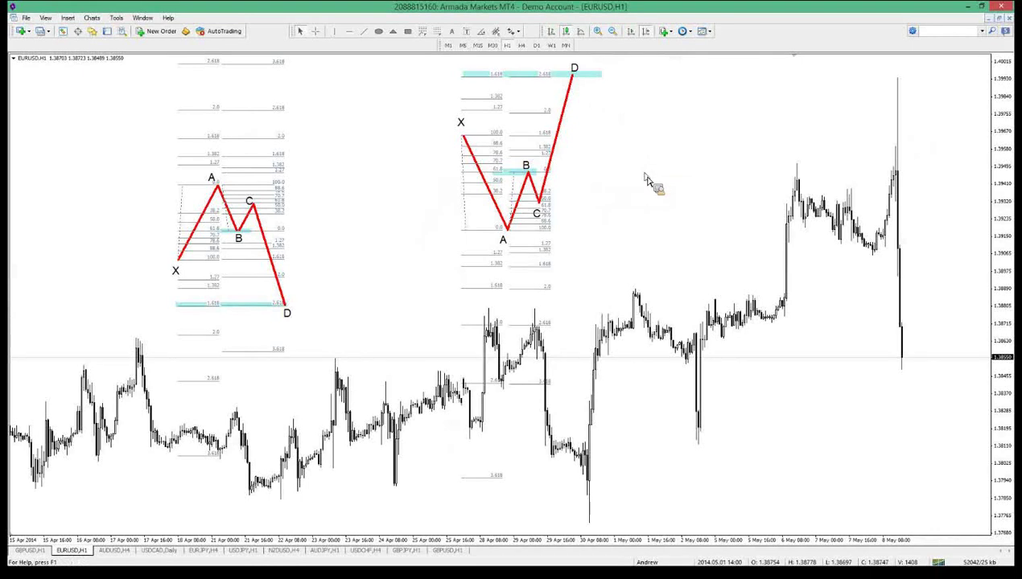
Step: Draw a short horizontal trendline across D at the bullish pattern's 1.618 level and colour it Lime
scroll(611, 200, up, 4)
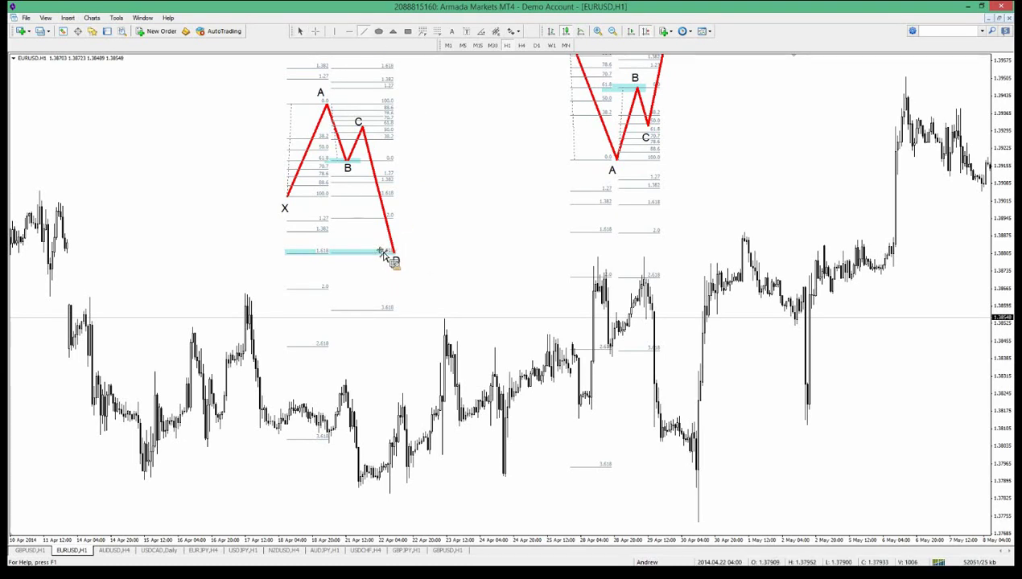
drag(380, 250, 412, 252)
right_click(411, 252)
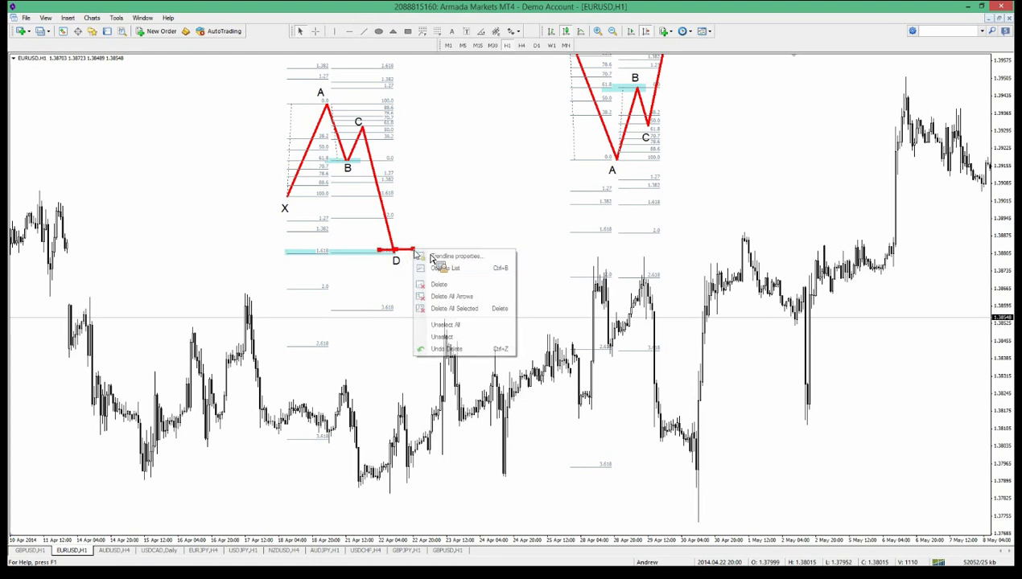
click(431, 255)
click(467, 296)
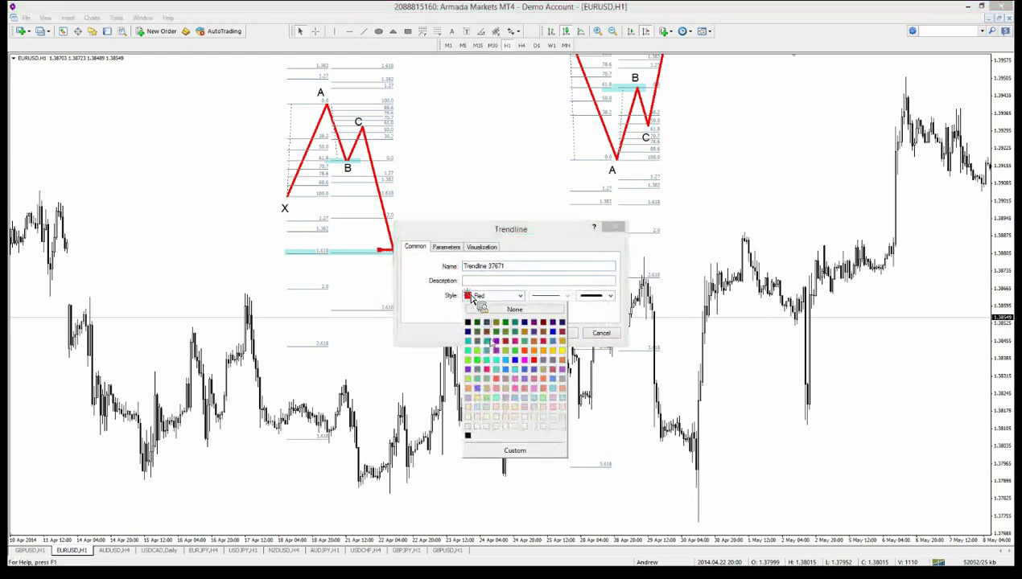
click(485, 358)
click(593, 296)
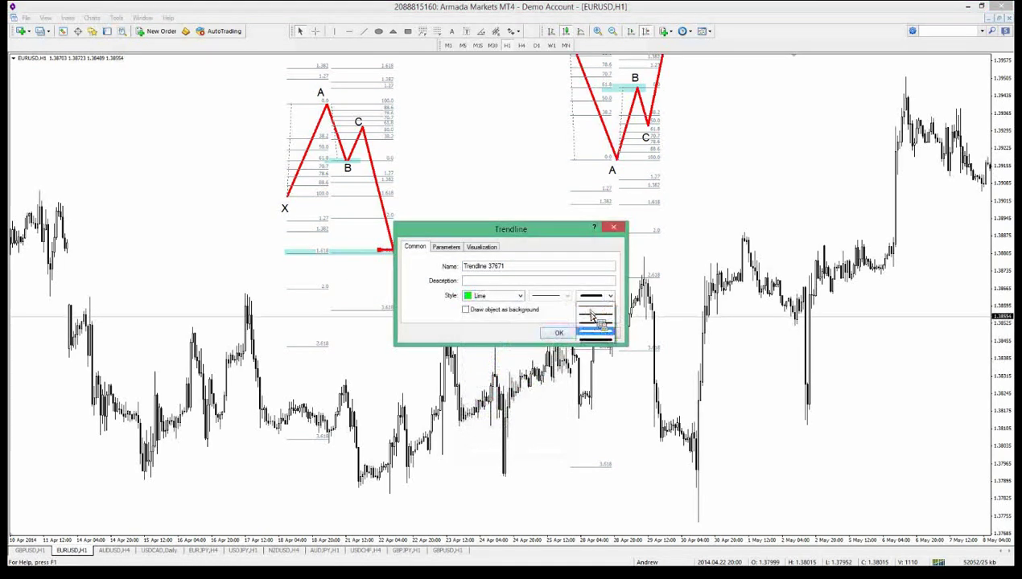
click(567, 342)
click(561, 336)
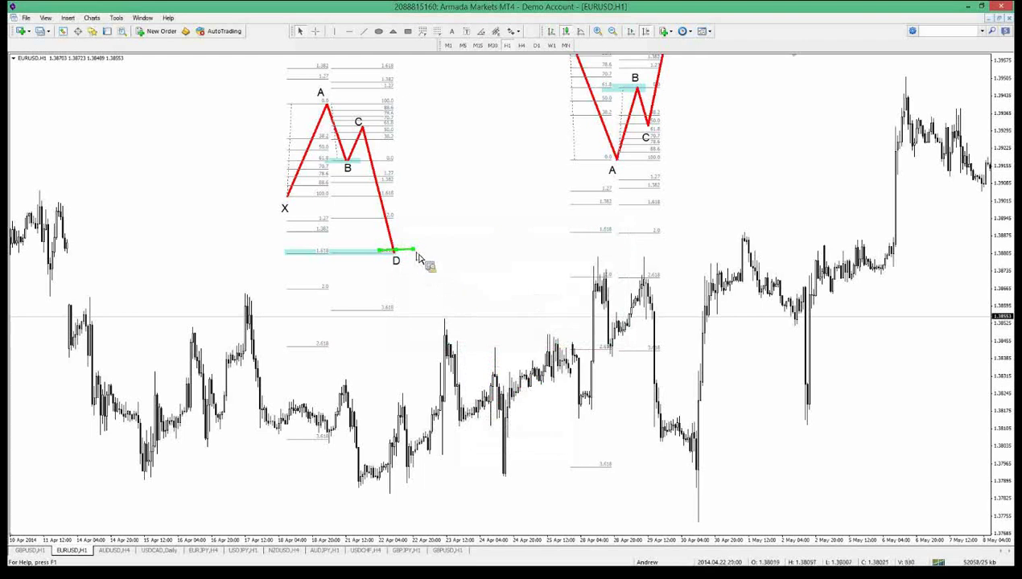
drag(410, 256, 414, 253)
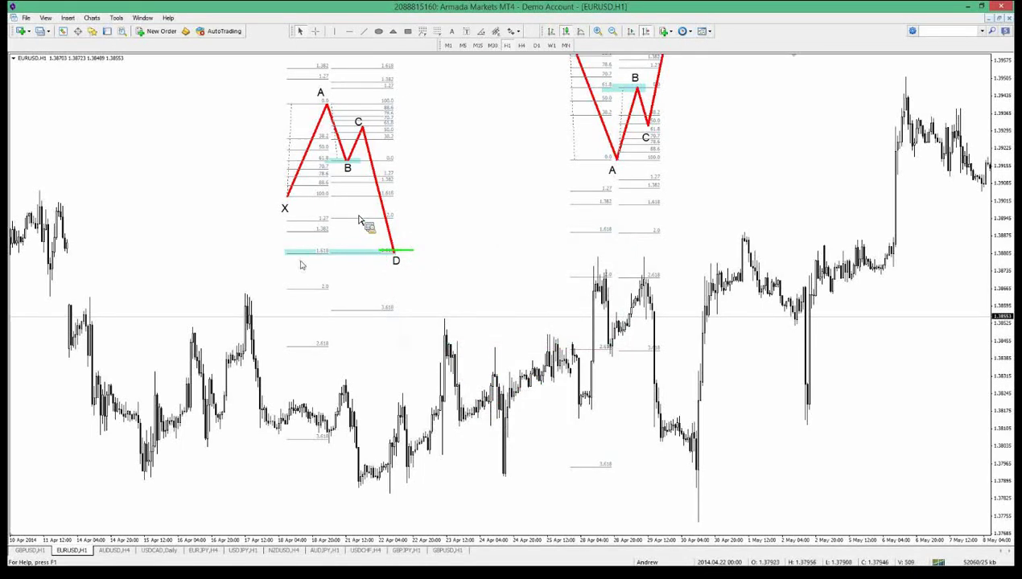
Step: Draw a short horizontal trendline just below the 2.0 extension of the bullish pattern and colour it Crimson
middle_click(317, 254)
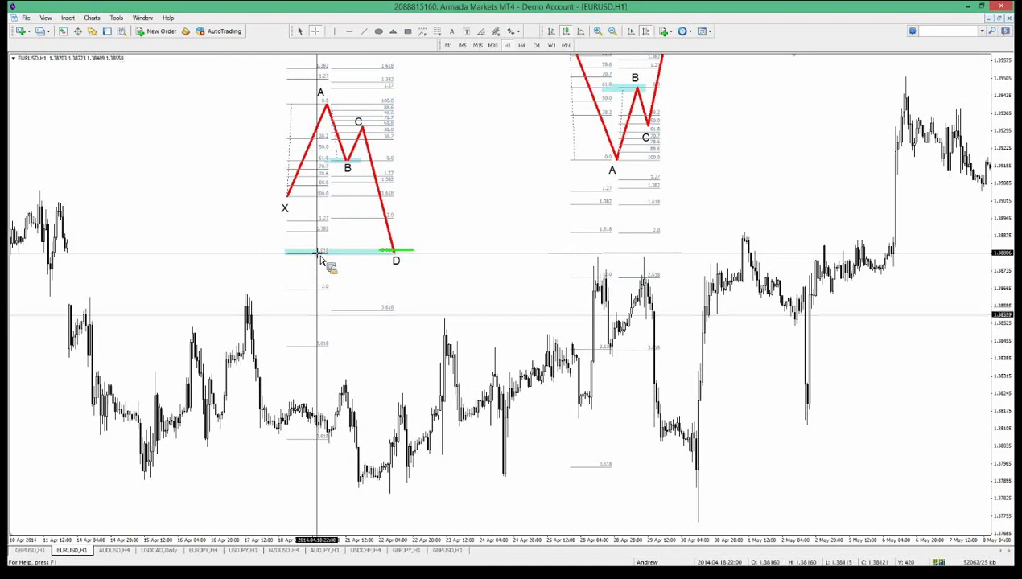
middle_click(318, 254)
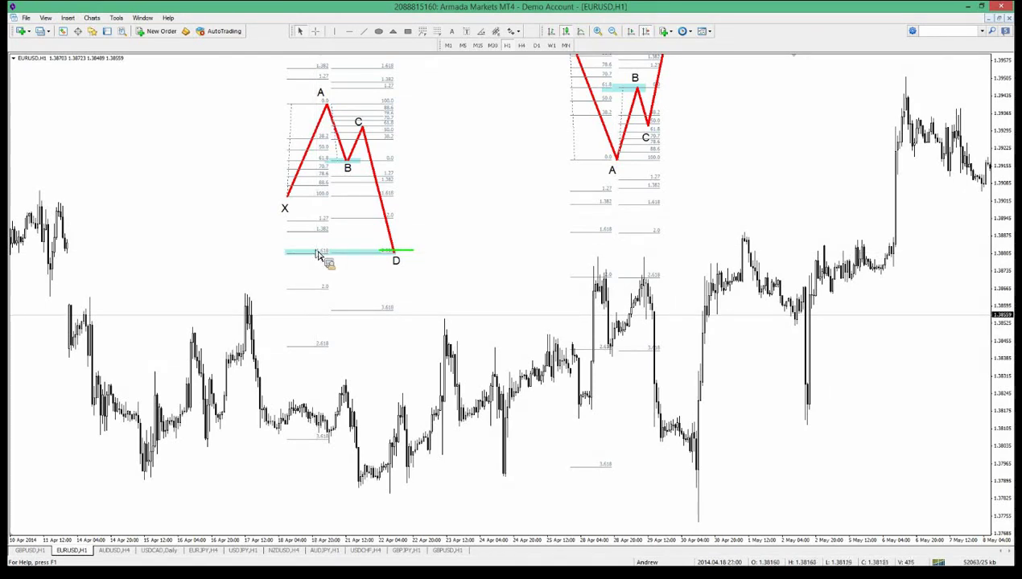
click(363, 31)
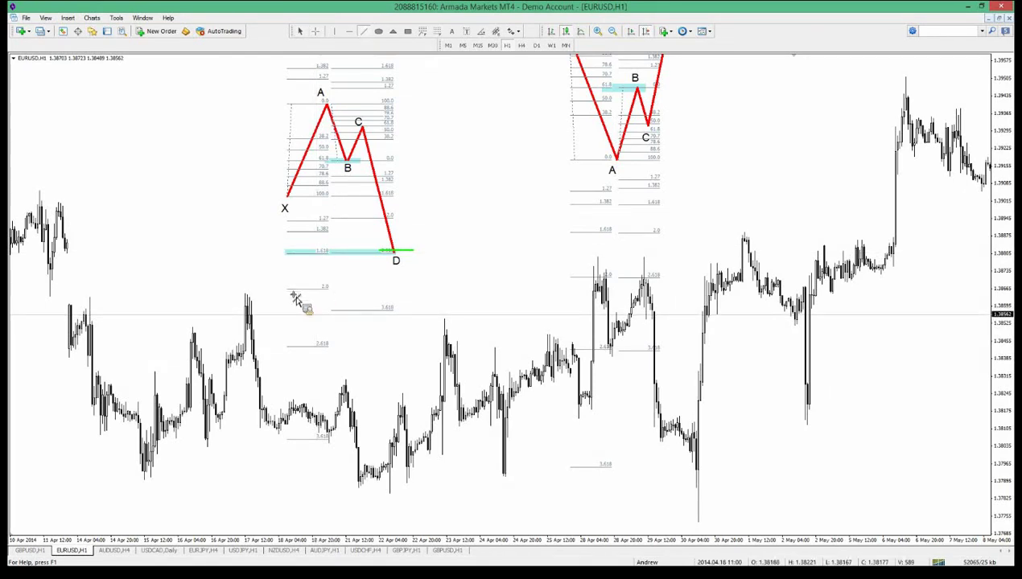
drag(294, 296, 333, 294)
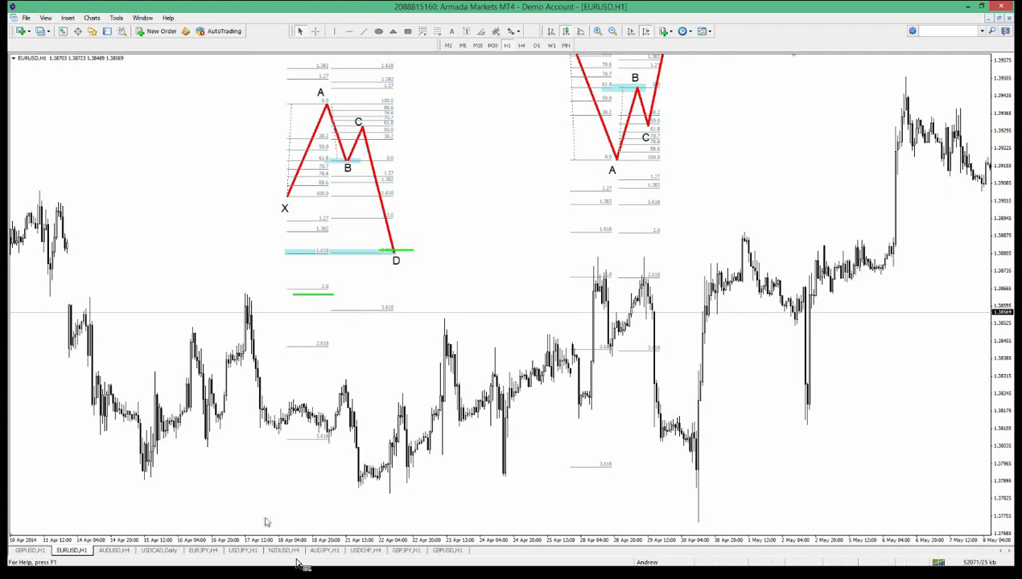
right_click(306, 304)
click(326, 309)
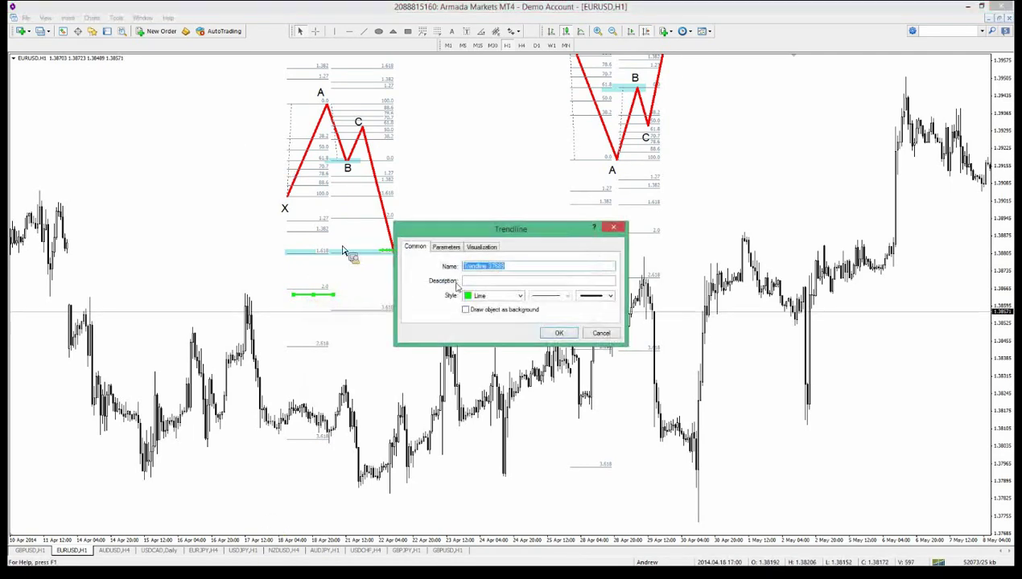
click(483, 296)
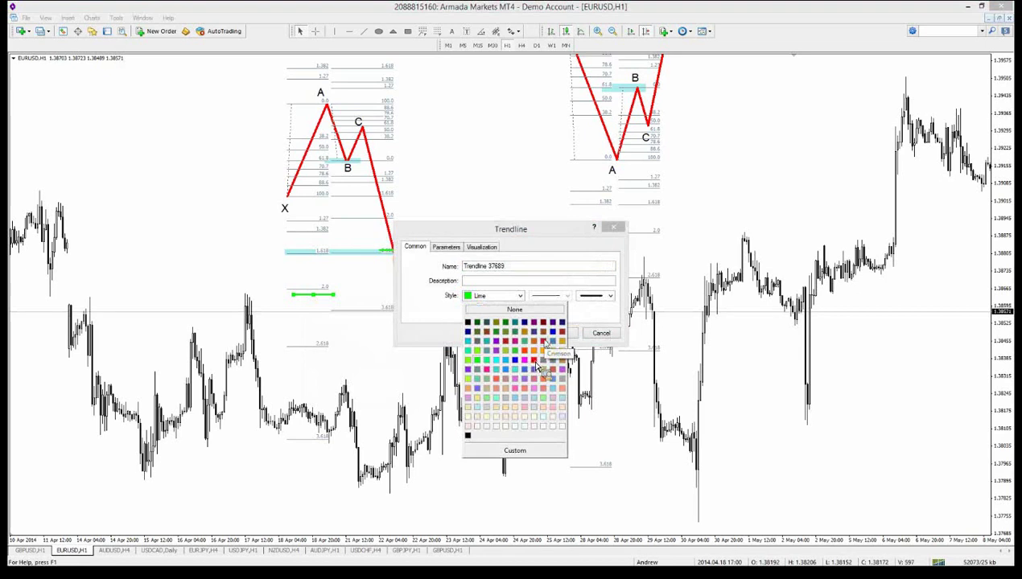
click(535, 360)
click(564, 334)
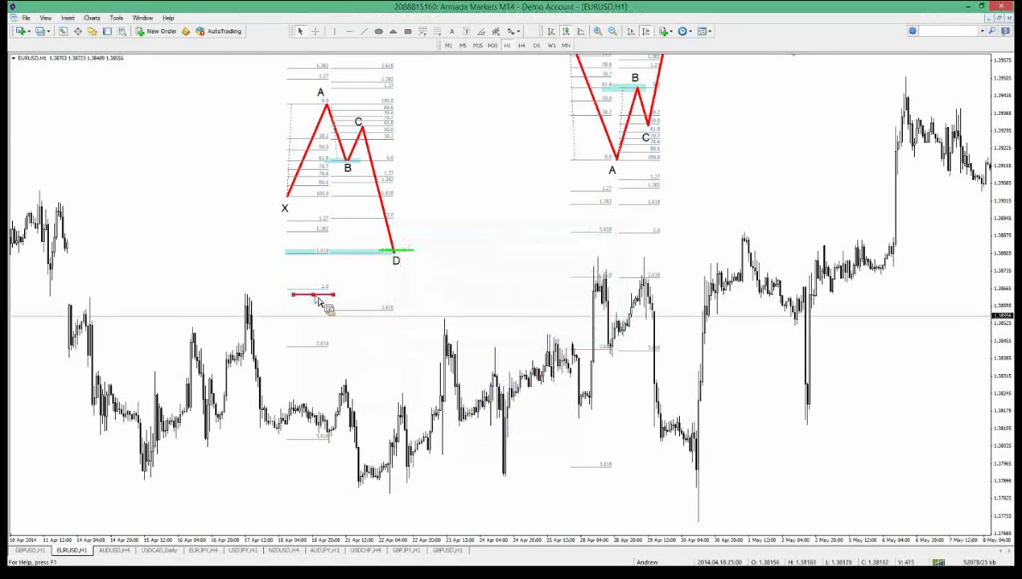
double_click(327, 293)
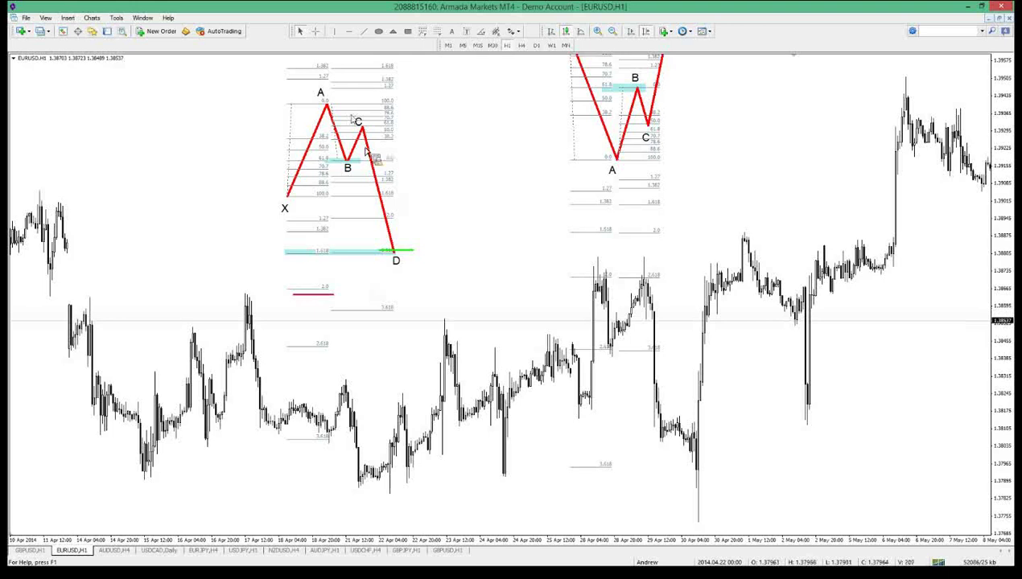
click(388, 257)
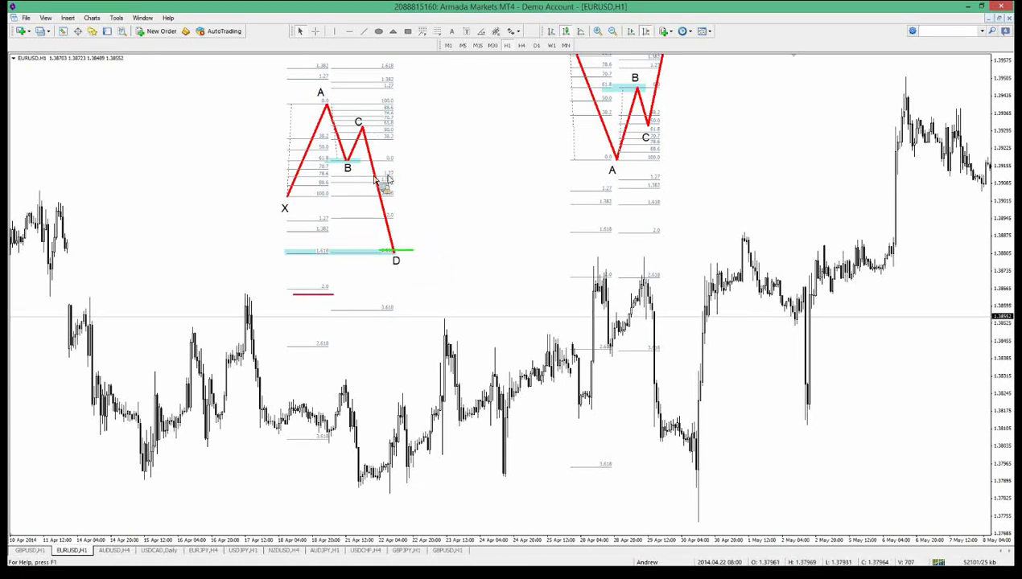
middle_click(432, 195)
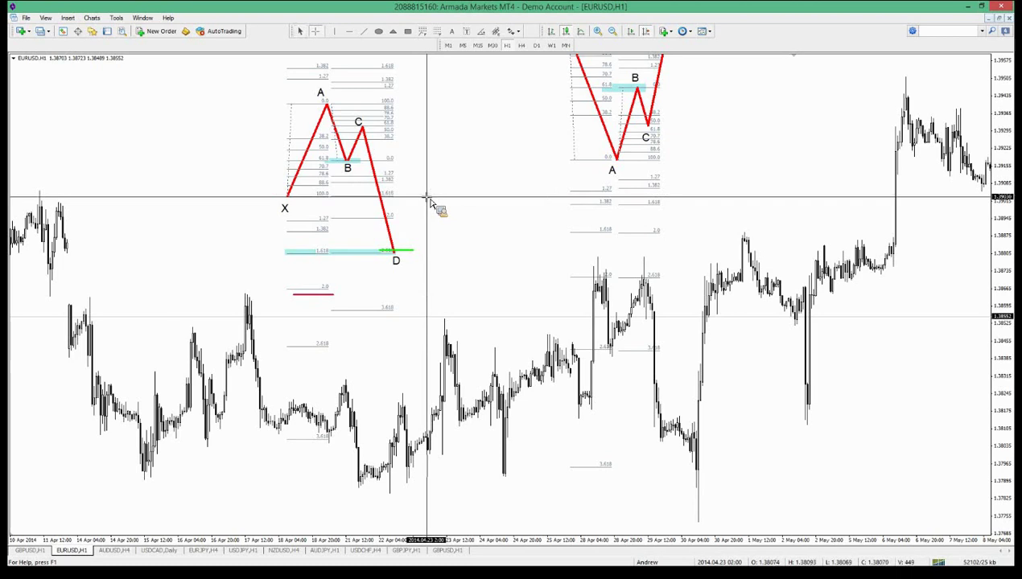
middle_click(429, 200)
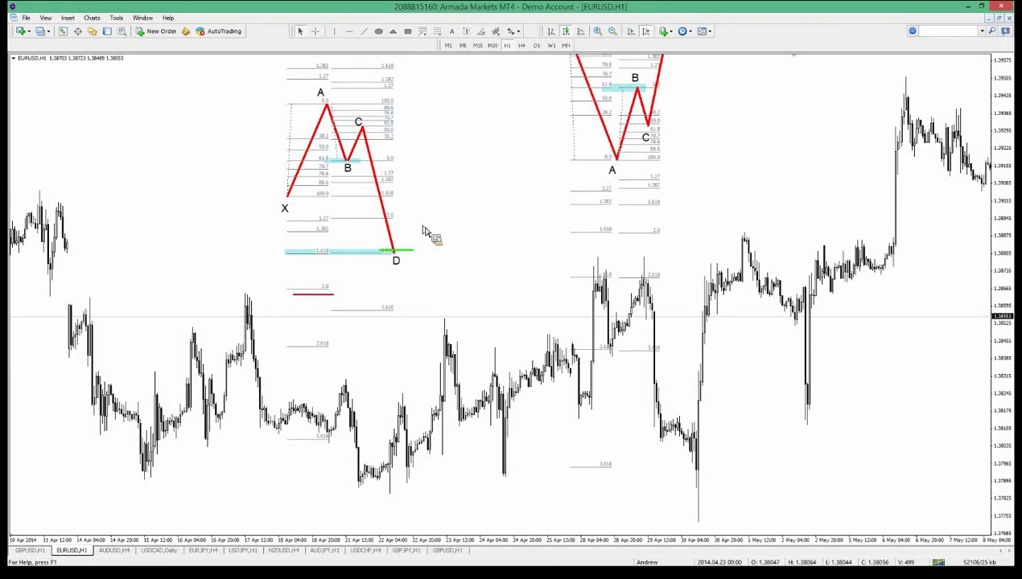
Step: Replace the bullish pattern's A–B Fibonacci retracement with one drawn from A down to D
right_click(338, 107)
click(372, 141)
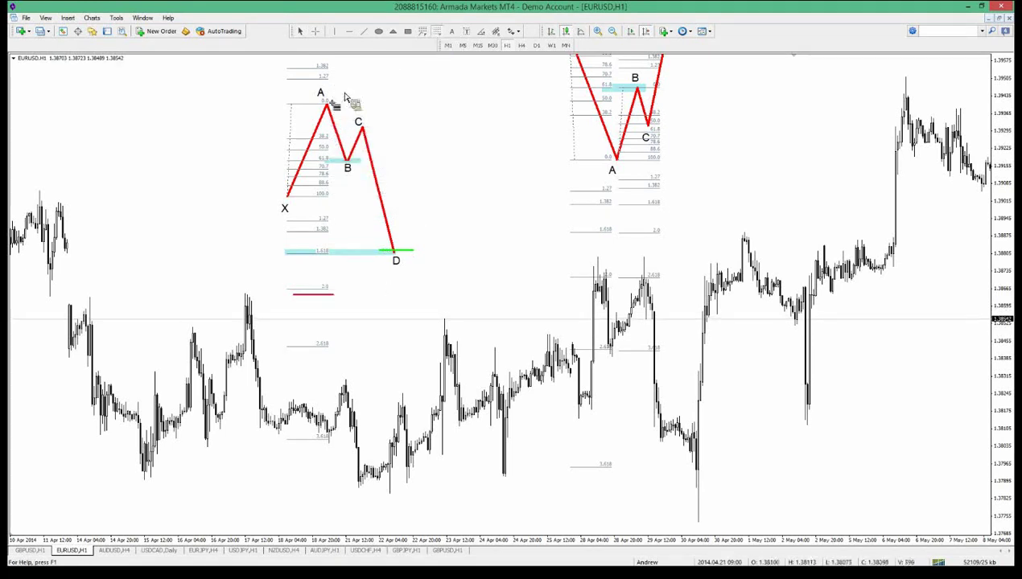
drag(330, 106, 342, 263)
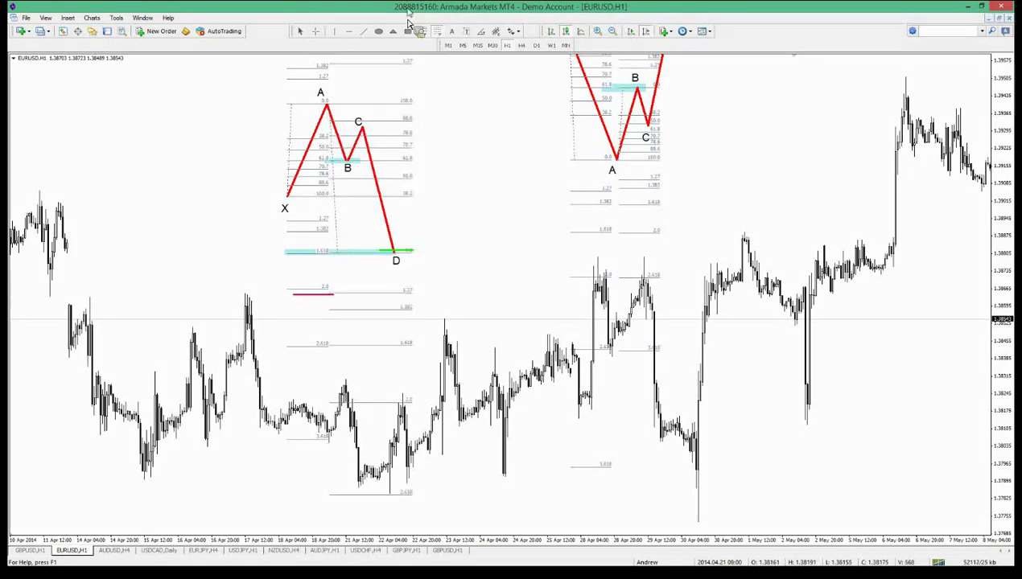
Step: Draw a rising trendline from D to near the 38.2 retracement and highlight the 38.2 label with a small rectangle
click(364, 31)
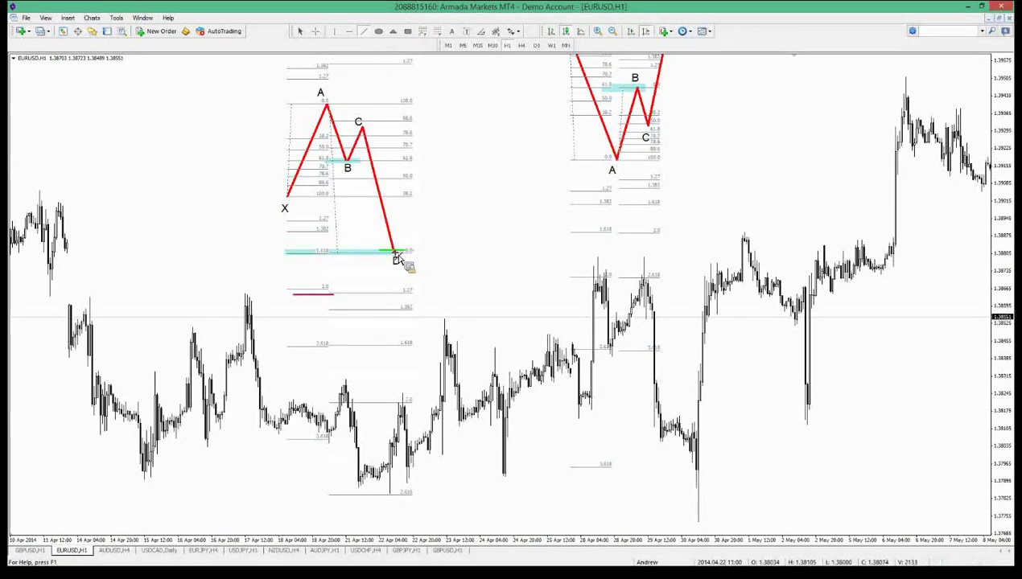
drag(393, 252, 409, 228)
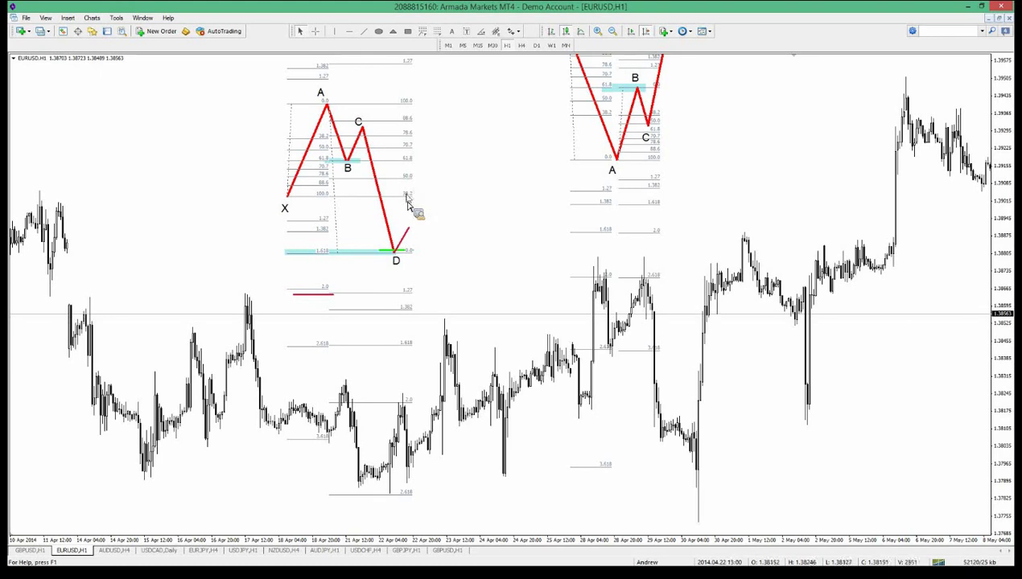
click(408, 32)
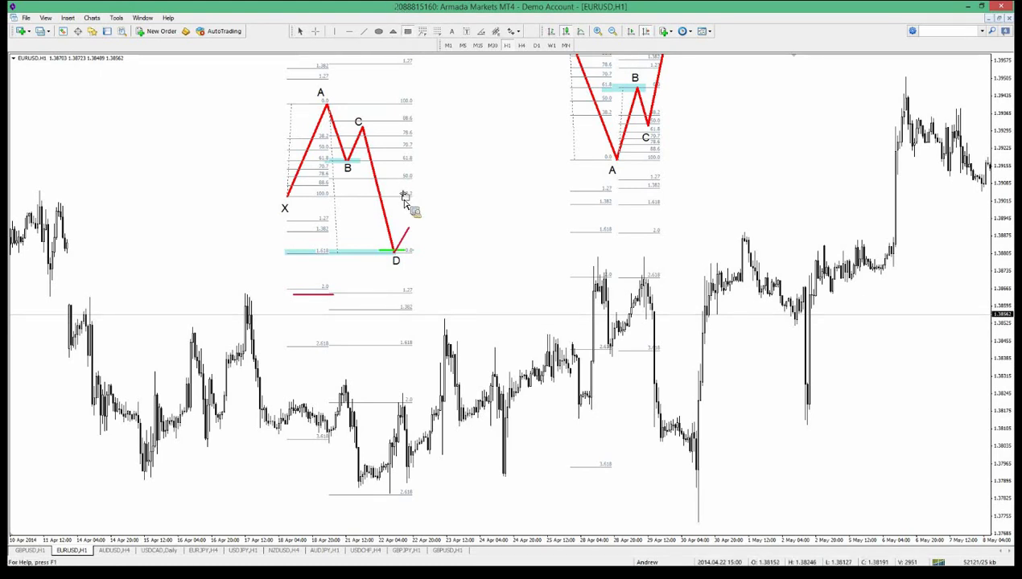
drag(400, 190, 416, 197)
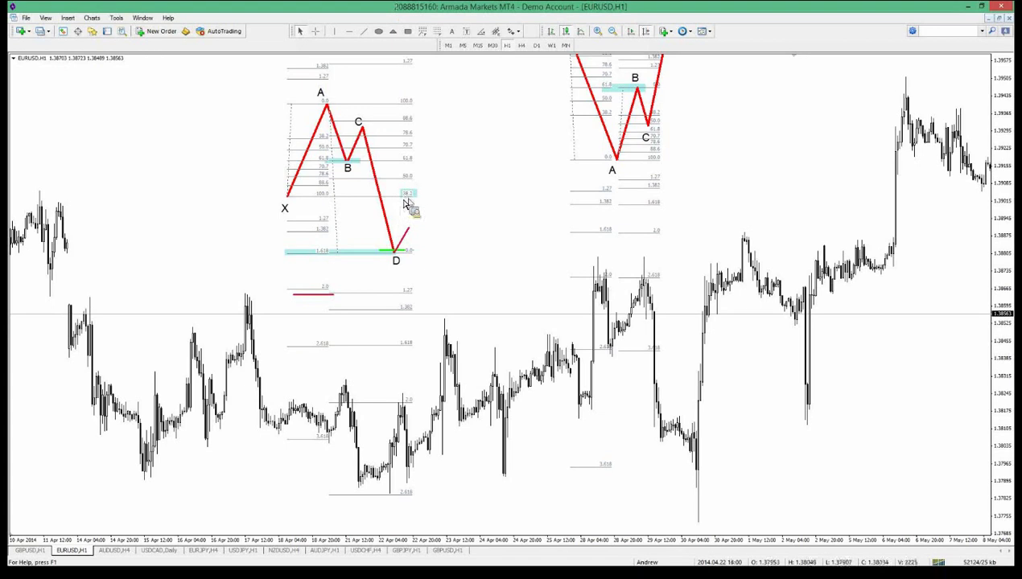
drag(410, 231, 418, 203)
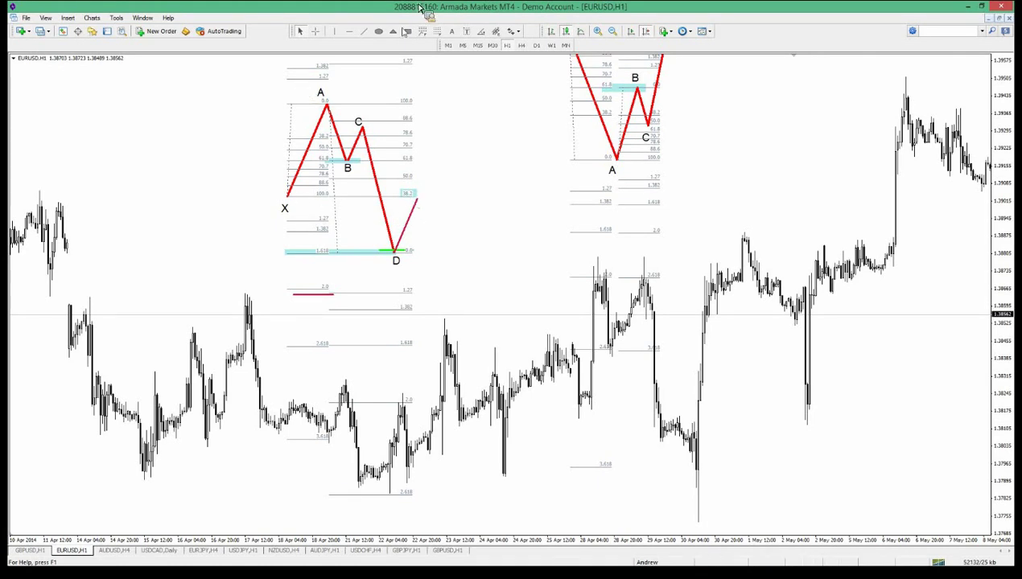
Step: Draw a horizontal trendline from just before X out past the 38.2 retracement, colour it Black and nudge it slightly lower
click(364, 31)
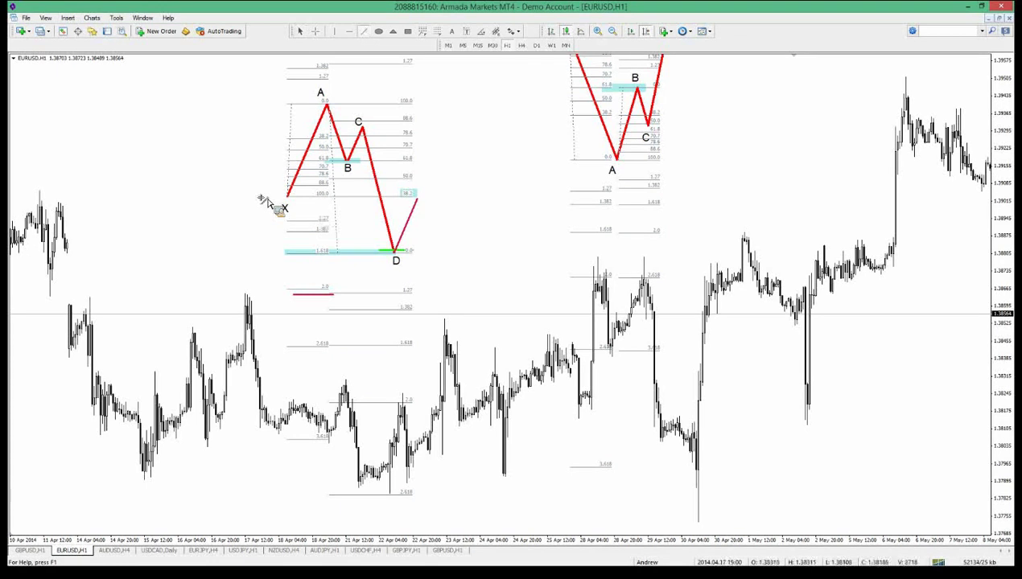
drag(259, 197, 448, 199)
right_click(448, 199)
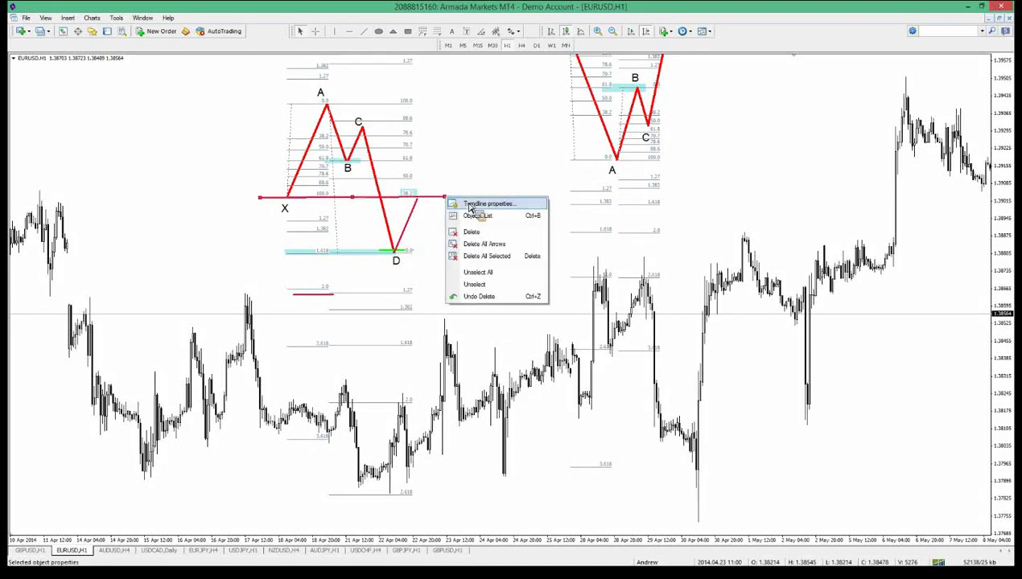
click(479, 206)
click(495, 295)
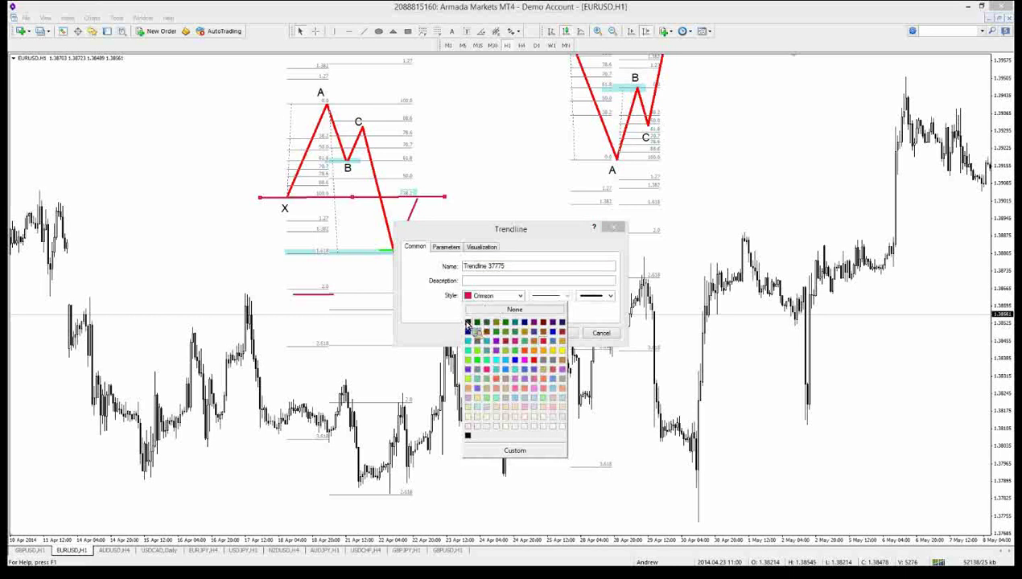
click(468, 323)
click(556, 333)
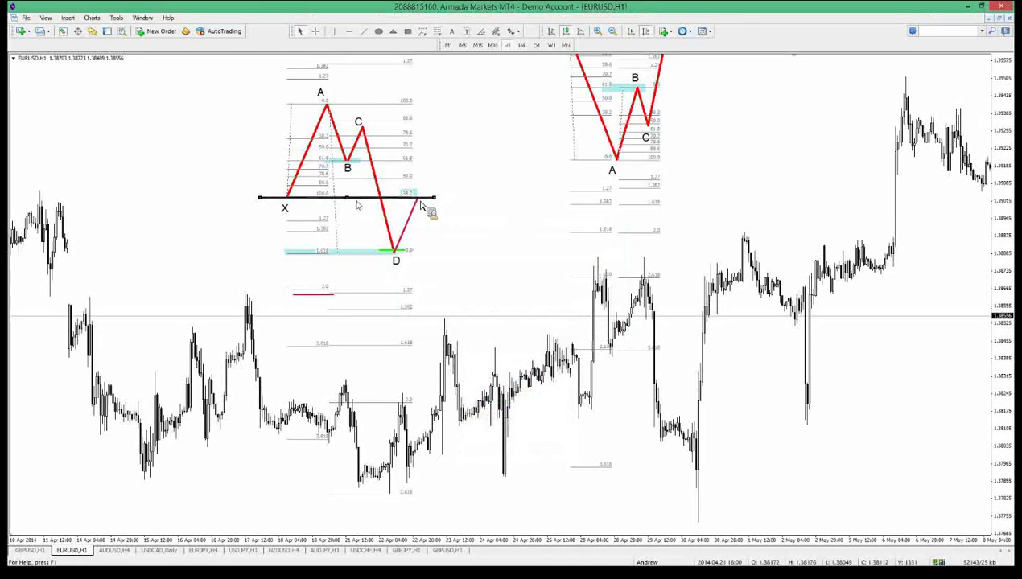
drag(350, 204, 271, 200)
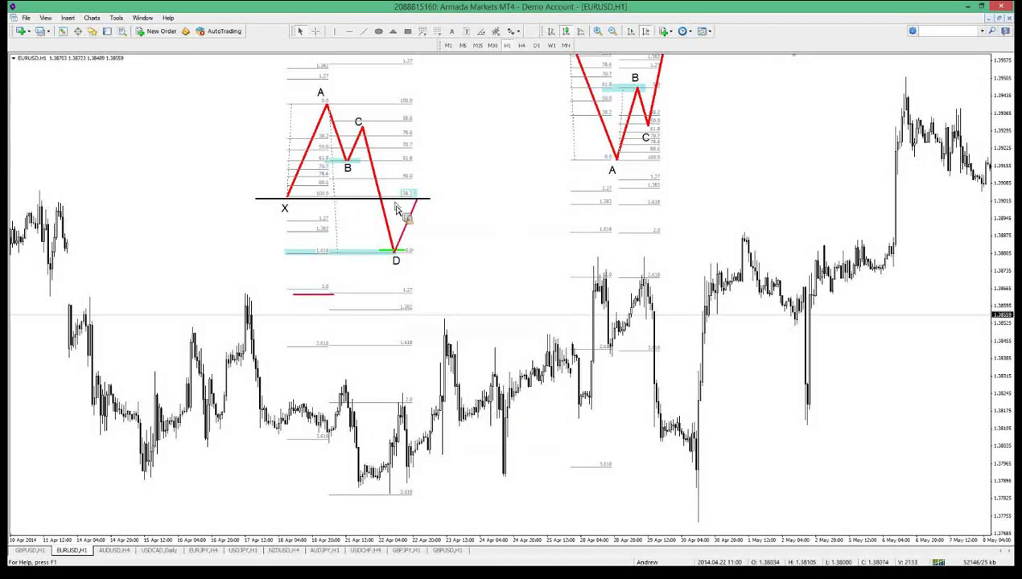
Step: Draw a short falling trendline from the end of the rising line at the 38.2 retracement
mouse_move(397, 205)
mouse_down()
mouse_move(419, 216)
mouse_move(408, 166)
mouse_move(421, 211)
mouse_move(416, 199)
mouse_up()
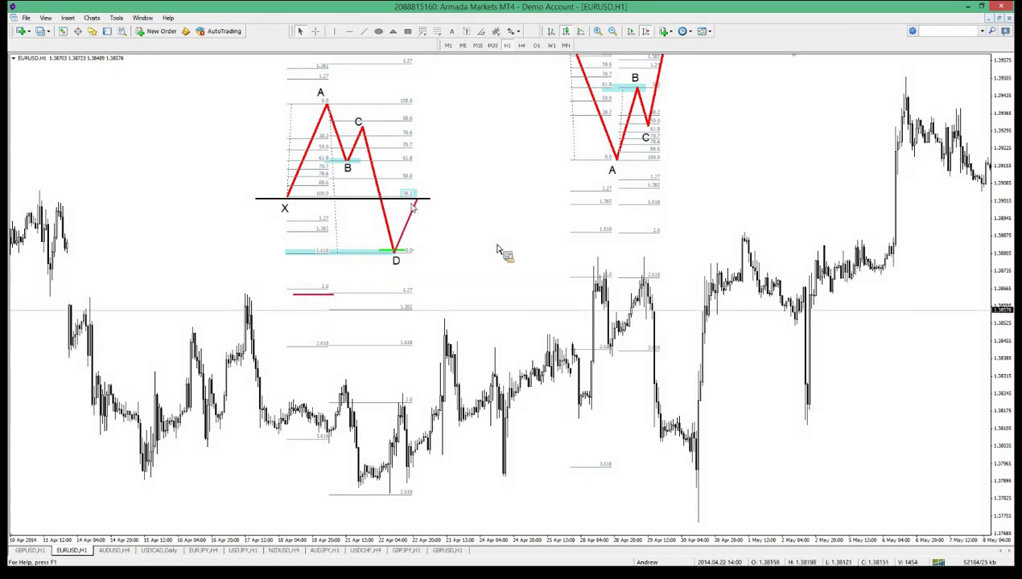
drag(284, 209, 439, 207)
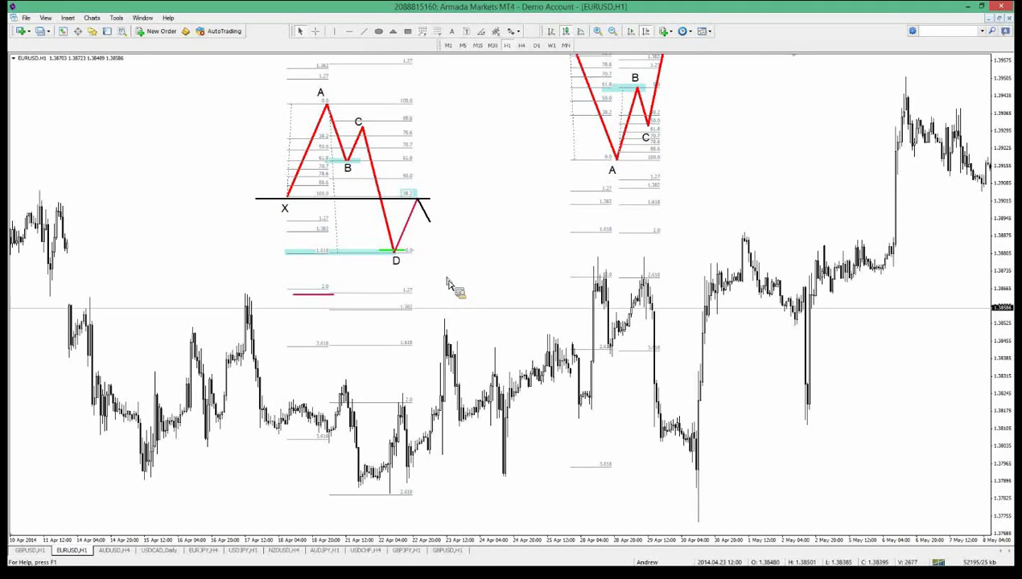
Step: Try a down arrow beside the 38.2 retracement and delete it
click(513, 32)
click(539, 81)
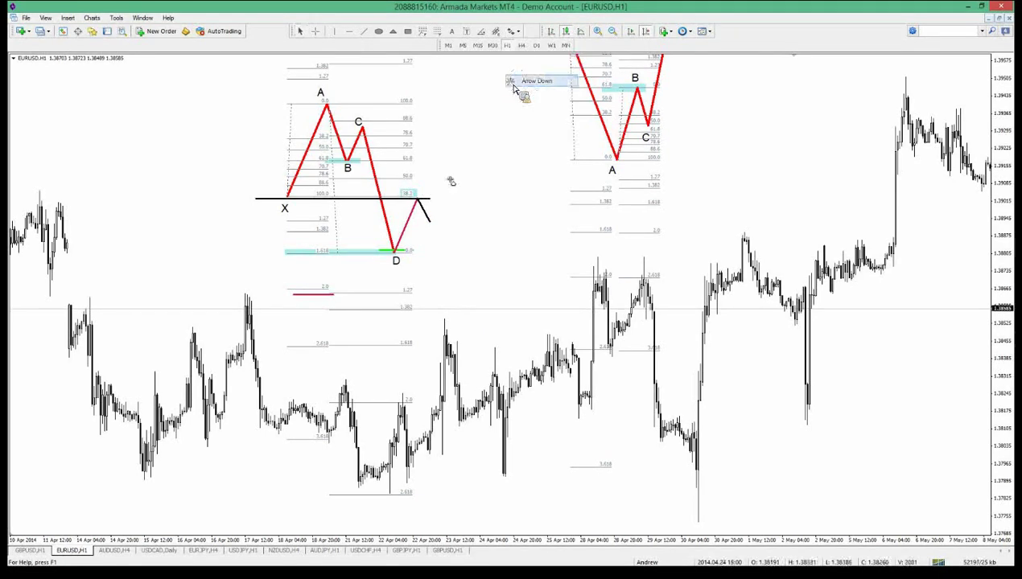
click(432, 191)
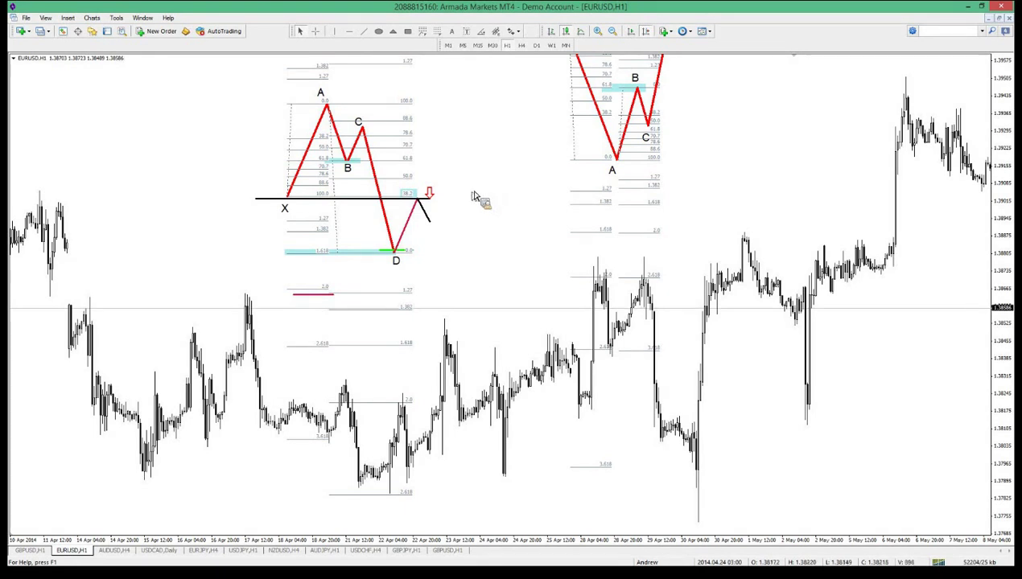
right_click(432, 191)
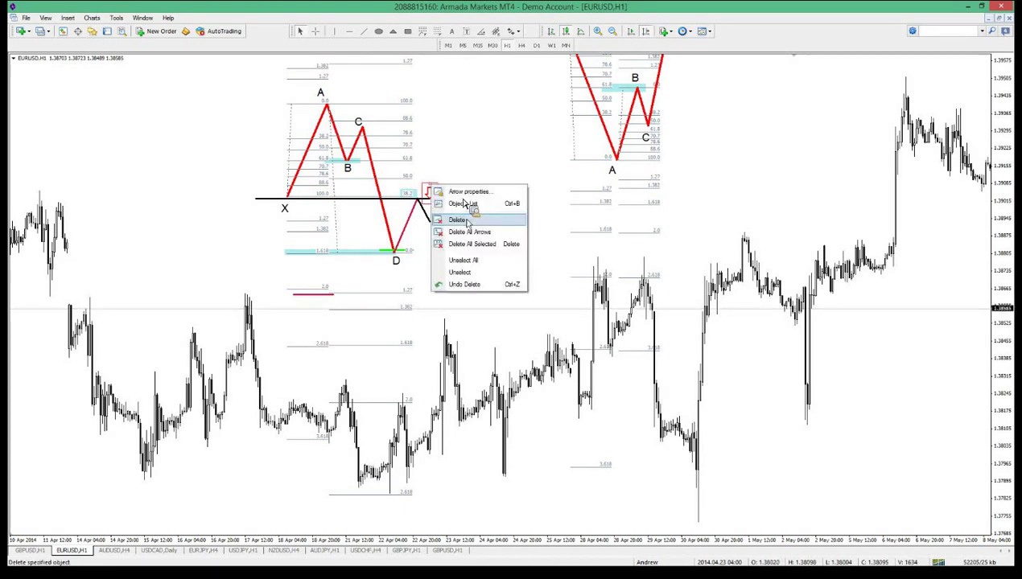
click(454, 218)
Step: Draw a horizontal trendline through B out to the 61.8 retracement and shift the highlight rectangle from 38.2 onto the 61.8 label
click(366, 33)
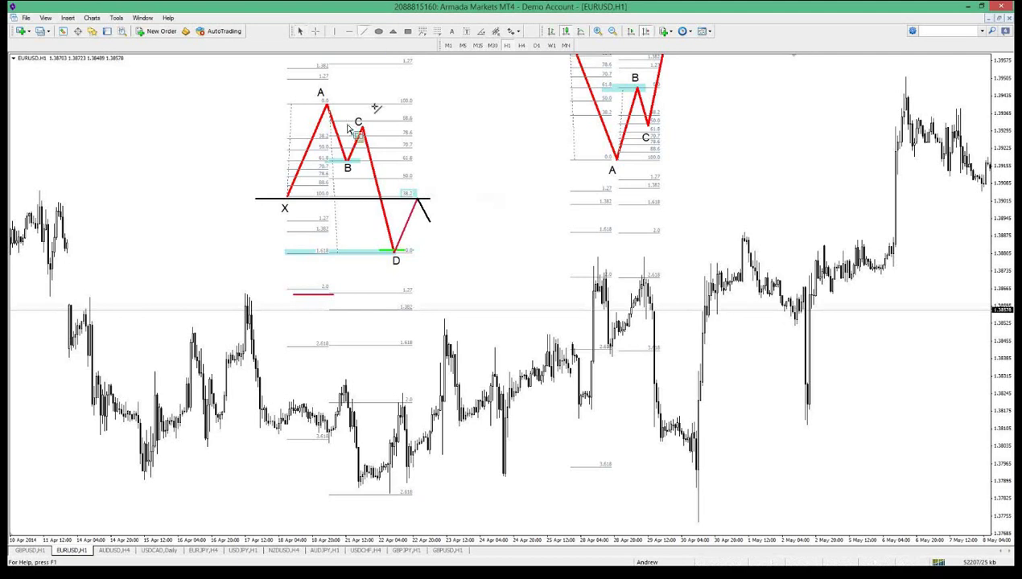
drag(320, 162, 420, 161)
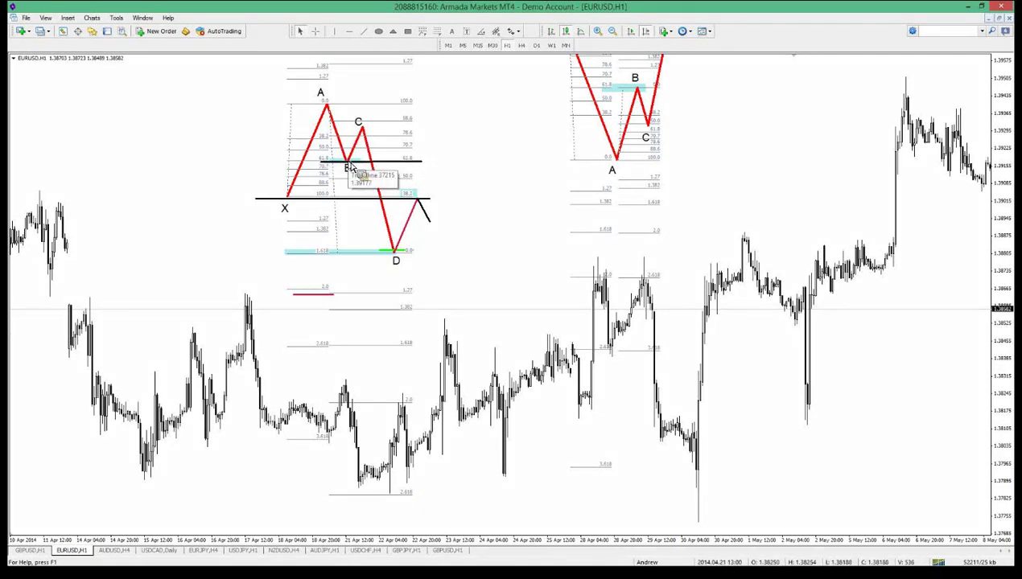
drag(350, 166, 432, 174)
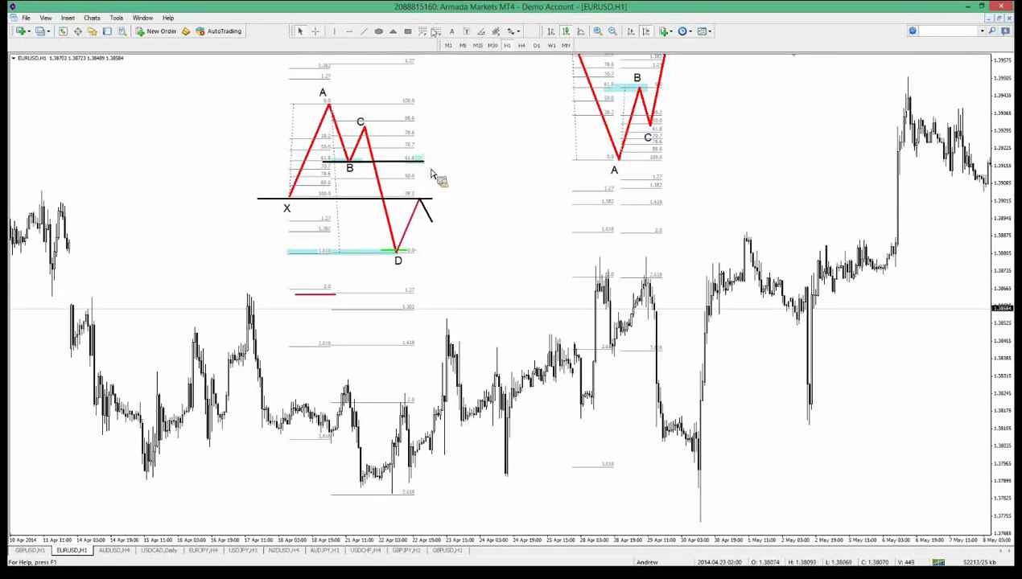
Step: Place a down arrow at the end of the B-level trendline beside the 61.8 retracement
click(513, 31)
click(533, 77)
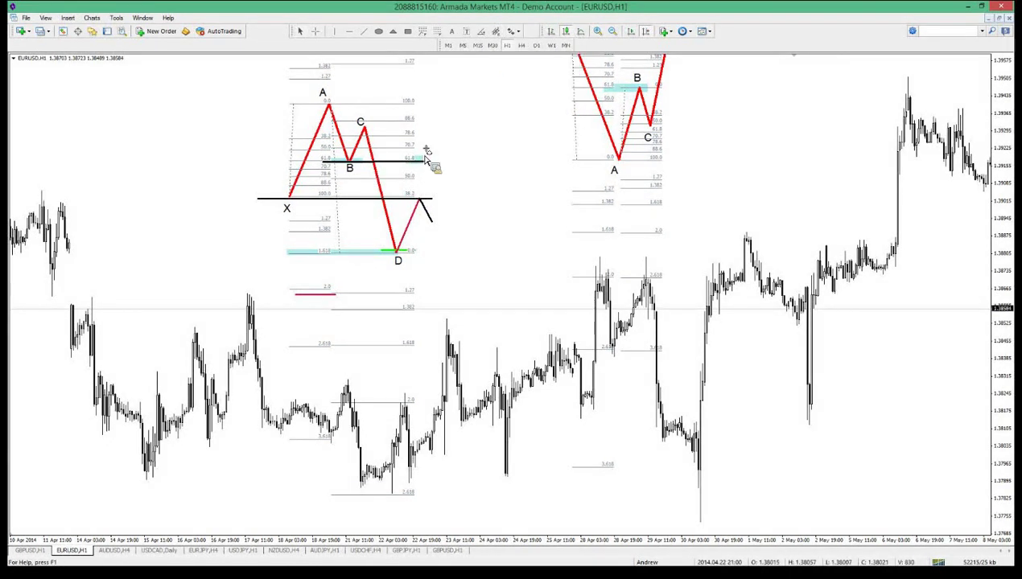
click(428, 153)
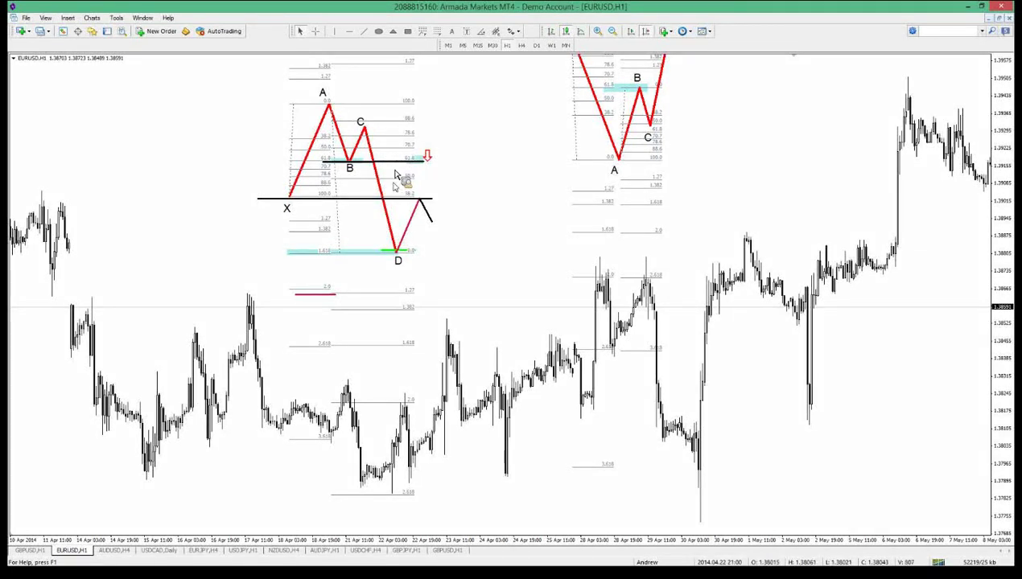
Step: Move the highlight rectangle from the 61.8 label back to the 38.2 retracement on the X-level line
click(348, 165)
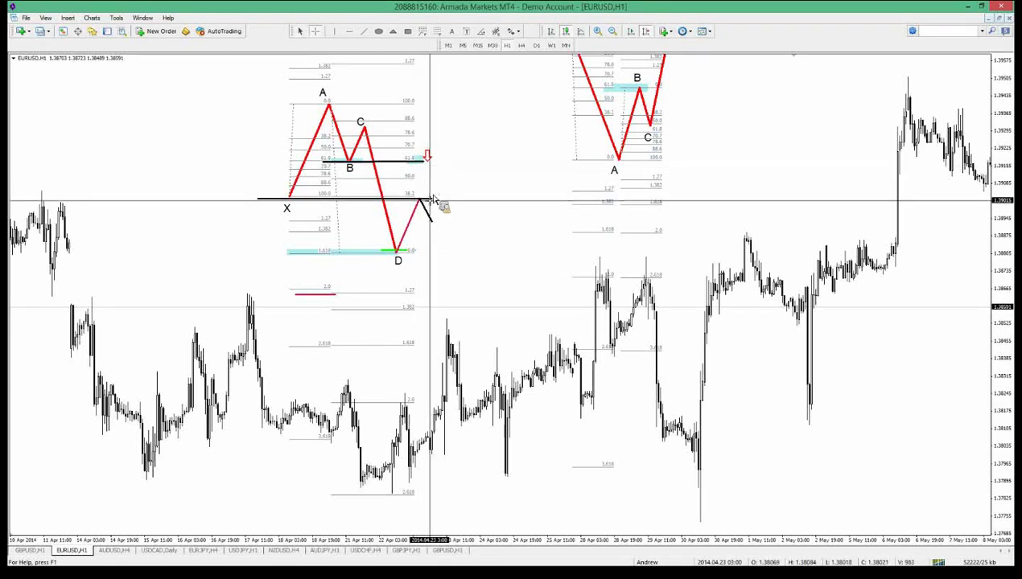
drag(433, 198, 411, 170)
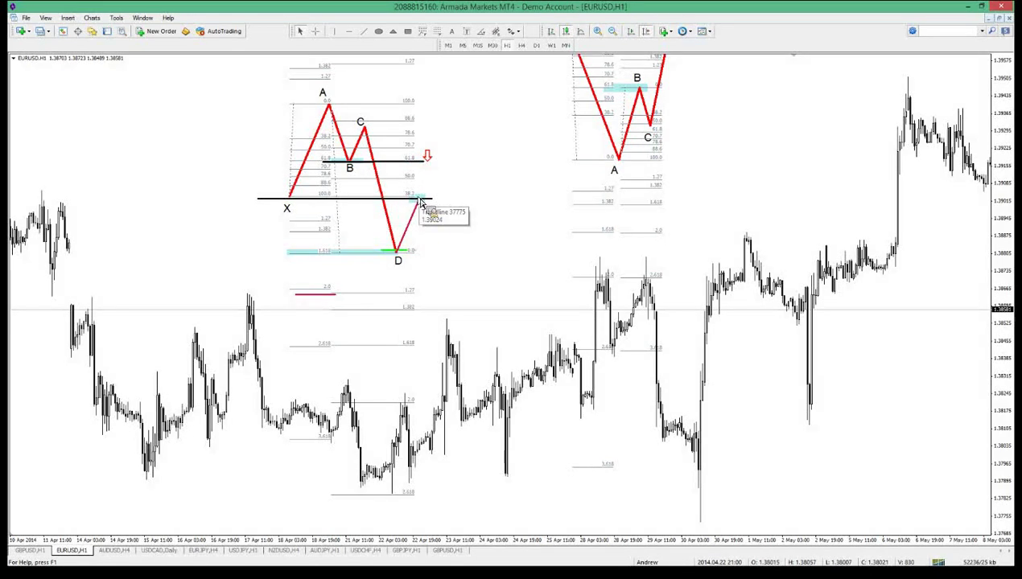
click(420, 203)
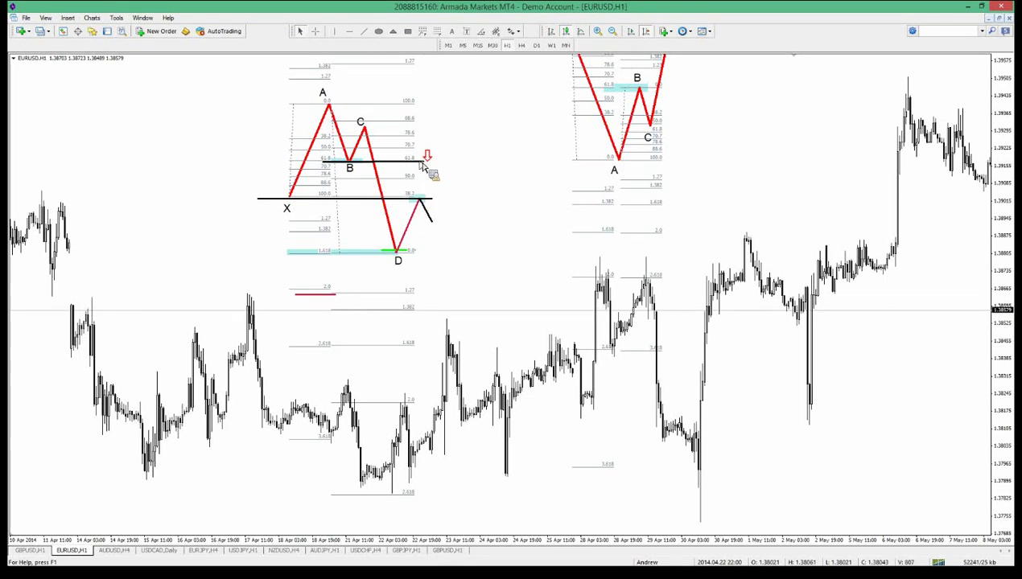
Step: Measure the distance from the entry at D to the stop line below the 2.0 extension with the crosshair
middle_click(418, 161)
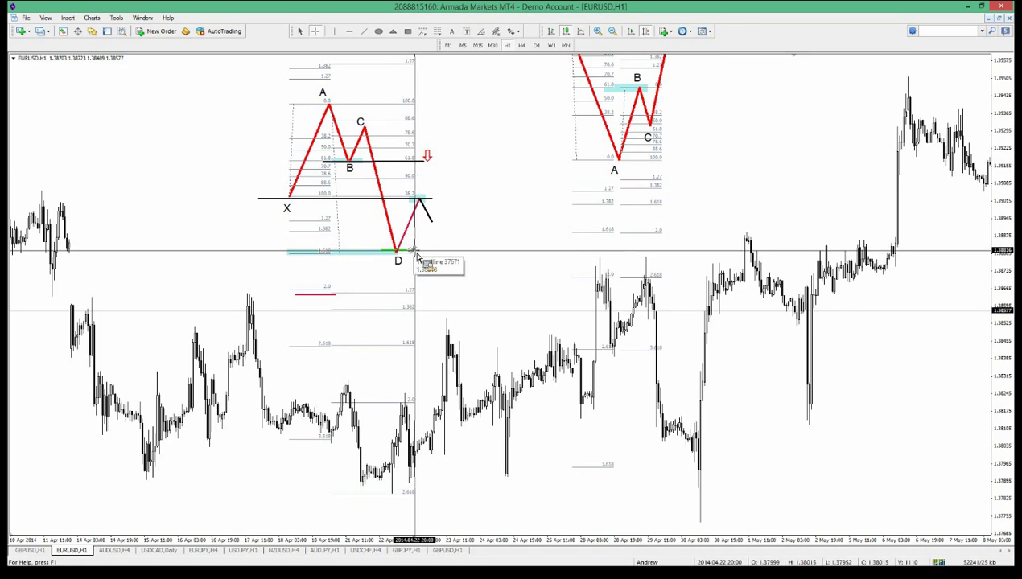
drag(416, 254, 328, 299)
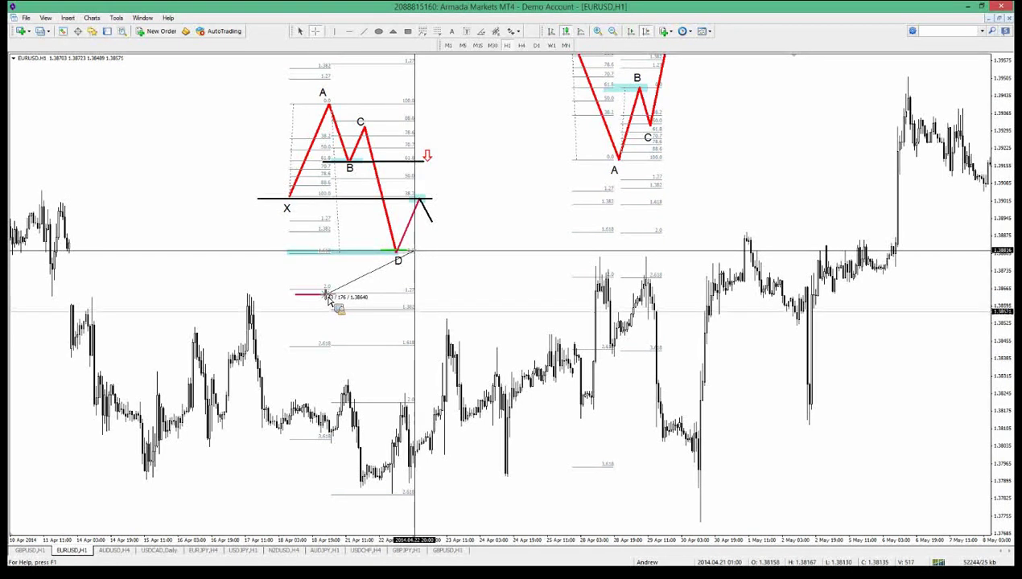
drag(328, 300, 413, 164)
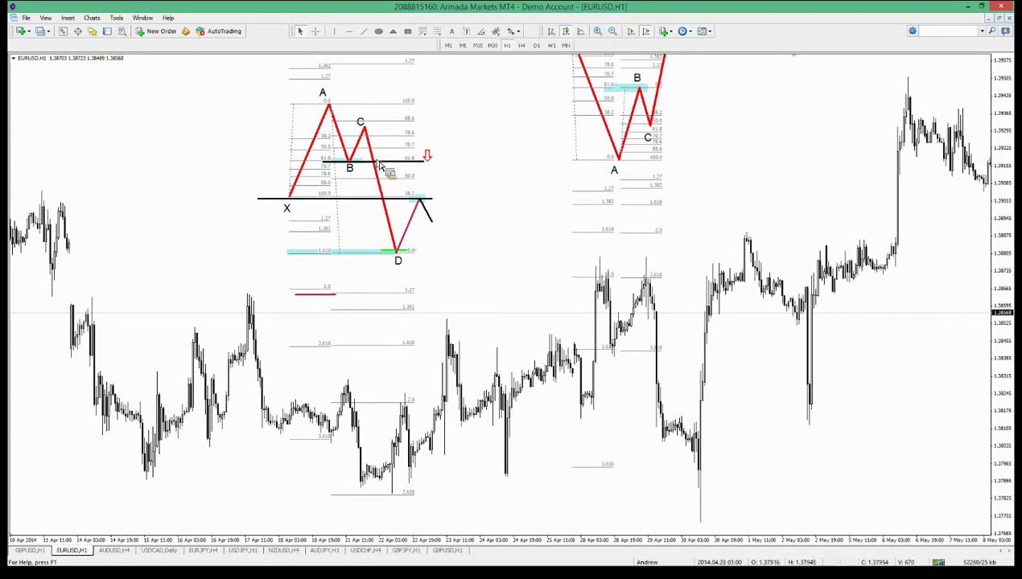
drag(386, 256, 398, 255)
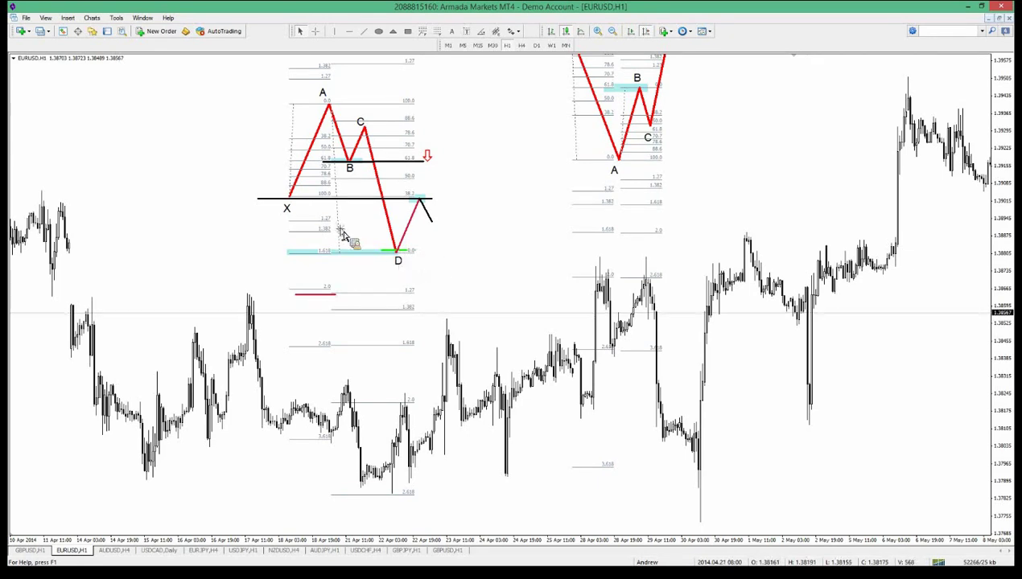
Step: Shorten the A–D Fibonacci retracement to run from A to B and enlarge the highlight at D to cover the 1.618 and 2.618 levels
drag(342, 250, 338, 164)
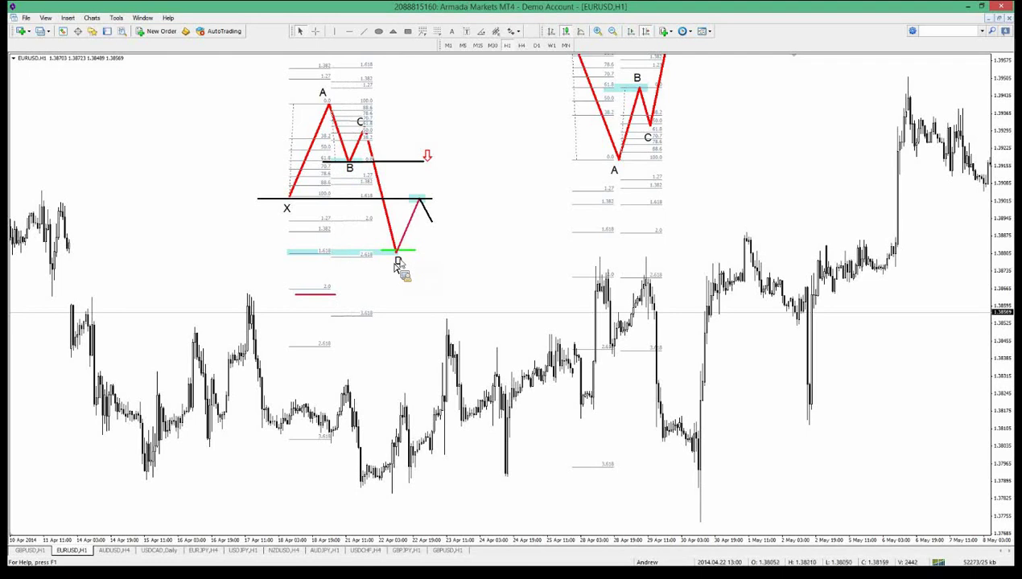
drag(329, 266, 418, 254)
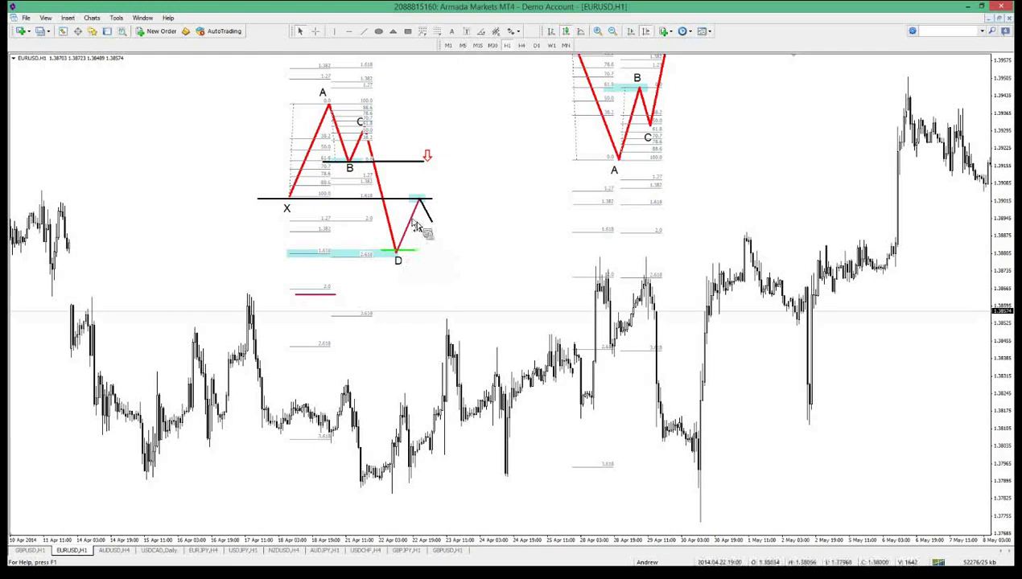
Step: Delete the rising trendline from D and the short falling trendline at the 38.2 level
right_click(434, 222)
click(433, 225)
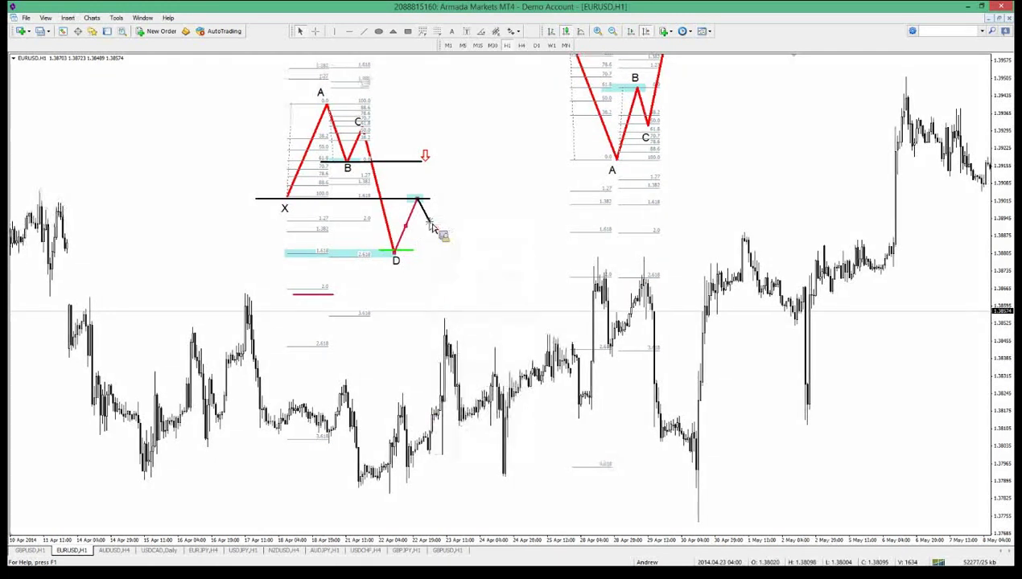
double_click(430, 222)
right_click(430, 221)
click(467, 281)
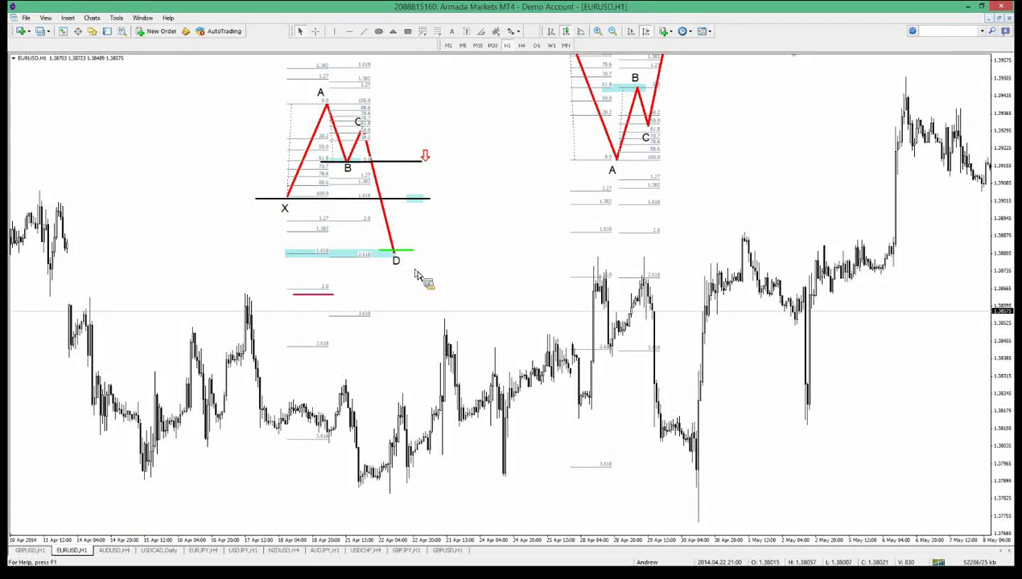
Step: Draw a short horizontal trendline across D at the bearish pattern's 1.618 level and colour it Lime
drag(561, 264, 395, 284)
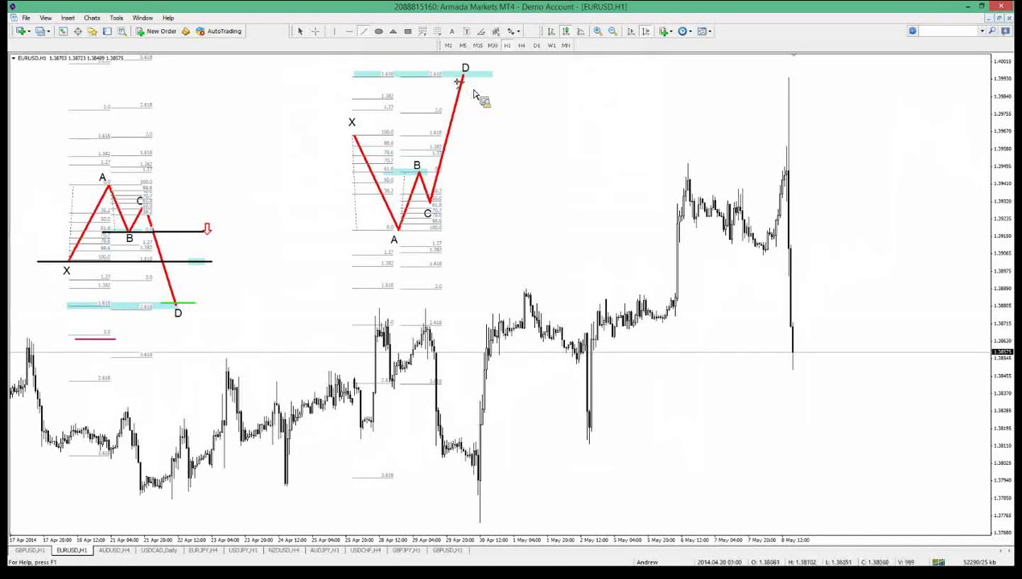
drag(458, 83, 487, 77)
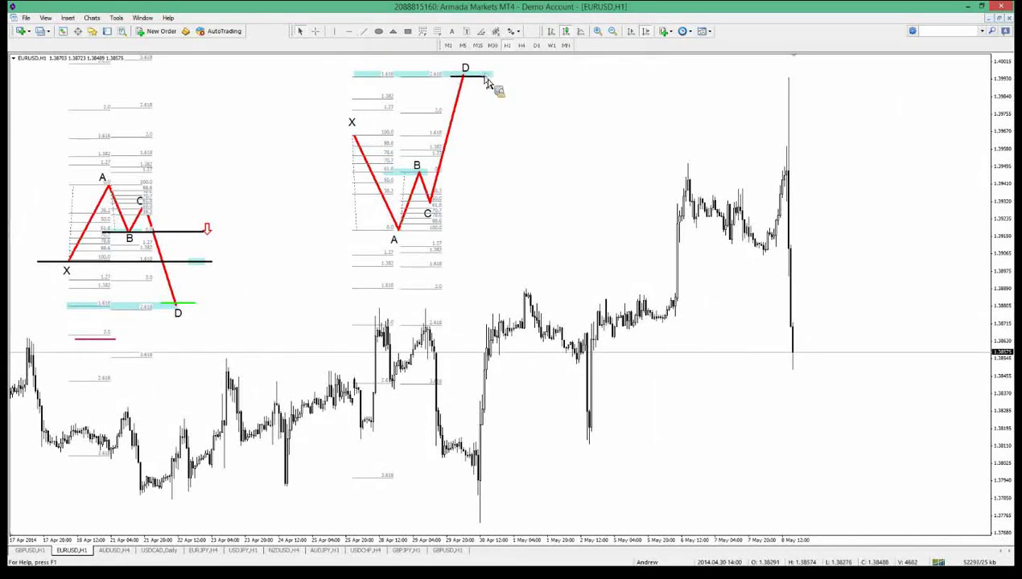
right_click(483, 76)
click(511, 82)
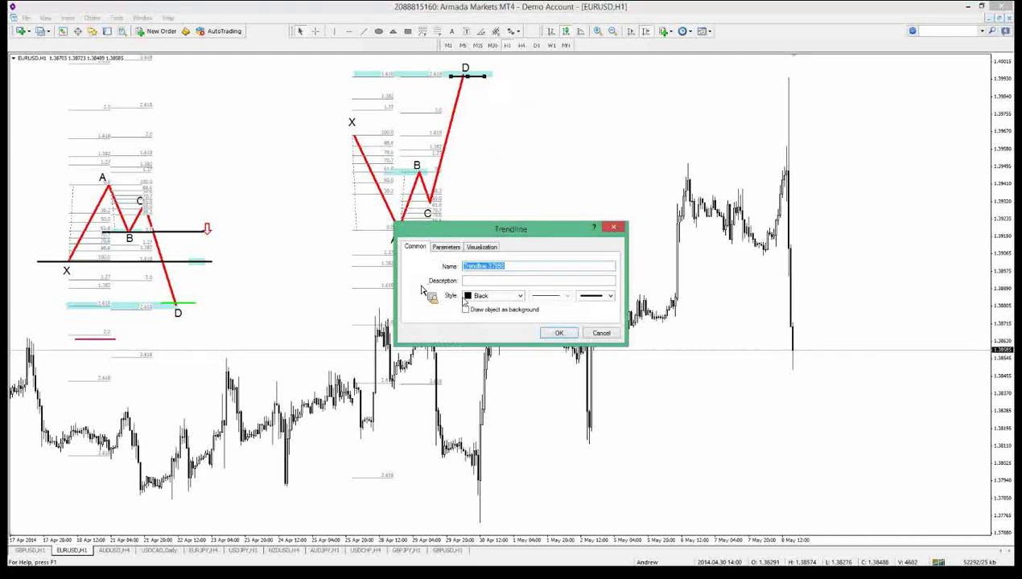
click(493, 295)
click(511, 362)
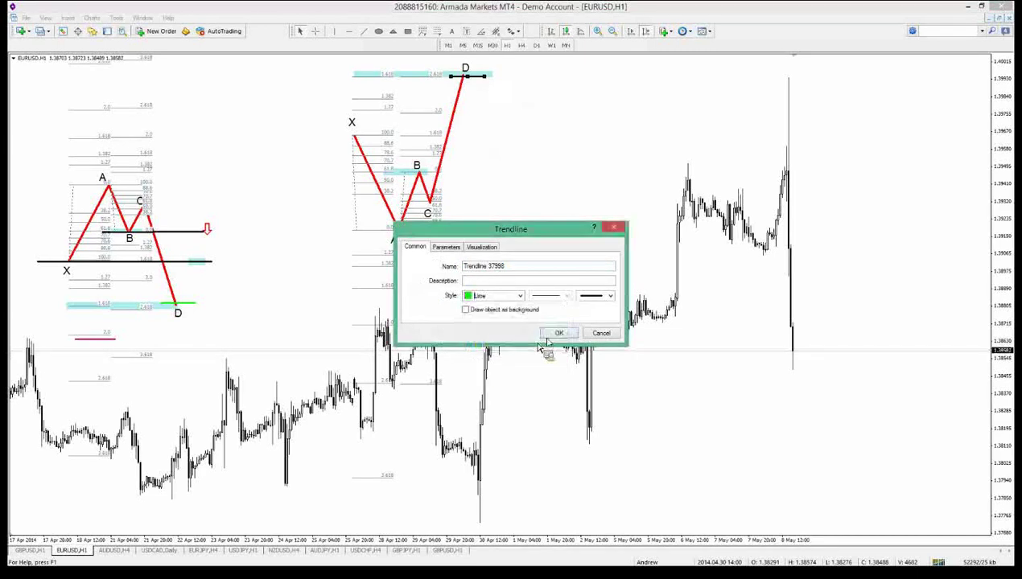
click(555, 334)
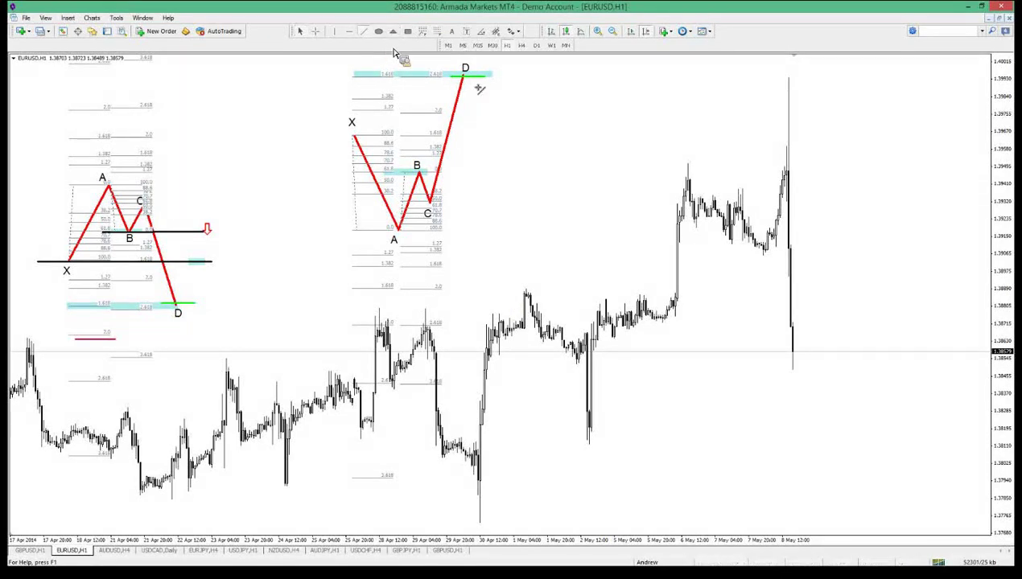
Step: Draw a short falling trendline from the bearish pattern's point D and colour it red
drag(464, 77, 480, 107)
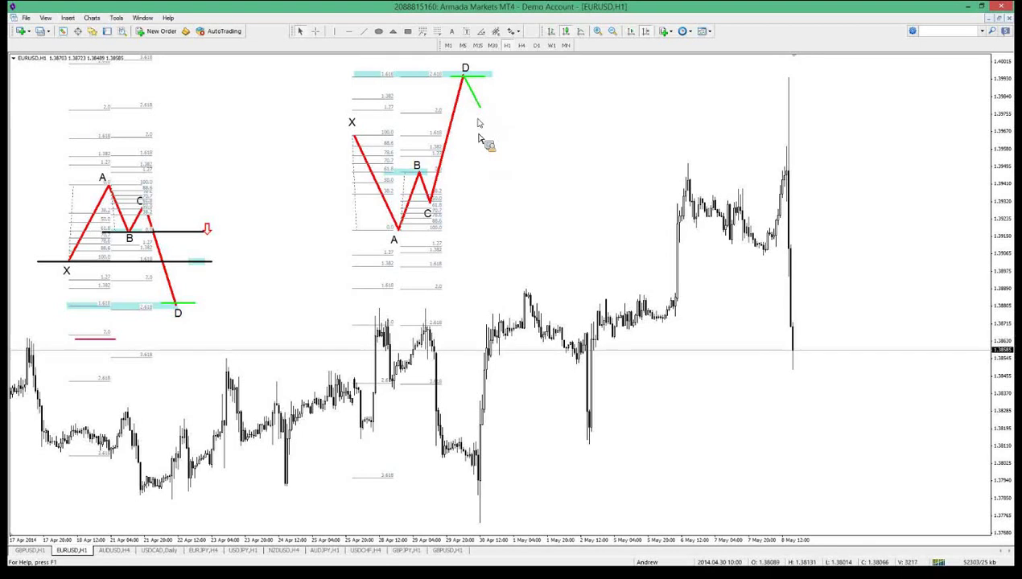
key(ctrl+b)
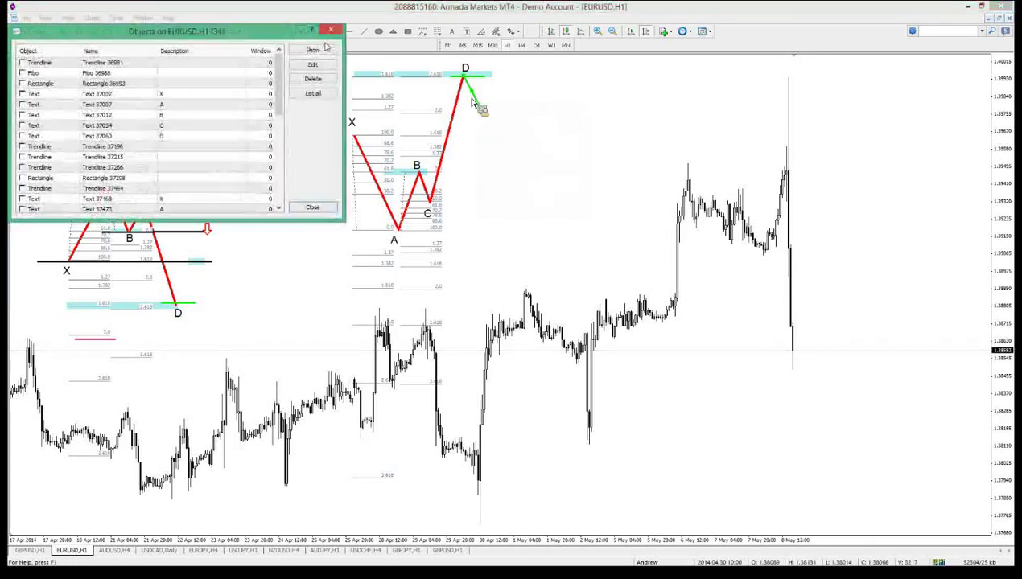
click(333, 32)
right_click(479, 107)
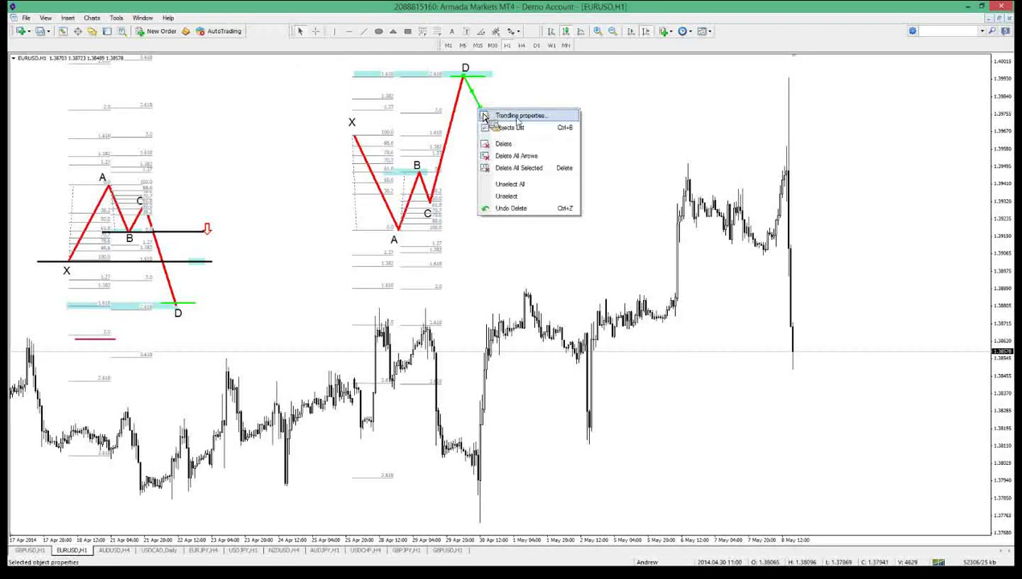
click(515, 112)
click(469, 296)
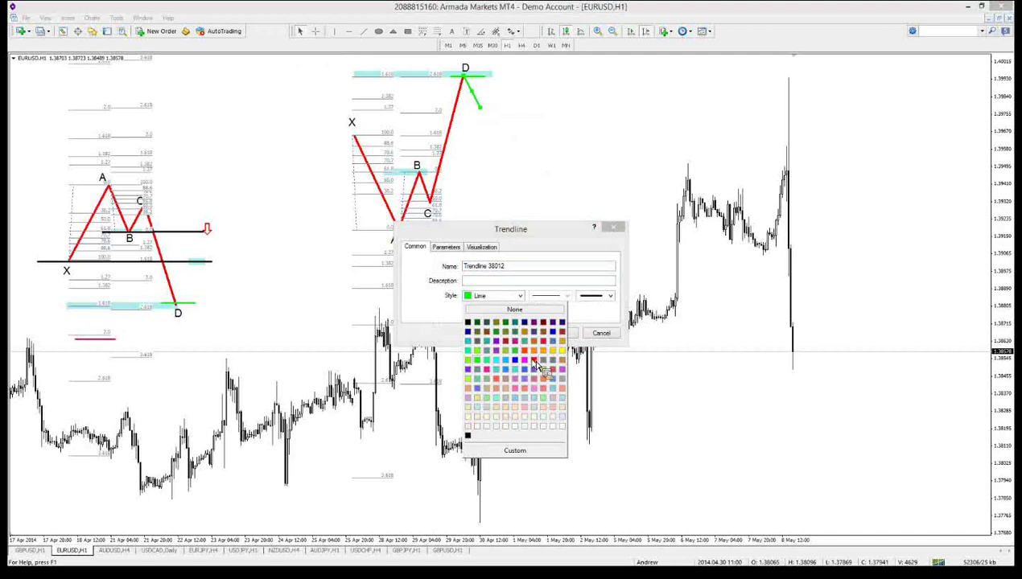
click(524, 358)
click(558, 333)
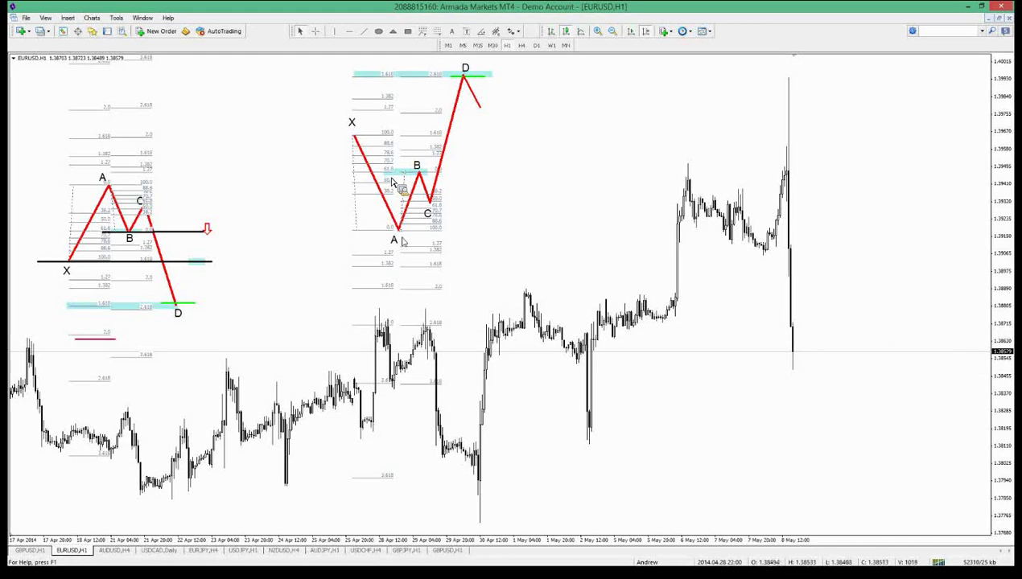
Step: Stretch the A–B Fibonacci retracement to run from A to D, then highlight its 38.2 level and extend the falling line to it
drag(405, 172, 412, 76)
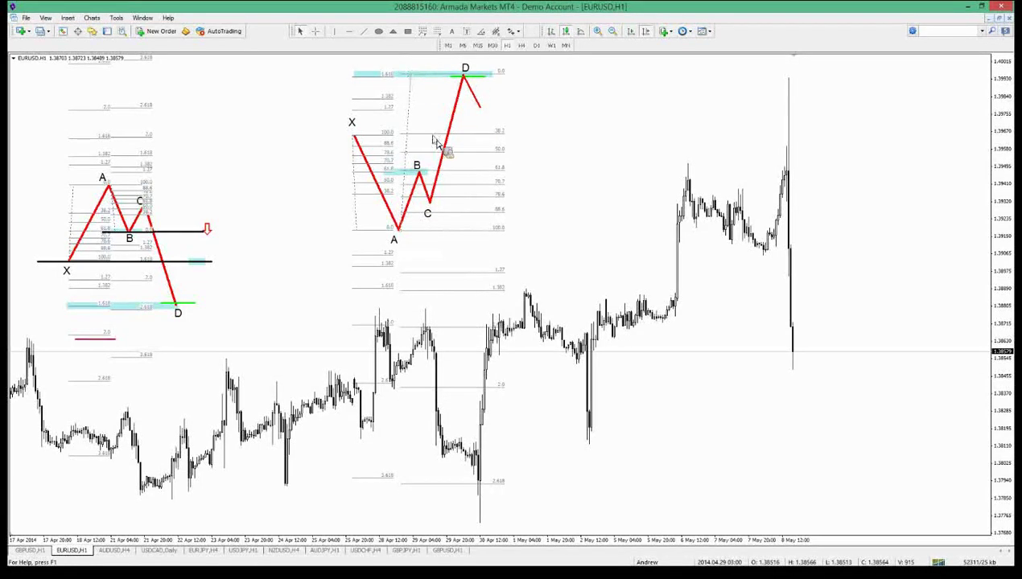
click(408, 32)
drag(493, 127, 515, 136)
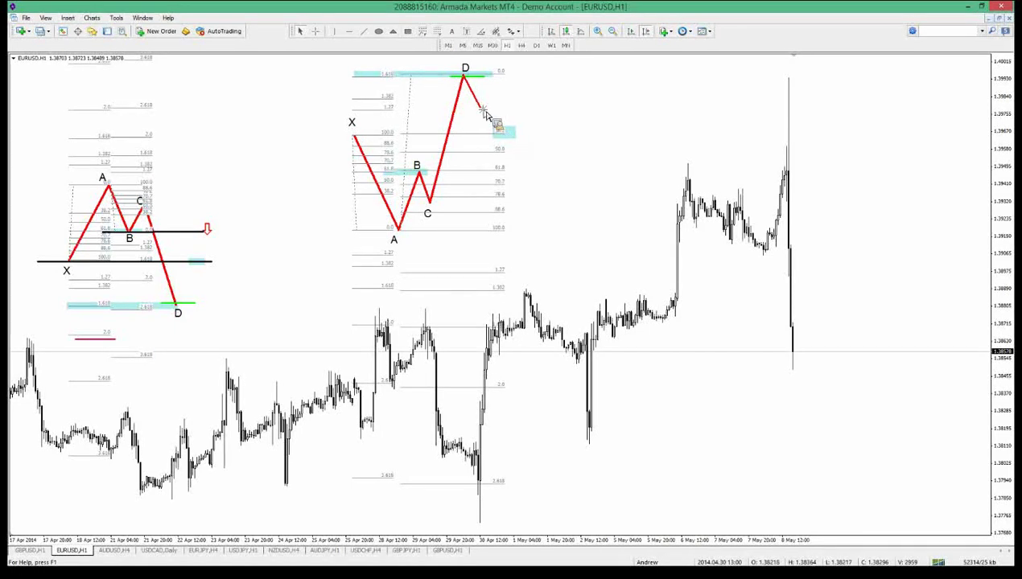
double_click(480, 106)
drag(479, 106, 483, 133)
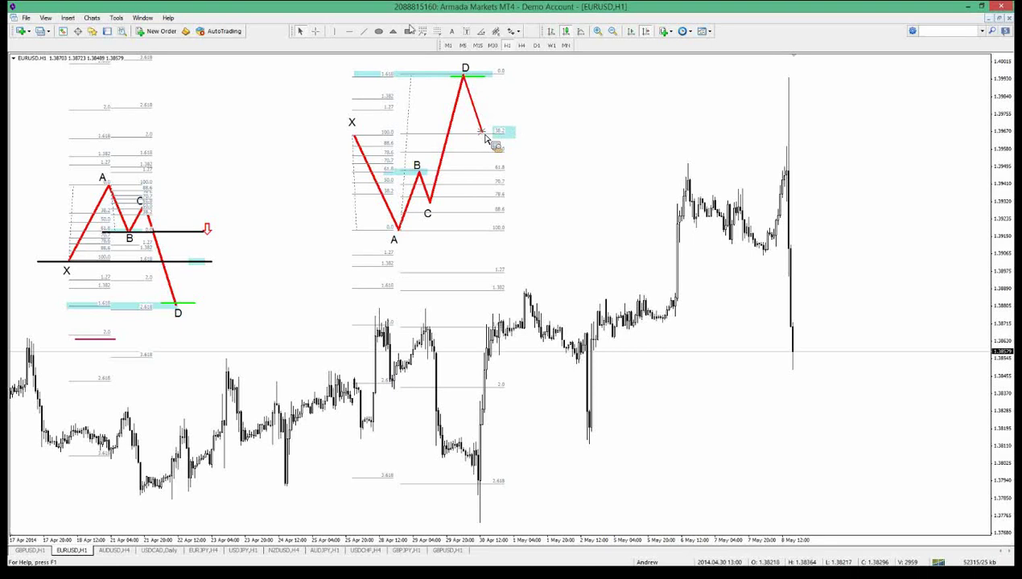
Step: Draw a long horizontal trendline near the 38.2 level, colour it Black and shift it to pass through point X
click(365, 32)
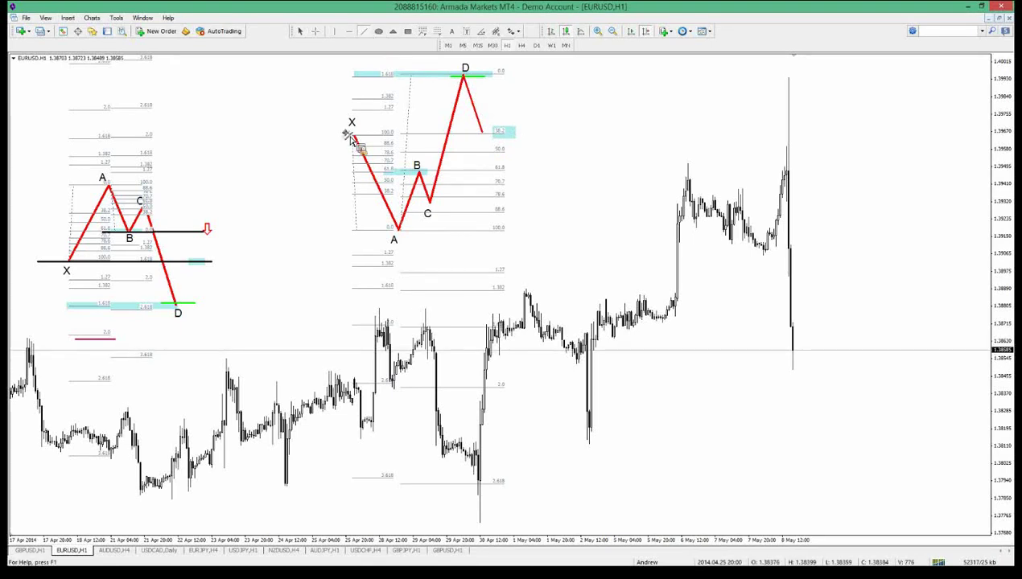
drag(349, 132, 540, 139)
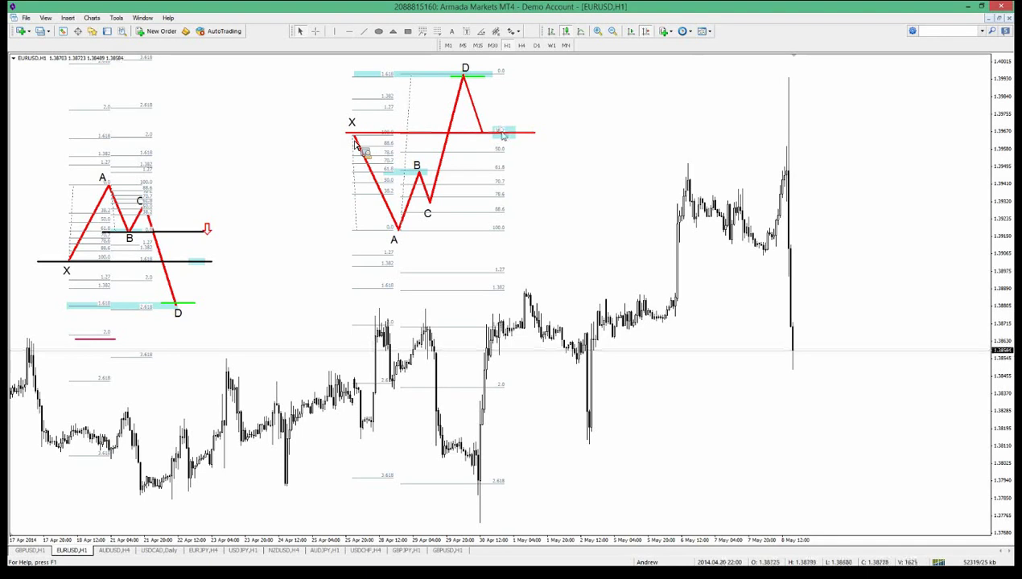
double_click(536, 133)
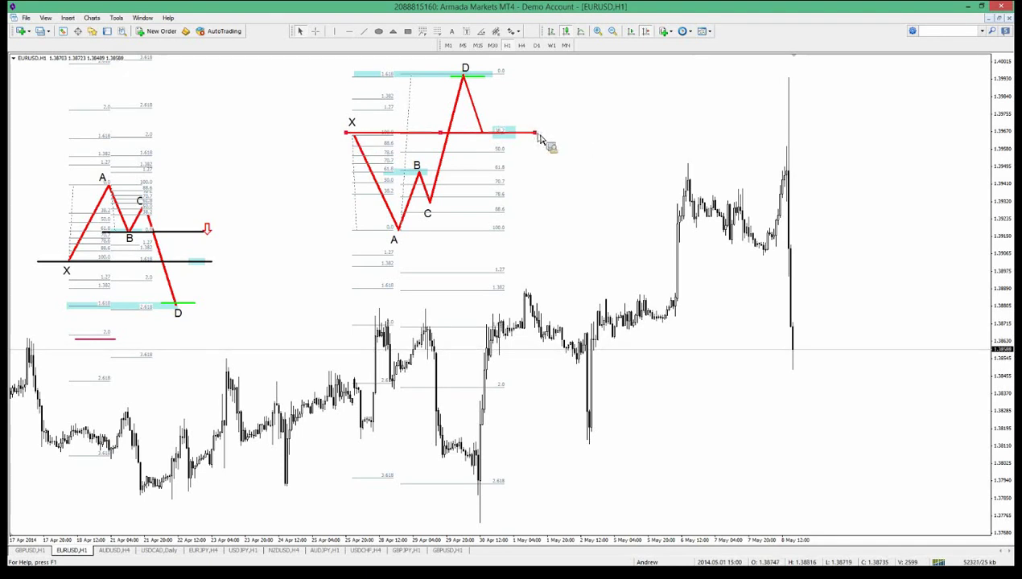
right_click(539, 133)
click(556, 139)
click(479, 296)
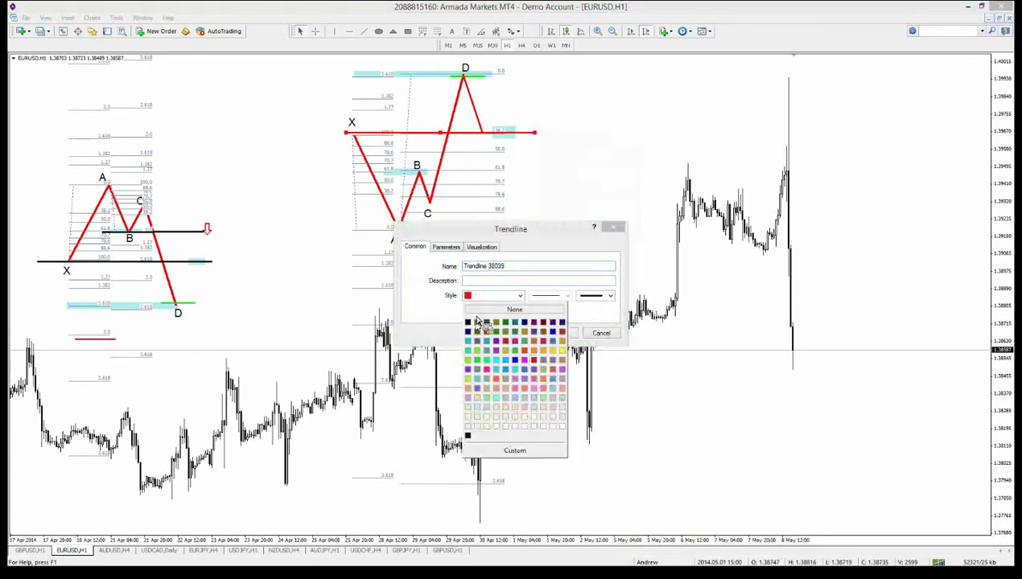
click(468, 322)
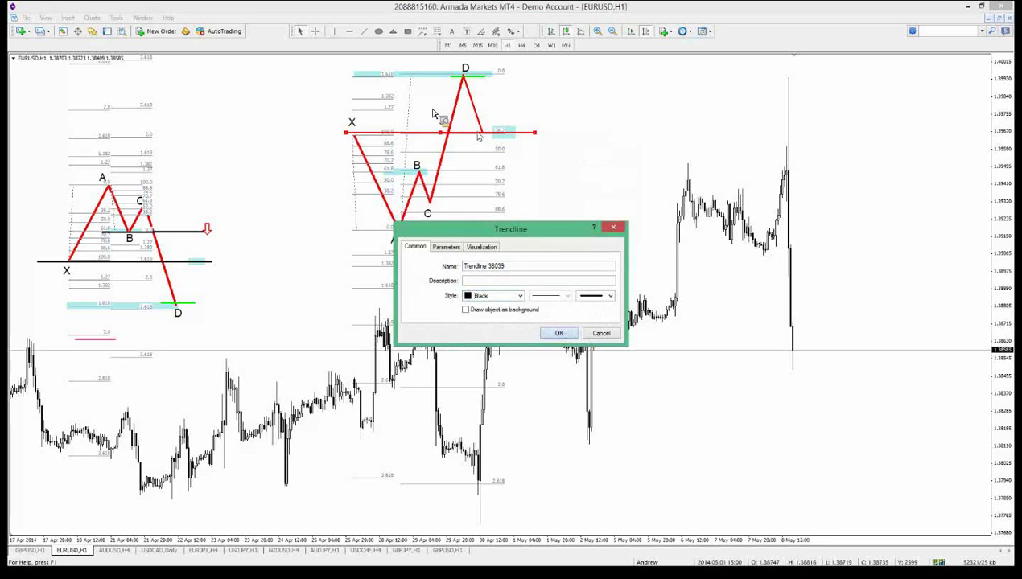
key(Return)
drag(440, 133, 429, 138)
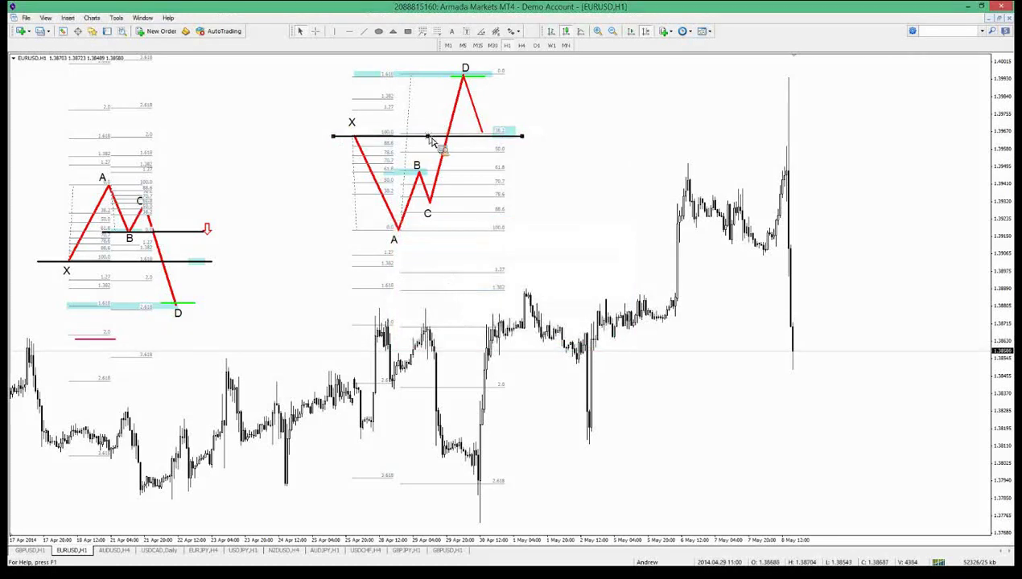
double_click(428, 136)
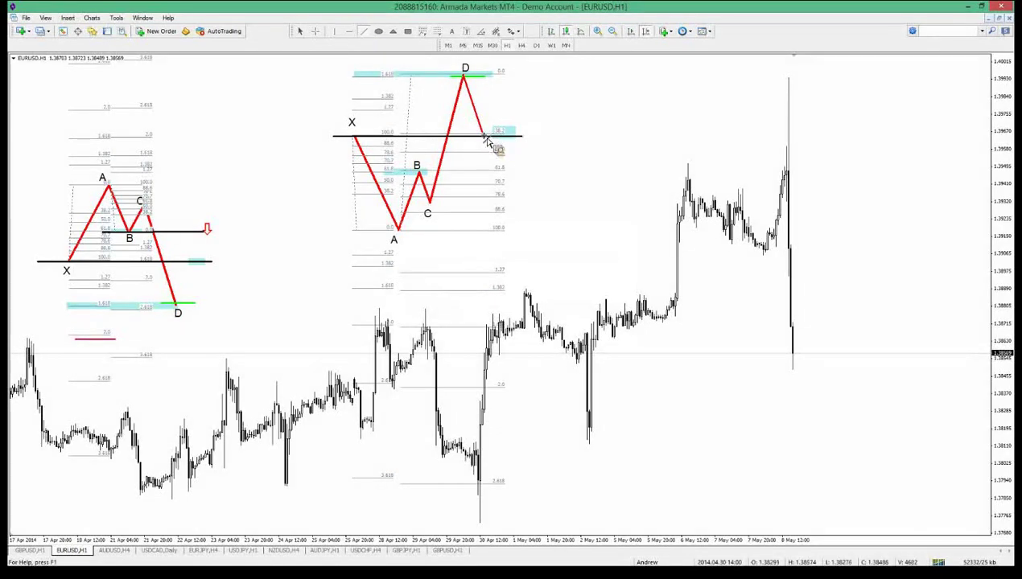
mouse_move(482, 133)
mouse_down()
mouse_move(525, 85)
mouse_move(522, 58)
mouse_up()
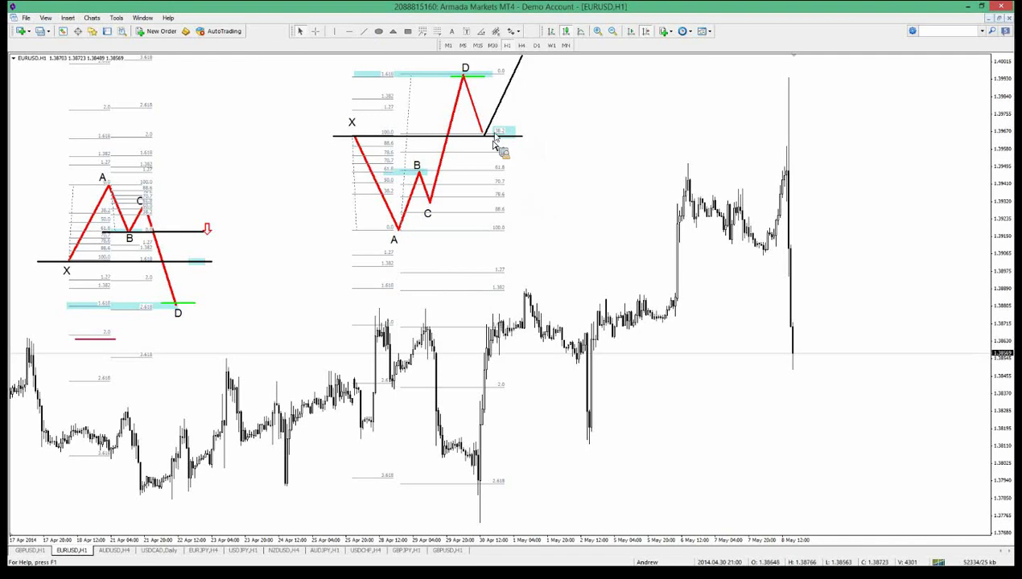
right_click(501, 98)
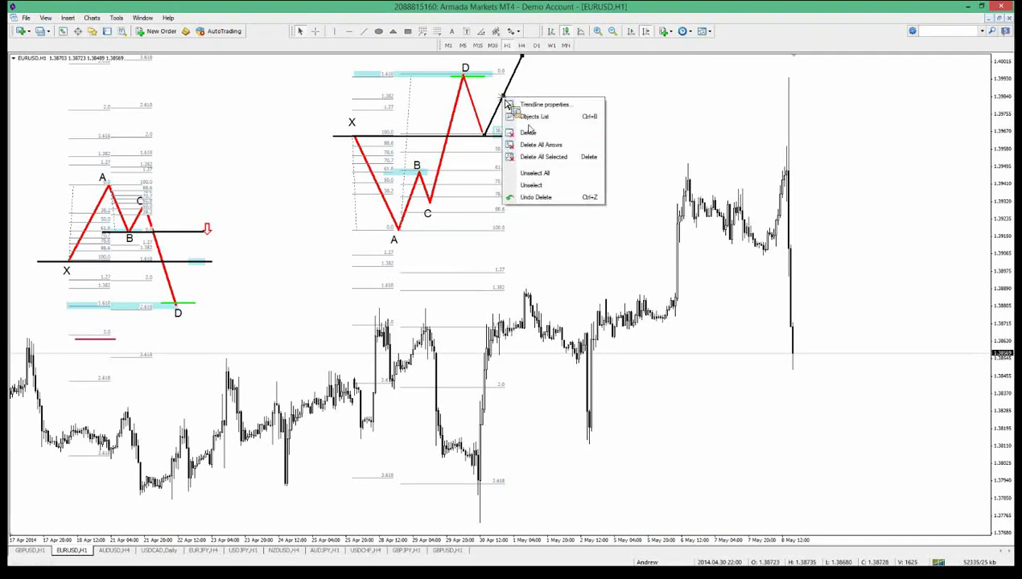
click(528, 134)
Step: Move the black horizontal line and the highlight to the 61.8 level at B and extend the falling line from D to it
double_click(482, 132)
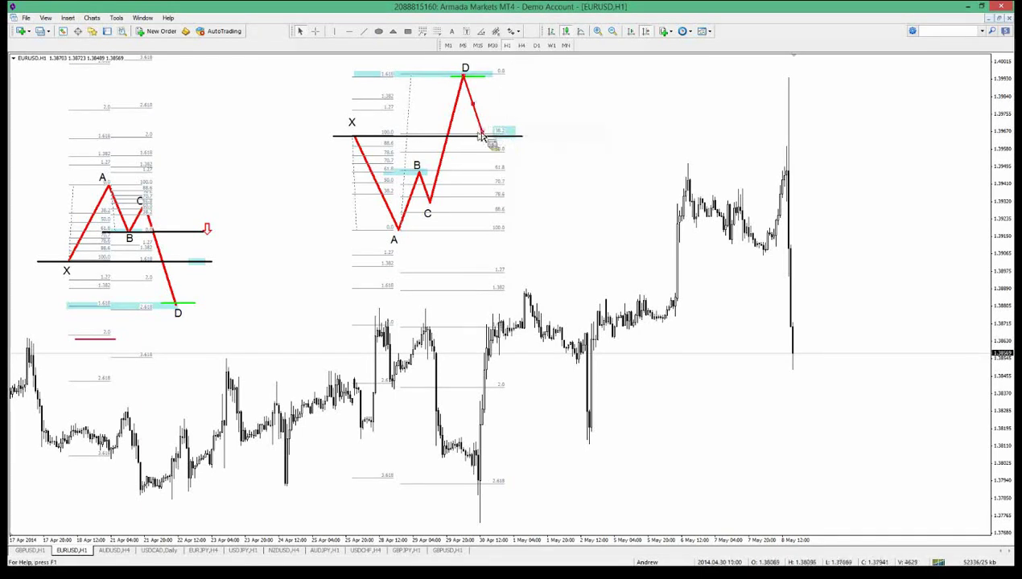
drag(482, 132, 483, 139)
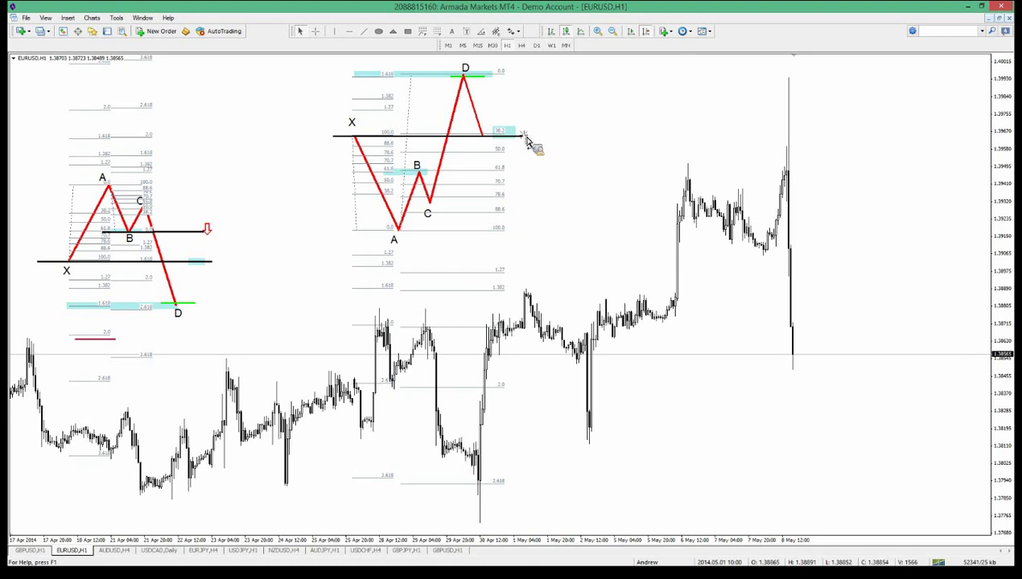
drag(527, 140, 462, 176)
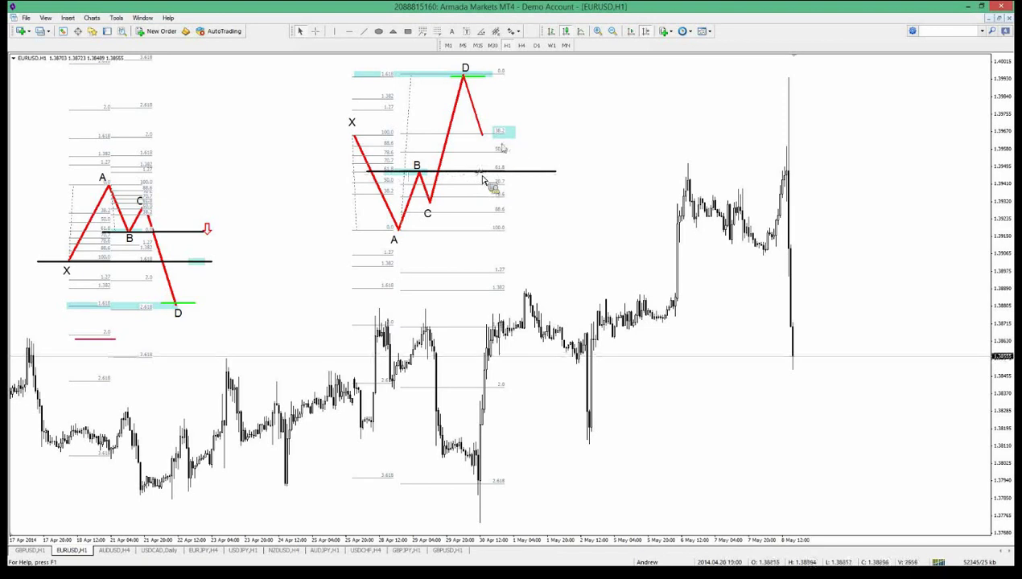
drag(508, 137, 517, 185)
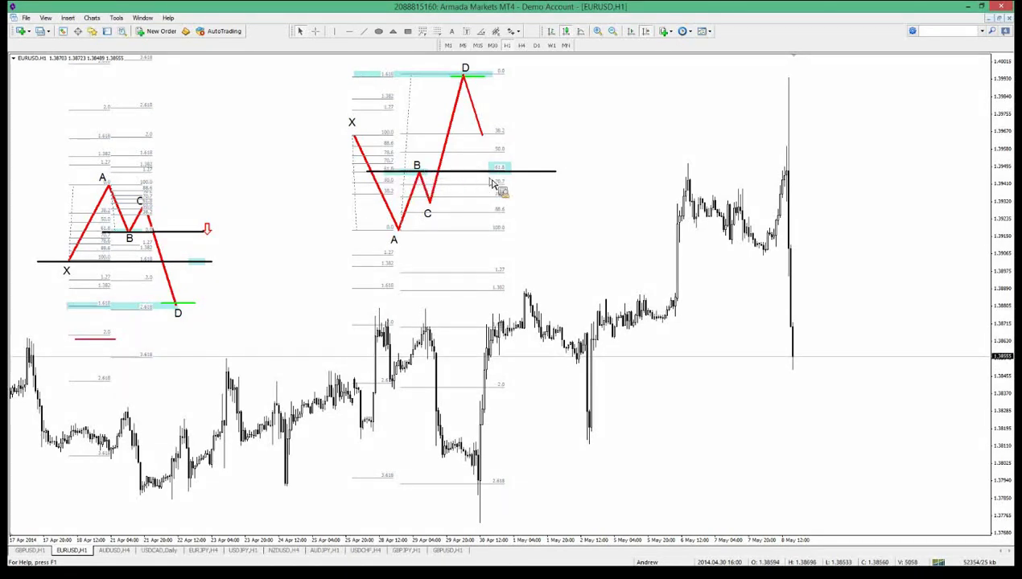
double_click(476, 114)
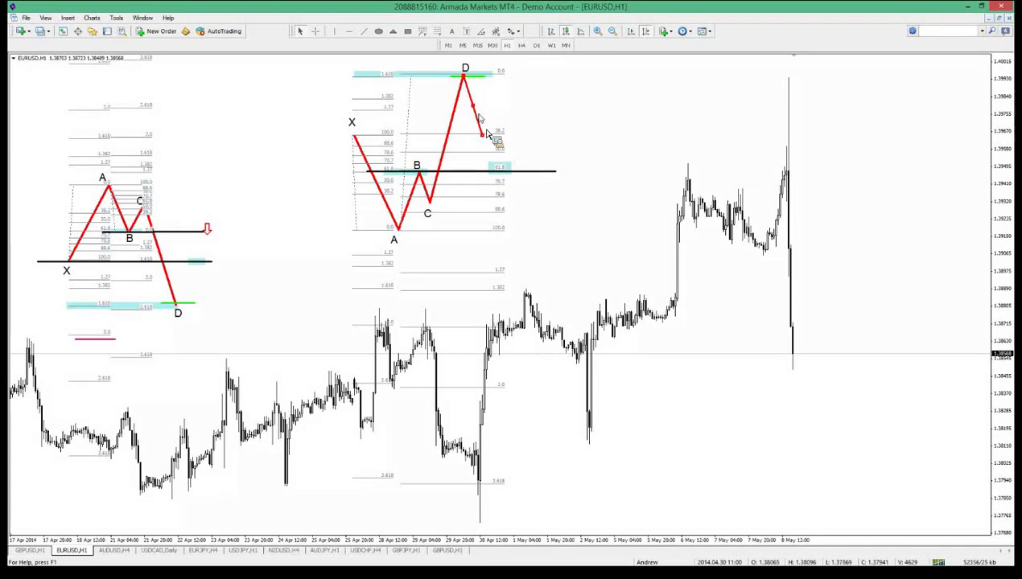
drag(496, 173, 493, 167)
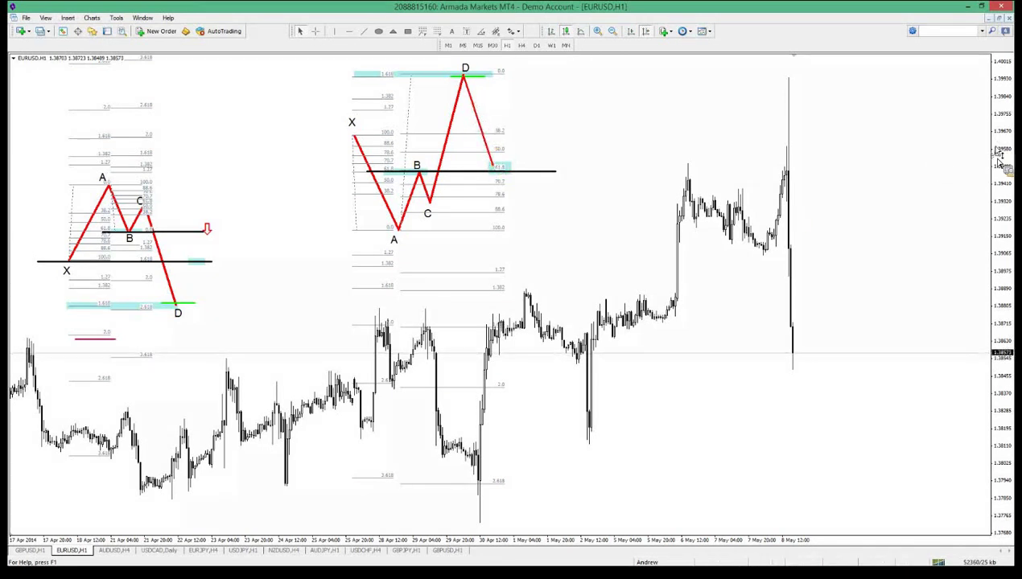
Step: Draw a short horizontal stop trendline just above the bearish pattern's 2.0 extension and colour it Crimson
drag(998, 159, 998, 186)
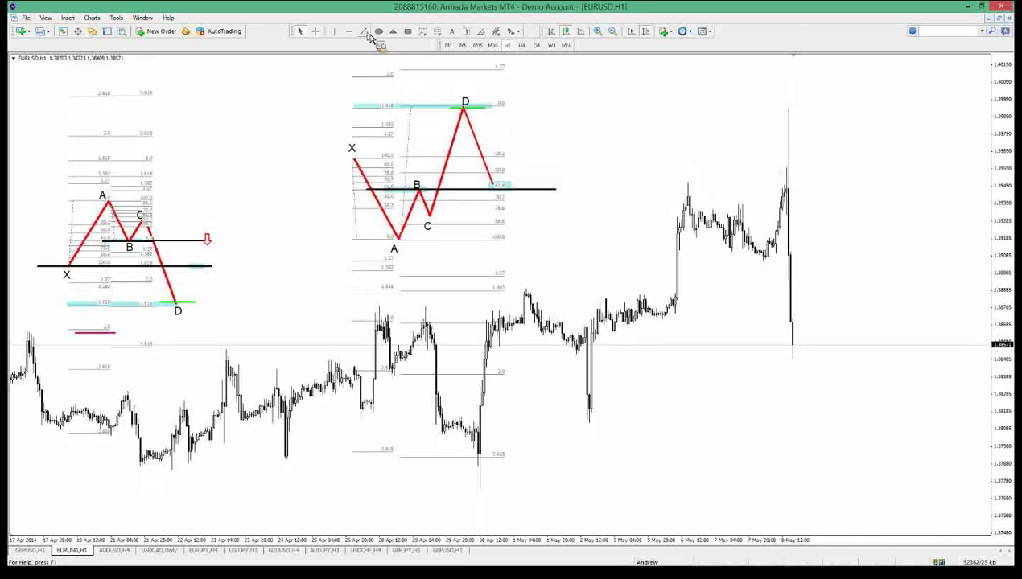
drag(372, 71, 392, 74)
right_click(390, 73)
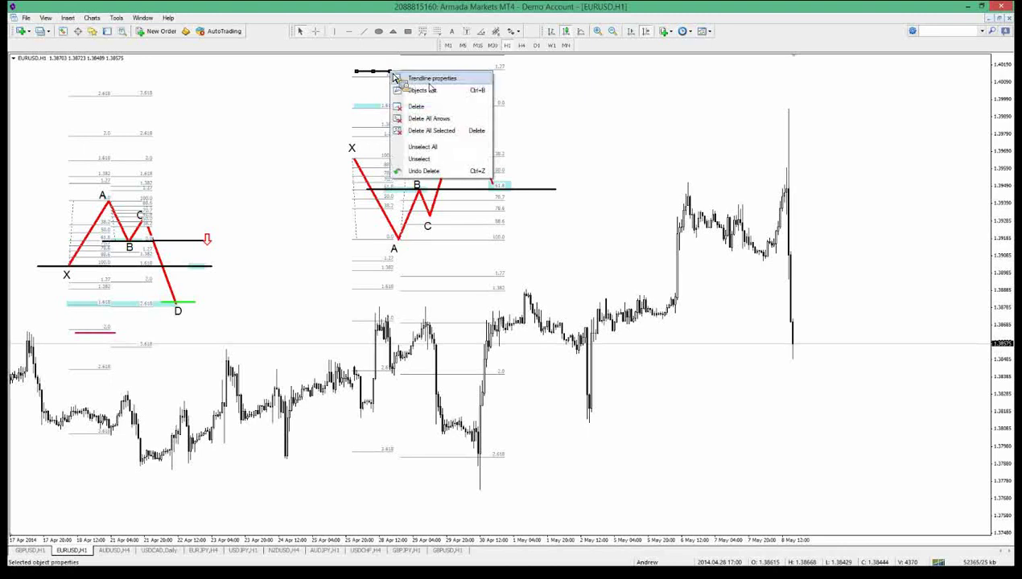
click(406, 78)
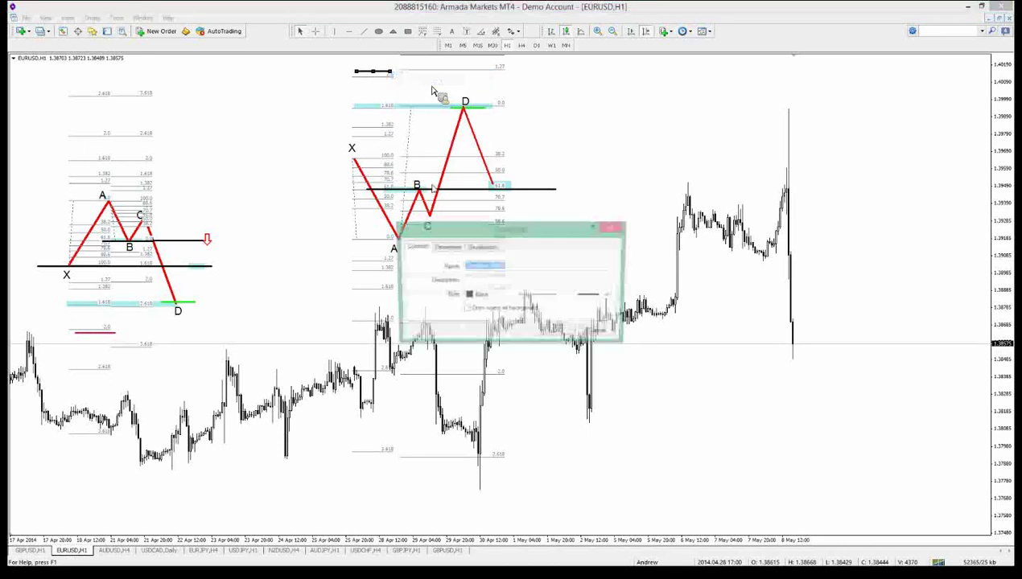
click(520, 295)
click(544, 349)
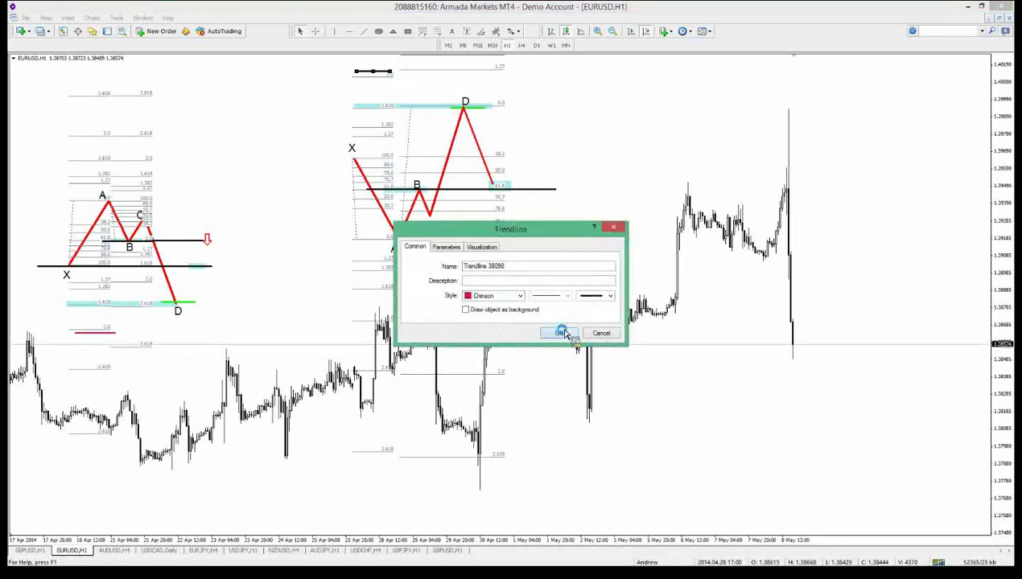
click(563, 333)
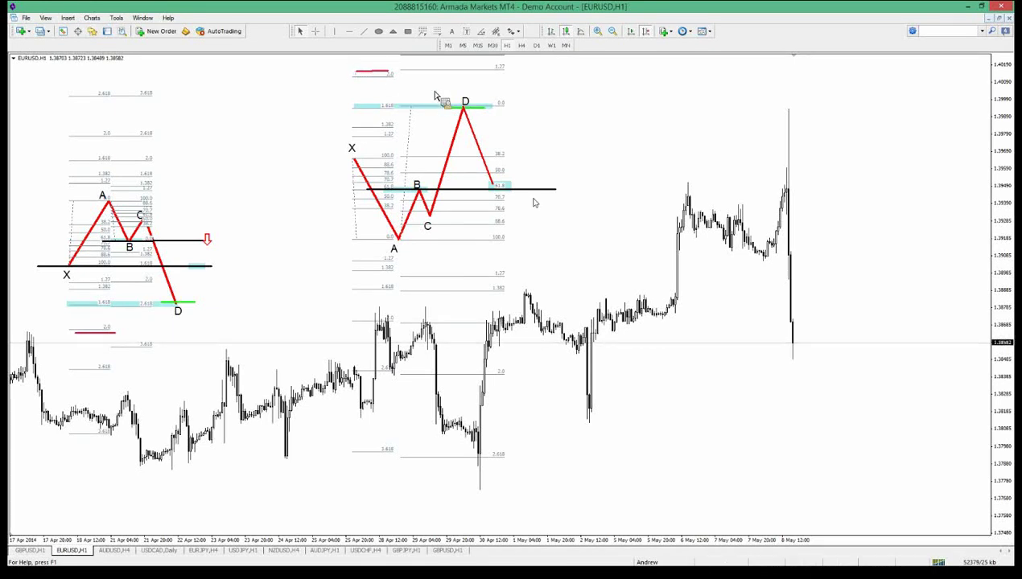
right_click(510, 176)
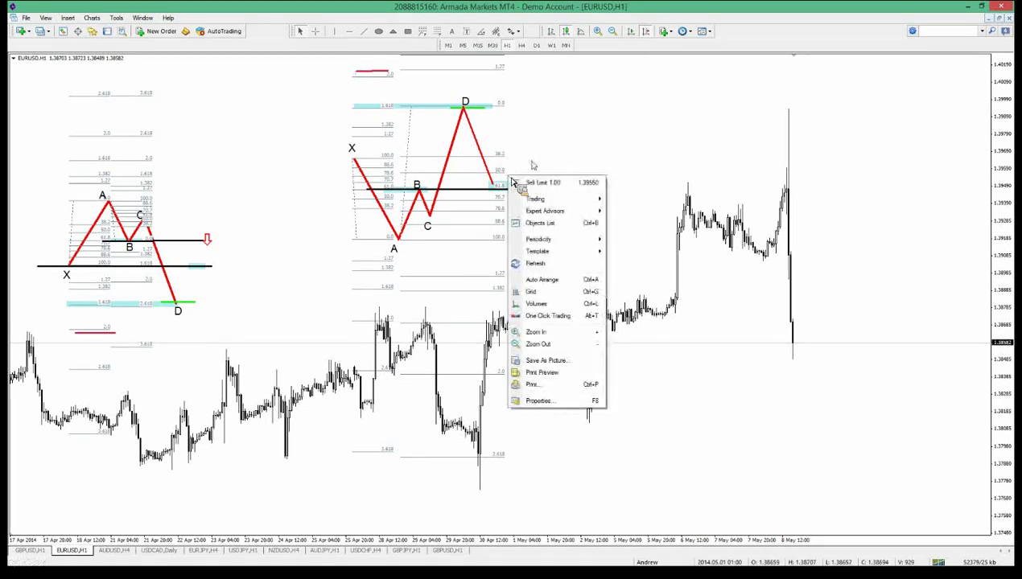
click(624, 128)
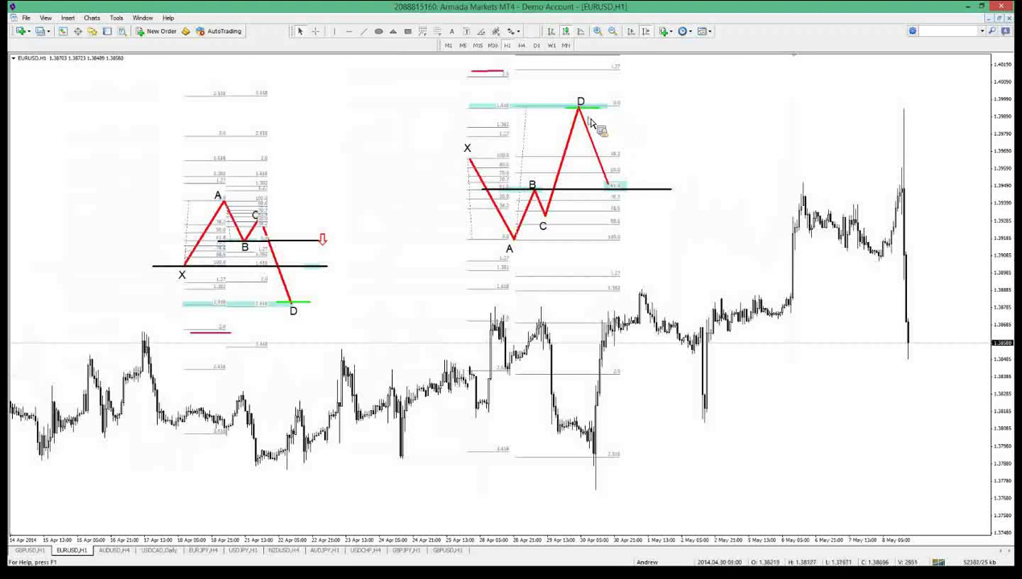
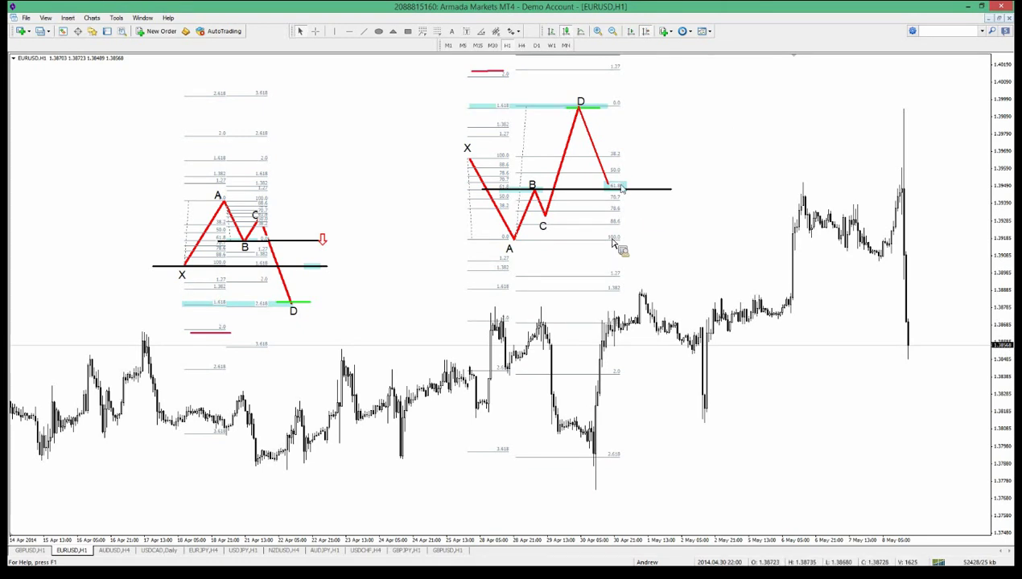
Step: Add a second horizontal trendline from X across the 38.2 retracement level and colour it Black
click(363, 31)
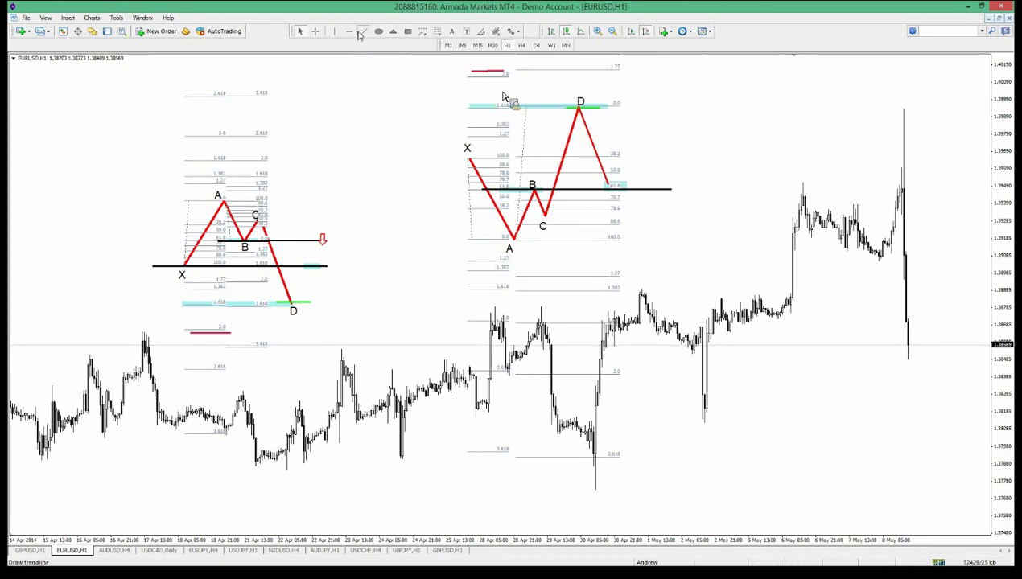
drag(457, 156, 647, 156)
right_click(646, 156)
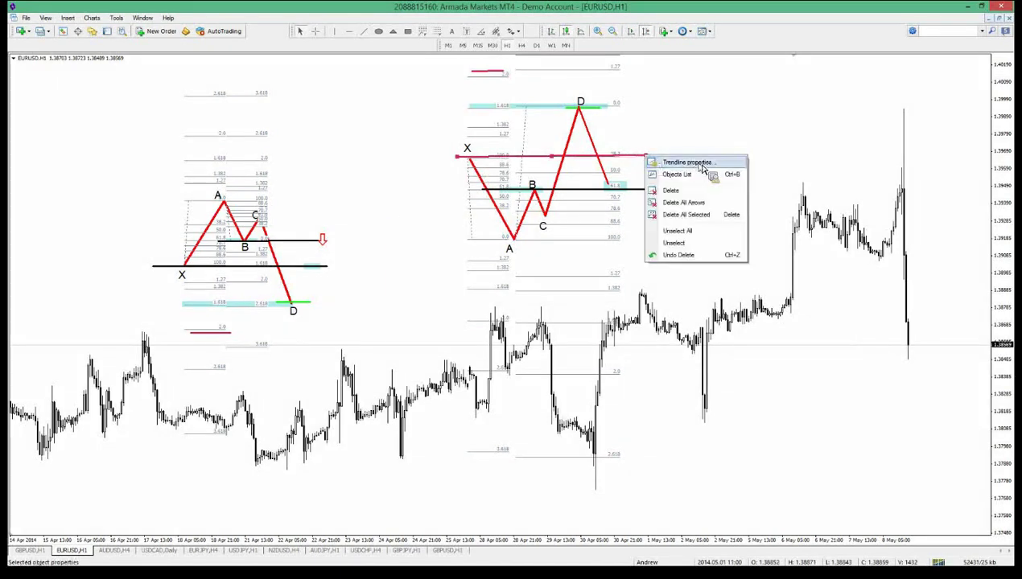
click(678, 160)
click(521, 297)
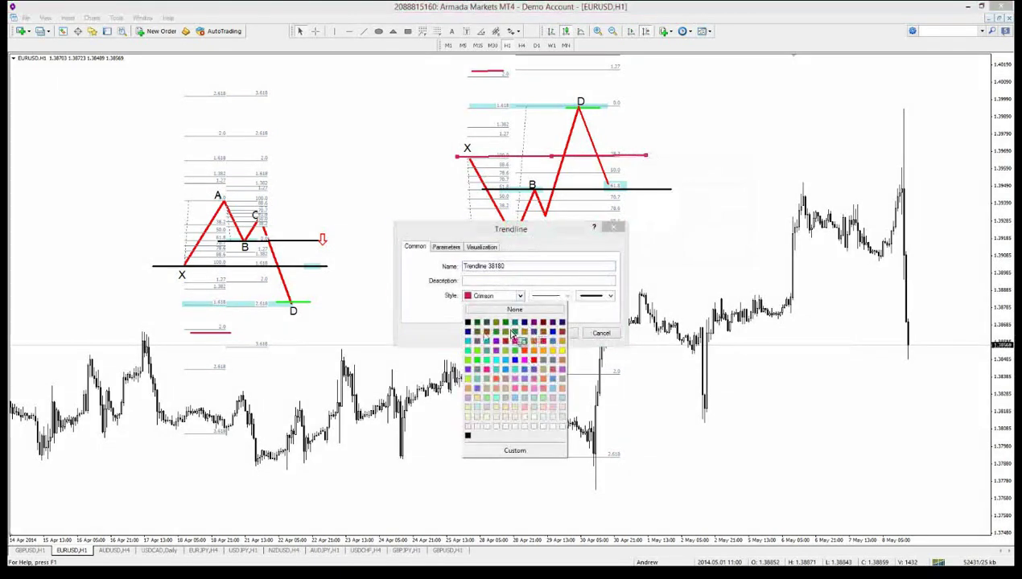
click(472, 322)
click(572, 334)
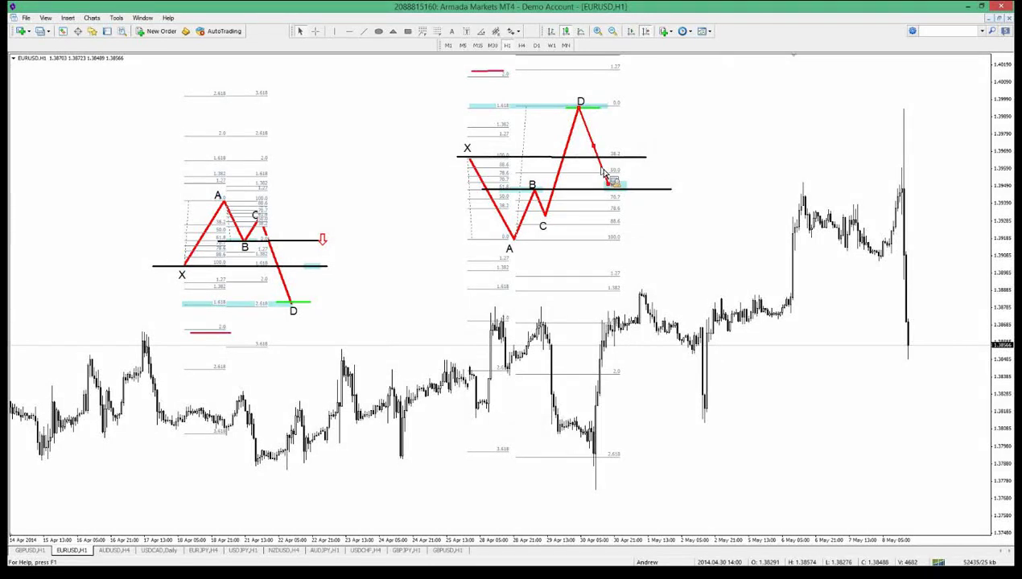
Step: Shorten the falling line from D to end at the 38.2 level and highlight that level with a rectangle
mouse_move(602, 173)
mouse_down()
mouse_move(597, 157)
mouse_move(644, 172)
mouse_move(632, 166)
mouse_up()
click(409, 32)
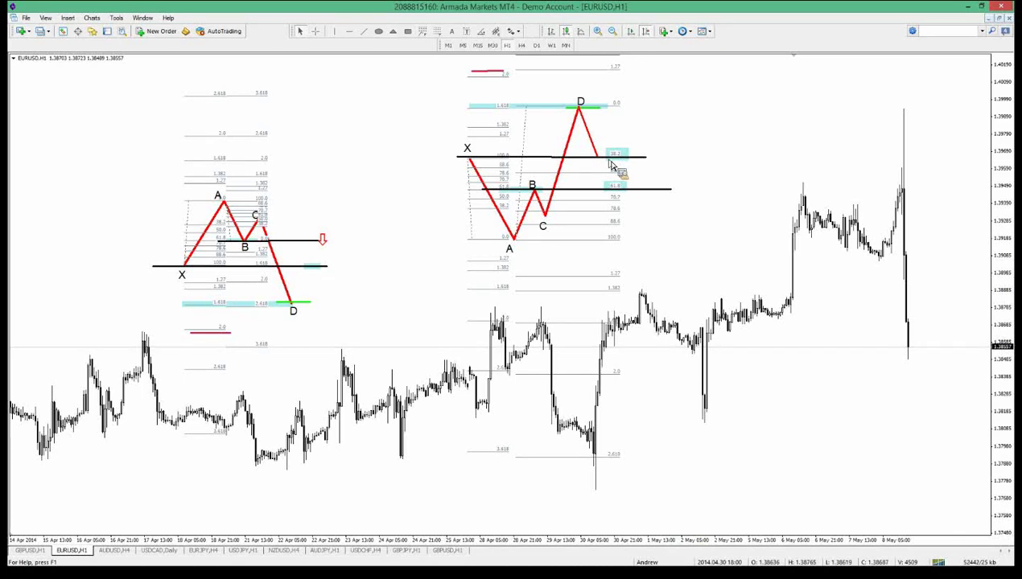
Step: Draw a short horizontal target trendline at the bearish pattern's 38.2 retracement and colour it Blue
click(364, 31)
drag(596, 153, 643, 156)
right_click(643, 157)
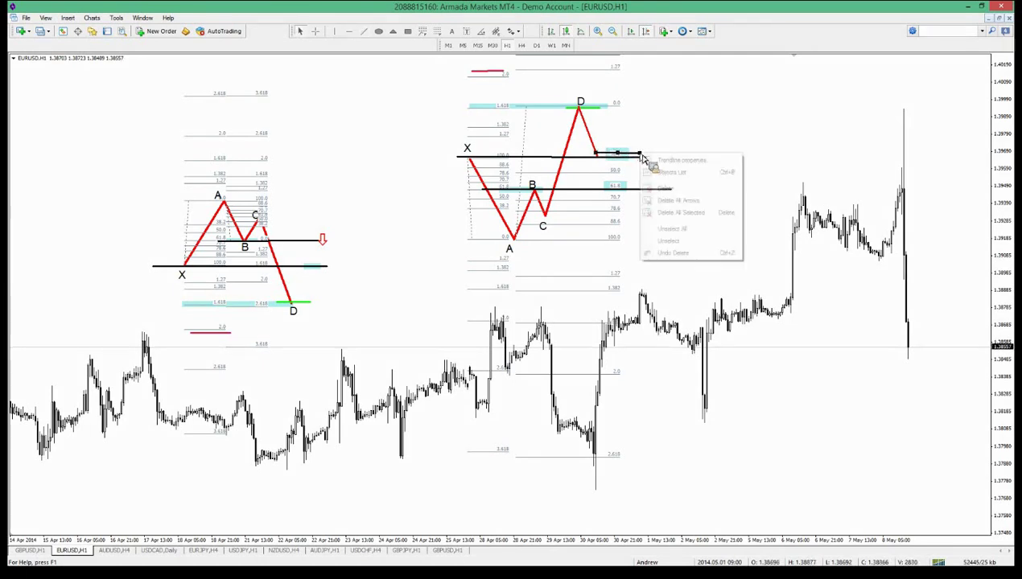
click(676, 161)
click(468, 298)
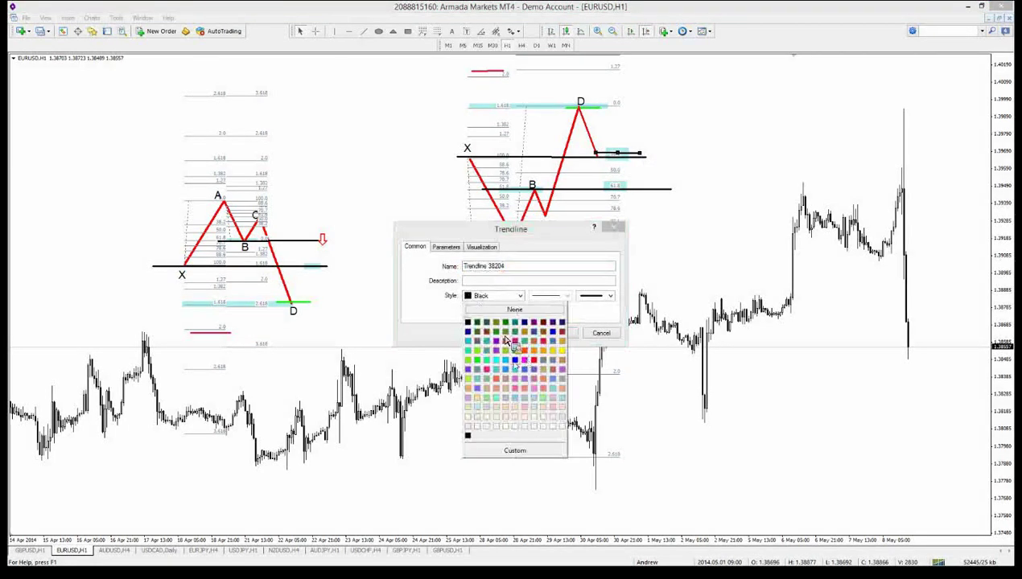
click(511, 359)
click(559, 333)
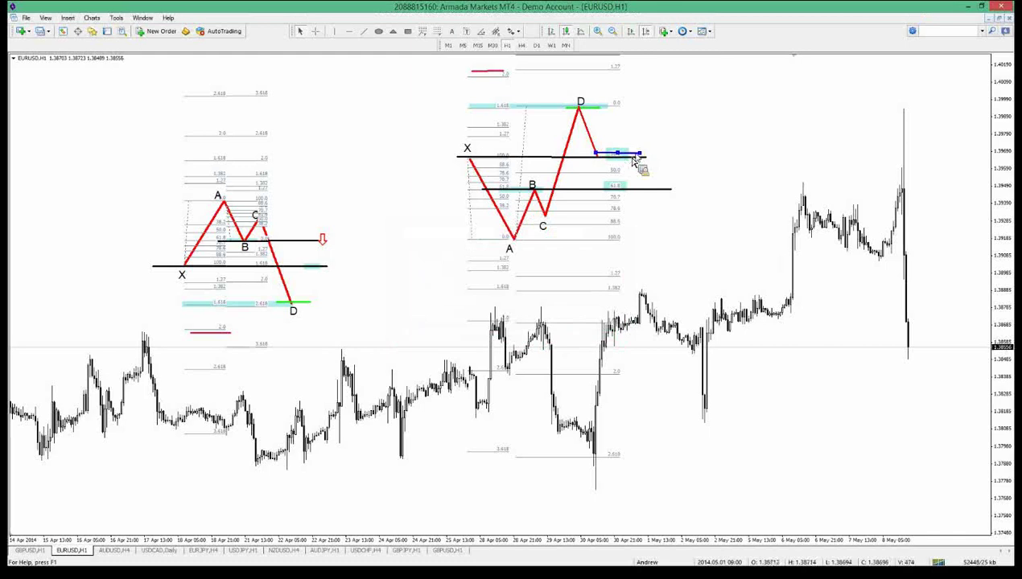
Step: Move the bearish pattern's crimson stop line down to the entry at D and extend the falling line to the 61.8 level
drag(617, 159, 636, 161)
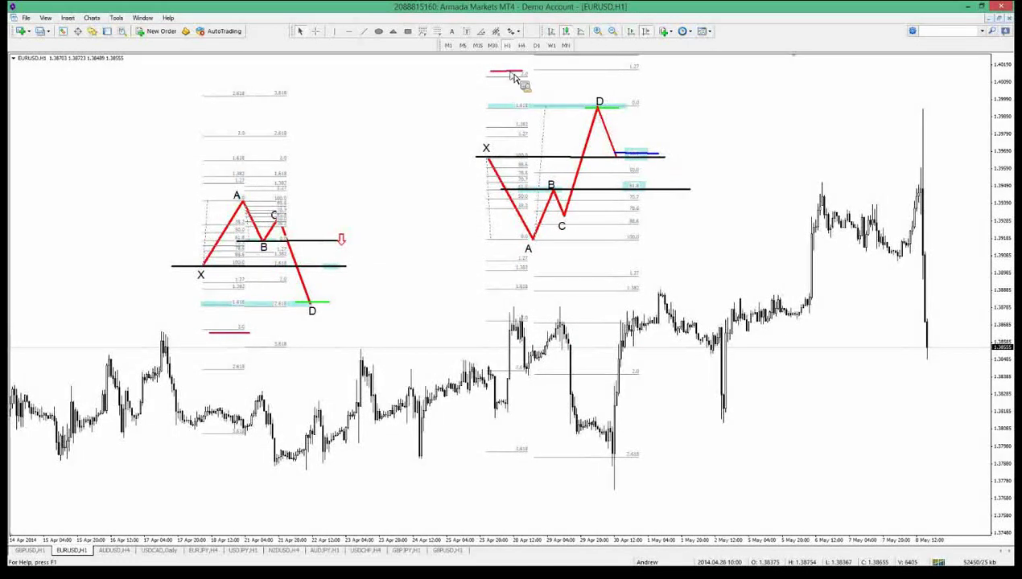
drag(513, 76, 609, 119)
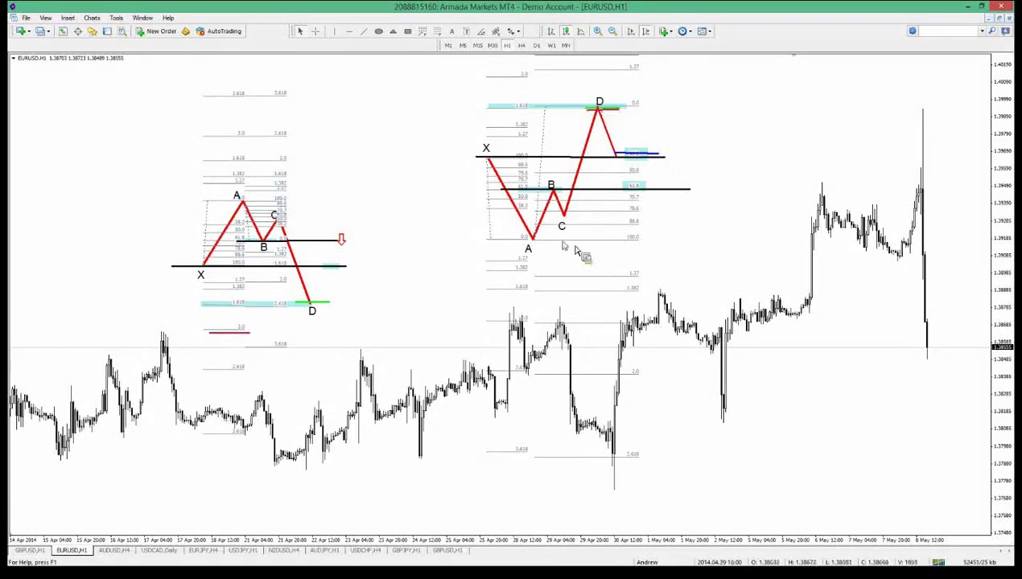
drag(615, 153, 629, 195)
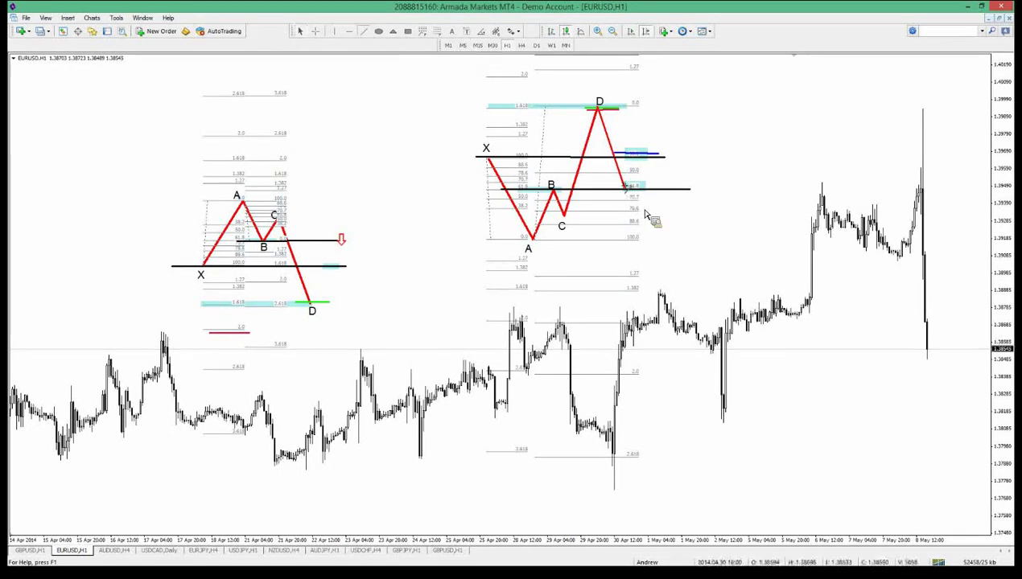
Step: Extend the falling line from D to the 1.27 extension and add short blue target lines at the 61.8 and 1.27 levels
mouse_move(619, 184)
mouse_down()
mouse_move(661, 187)
mouse_move(637, 193)
mouse_up()
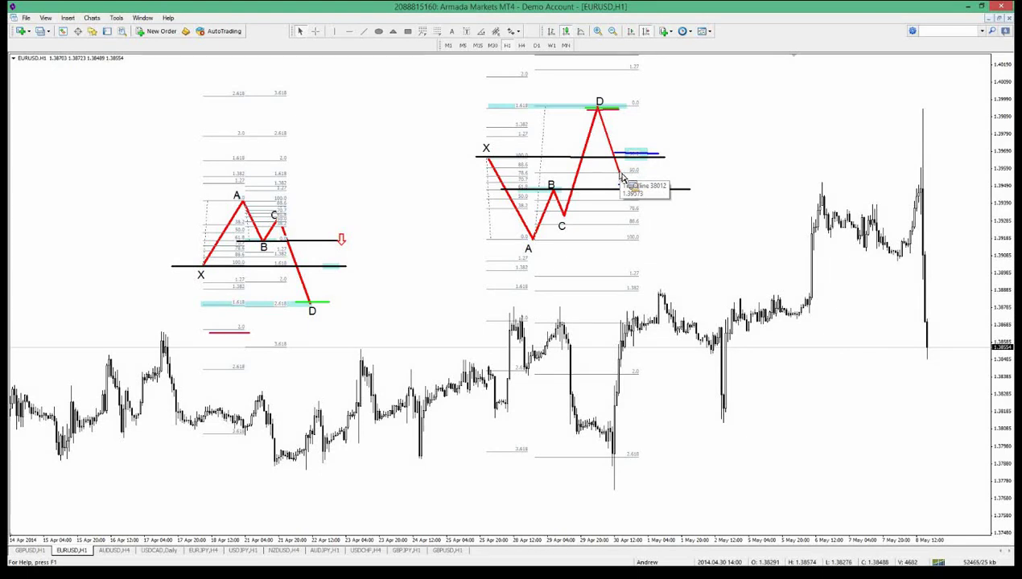
mouse_move(621, 177)
mouse_down()
mouse_move(654, 219)
mouse_move(616, 187)
mouse_move(636, 201)
mouse_move(640, 278)
mouse_move(656, 275)
mouse_up()
click(363, 31)
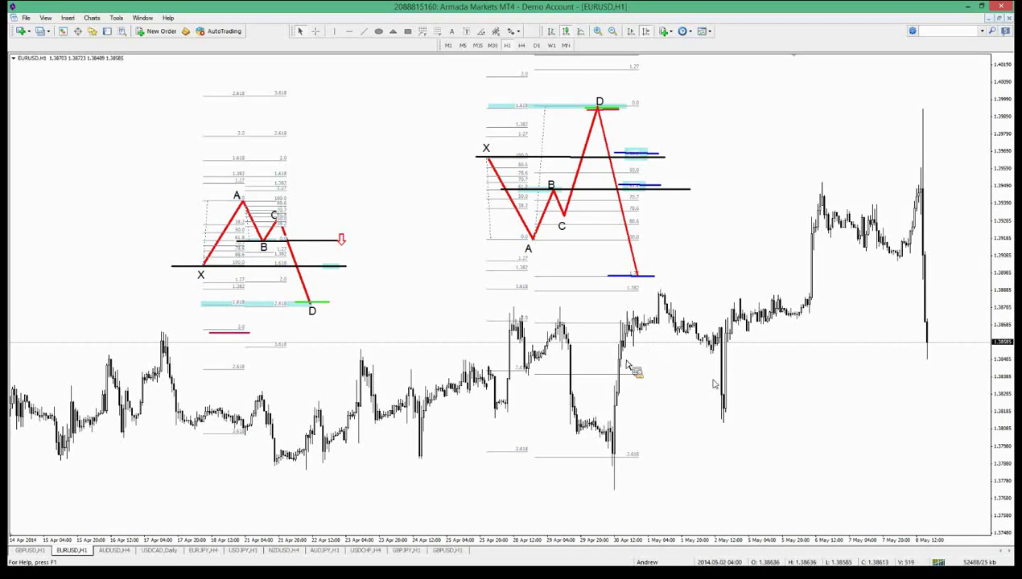
Step: Examine the EURUSD price action around and below the two drawn patterns
scroll(627, 367, down, 2)
scroll(669, 342, down, 1)
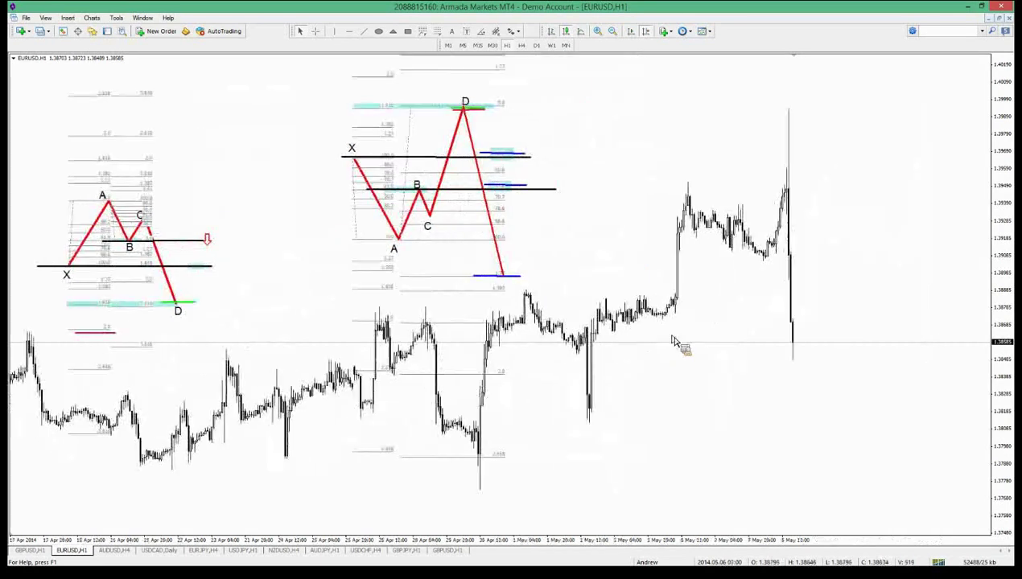
scroll(674, 344, up, 6)
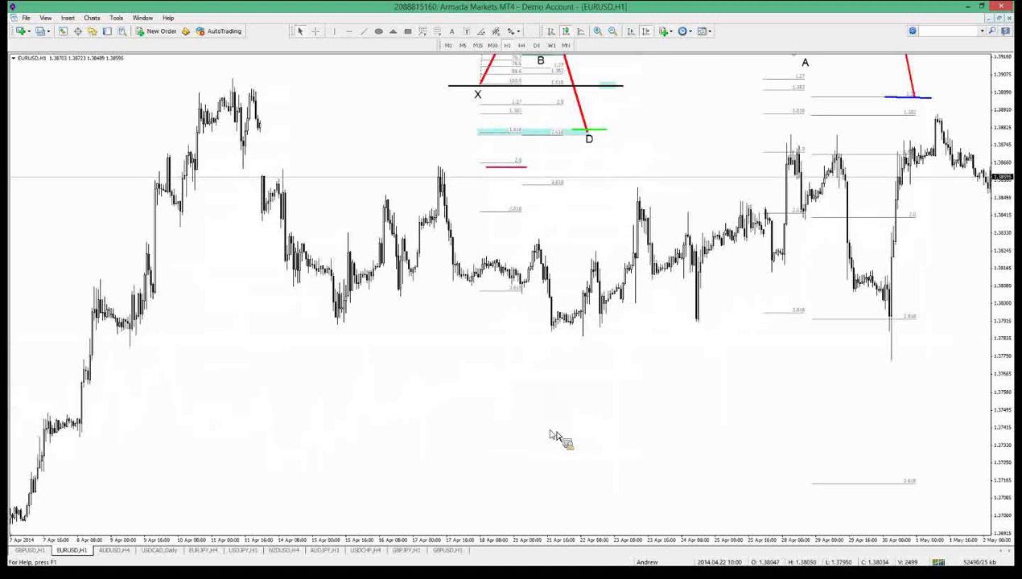
scroll(572, 434, down, 3)
scroll(513, 399, up, 4)
scroll(635, 398, down, 1)
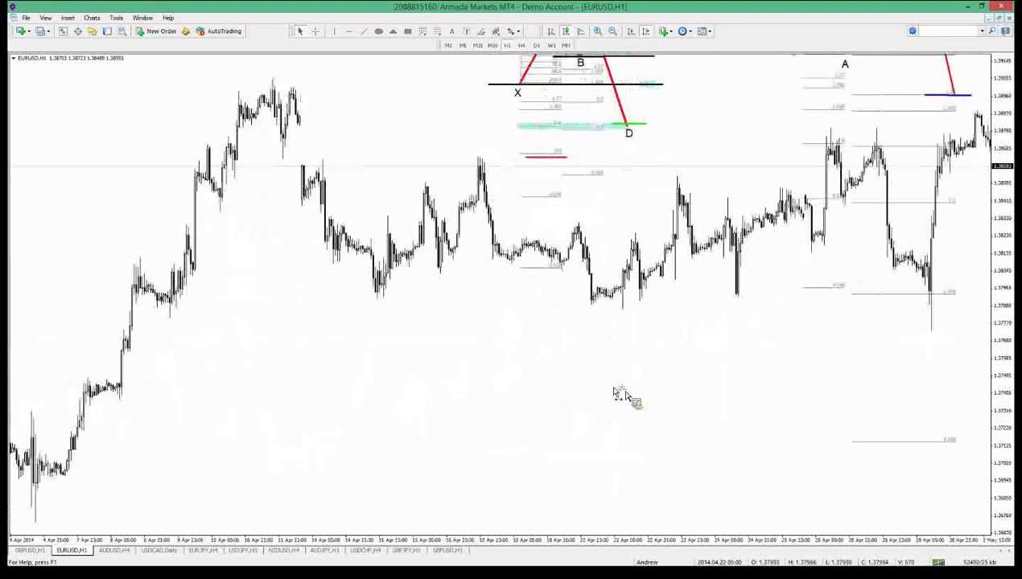
drag(615, 395, 501, 391)
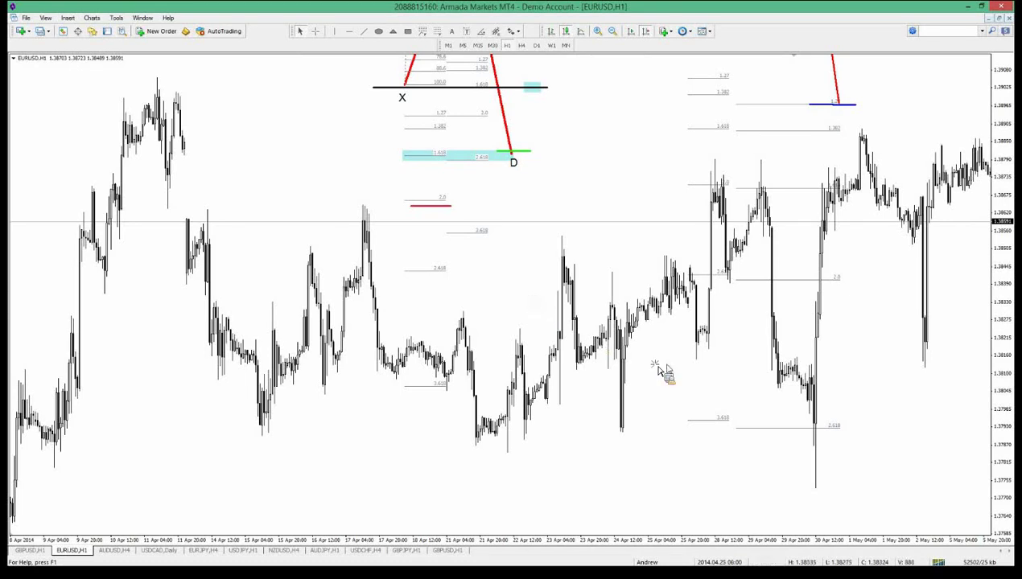
scroll(657, 370, down, 2)
drag(603, 384, 480, 384)
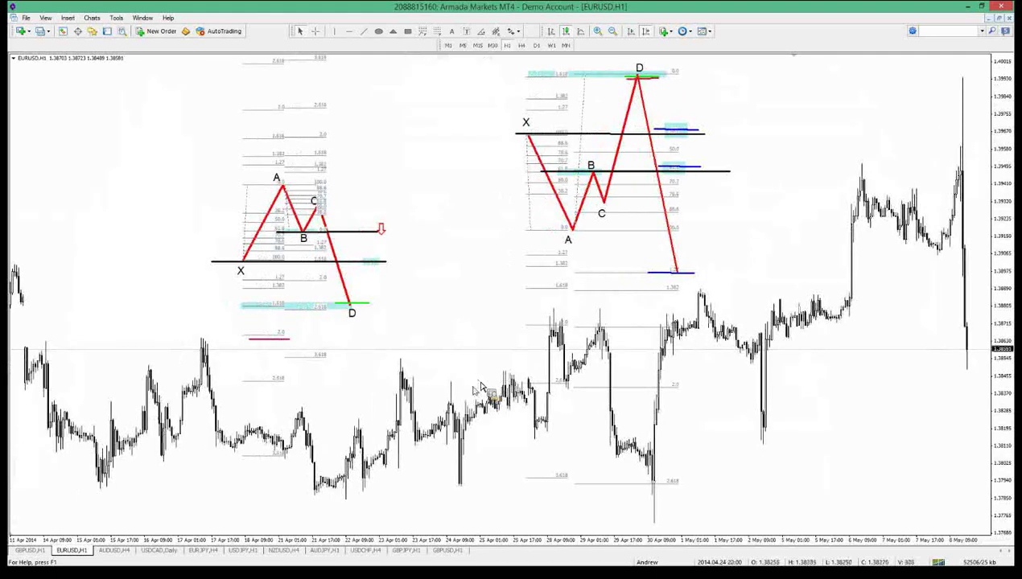
scroll(474, 396, up, 2)
scroll(475, 404, up, 4)
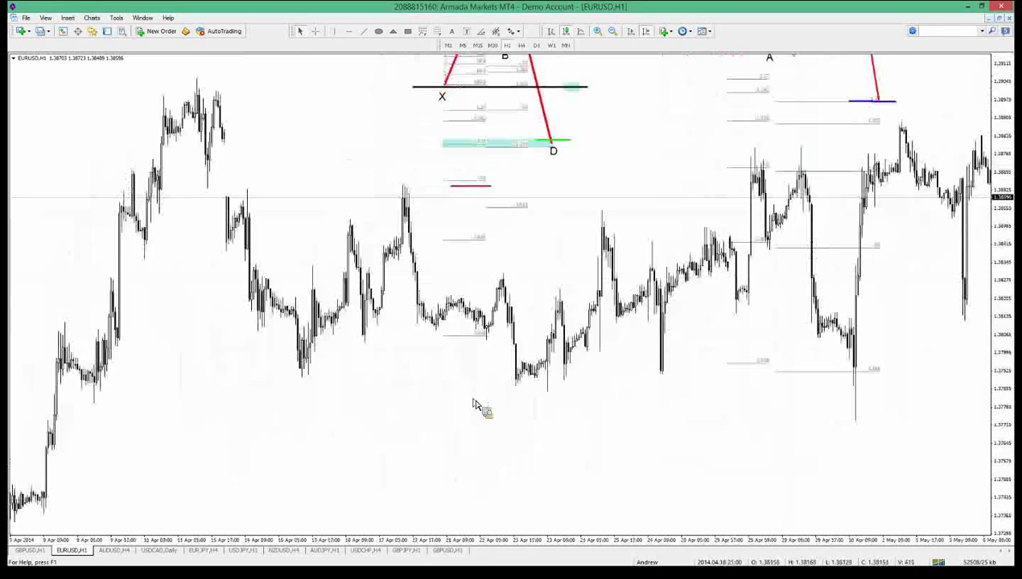
scroll(475, 405, up, 2)
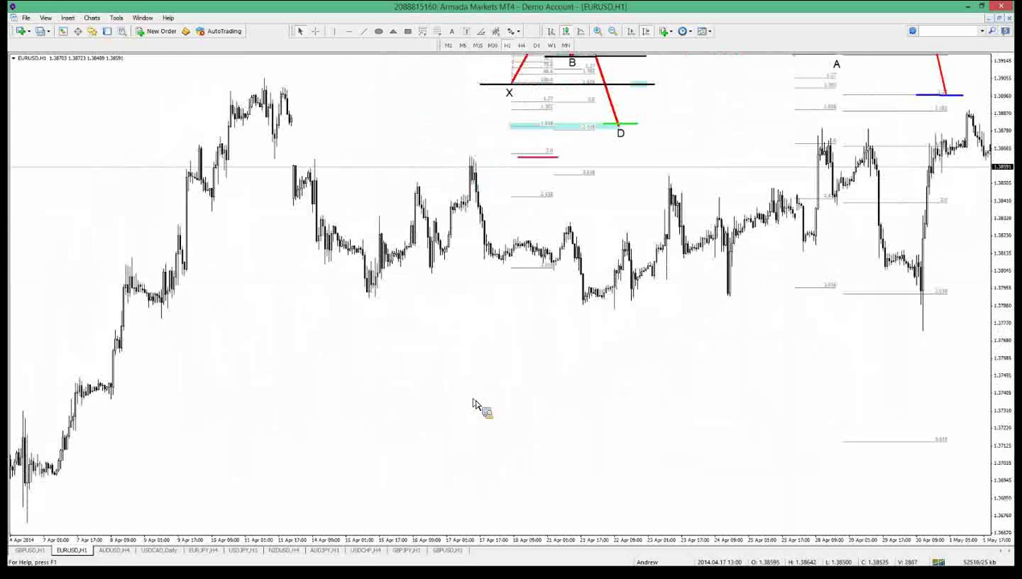
Step: Switch to the GBPUSD chart and set its timeframe to M30
click(40, 551)
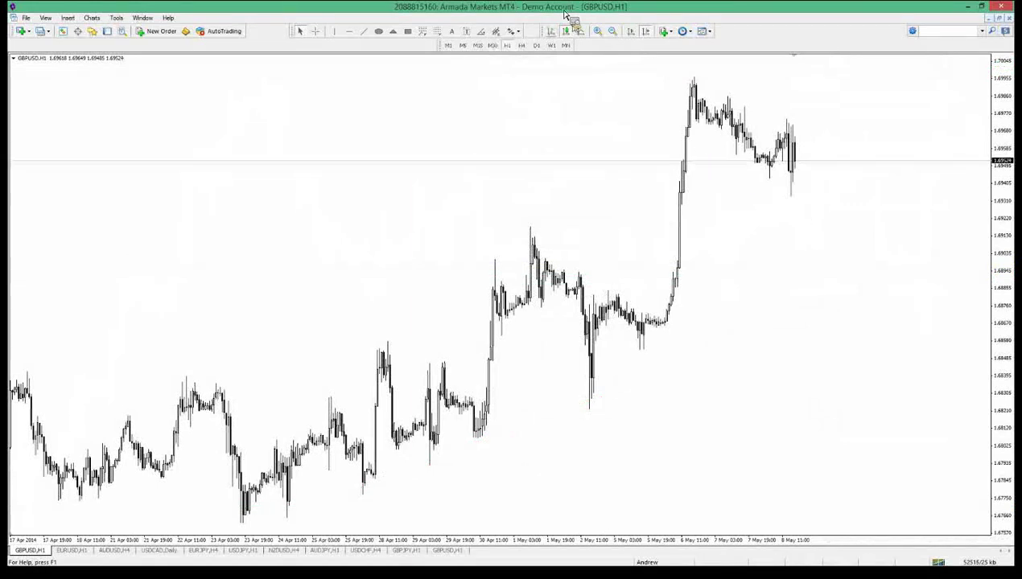
click(492, 45)
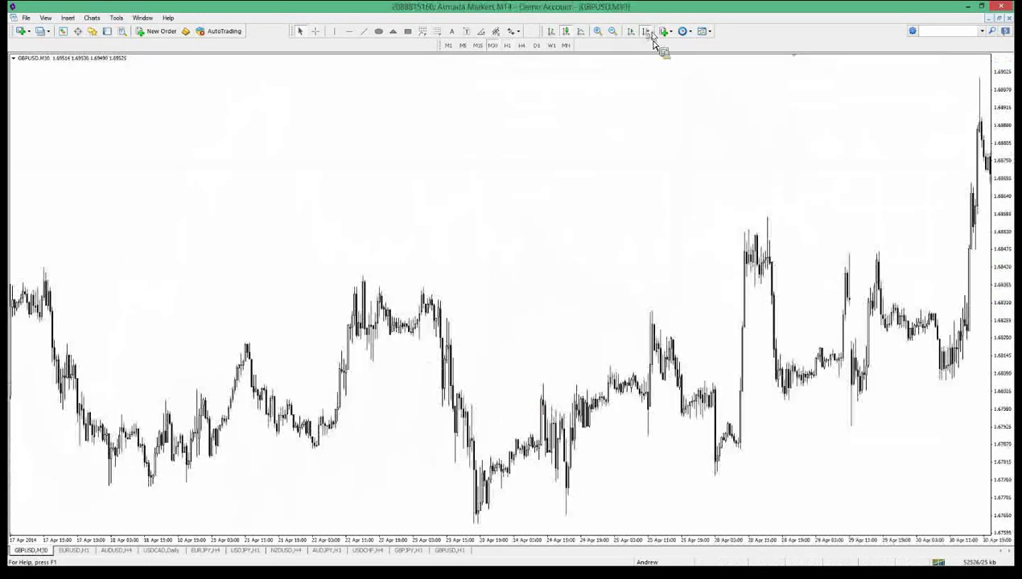
click(651, 33)
scroll(346, 385, up, 3)
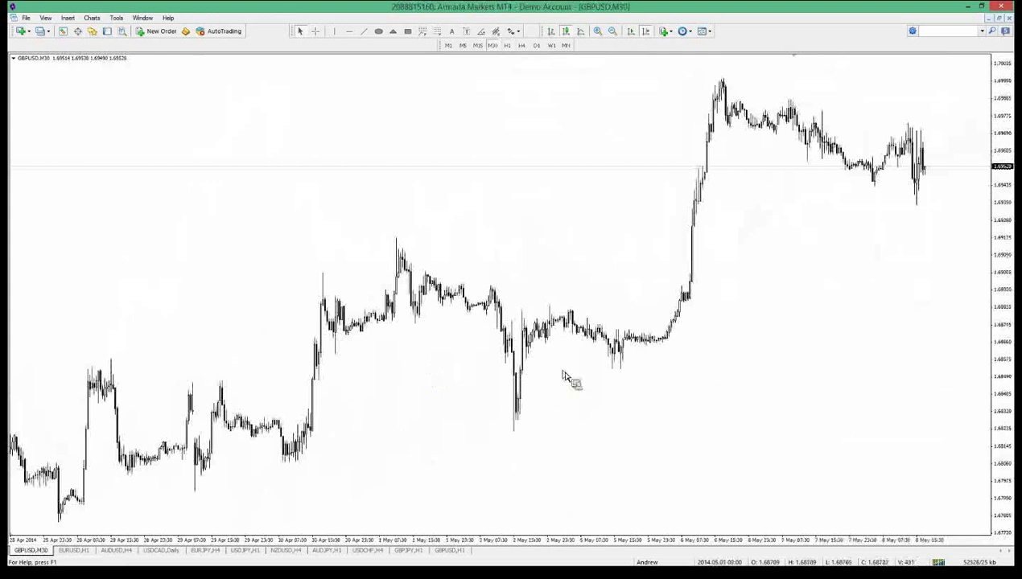
Step: Draw a trendline from the 1 May swing high to the 2 May swing low as the XA leg and colour it Lime
click(363, 31)
drag(396, 240, 516, 436)
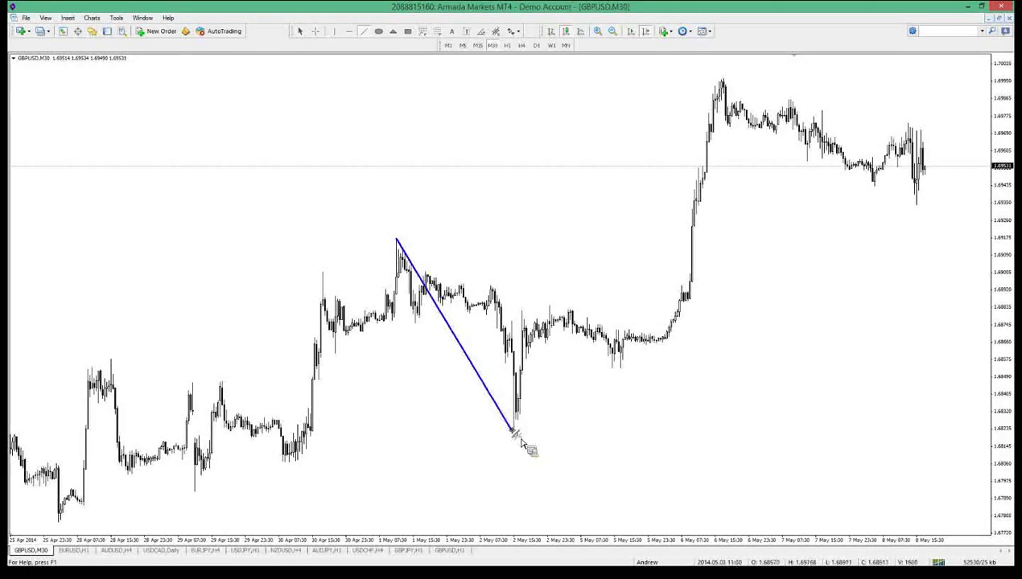
right_click(515, 435)
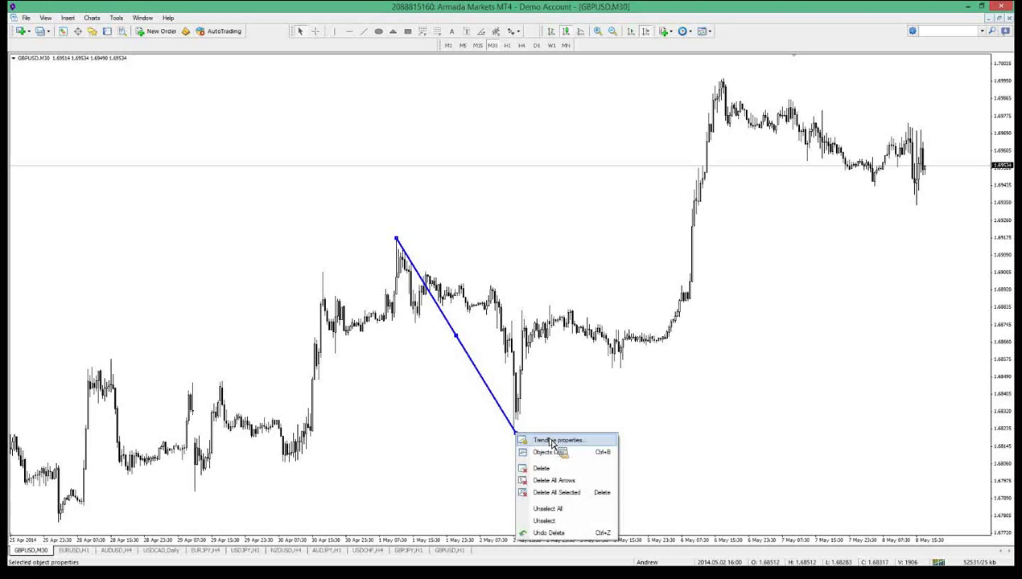
click(555, 442)
click(520, 296)
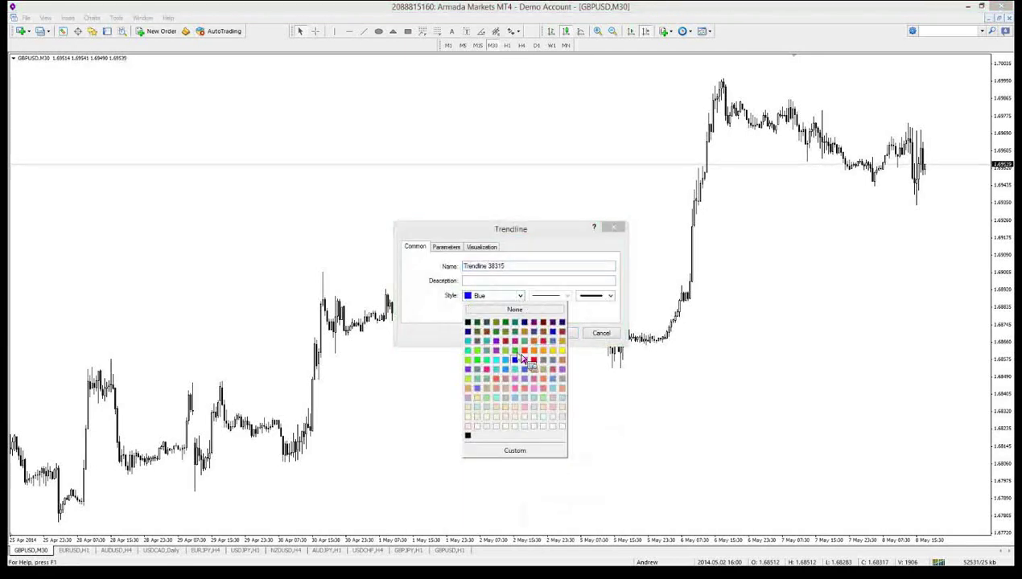
click(484, 361)
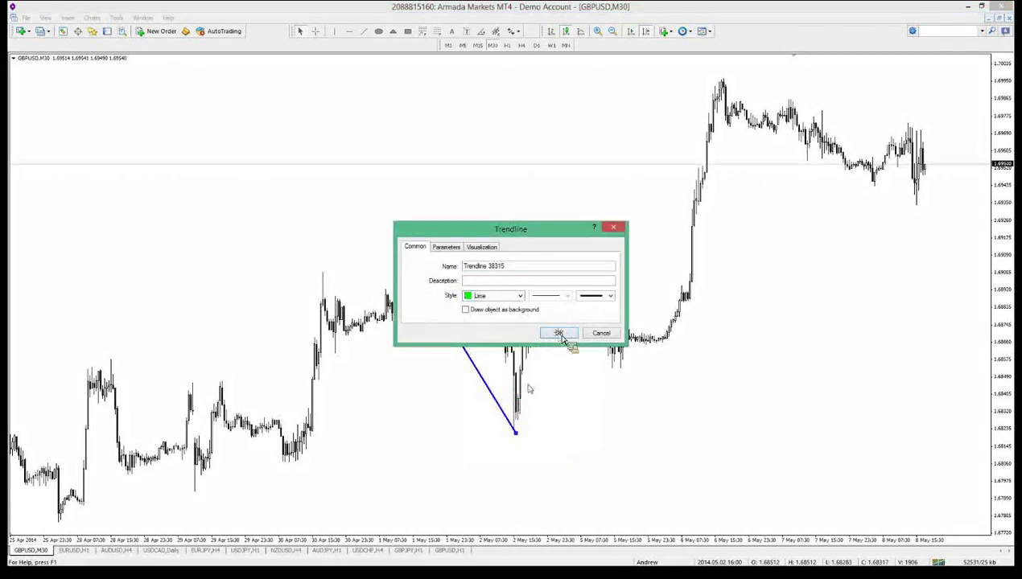
click(563, 334)
double_click(516, 434)
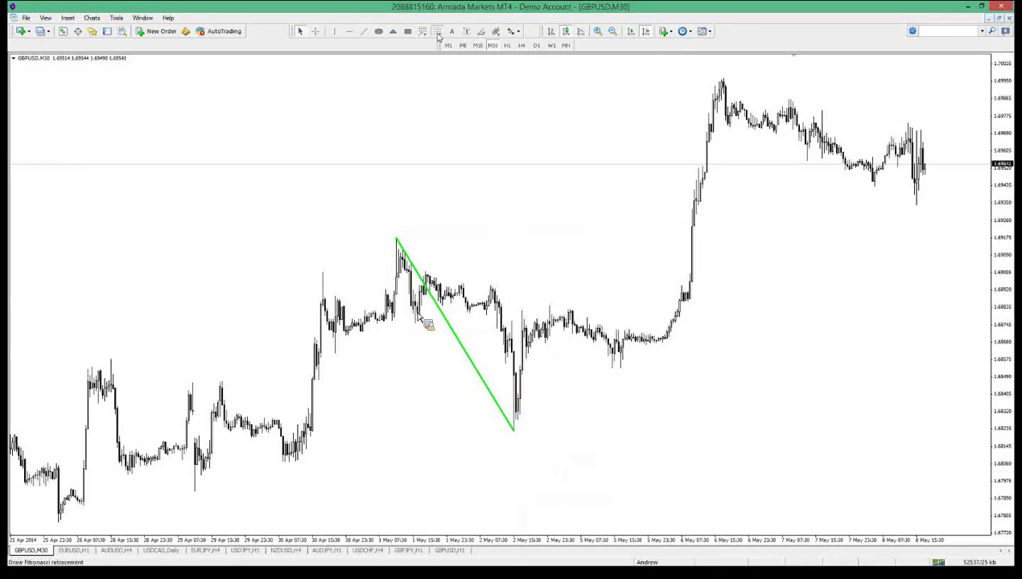
Step: Apply a Fibonacci retracement to the XA leg and highlight its 61.8 level with a rectangle
drag(395, 240, 410, 435)
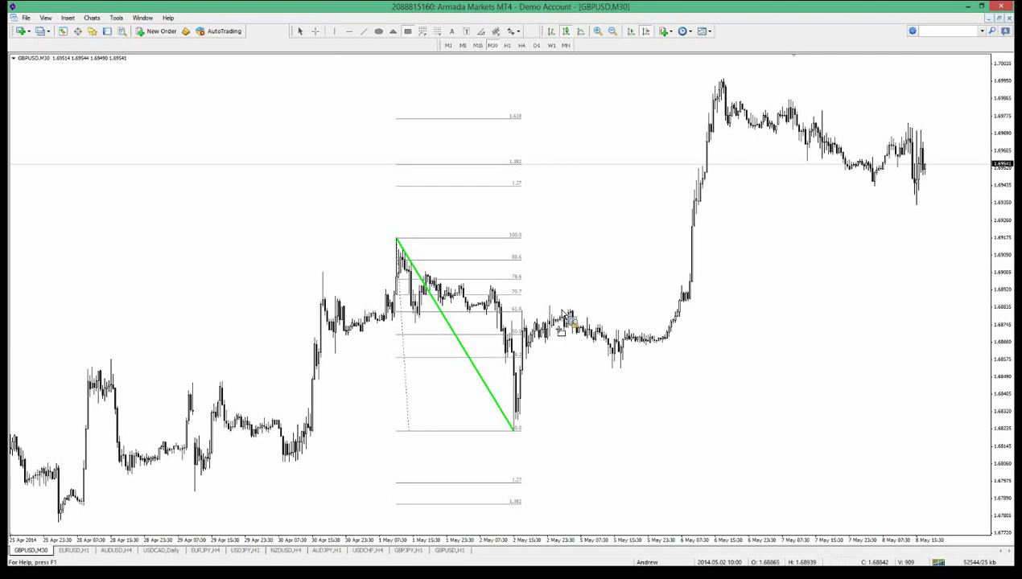
drag(508, 307, 581, 314)
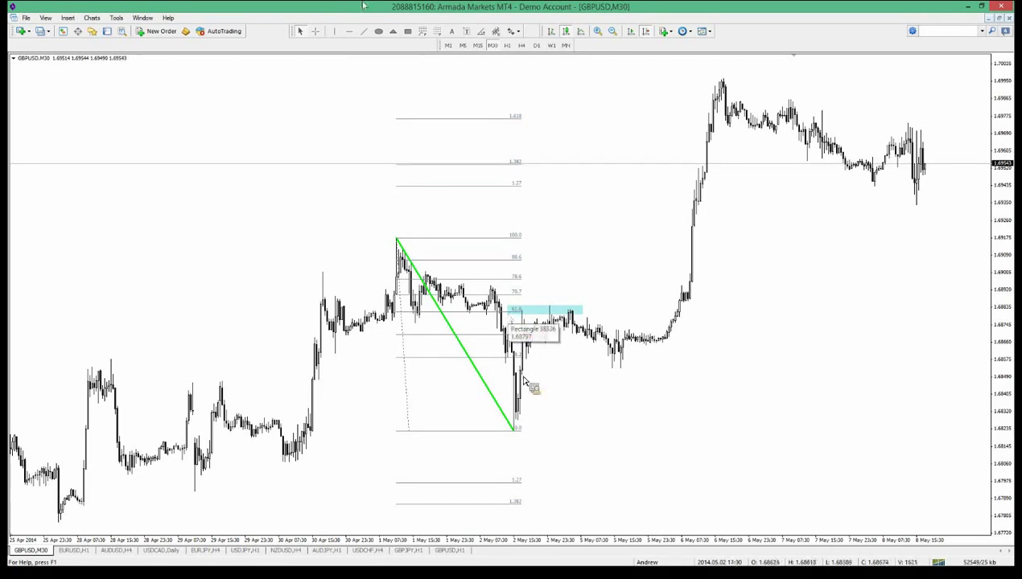
Step: Draw the AB leg as a trendline from the 2 May low up to the swing high at the highlighted 61.8 level
click(363, 31)
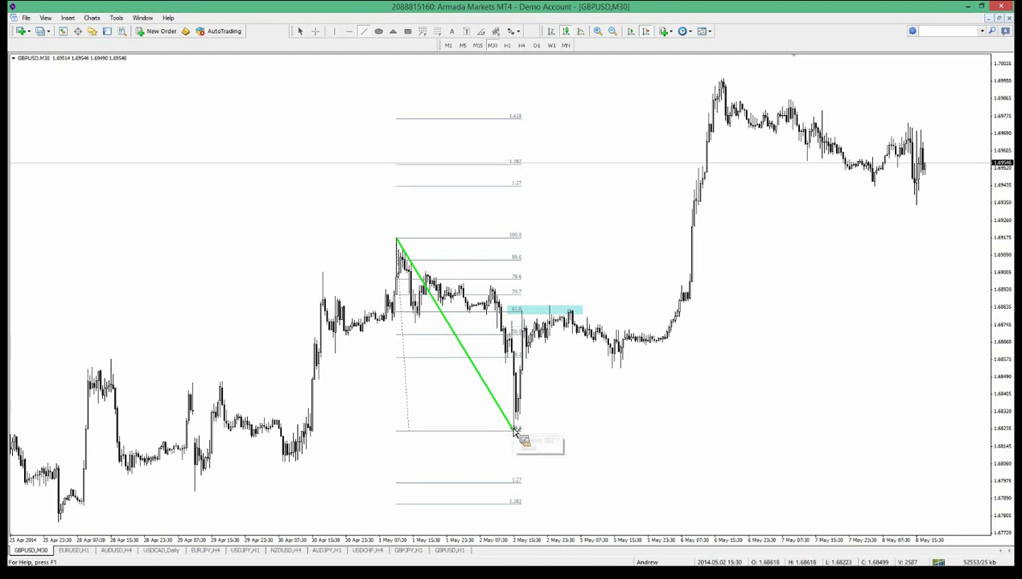
drag(515, 431, 550, 307)
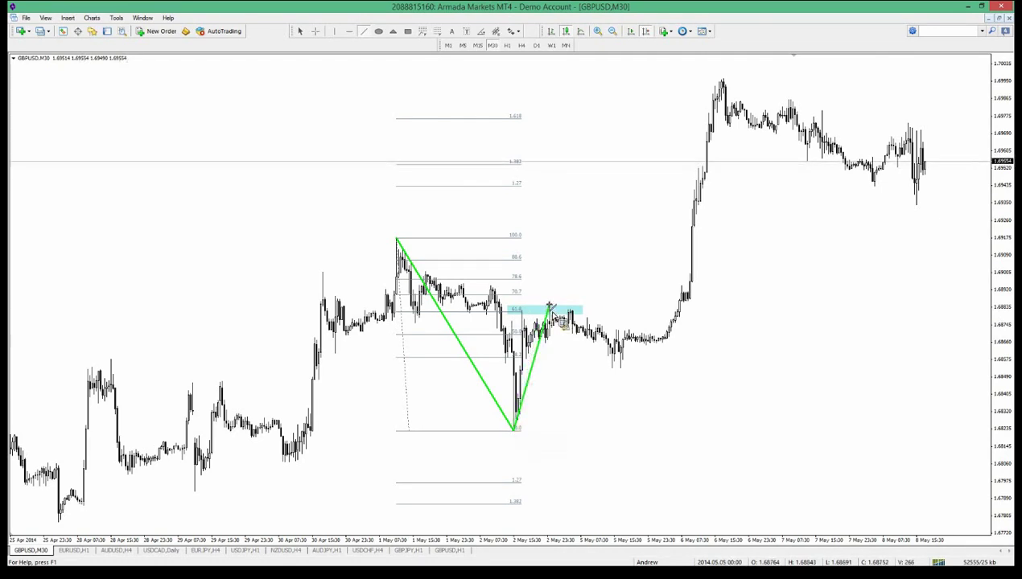
Step: Label the starting high of the first leg X and the low at its end A
click(452, 32)
click(395, 225)
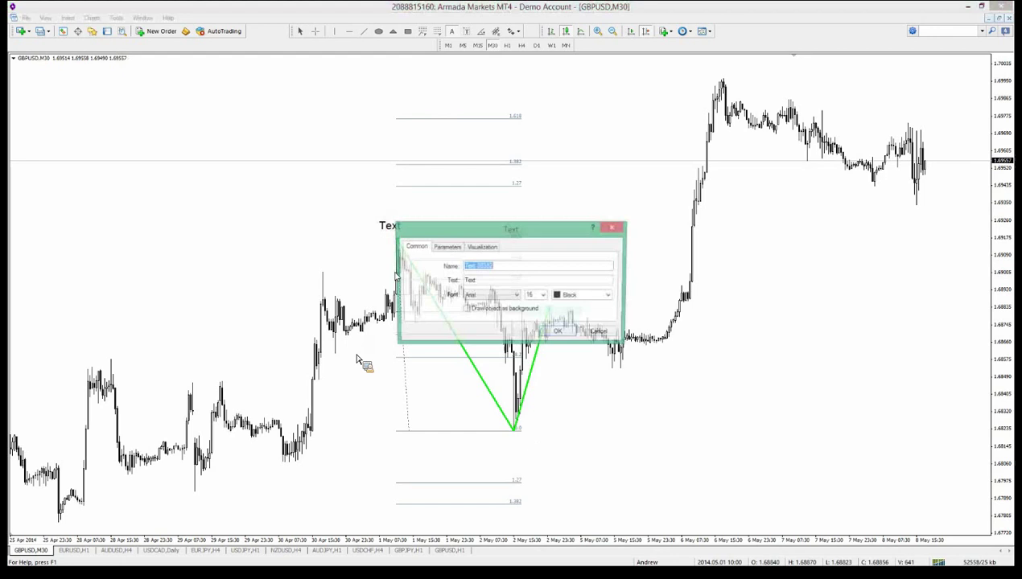
double_click(471, 280)
text(X)
key(Return)
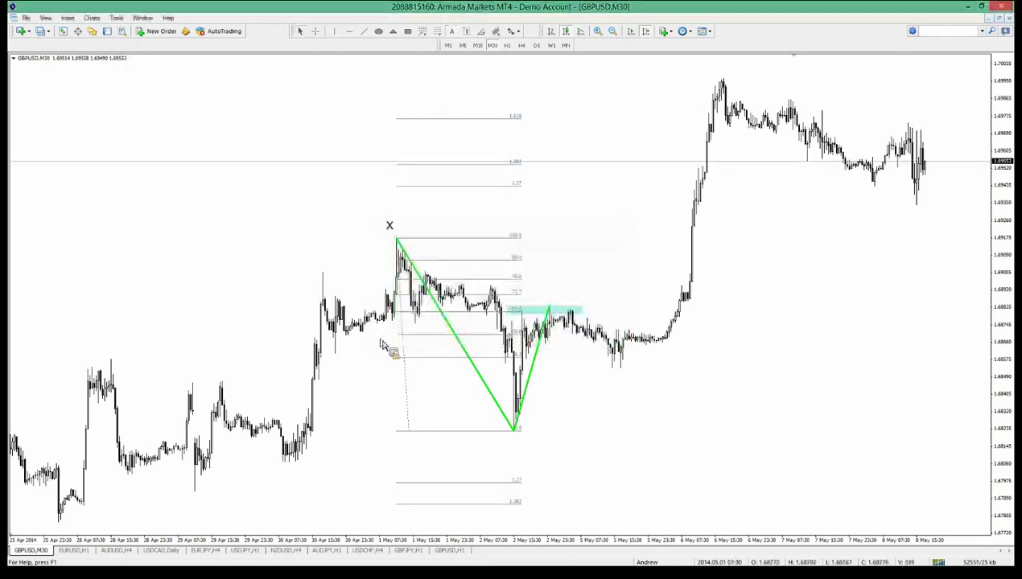
click(516, 435)
key(Tab)
text(A)
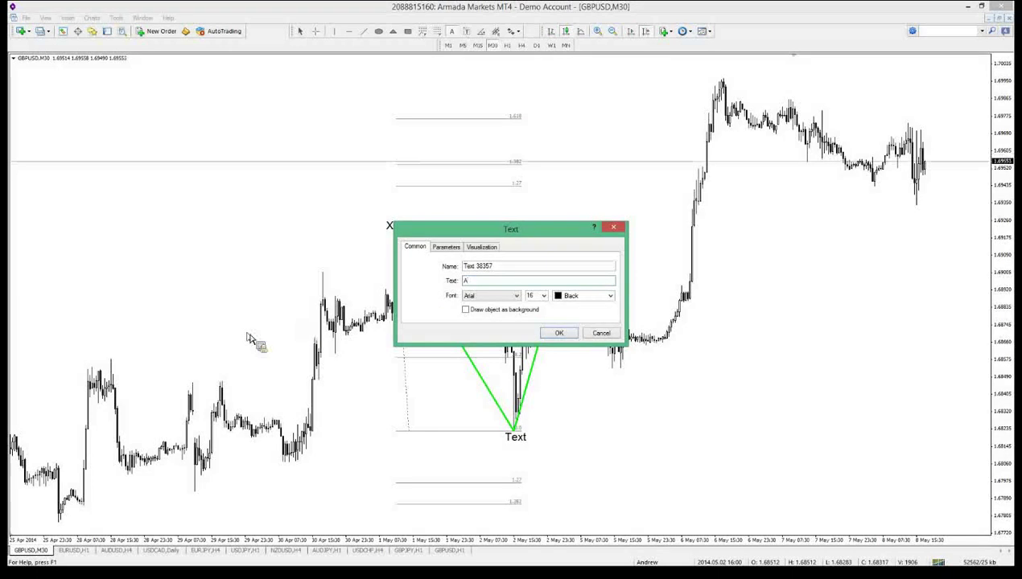
key(Return)
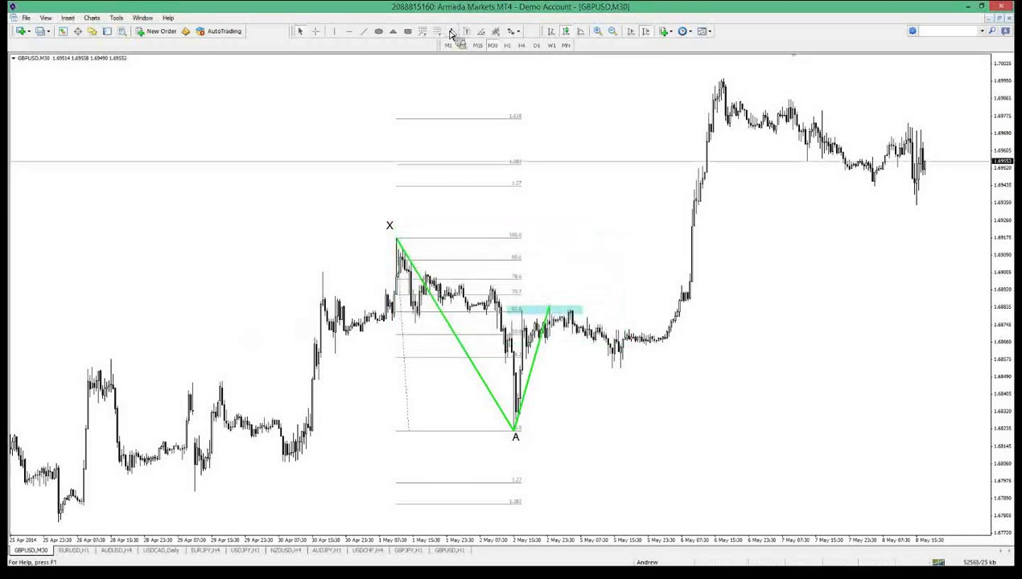
Step: Draw the BC leg as a trendline from the highlighted swing high down to the 5 May low and label its start B
click(364, 31)
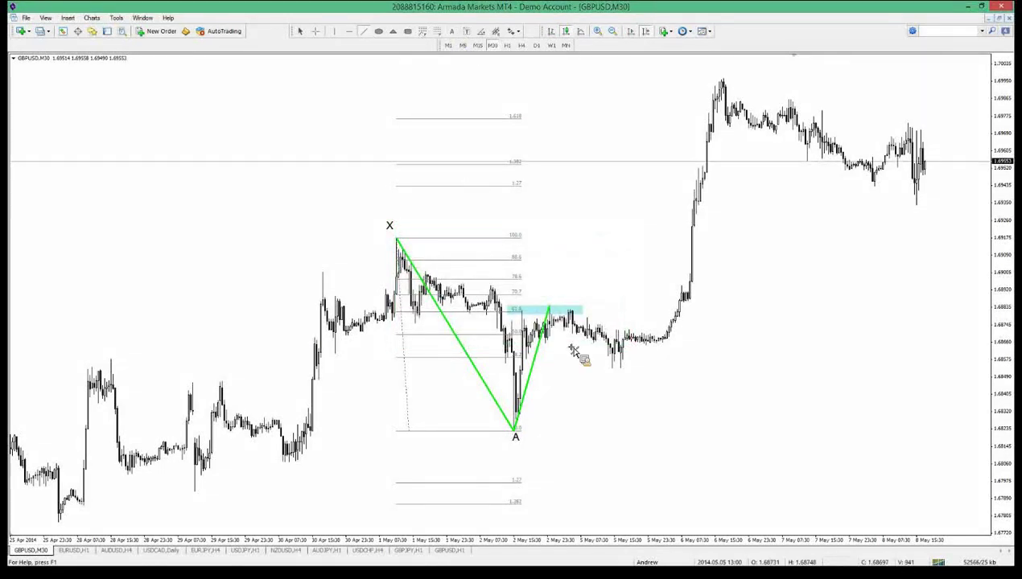
drag(549, 306, 613, 369)
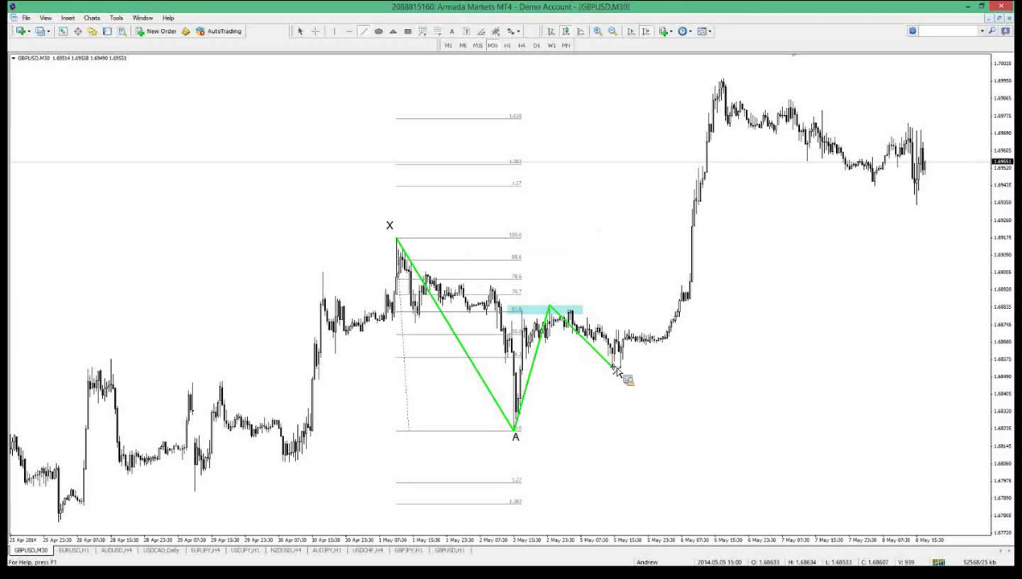
click(454, 33)
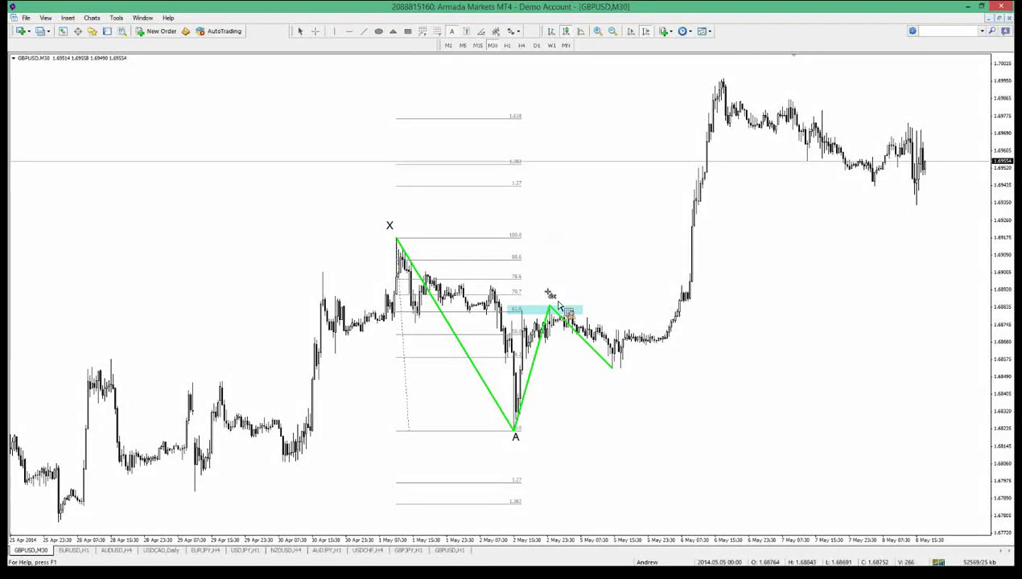
click(550, 291)
double_click(480, 281)
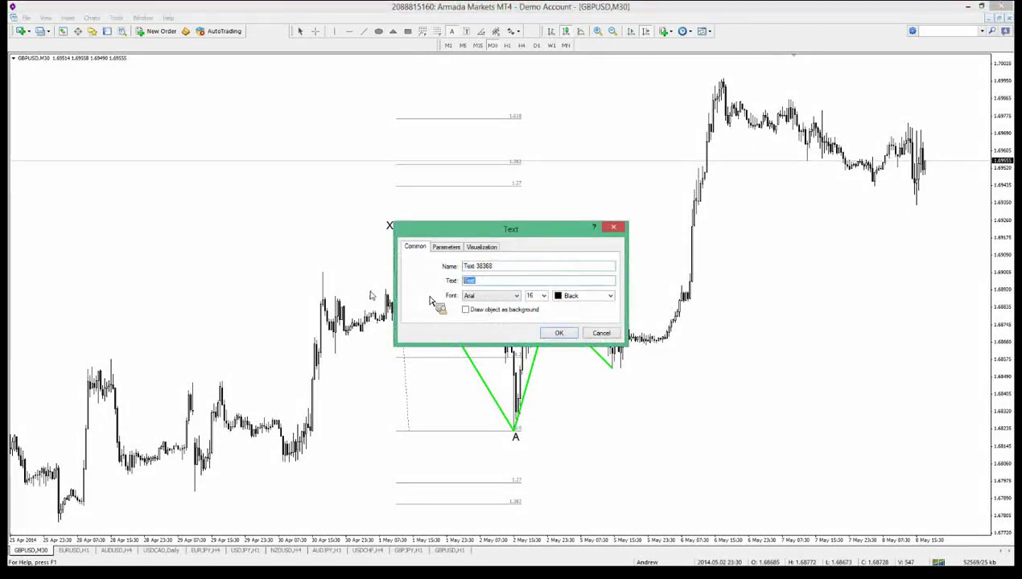
text(B)
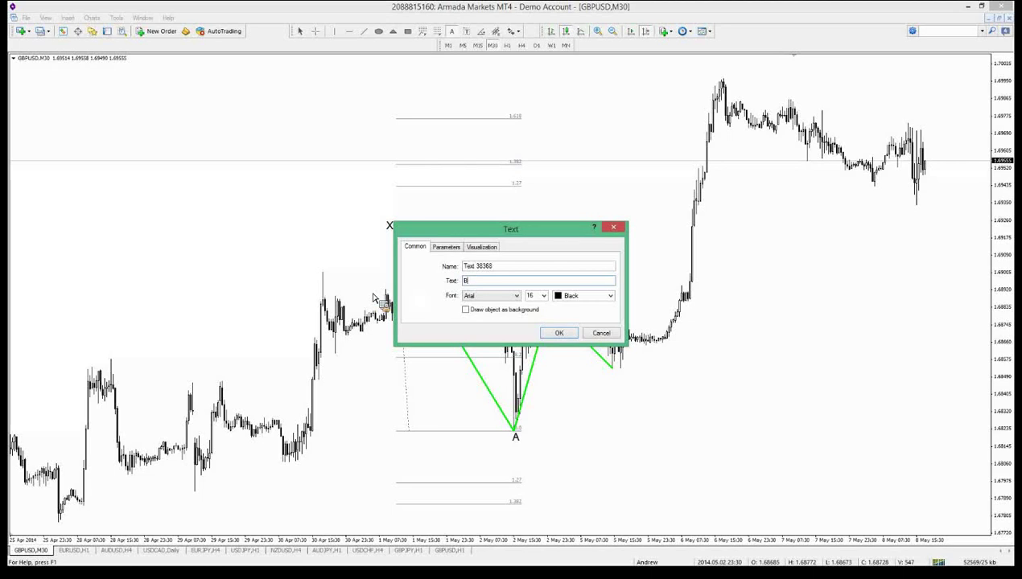
key(Return)
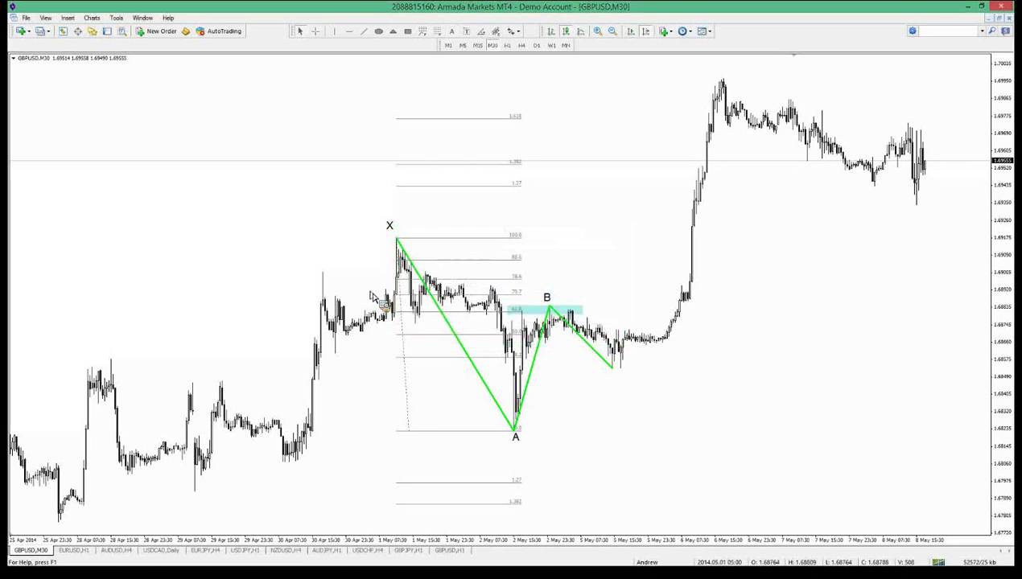
Step: Apply a Fibonacci retracement to the AB leg and check the 5 May low against its 50.0 level
click(451, 32)
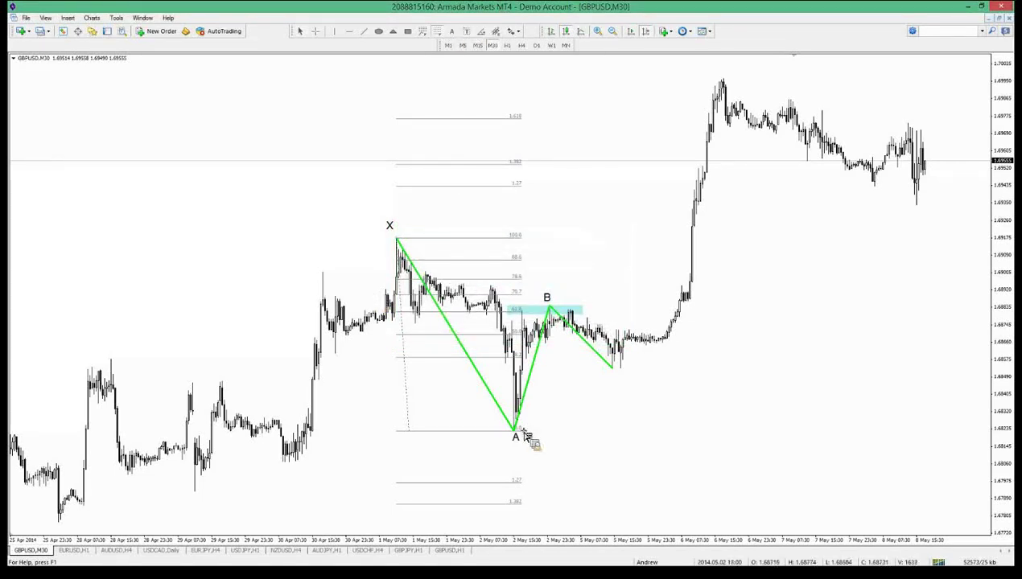
drag(524, 435, 531, 312)
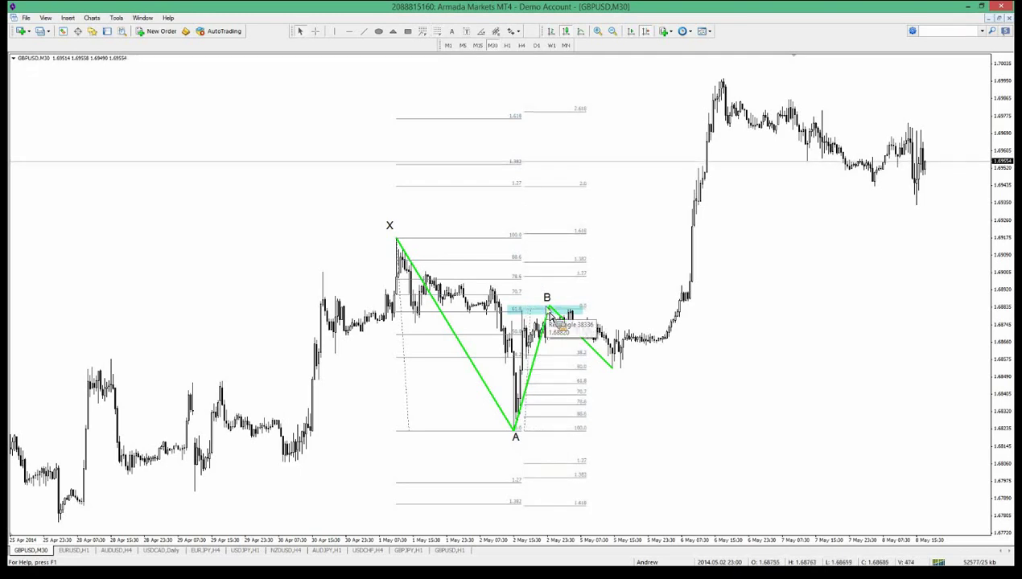
drag(602, 358, 600, 370)
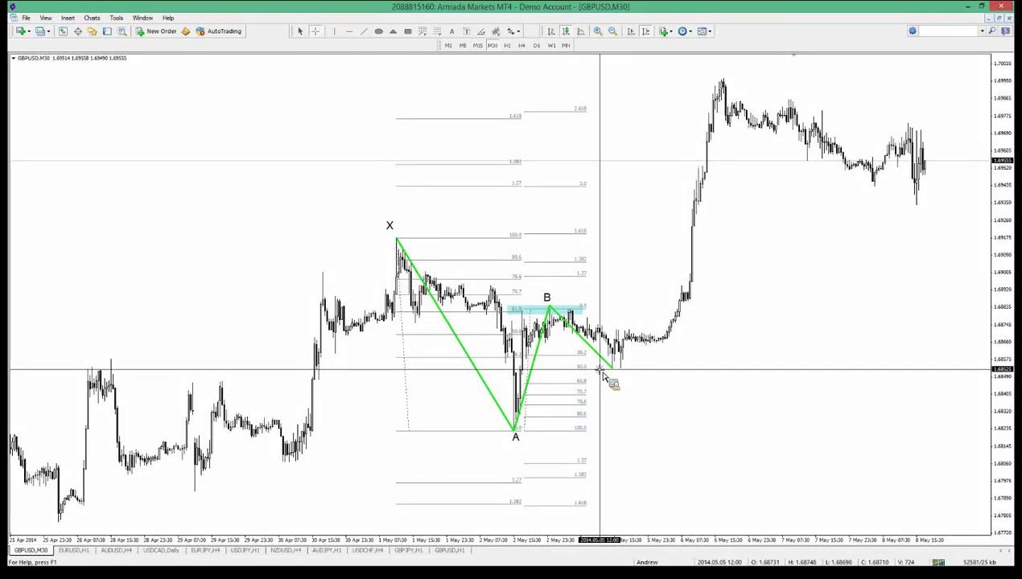
drag(601, 370, 601, 375)
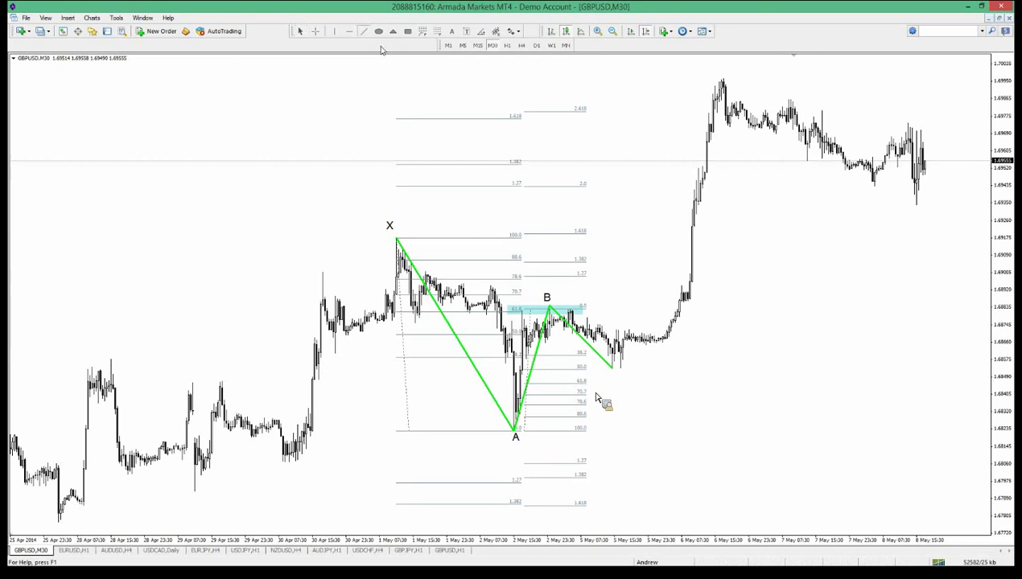
Step: Draw the CD leg upward from the 5 May low and highlight the zone between the XA 1.618 and AB 2.618 levels with a rectangle
drag(614, 370, 671, 221)
click(407, 32)
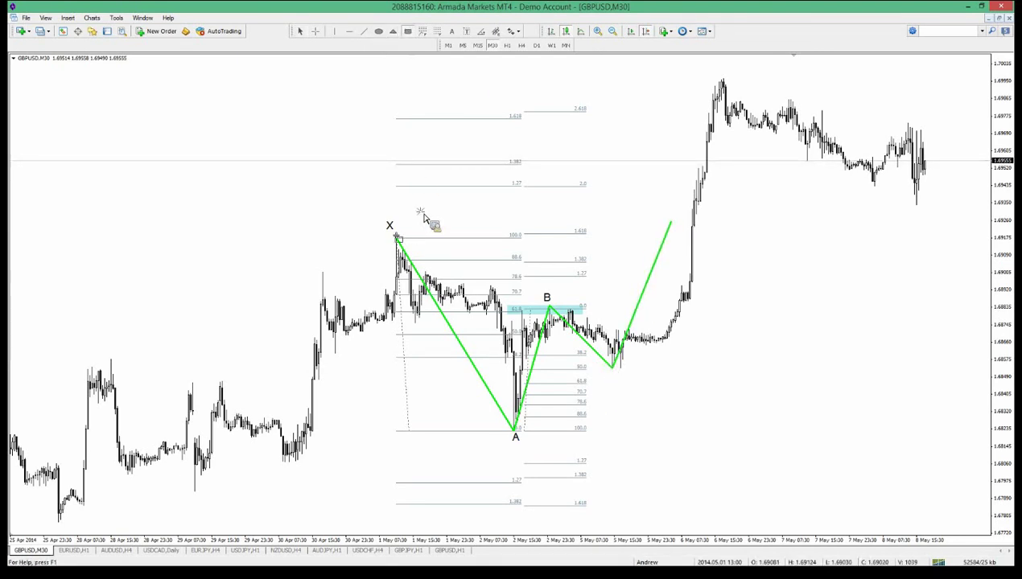
drag(394, 235, 443, 243)
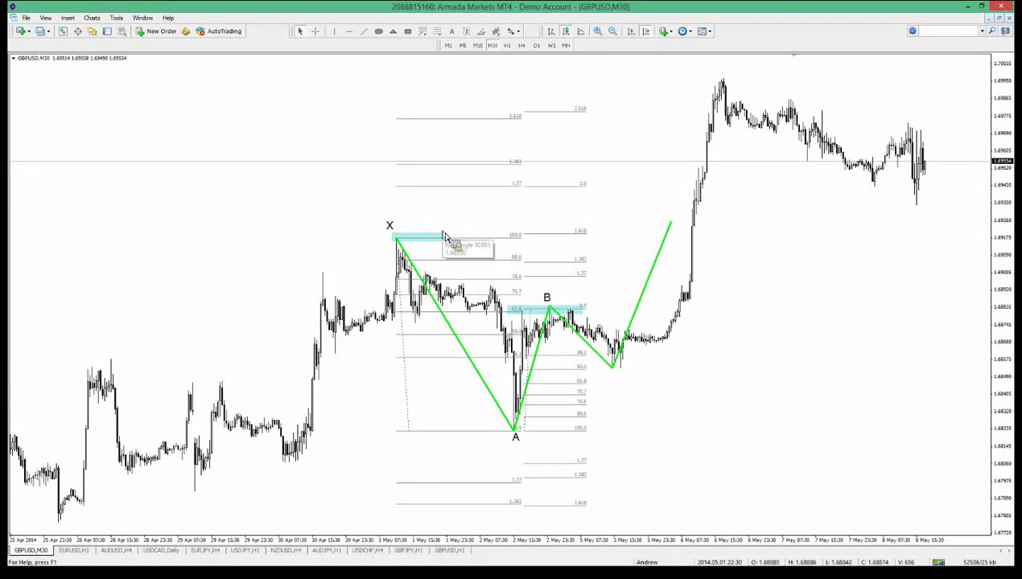
drag(444, 236, 578, 112)
middle_click(567, 119)
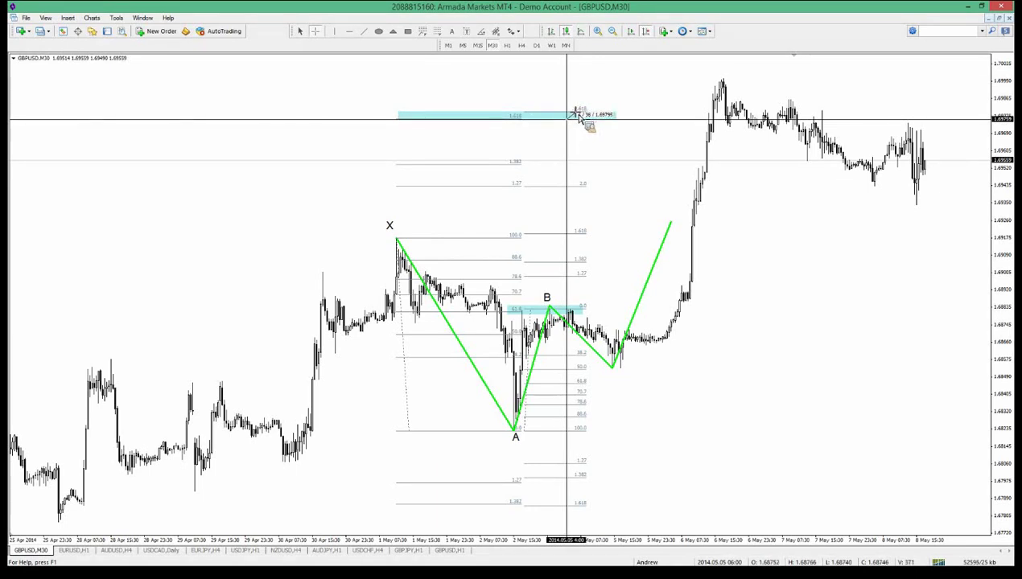
drag(576, 113, 579, 117)
Step: Extend the CD leg's upper end to the 6 May rally at the height of the highlighted extension zone and check its level
double_click(671, 223)
drag(671, 222, 709, 115)
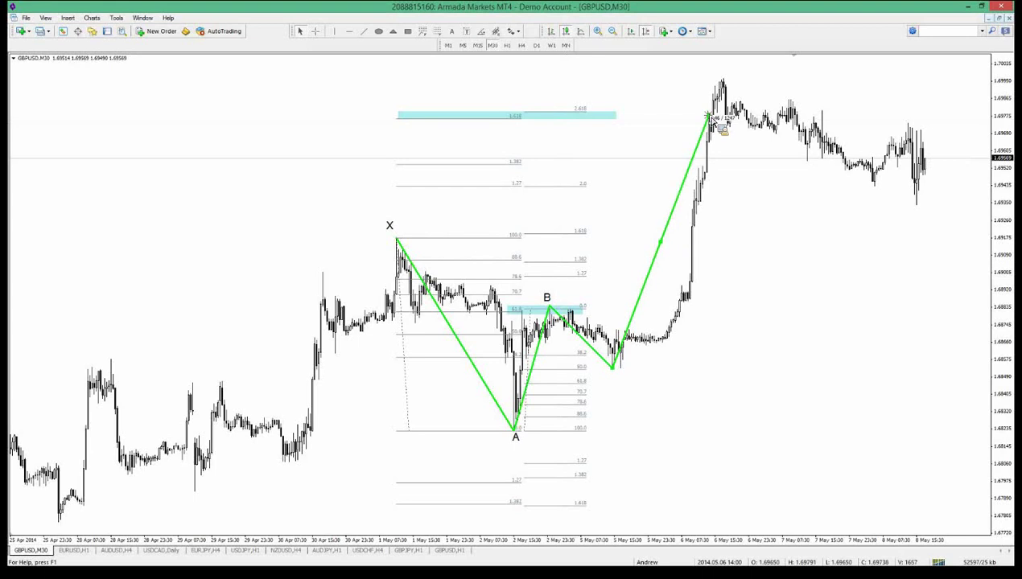
middle_click(709, 119)
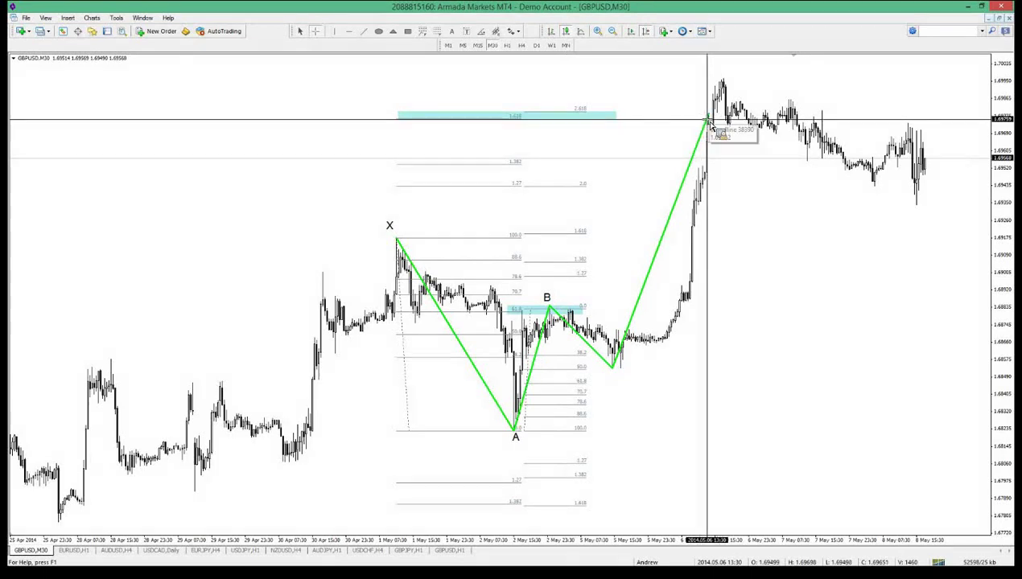
click(708, 119)
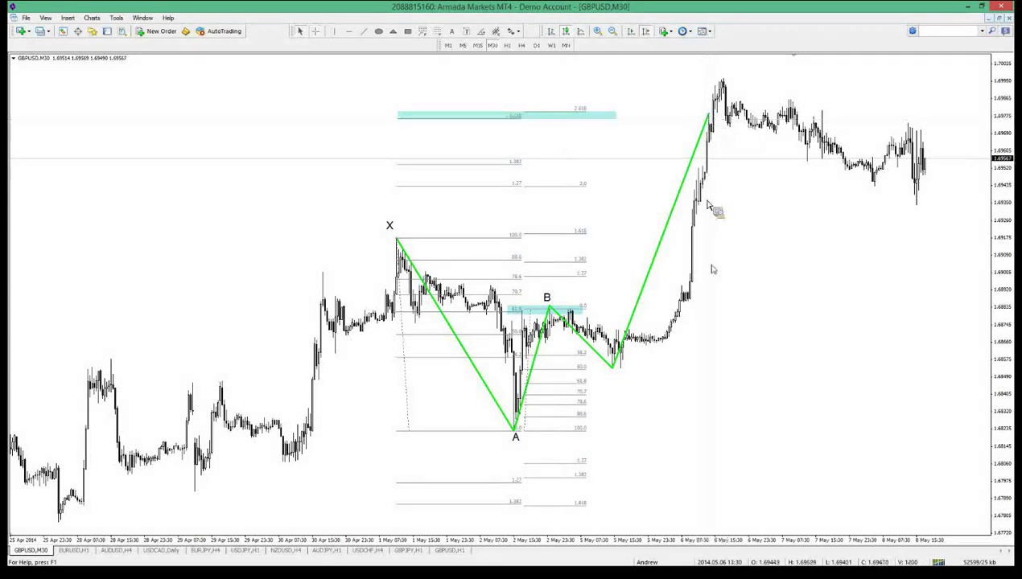
Step: Label the 5 May low C and the upper end of the last leg D
click(451, 32)
click(613, 380)
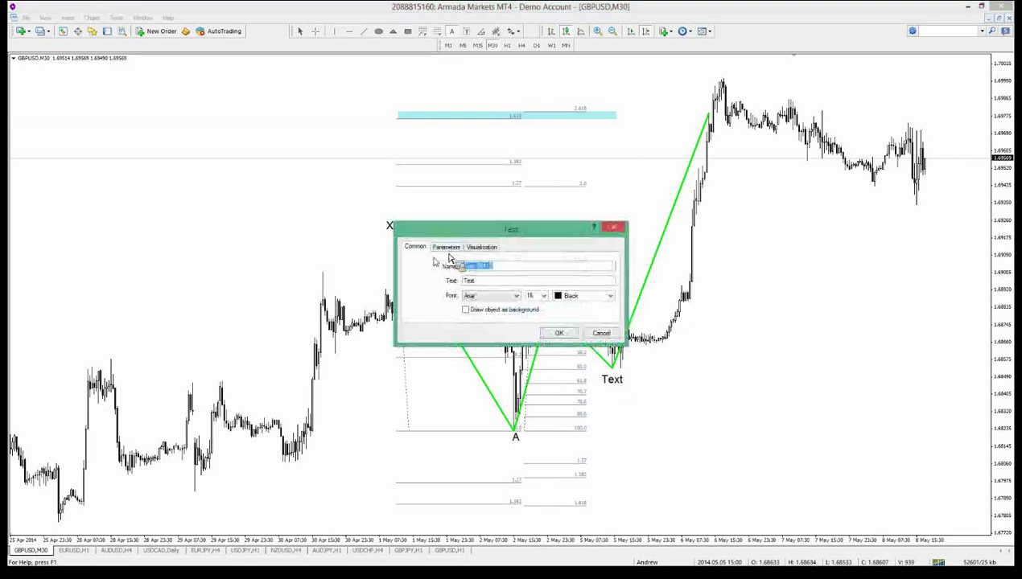
text(C)
key(Return)
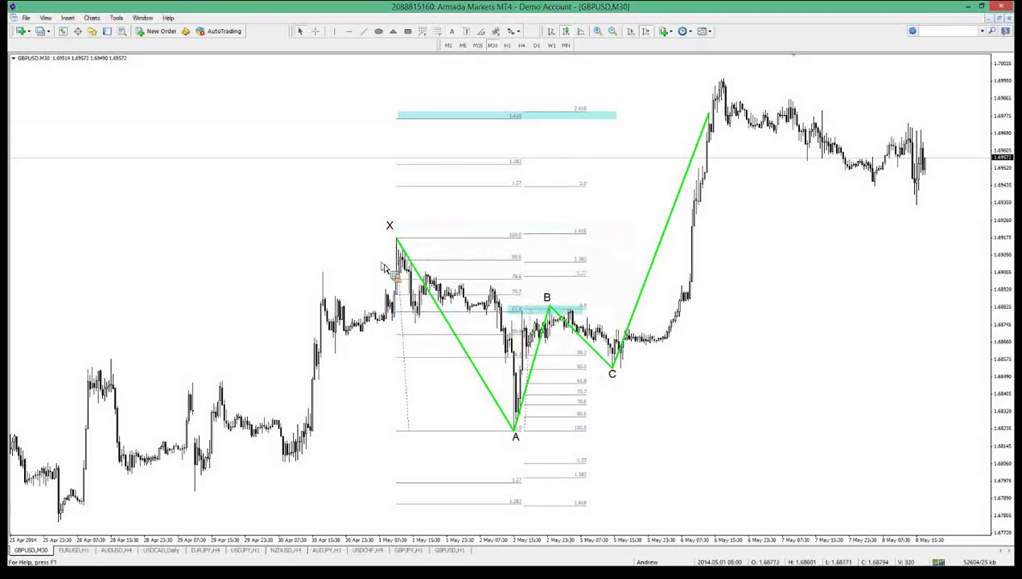
click(452, 31)
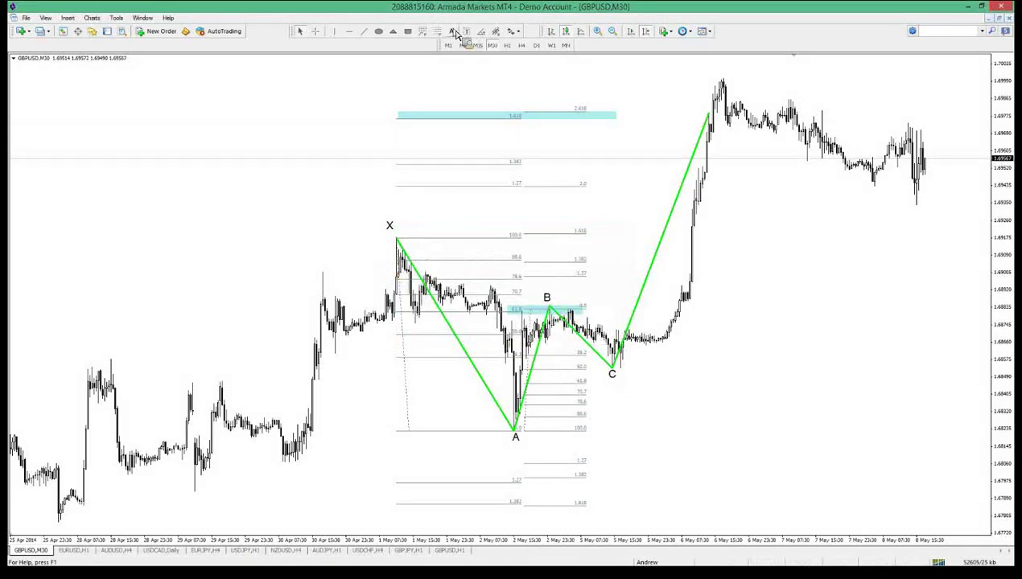
click(702, 98)
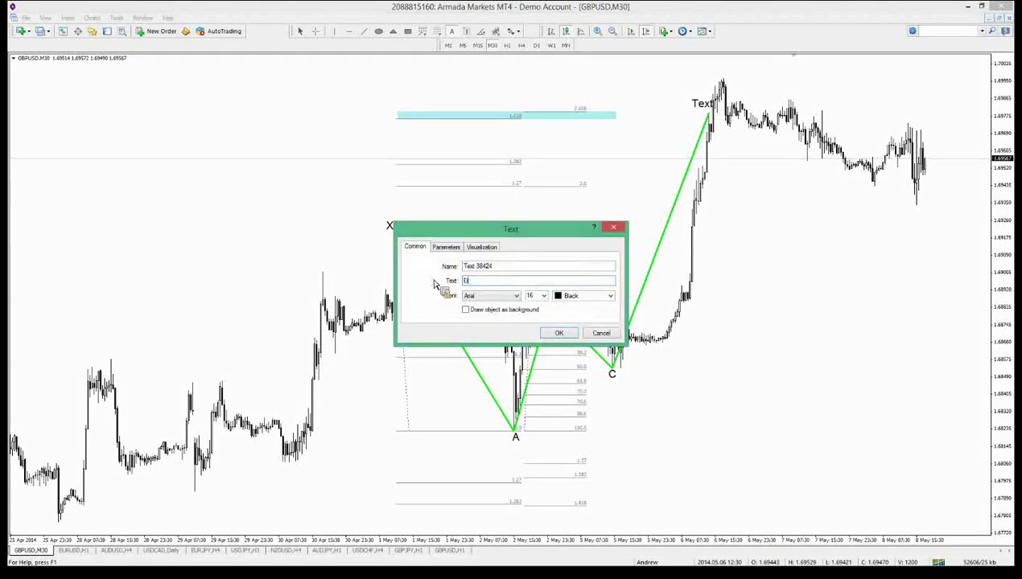
key(Return)
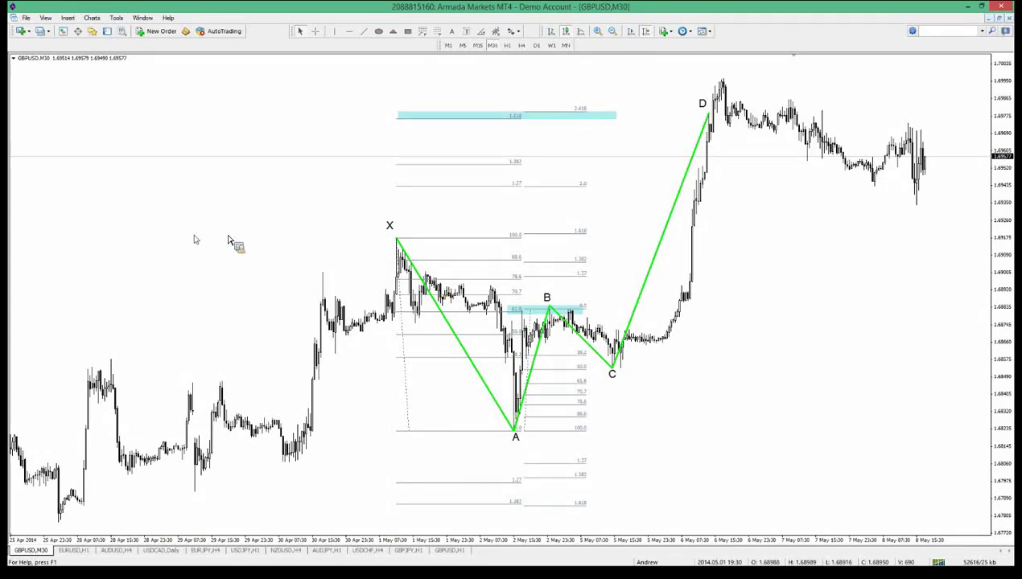
Step: Draw a short horizontal trendline just before point D at the XA 1.618 level
click(363, 31)
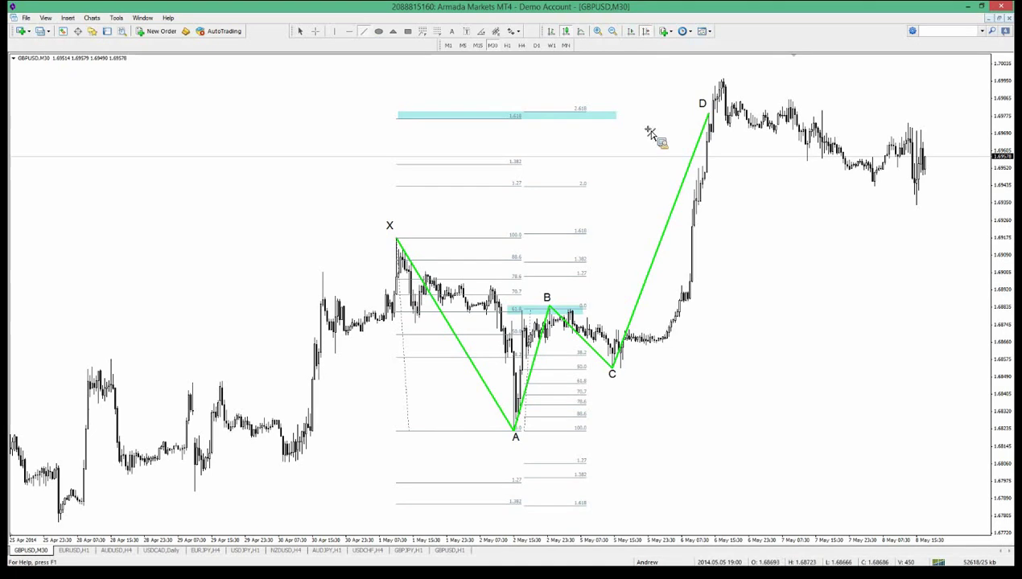
drag(659, 118, 692, 118)
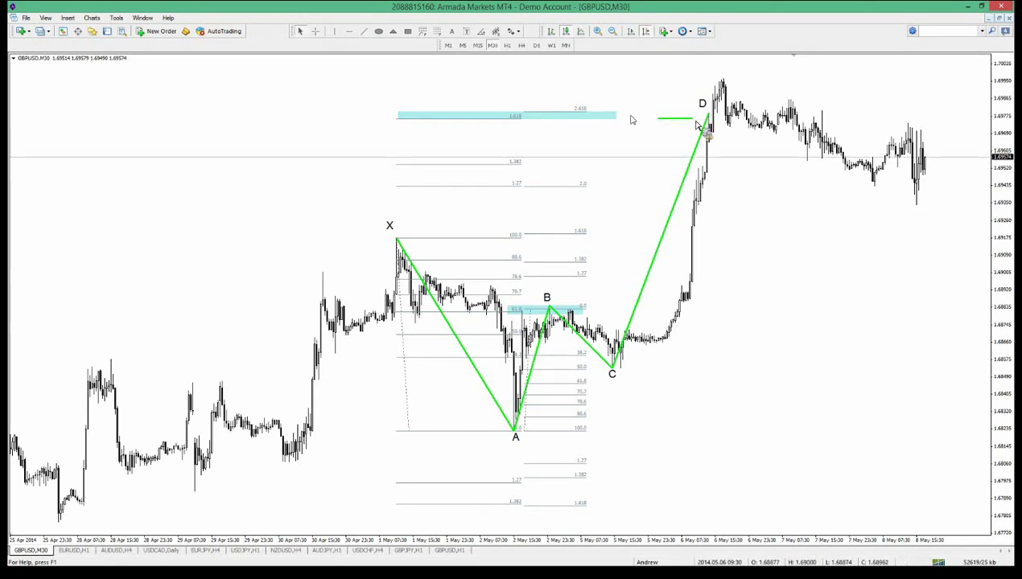
Step: Draw a short horizontal green trendline just above the 2.0 level of the XA retracement and measure its distance from the 1.618 level
middle_click(673, 119)
middle_click(672, 119)
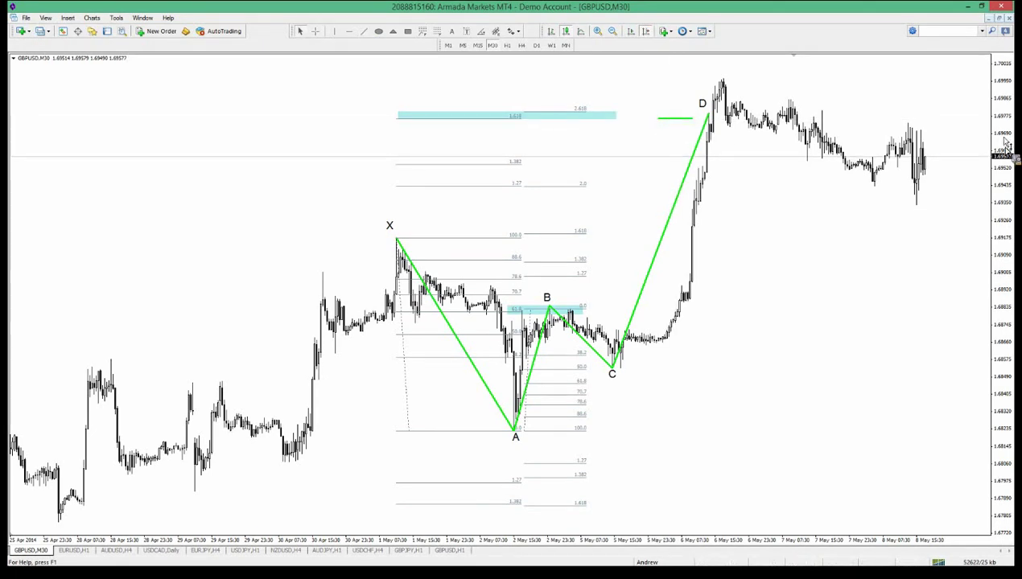
drag(999, 142, 1004, 157)
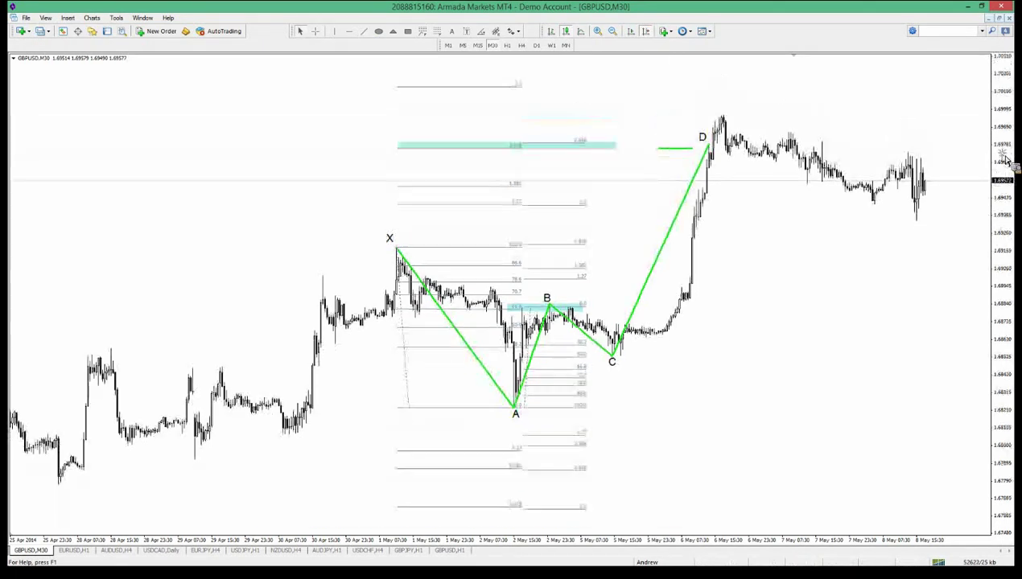
click(363, 33)
mouse_move(480, 75)
mouse_down()
mouse_move(524, 76)
mouse_move(483, 89)
mouse_up()
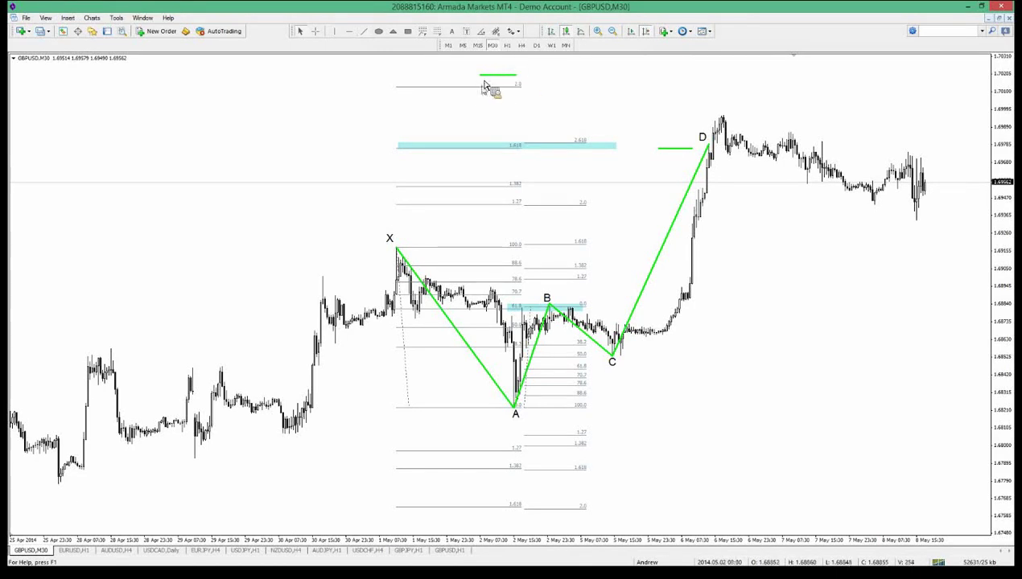
middle_click(497, 152)
drag(501, 148, 499, 75)
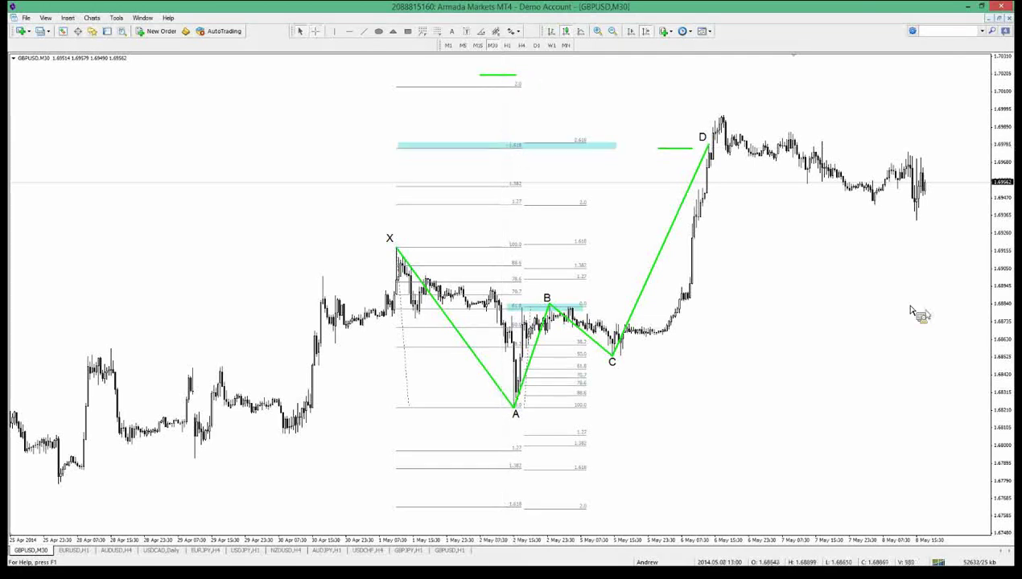
Step: Place horizontal lines at the low of point A (1.68224) and at the swing high just above D (1.69964)
drag(995, 332, 993, 215)
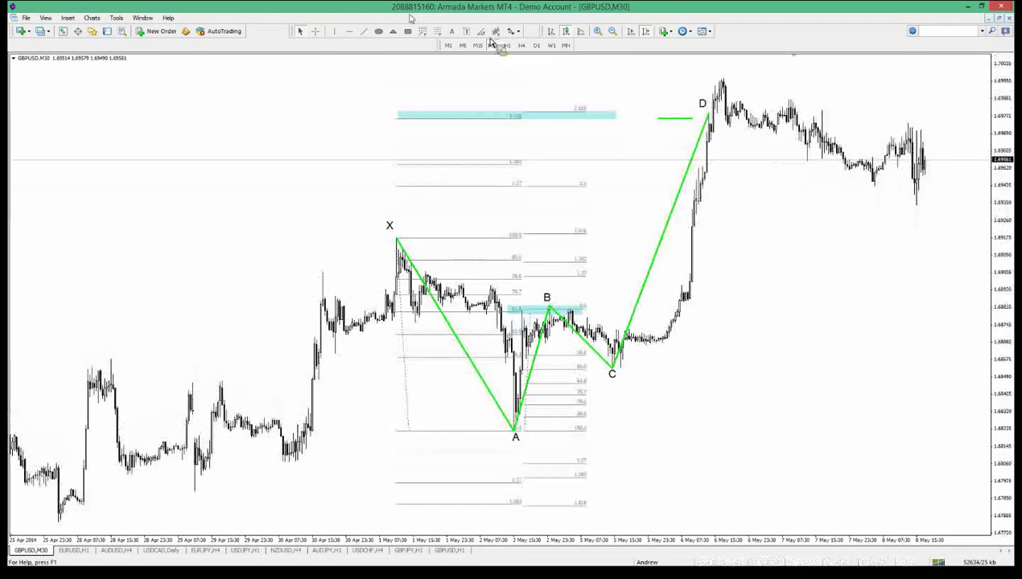
click(350, 31)
drag(797, 432, 797, 432)
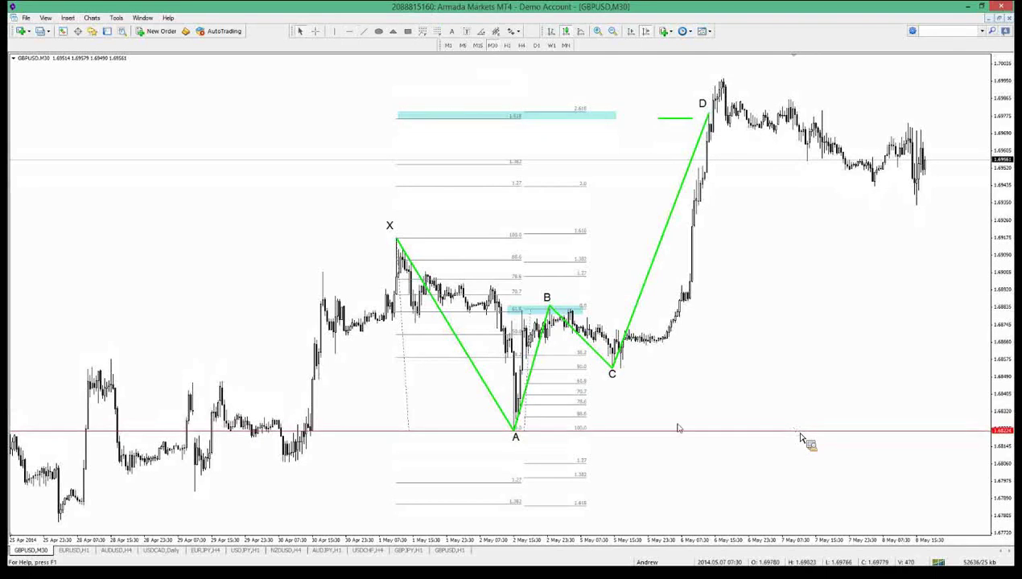
click(349, 31)
drag(747, 74, 741, 78)
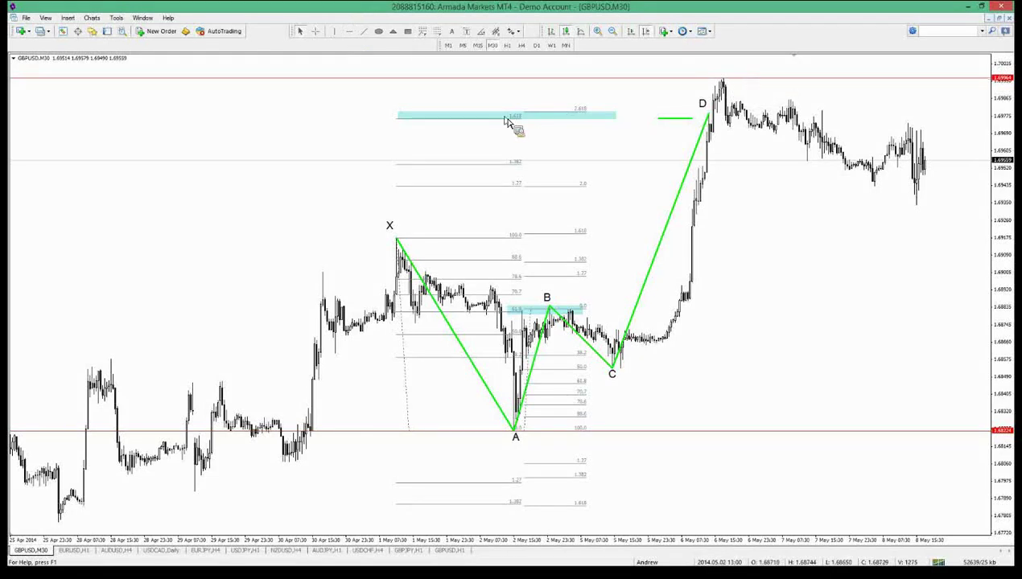
Step: Draw a Fibonacci retracement from the horizontal line at point A's low up to the line at the swing high
click(436, 34)
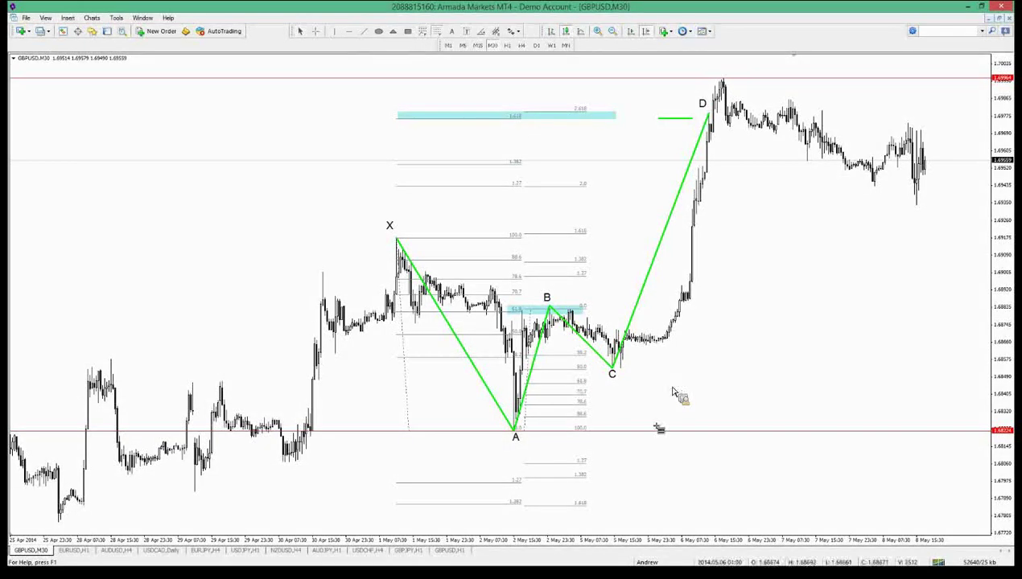
drag(653, 430, 666, 159)
drag(668, 211, 668, 79)
Step: Highlight the new retracement's 38.2 level with a thin rectangle and extend it past the latest candles
drag(893, 193, 655, 174)
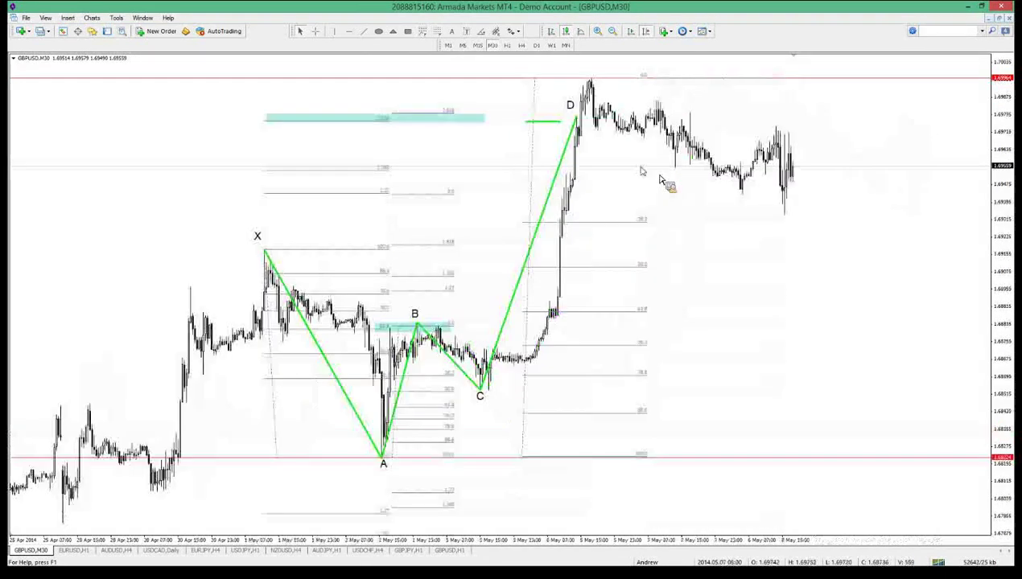
click(408, 32)
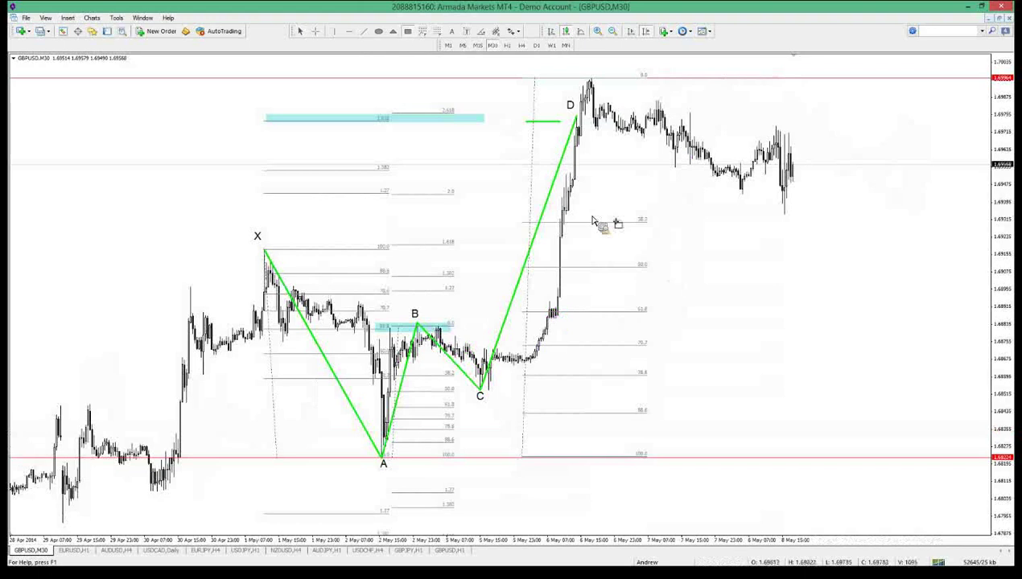
drag(518, 220, 694, 228)
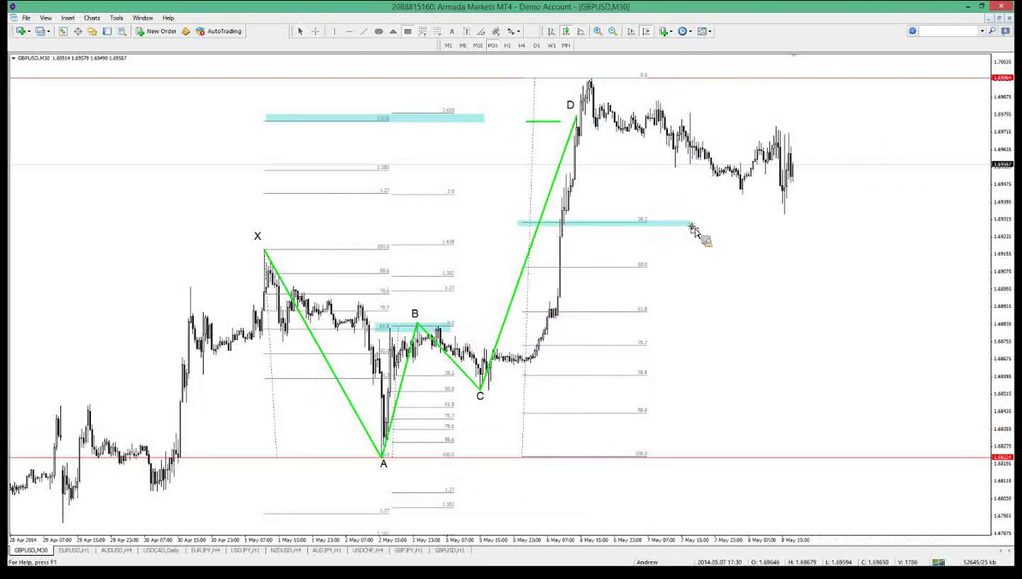
middle_click(662, 224)
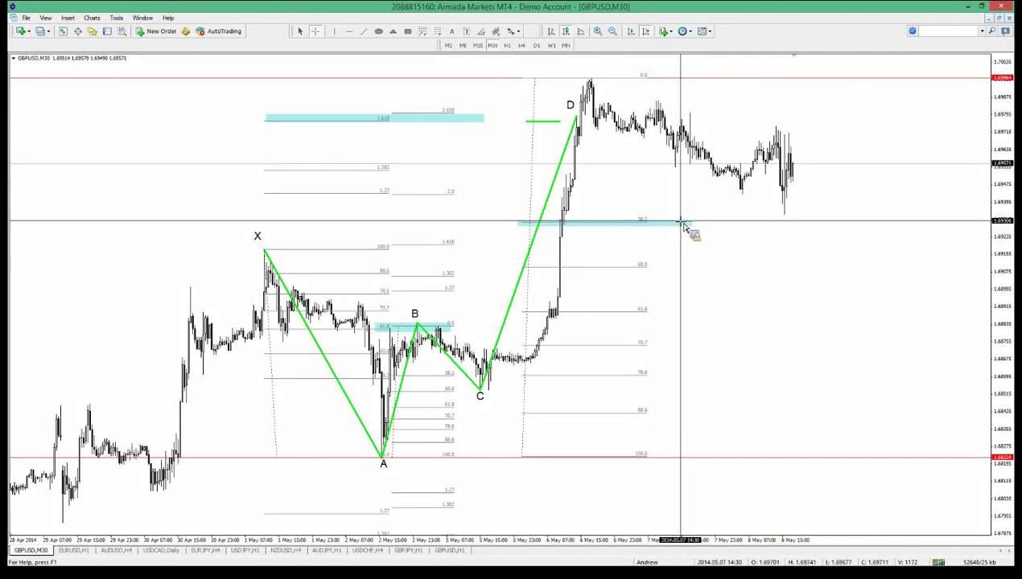
click(792, 216)
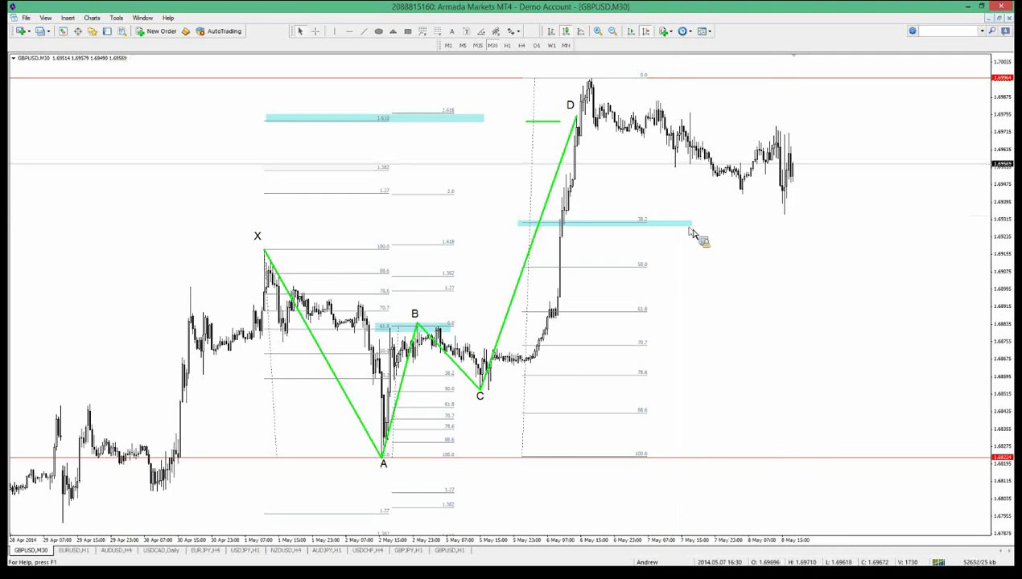
drag(691, 228, 826, 227)
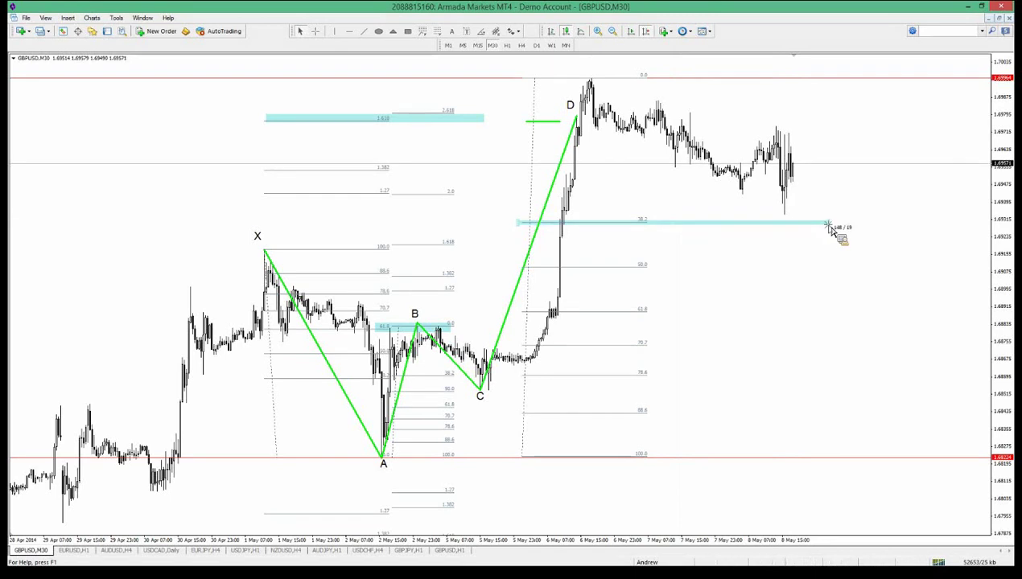
Step: Measure from the most recent swing low to the 38.2 zone and up past the line at the swing high
click(456, 32)
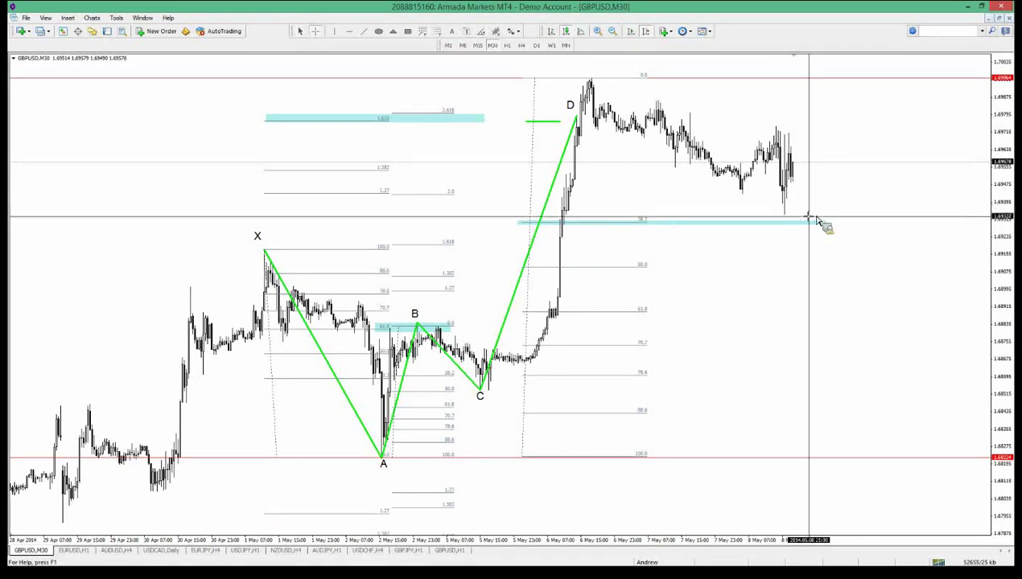
drag(812, 218, 597, 224)
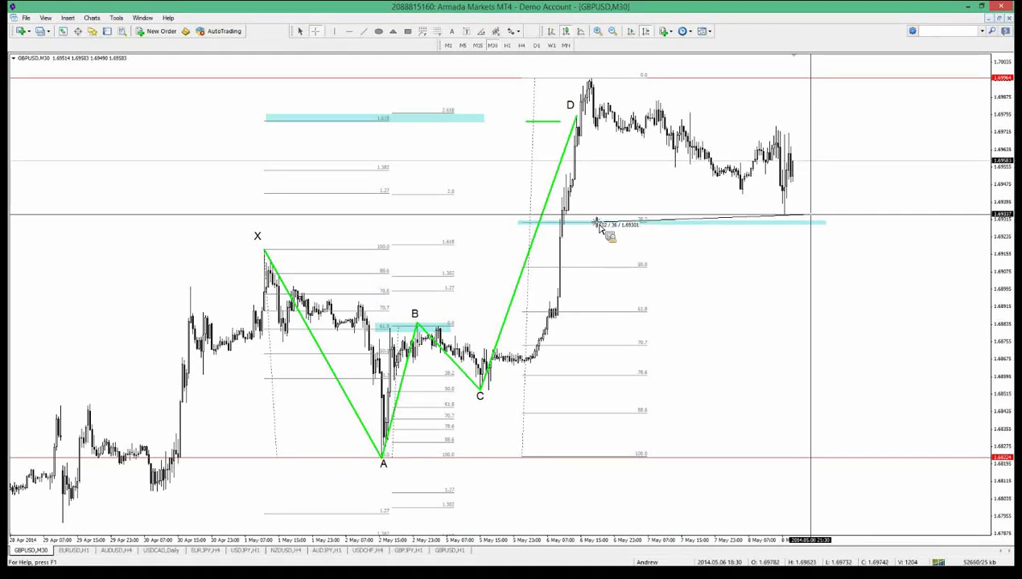
drag(597, 224, 610, 223)
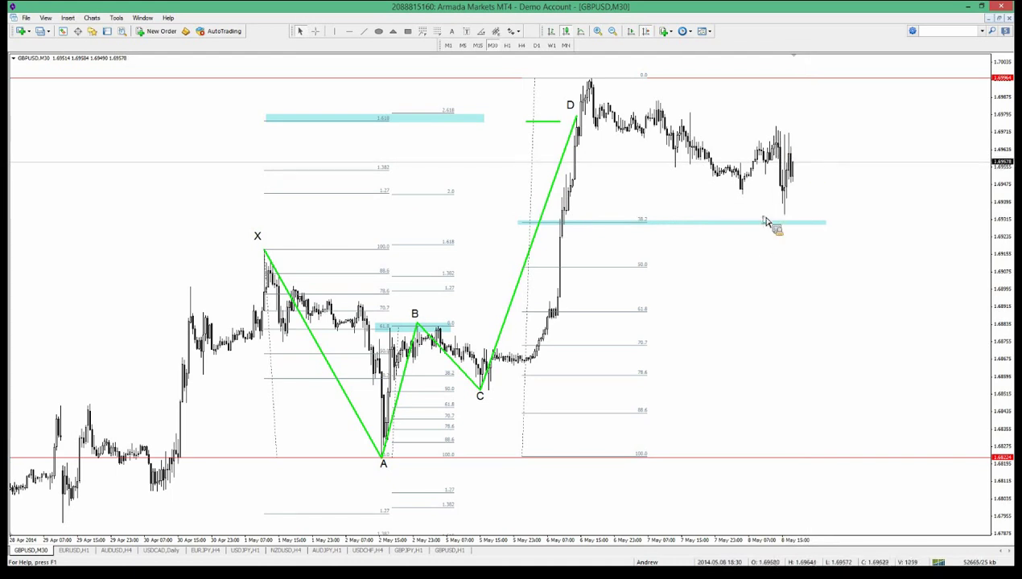
middle_click(732, 118)
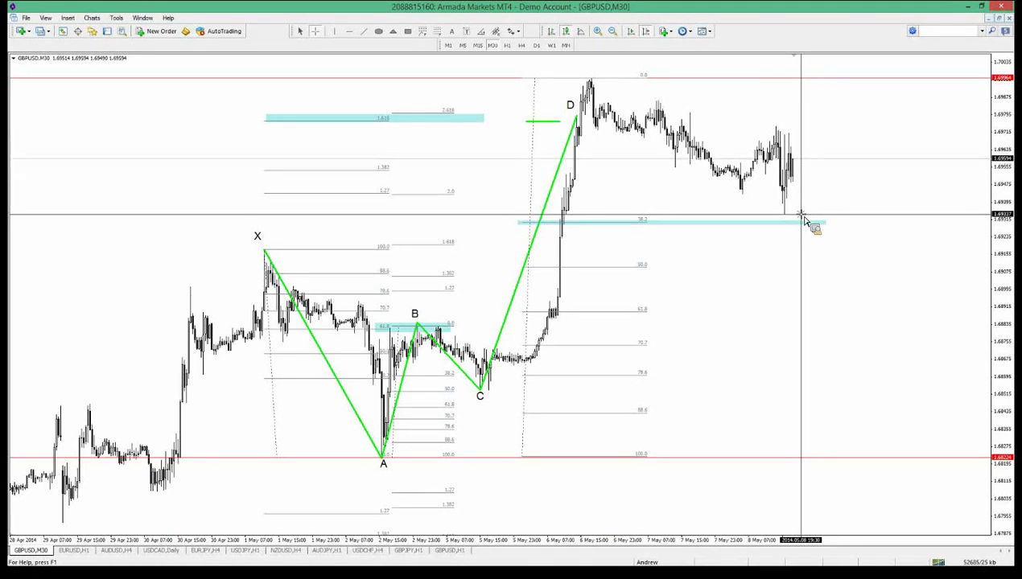
drag(801, 215, 834, 68)
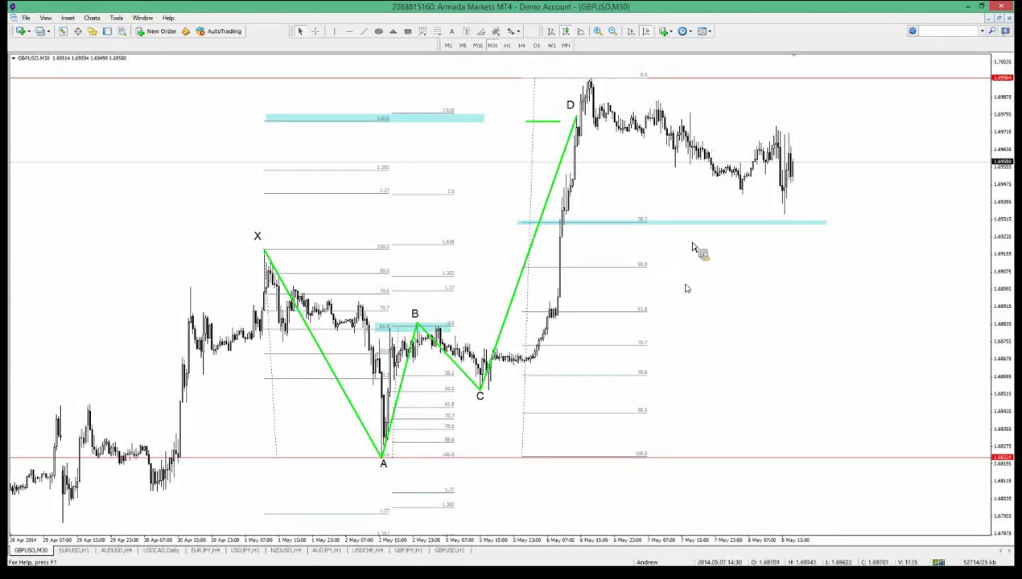
Step: Draw a horizontal trendline from point X's high across to the recent candles and set its colour to Black
scroll(686, 288, up, 3)
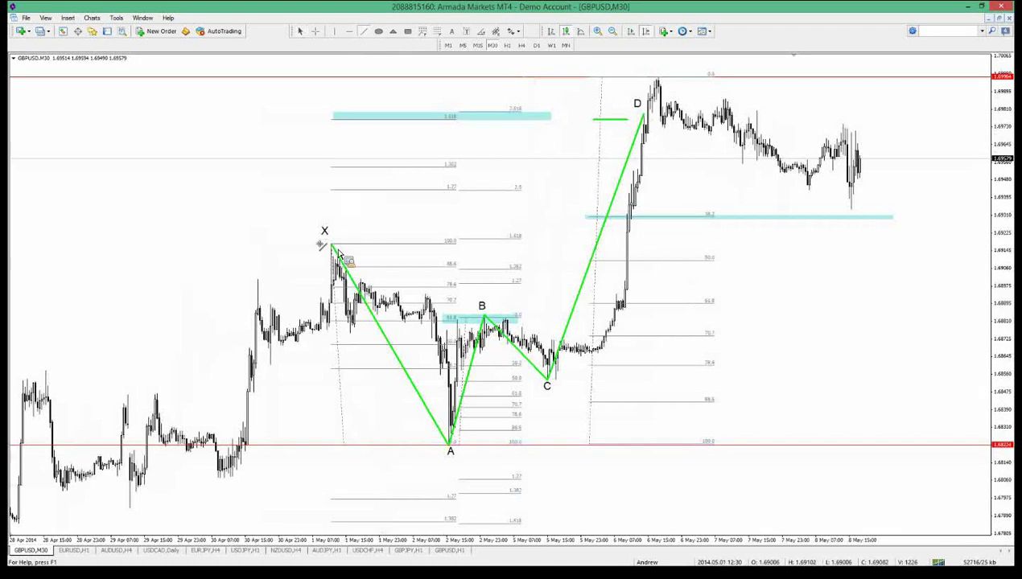
drag(305, 243, 828, 250)
right_click(829, 249)
click(853, 252)
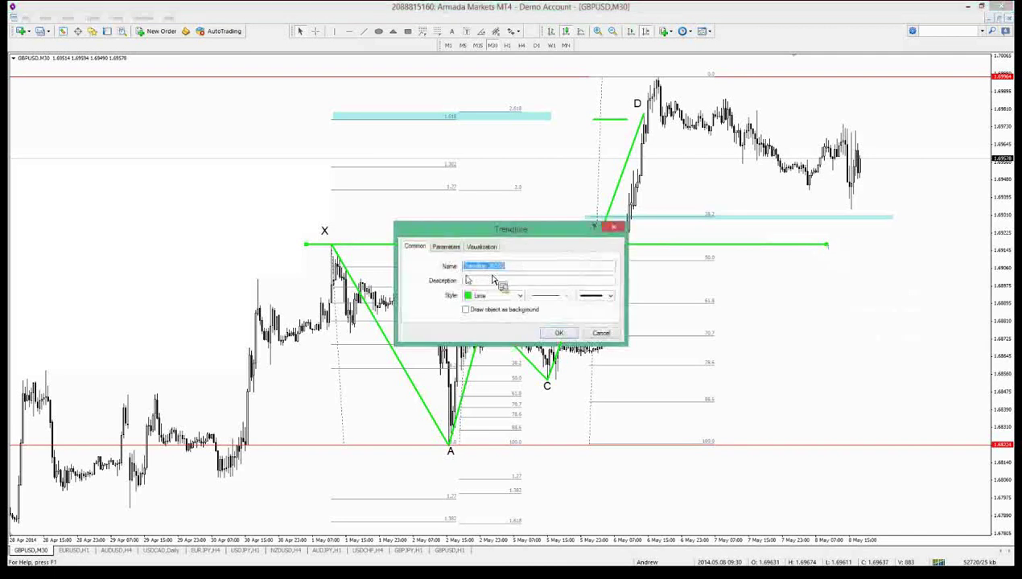
click(520, 296)
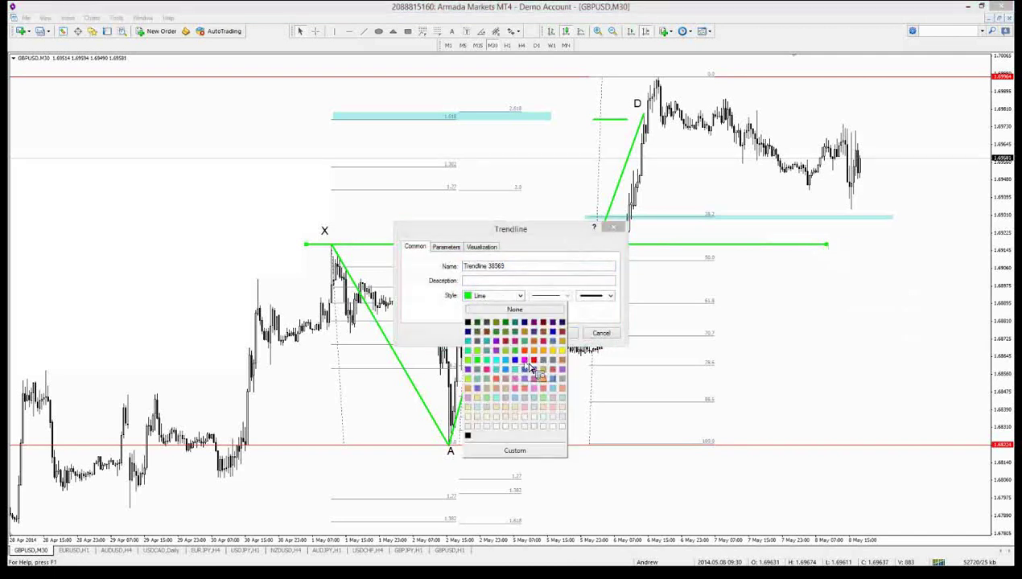
click(468, 323)
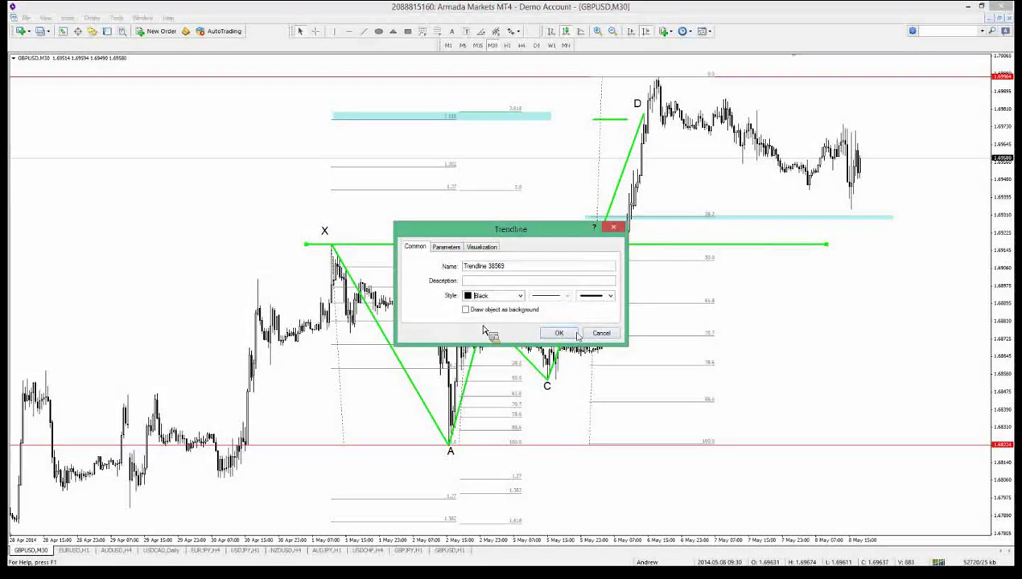
click(558, 334)
double_click(826, 246)
Step: Highlight the 61.8 retracement level with a rectangle and measure the distance down to it from the short green line's level at D
drag(869, 308, 723, 292)
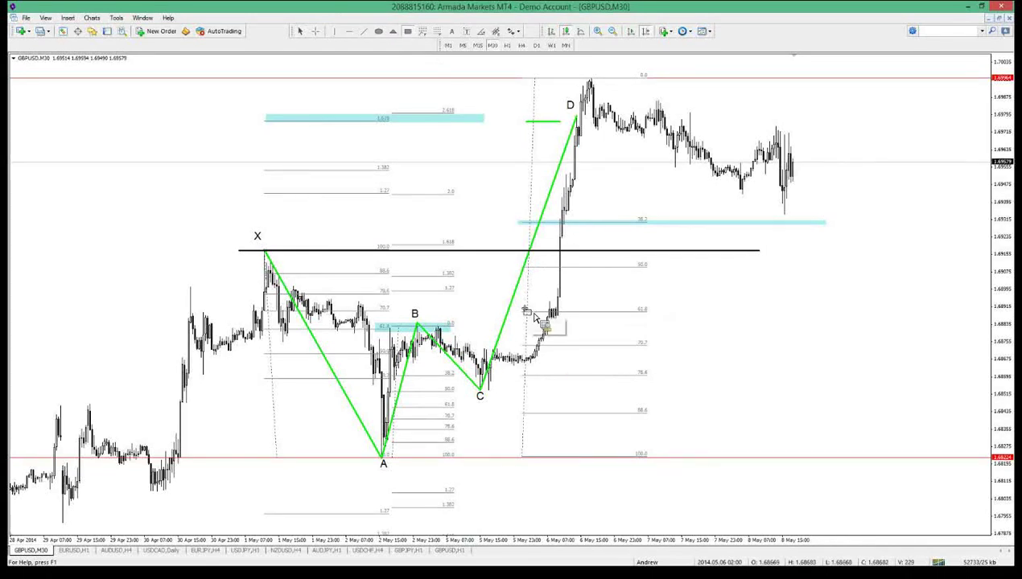
drag(524, 309, 769, 321)
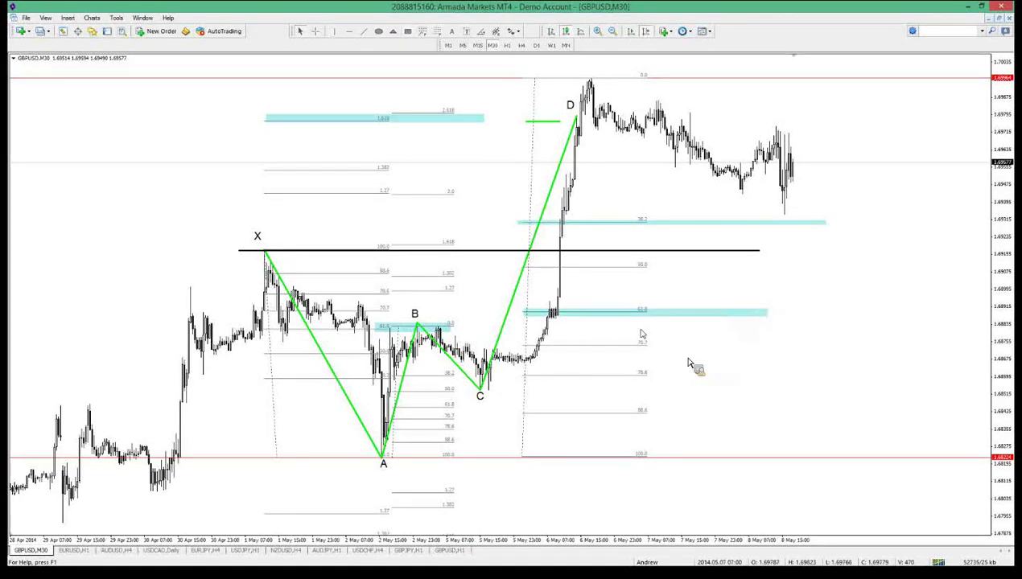
middle_click(653, 139)
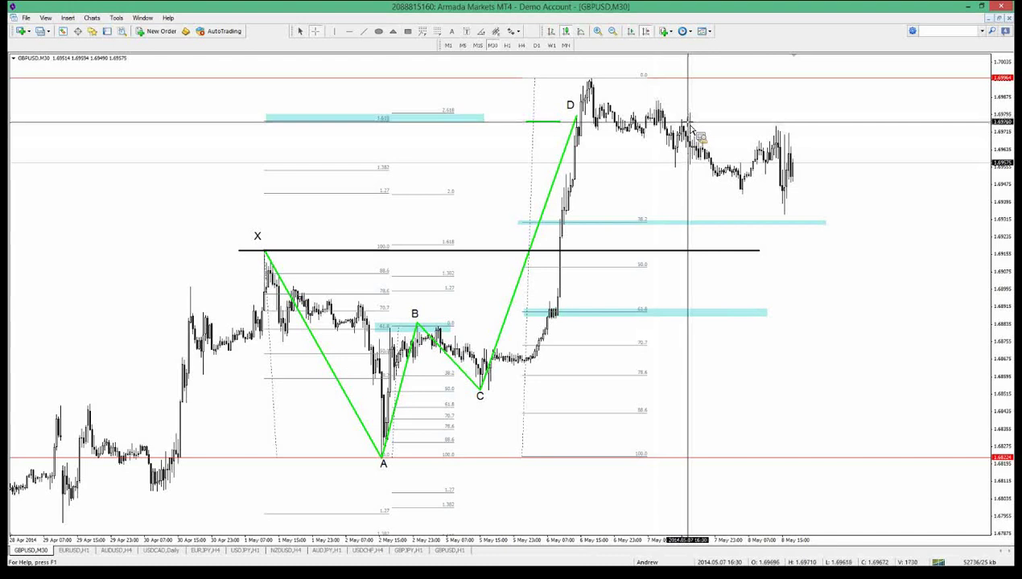
drag(691, 129, 655, 313)
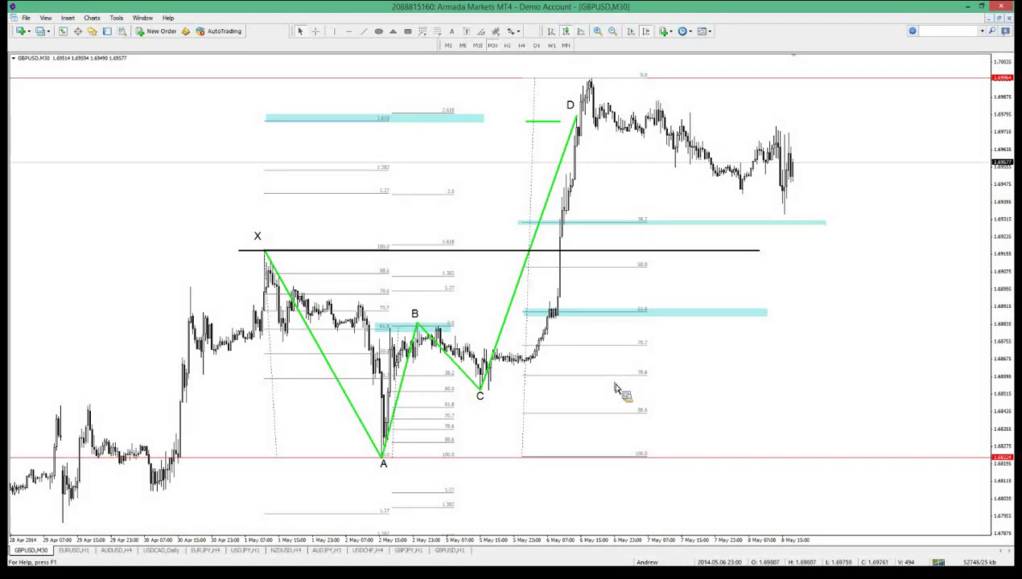
drag(616, 193, 623, 153)
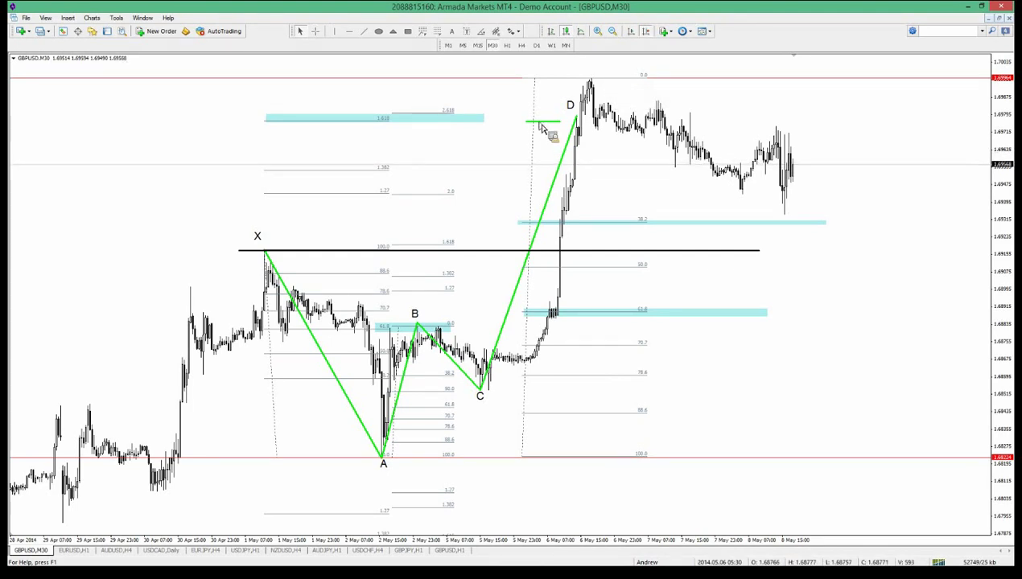
drag(541, 125, 539, 121)
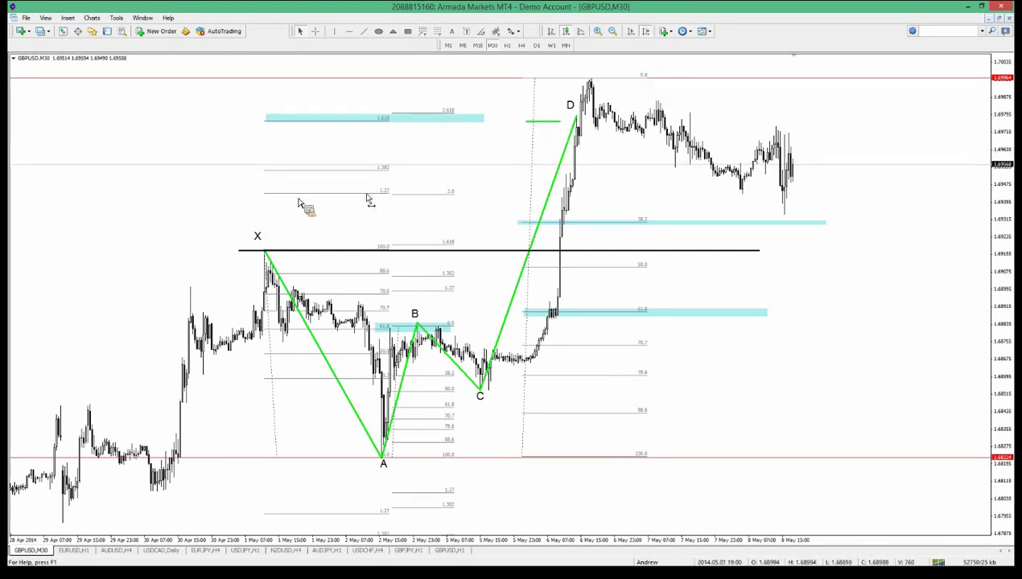
Step: Draw a Fibonacci retracement on the April price action, from the late 22 April high down to the 23 April low
drag(302, 201, 623, 183)
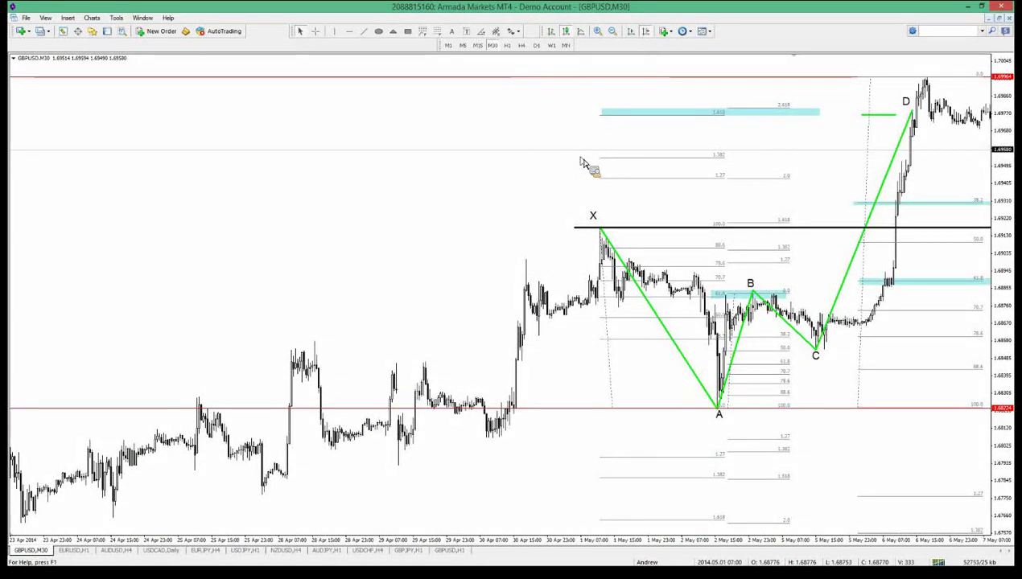
scroll(580, 161, up, 3)
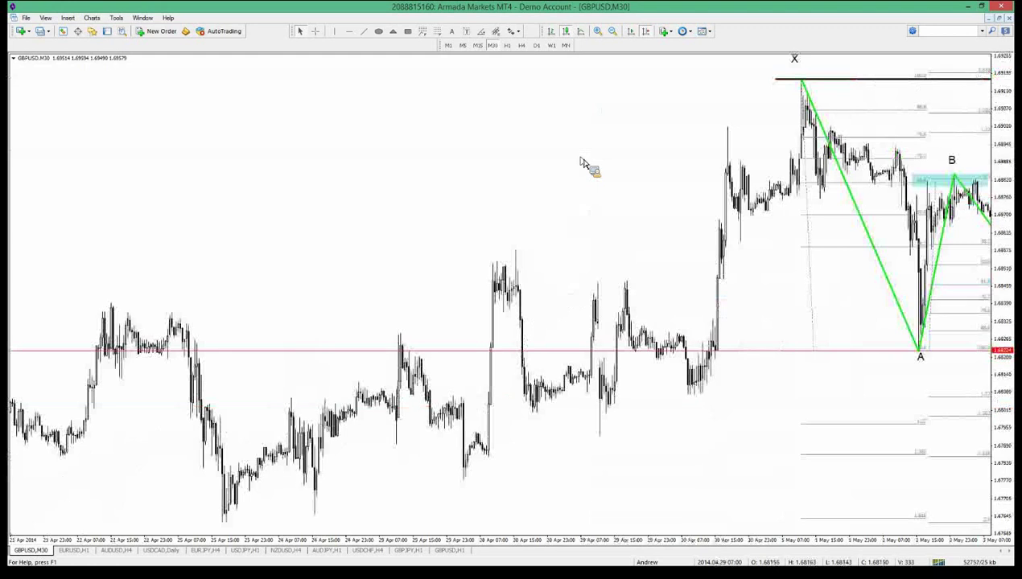
scroll(583, 163, up, 2)
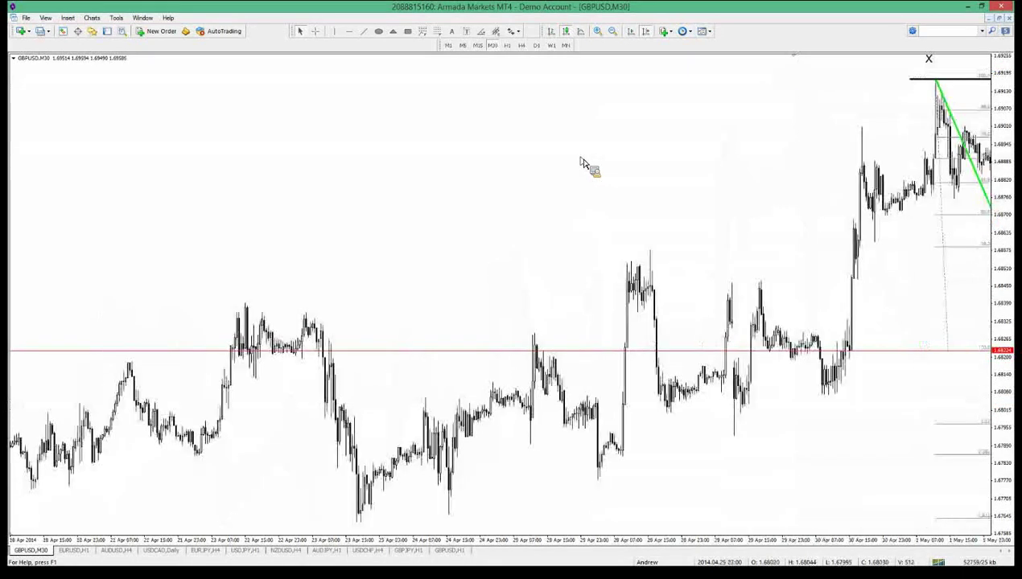
click(439, 38)
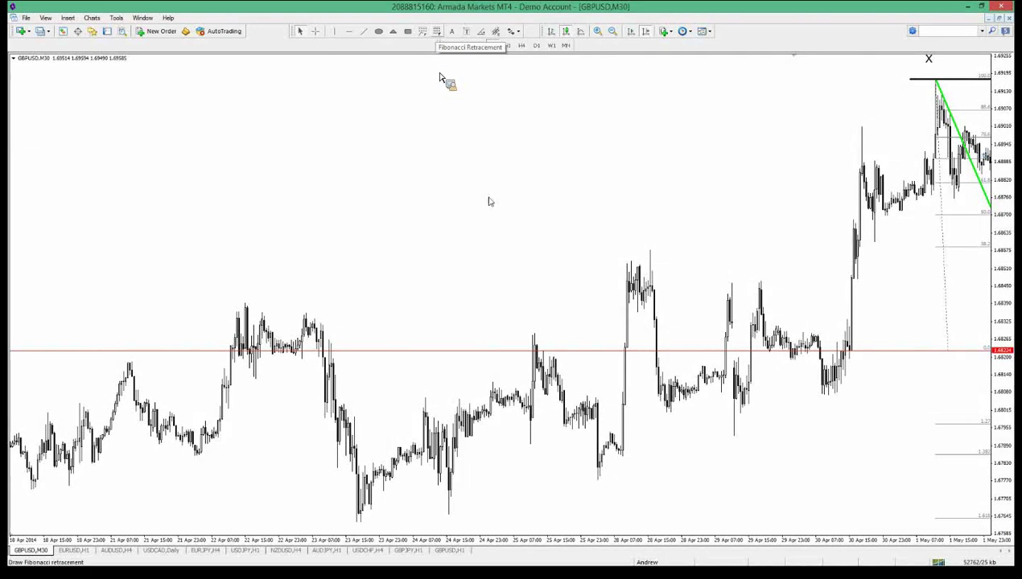
scroll(447, 81, up, 2)
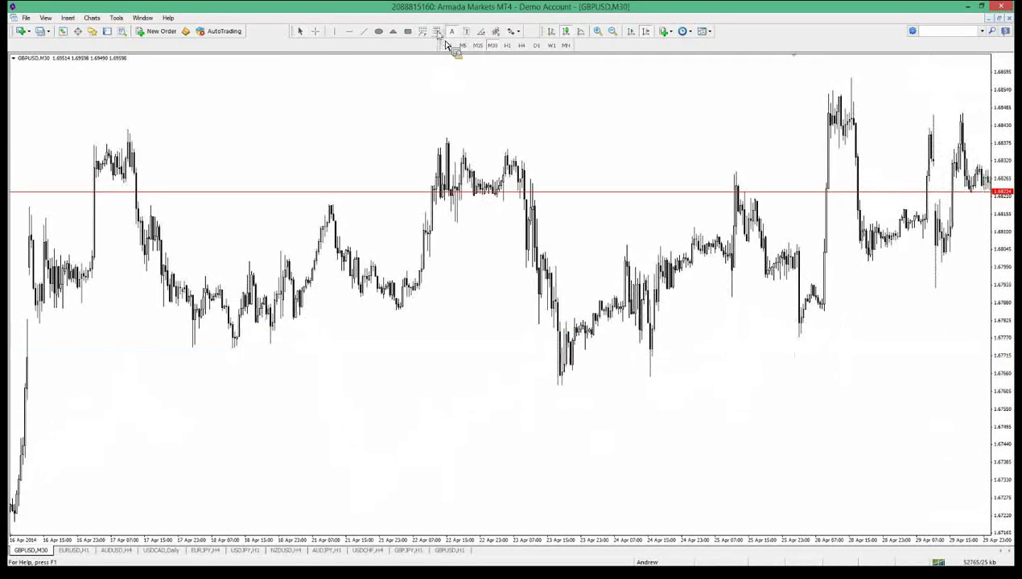
drag(505, 149, 519, 387)
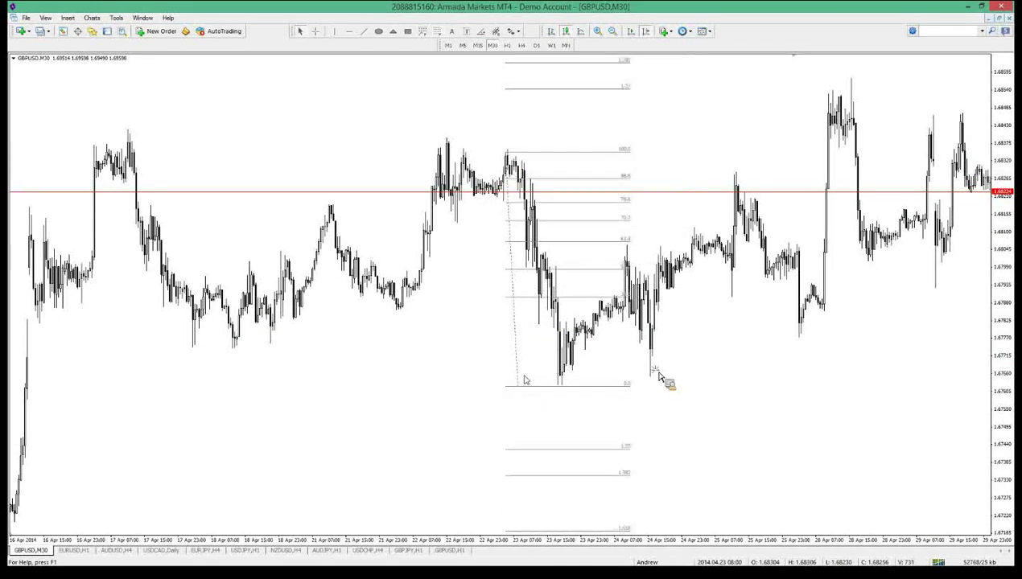
Step: Delete the Fibonacci retracement drawn from the 22 April high to the 23 April low
drag(691, 362, 384, 342)
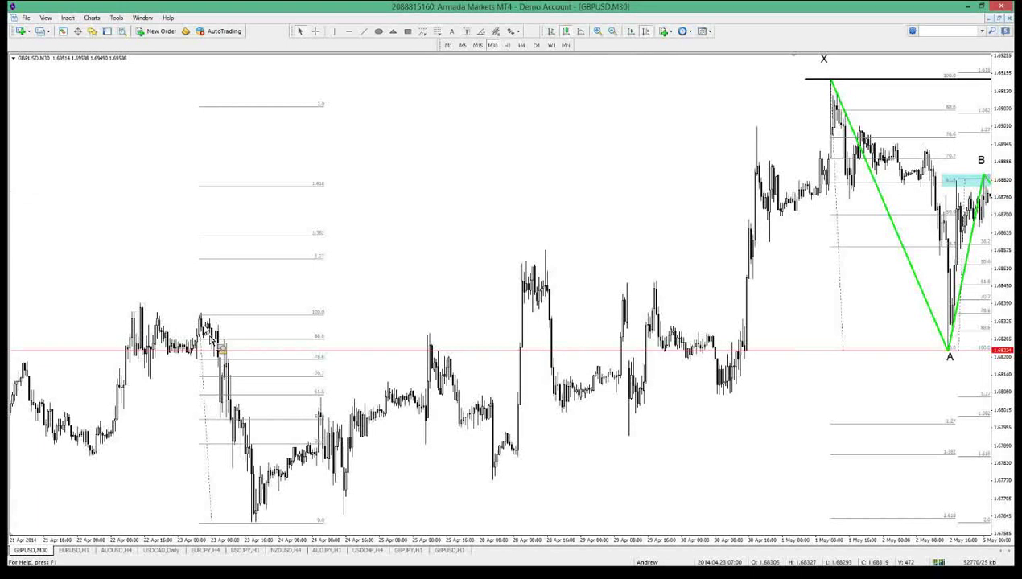
right_click(225, 526)
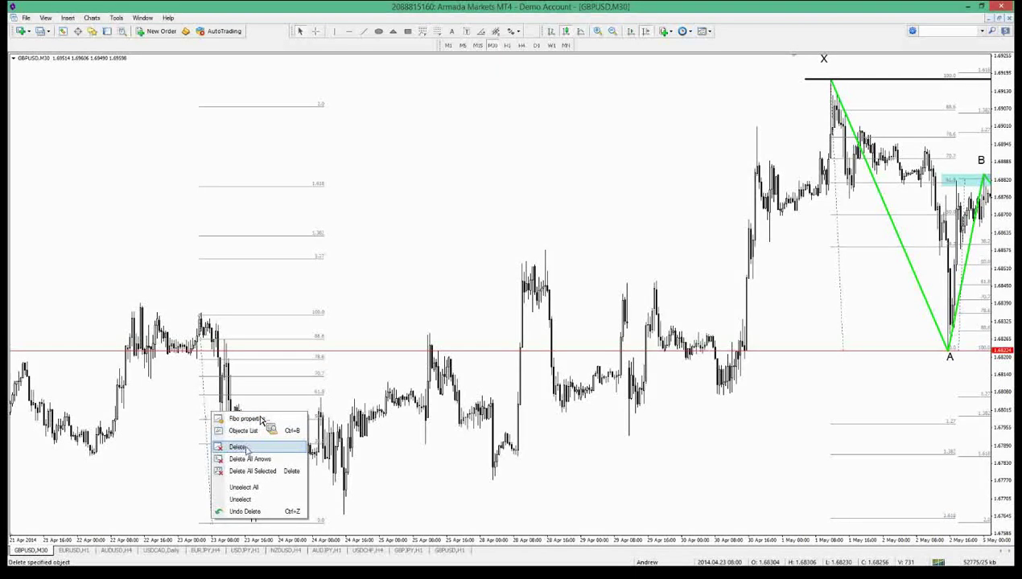
click(251, 446)
Step: Draw a Fibonacci retracement from the 9 April low just before the sharp rise up to the 10 April high
scroll(245, 453, up, 5)
scroll(246, 454, up, 3)
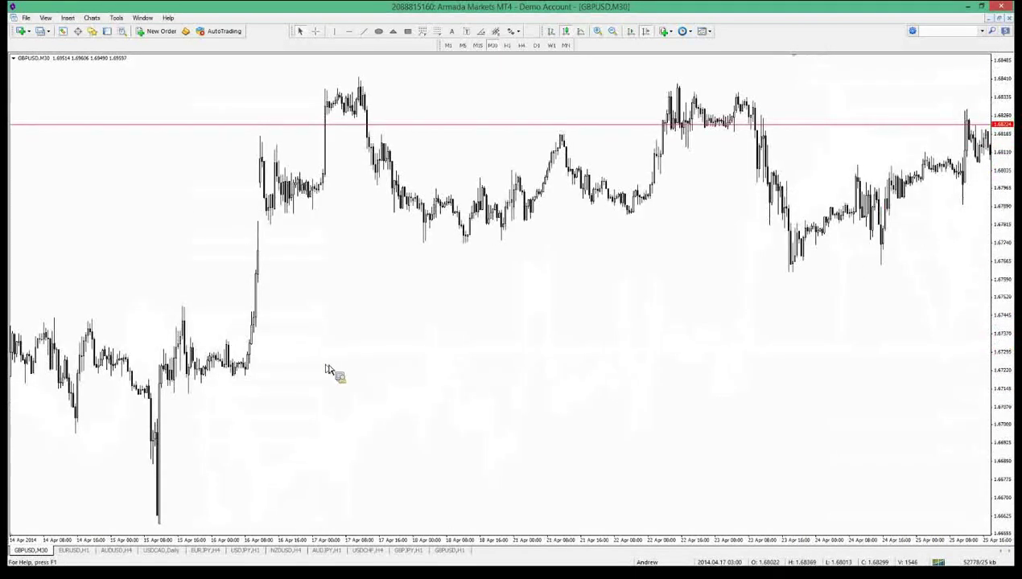
scroll(325, 368, up, 2)
scroll(326, 368, up, 2)
scroll(326, 368, up, 2)
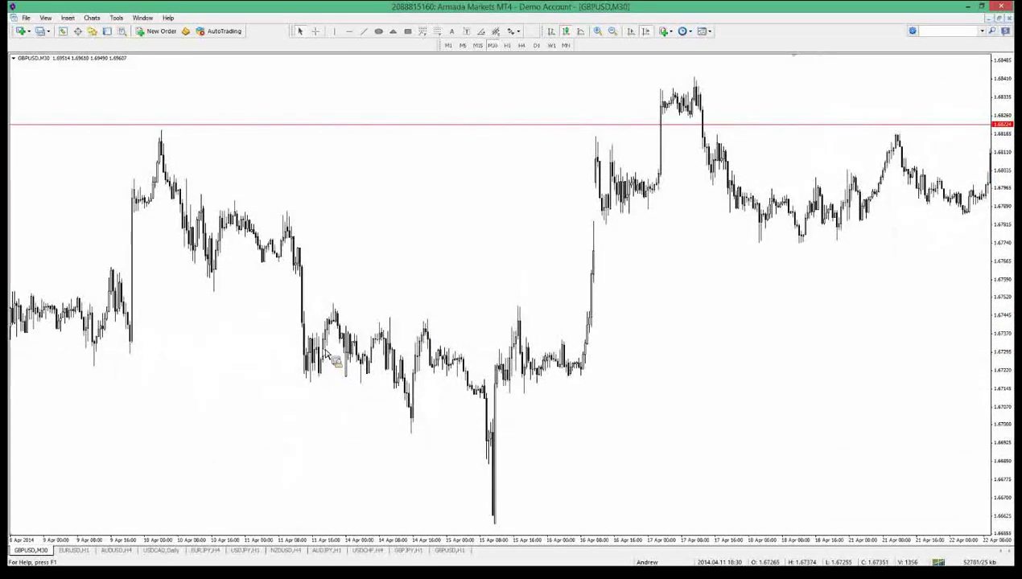
scroll(330, 354, up, 3)
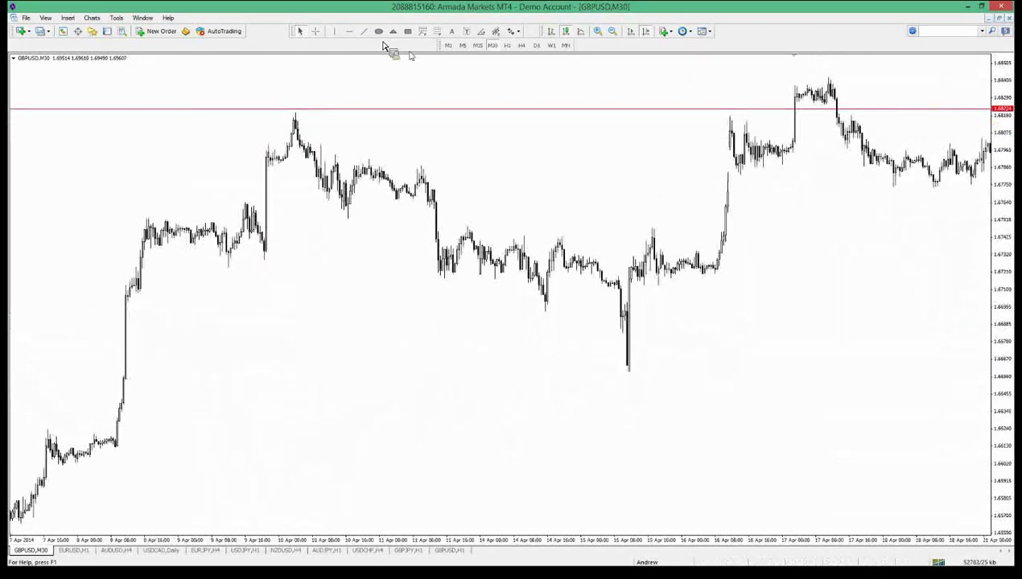
click(438, 32)
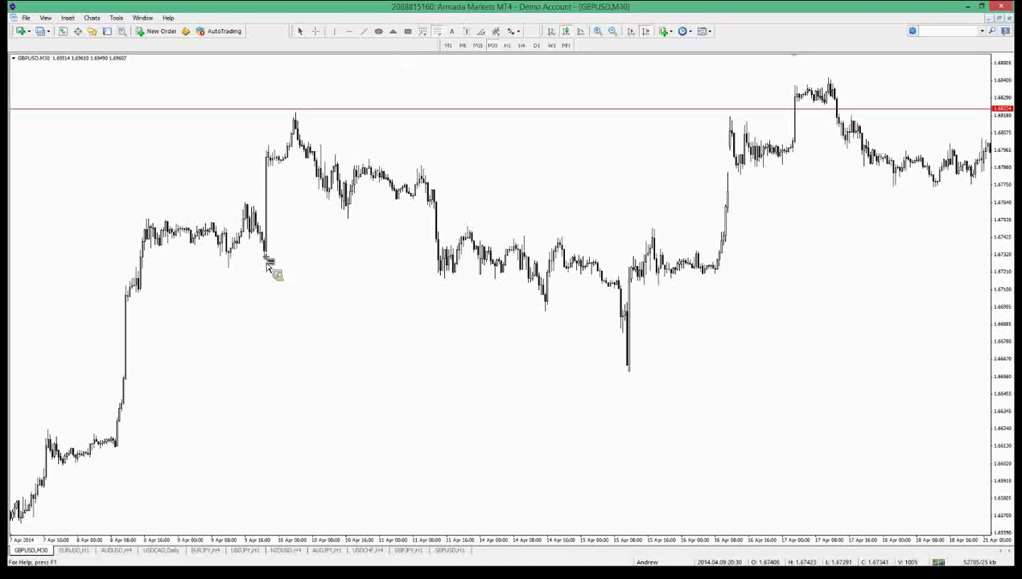
drag(264, 262, 268, 113)
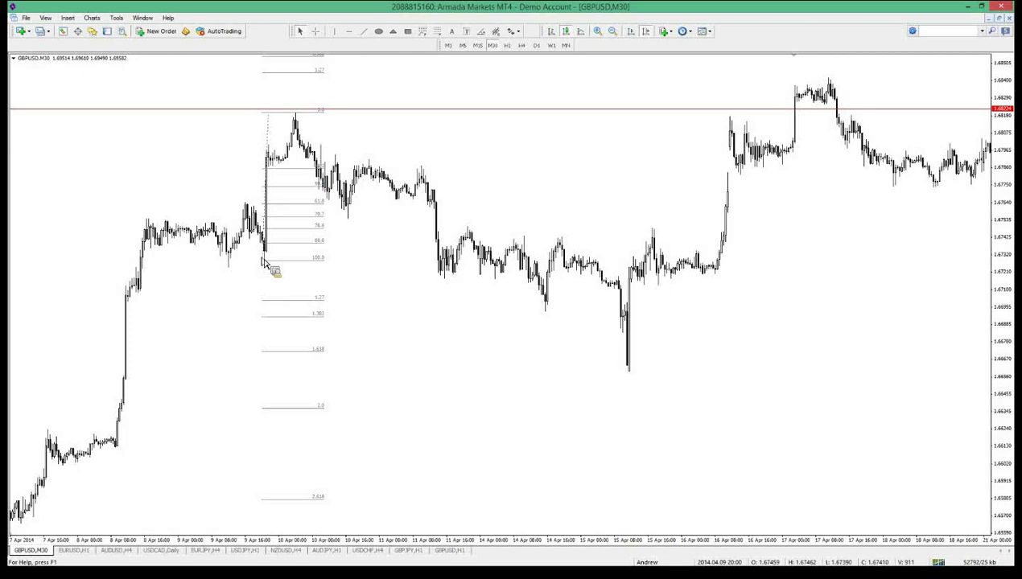
Step: Re-anchor the retracement's start at the lower, earlier 9 April swing low and shorten its level lines
drag(265, 268, 235, 274)
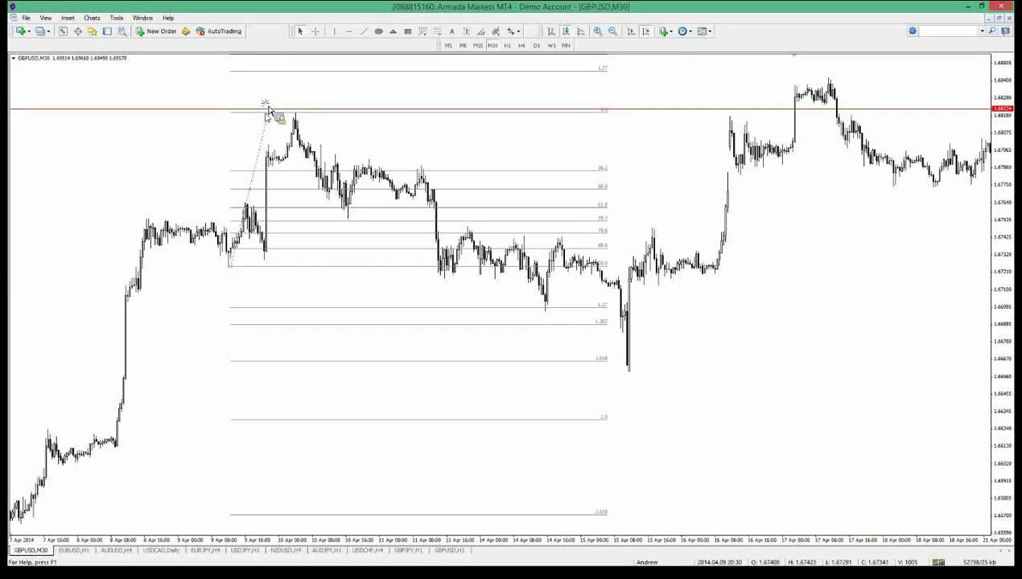
drag(267, 109, 244, 117)
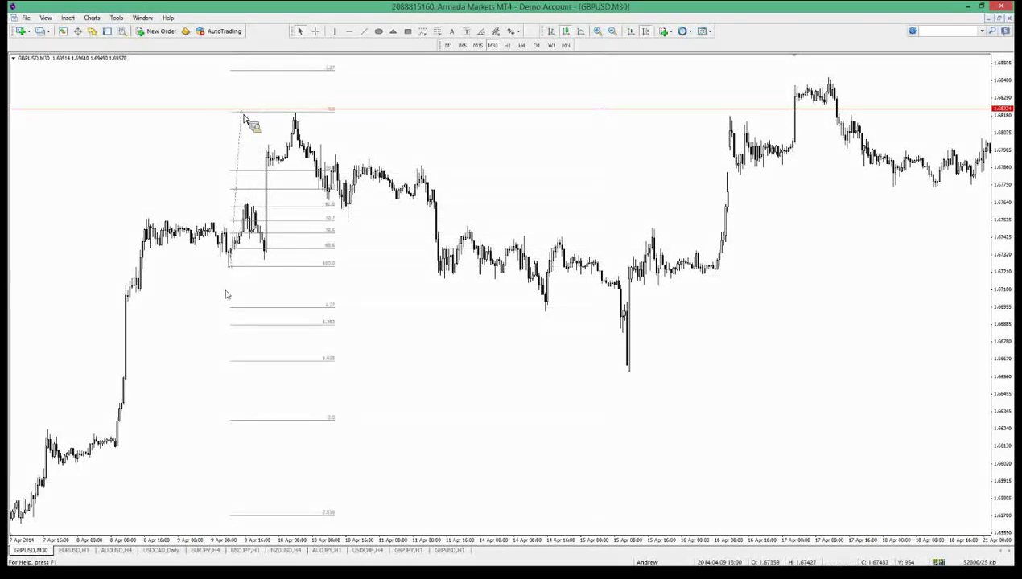
drag(231, 265, 231, 274)
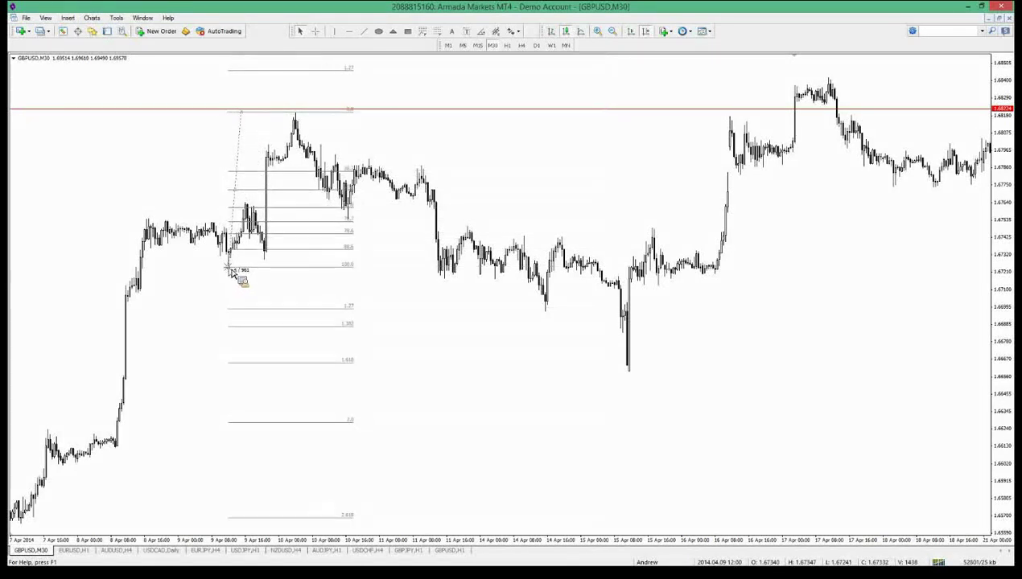
Step: Highlight the zone between the 61.8 and 70.7 retracement levels with a rectangle at the 10 April pullback low
middle_click(363, 211)
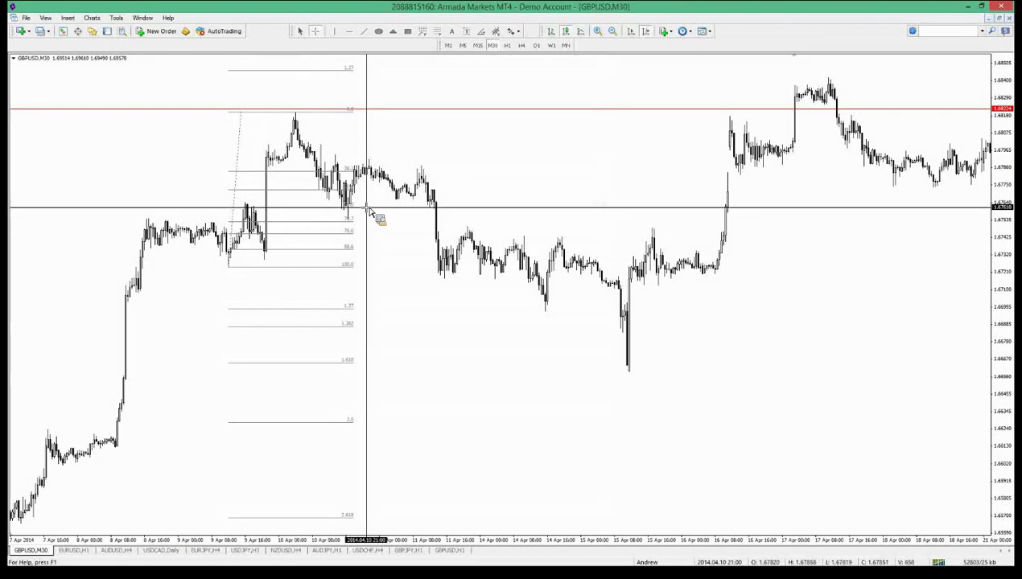
middle_click(359, 171)
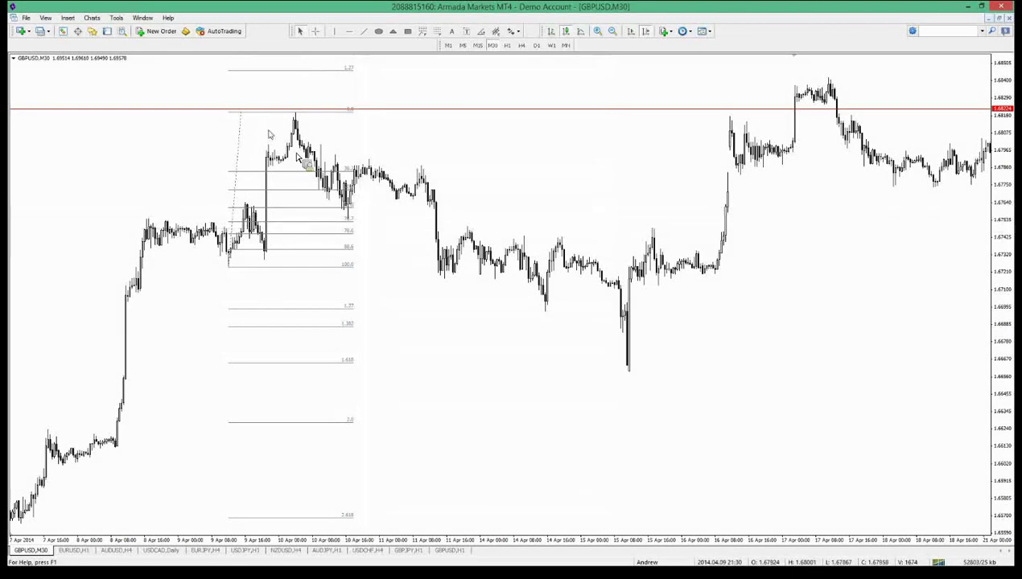
click(602, 32)
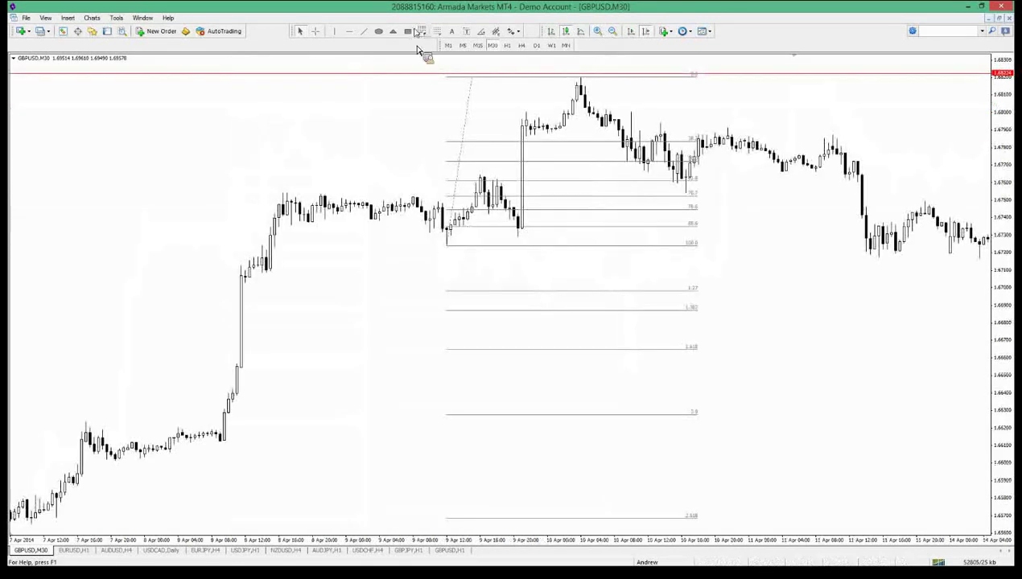
drag(665, 180, 702, 195)
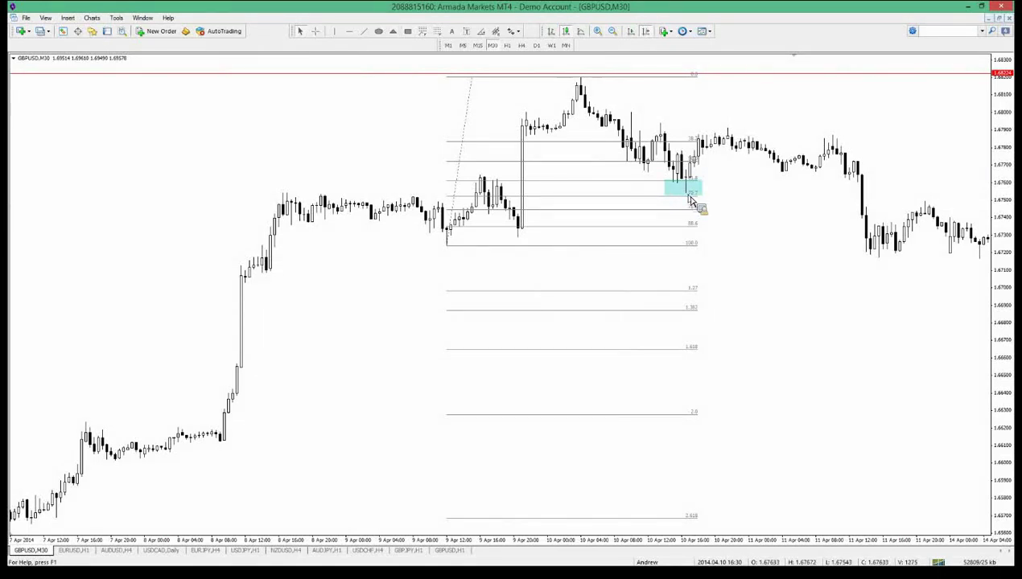
Step: Shorten the retracement's level lines slightly and highlight its 1.618 extension with a rectangle
drag(753, 205, 547, 214)
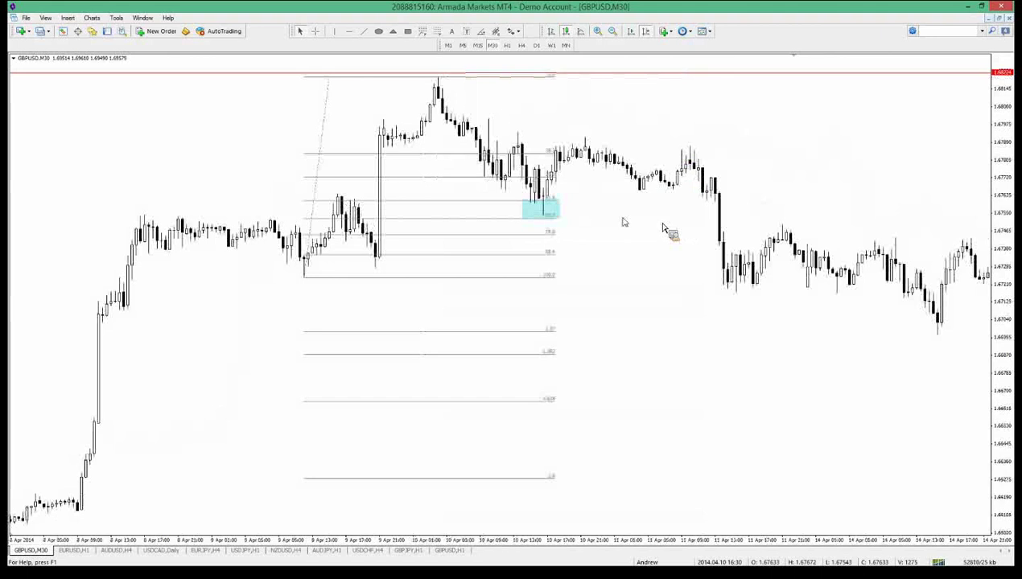
mouse_move(333, 85)
mouse_down()
mouse_move(322, 83)
mouse_move(333, 85)
mouse_up()
click(407, 31)
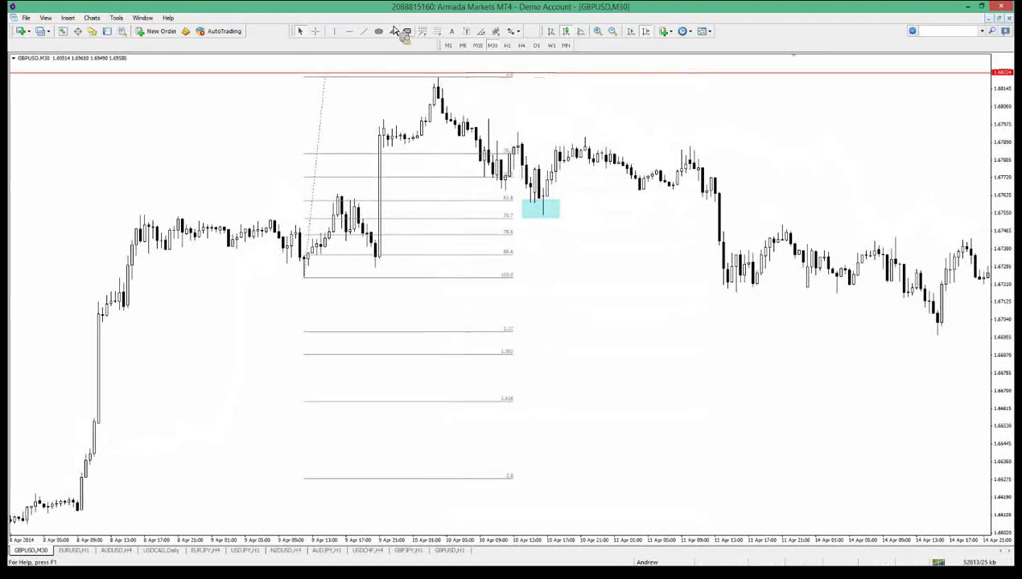
drag(492, 396, 531, 411)
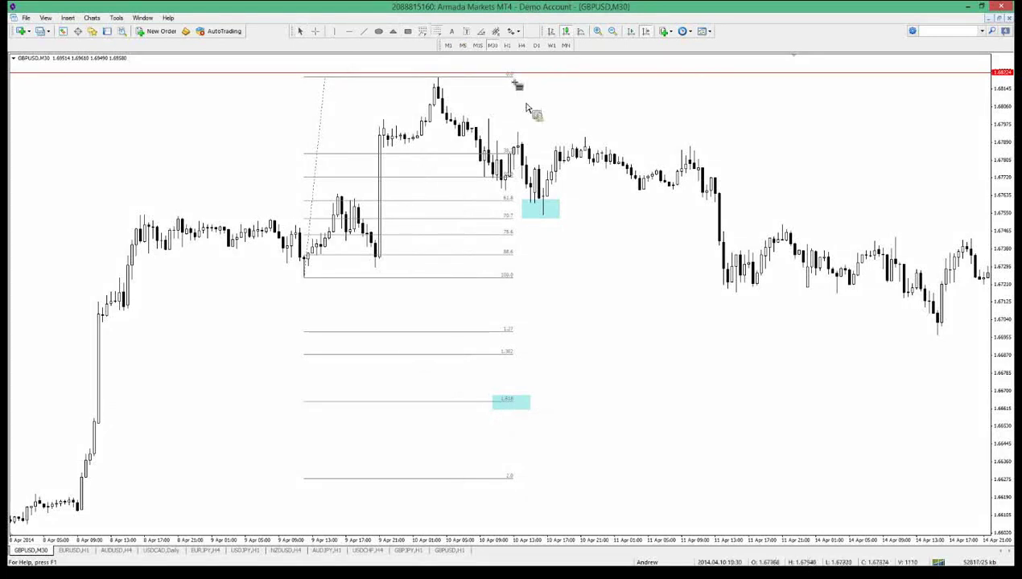
Step: Draw a second Fibonacci from the 10 April high's level down to the highlighted pullback low and mark its 2.618 extension with a rectangle
drag(513, 75, 521, 213)
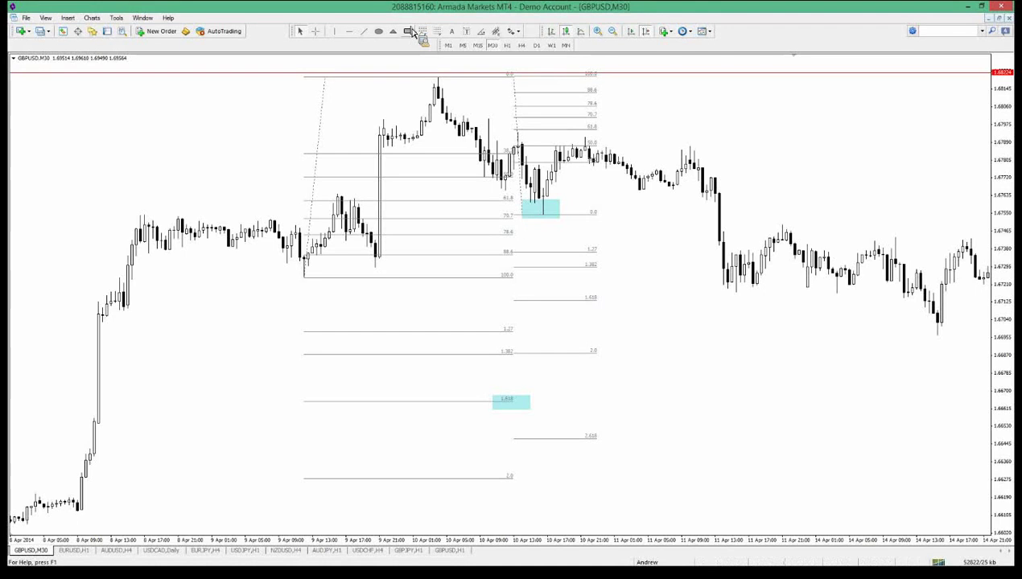
drag(580, 430, 605, 444)
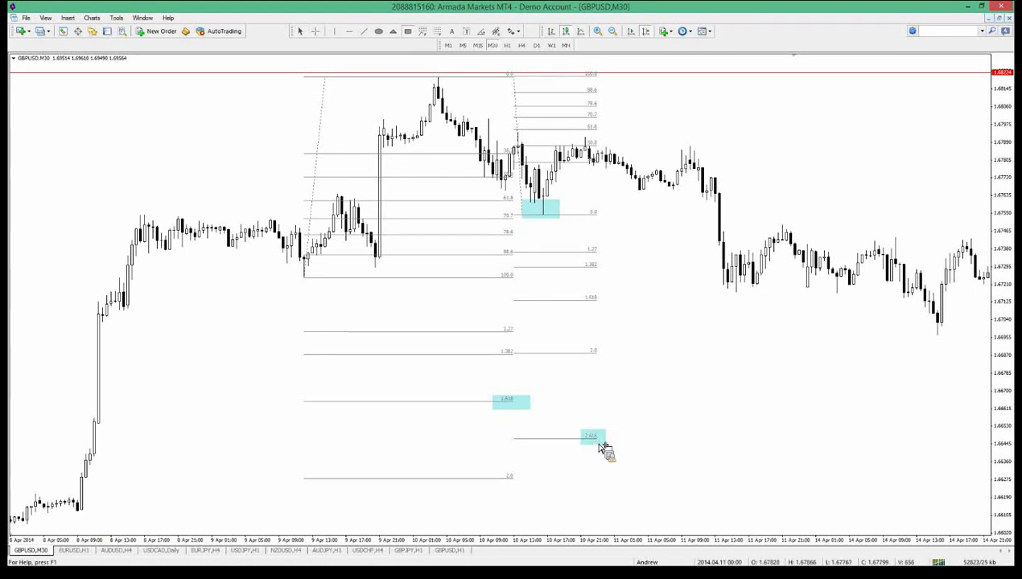
Step: Measure the gap between the highlighted 1.618 and 2.618 extension zones
middle_click(557, 406)
drag(562, 402, 567, 439)
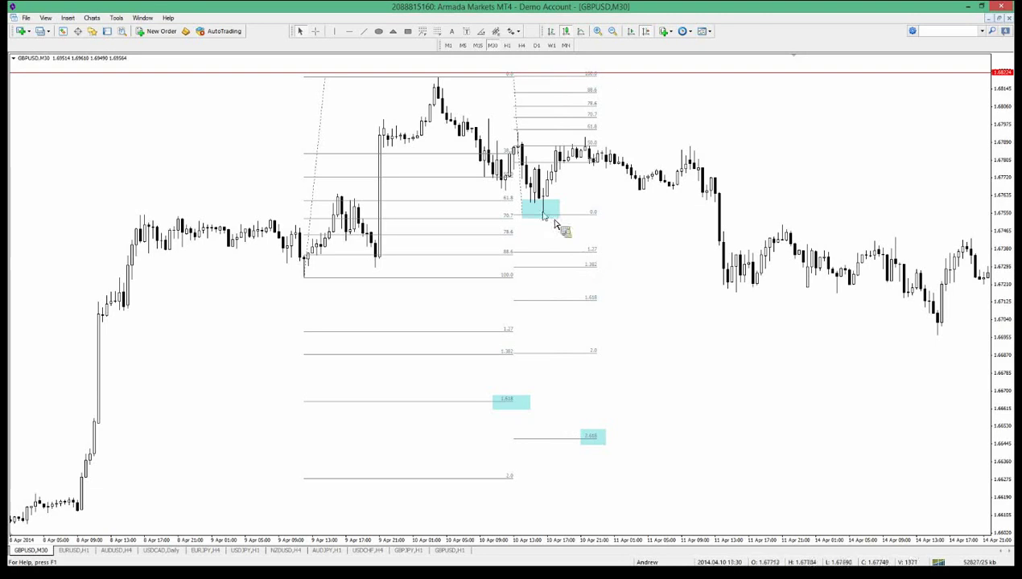
Step: Try the second Fibonacci's lower end at the first one's 61.8 level and return it to the 10 April pullback low
drag(523, 217, 525, 206)
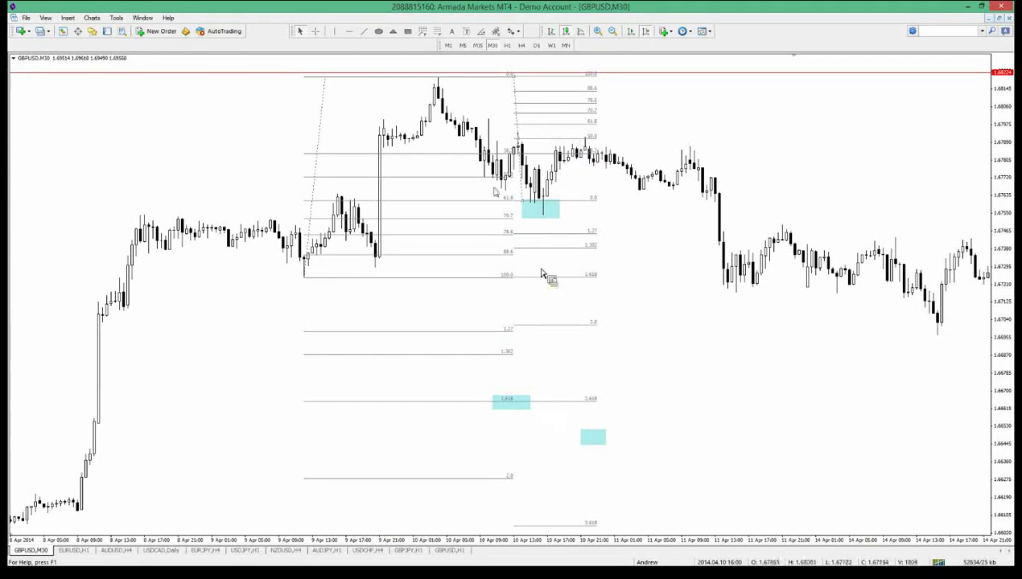
middle_click(559, 216)
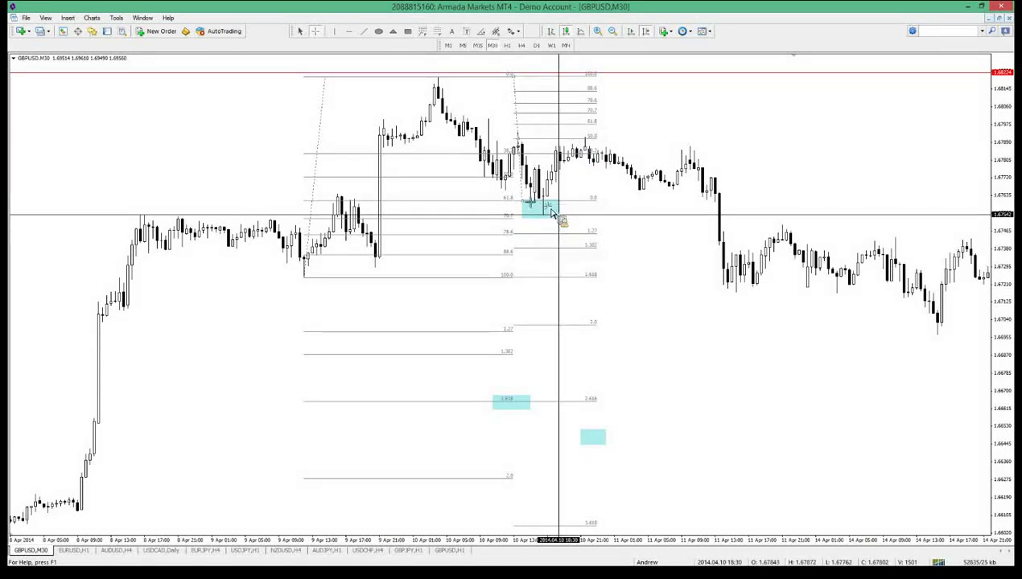
drag(552, 212, 523, 215)
Step: Measure from the 1.618 level down to the second Fibonacci's 2.618 level and compare the zones with the 15 April low
middle_click(603, 401)
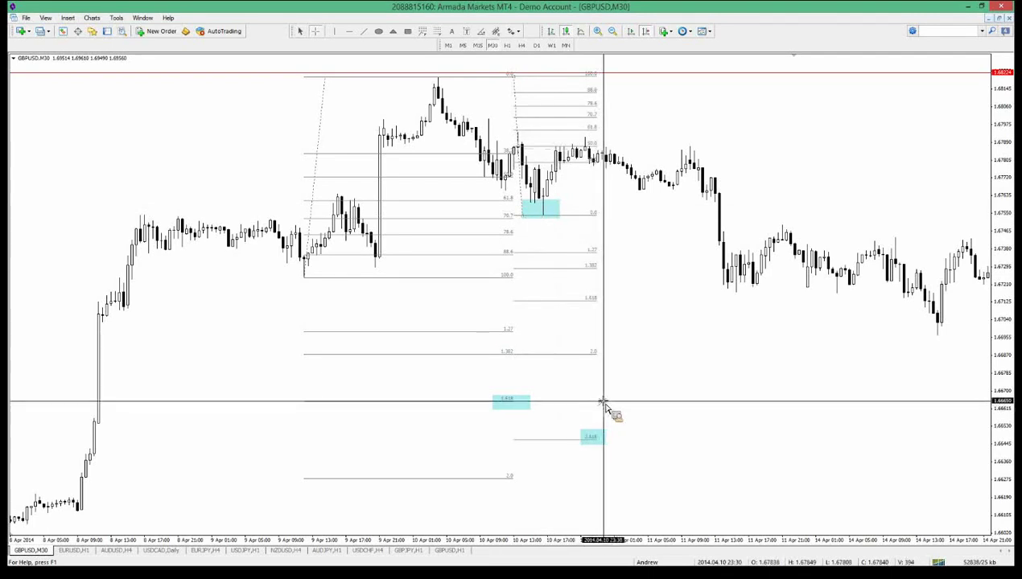
drag(603, 403, 551, 443)
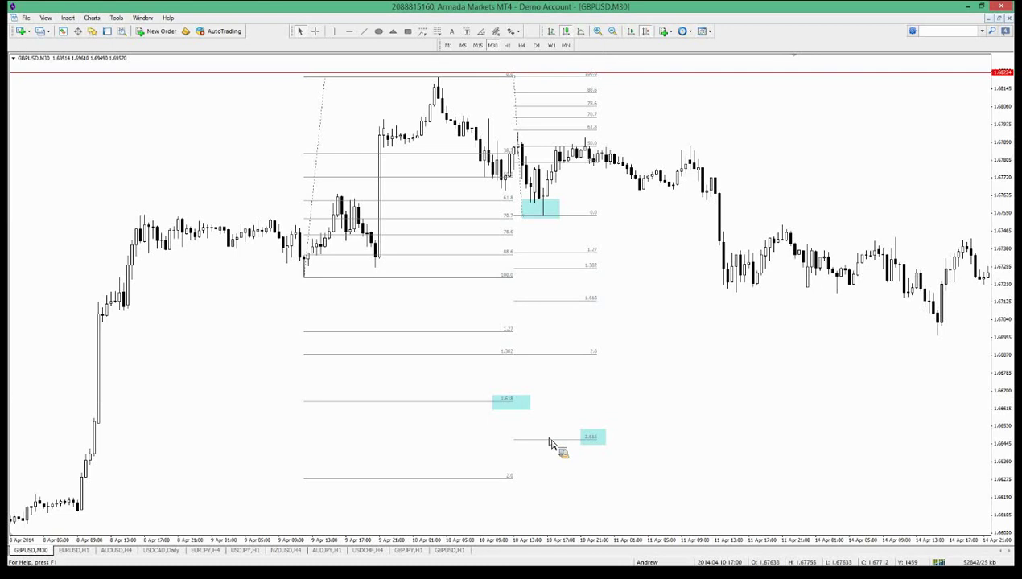
click(613, 32)
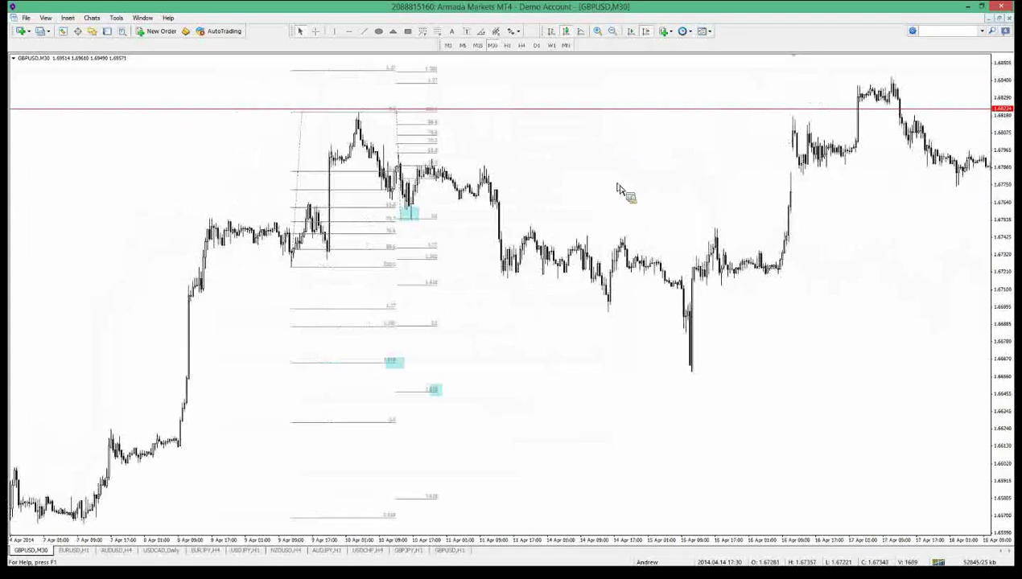
middle_click(703, 217)
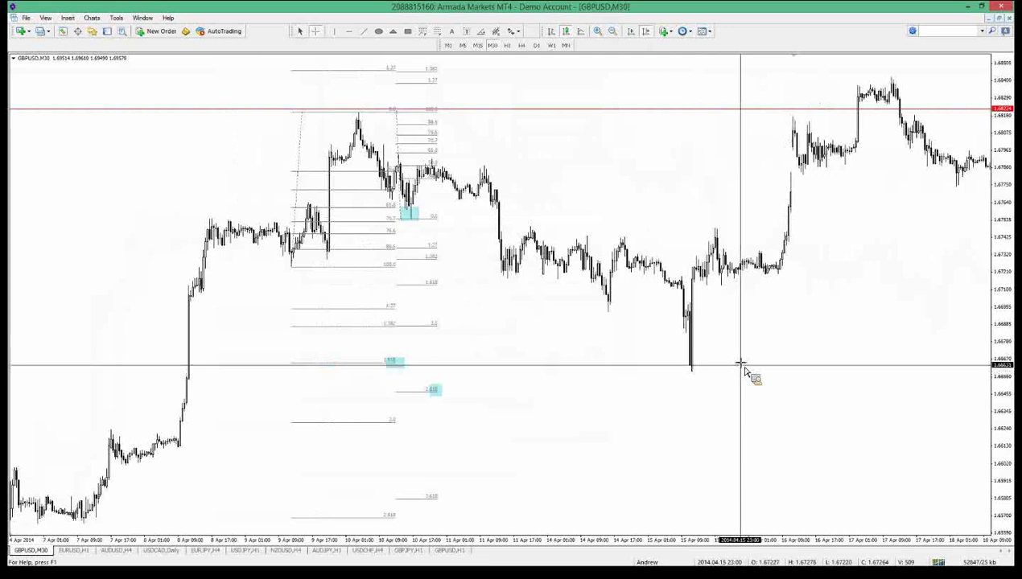
middle_click(737, 363)
Step: Extend the 1.618 rectangle across to the 15 April low and inspect where price meets it
scroll(403, 373, up, 1)
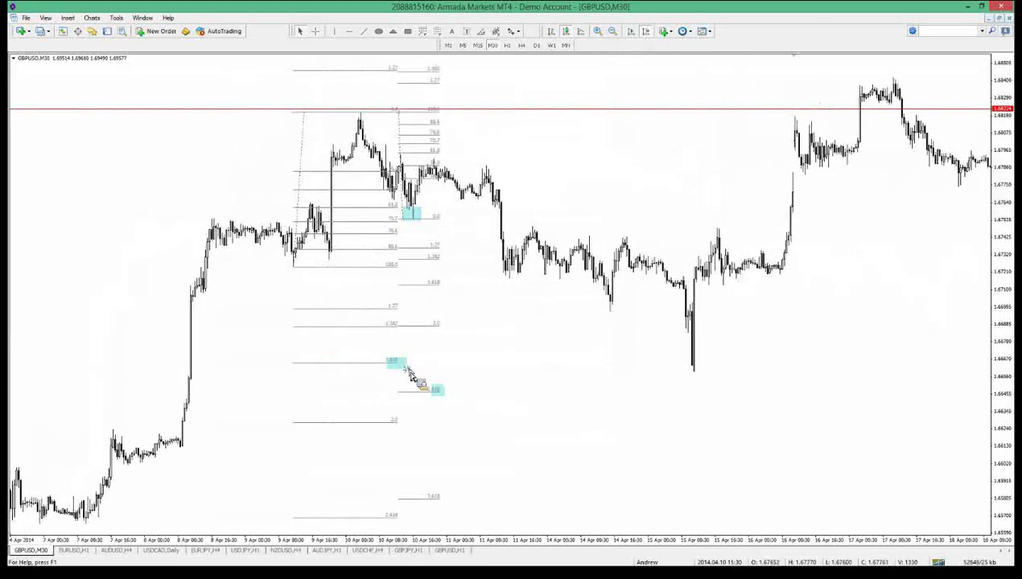
drag(411, 373, 711, 370)
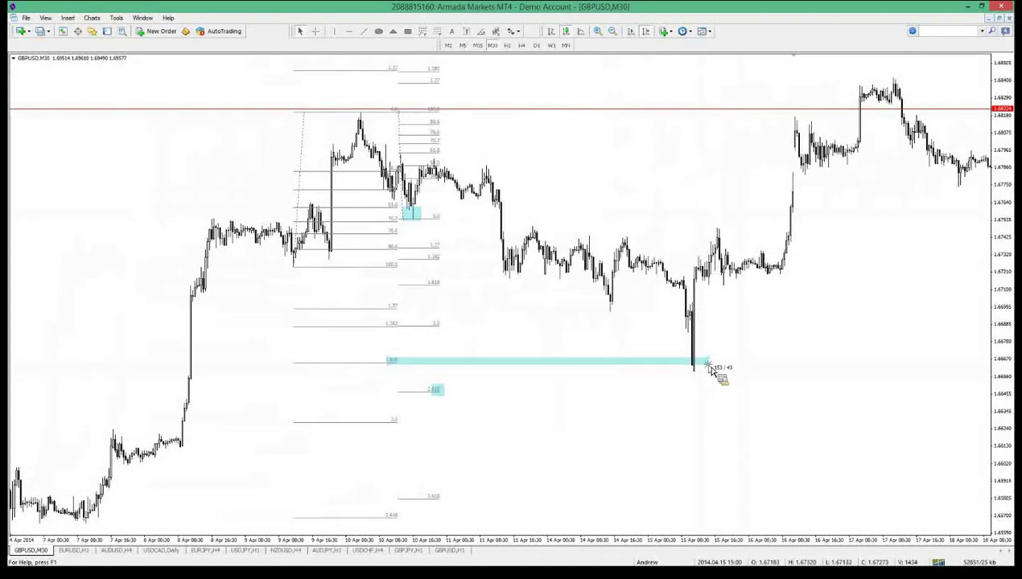
middle_click(699, 363)
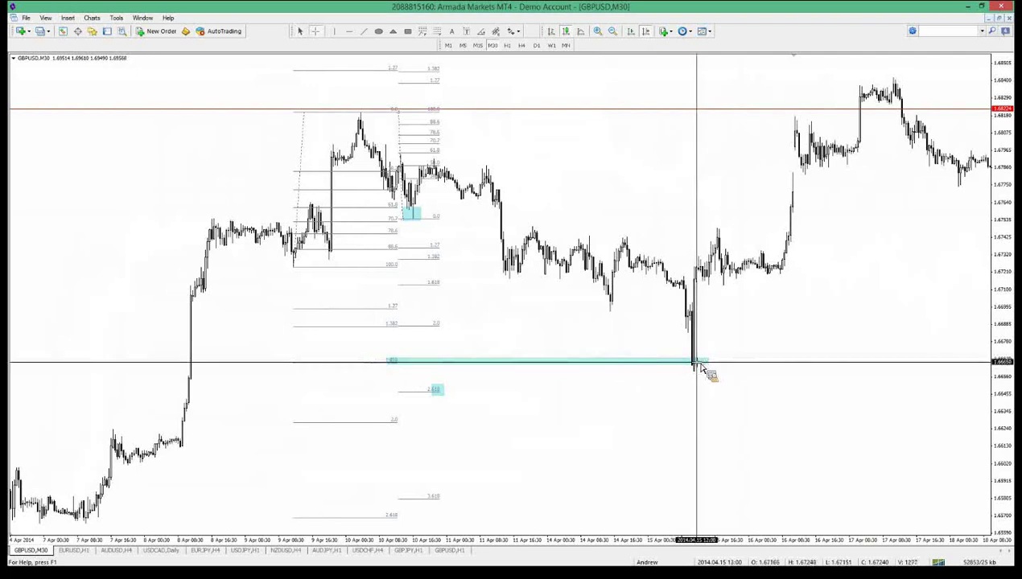
middle_click(701, 372)
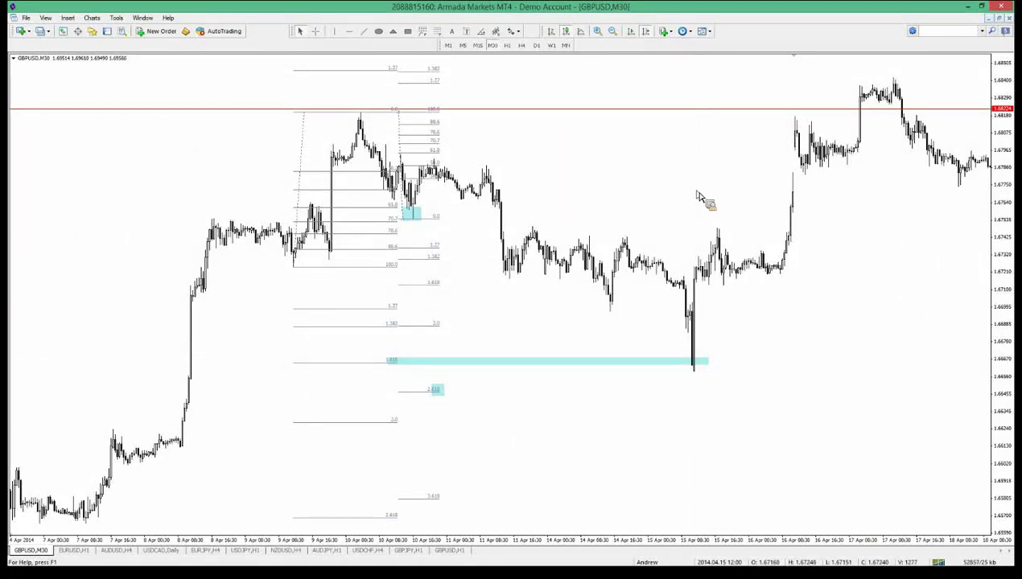
Step: Delete the highlight rectangles and both Fibonacci drawings from the April pattern
key(BackSpace)
key(BackSpace)
key(BackSpace)
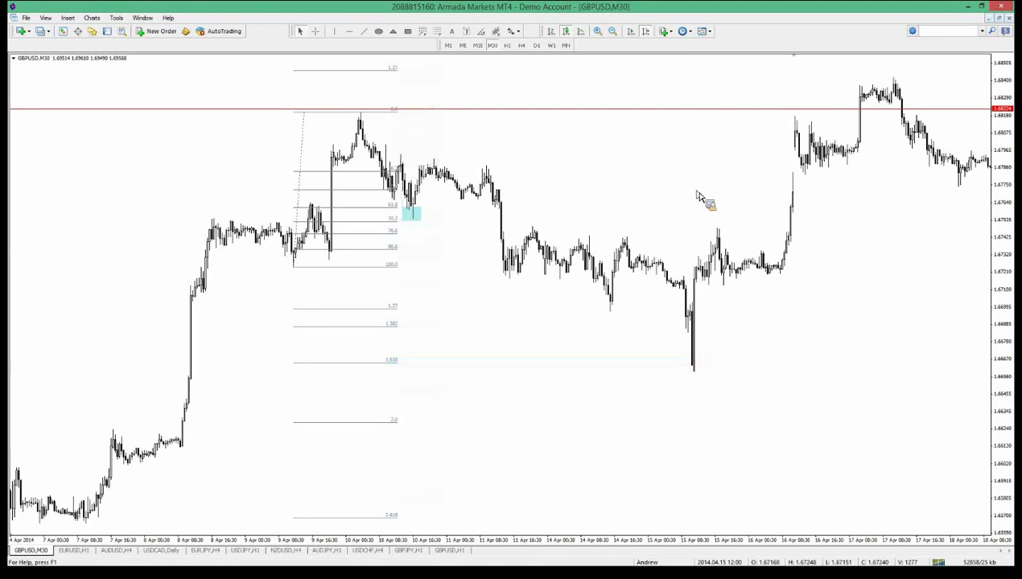
key(BackSpace)
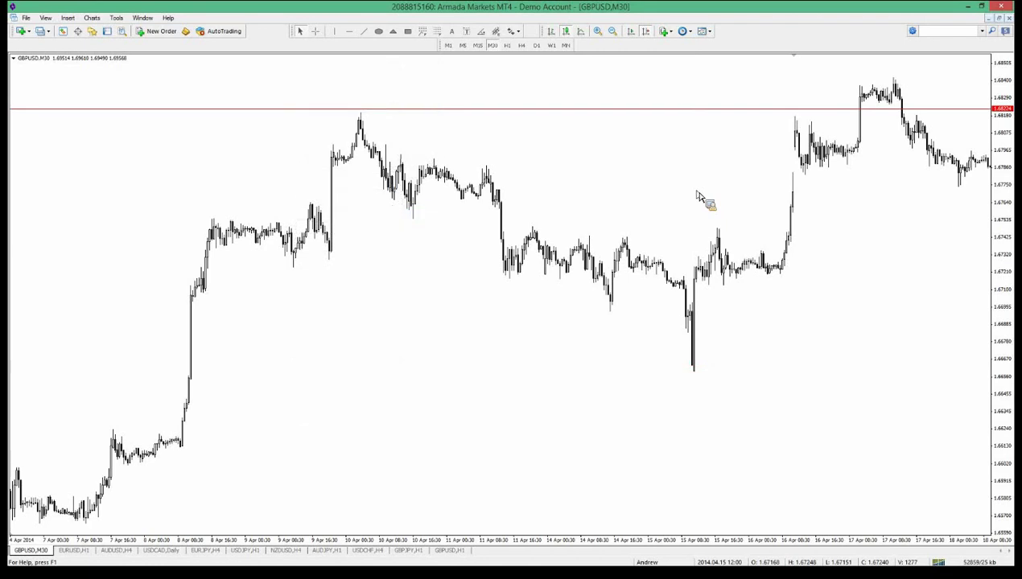
Step: Switch the GBPUSD chart to the H1 timeframe and bring the late March to April price action into view
scroll(642, 182, up, 4)
scroll(642, 182, up, 3)
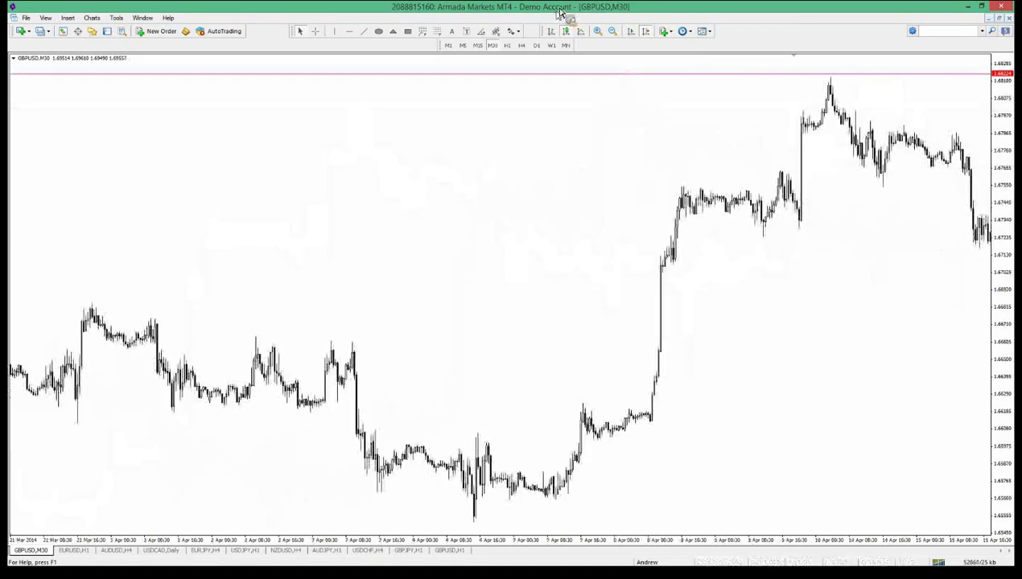
click(507, 45)
scroll(531, 68, down, 1)
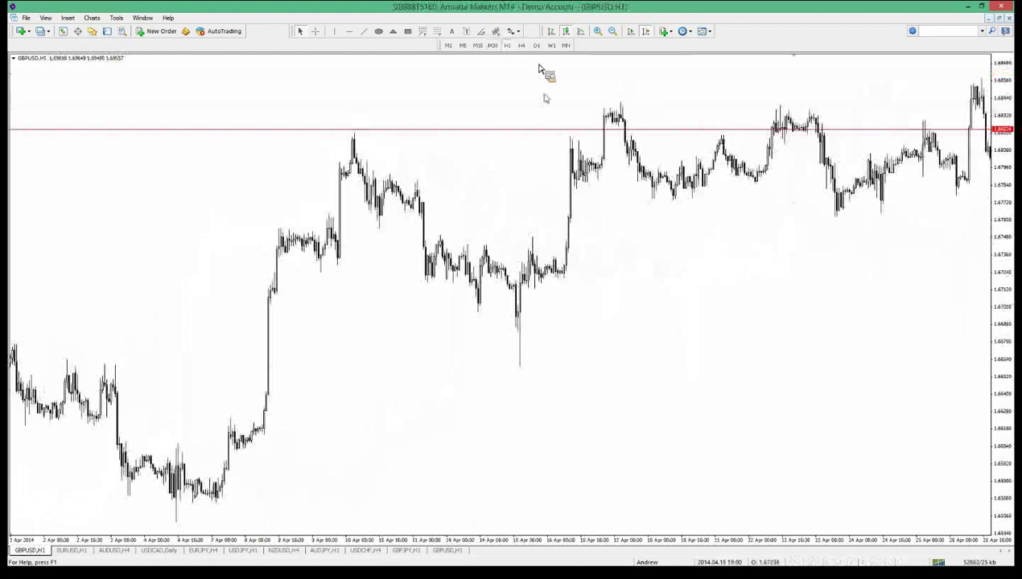
scroll(543, 81, up, 2)
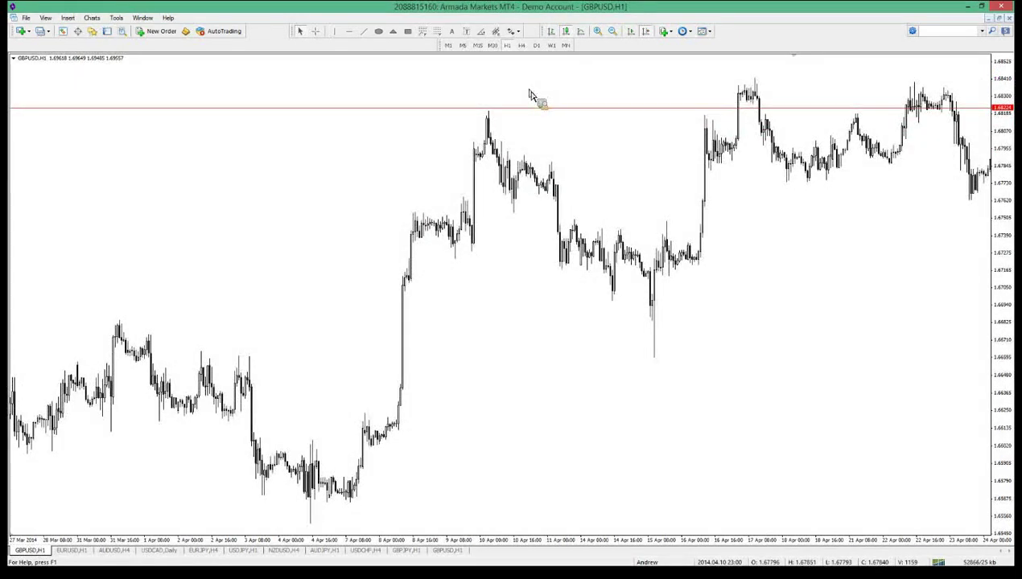
Step: Look back through the GBPUSD H1 price history from April to mid-February 2014 for another harmonic pattern
scroll(529, 92, up, 3)
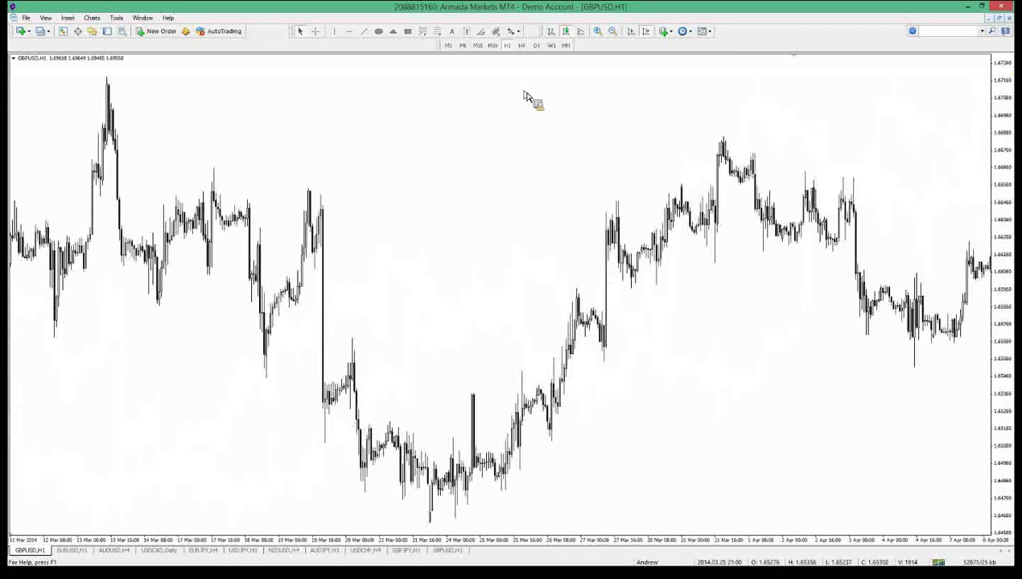
scroll(523, 91, down, 3)
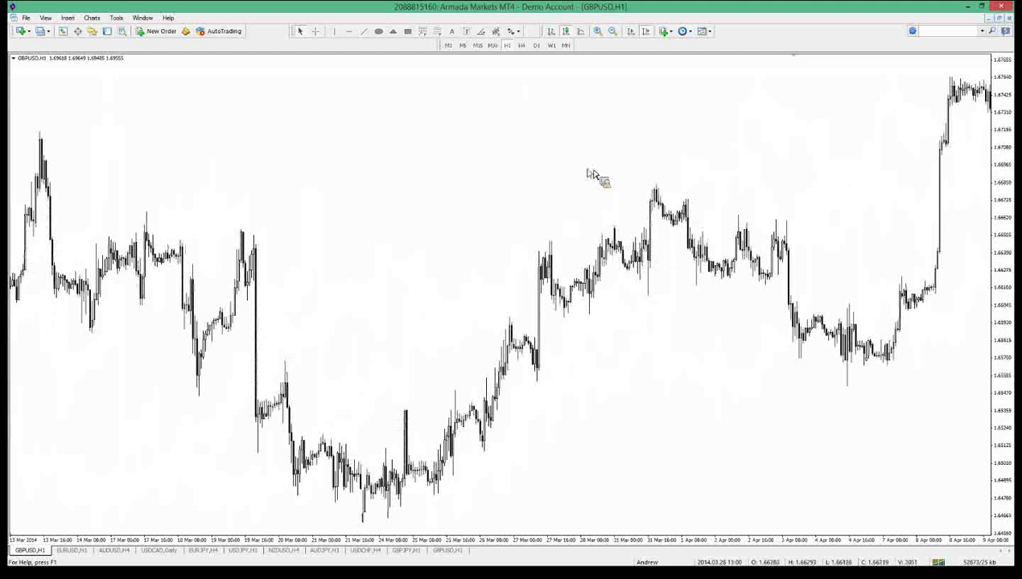
scroll(581, 167, up, 5)
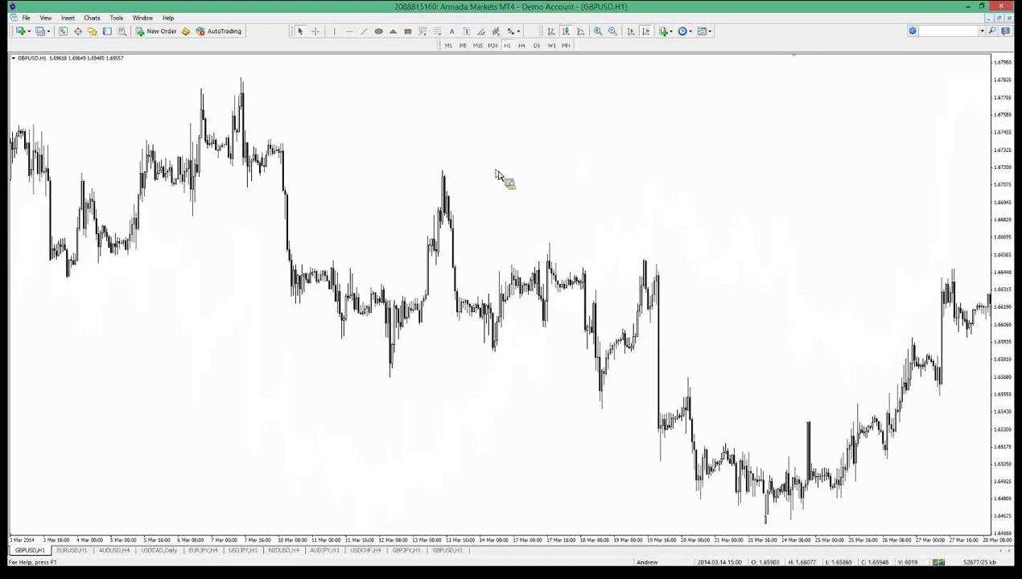
scroll(497, 142, up, 2)
scroll(496, 143, up, 2)
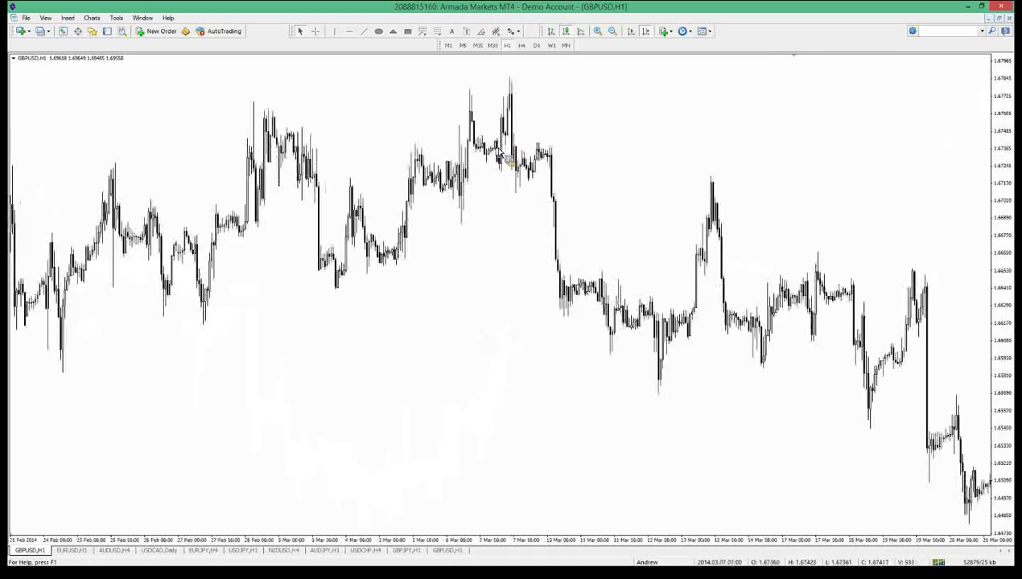
scroll(491, 215, up, 2)
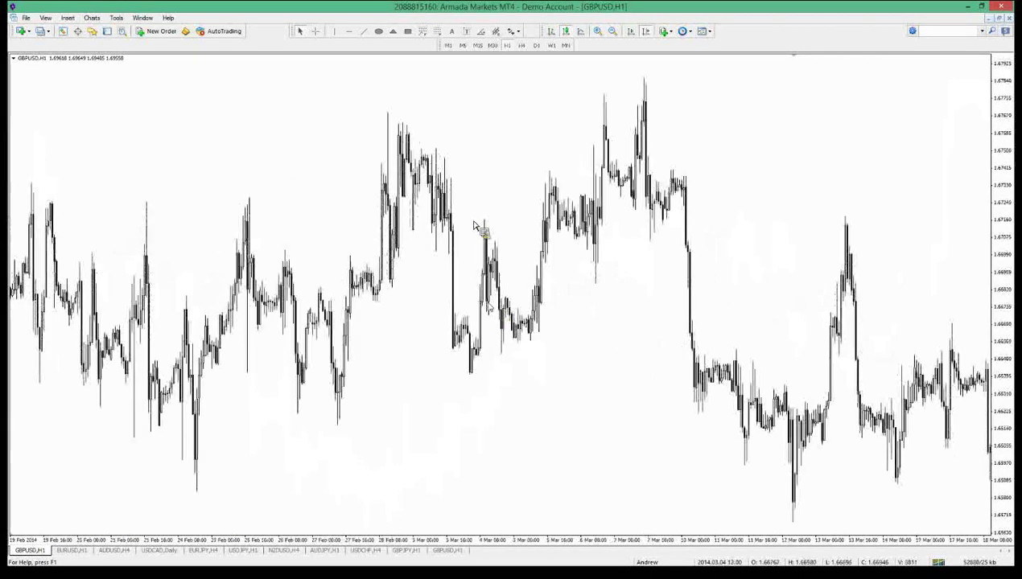
scroll(547, 297, down, 1)
scroll(529, 300, up, 3)
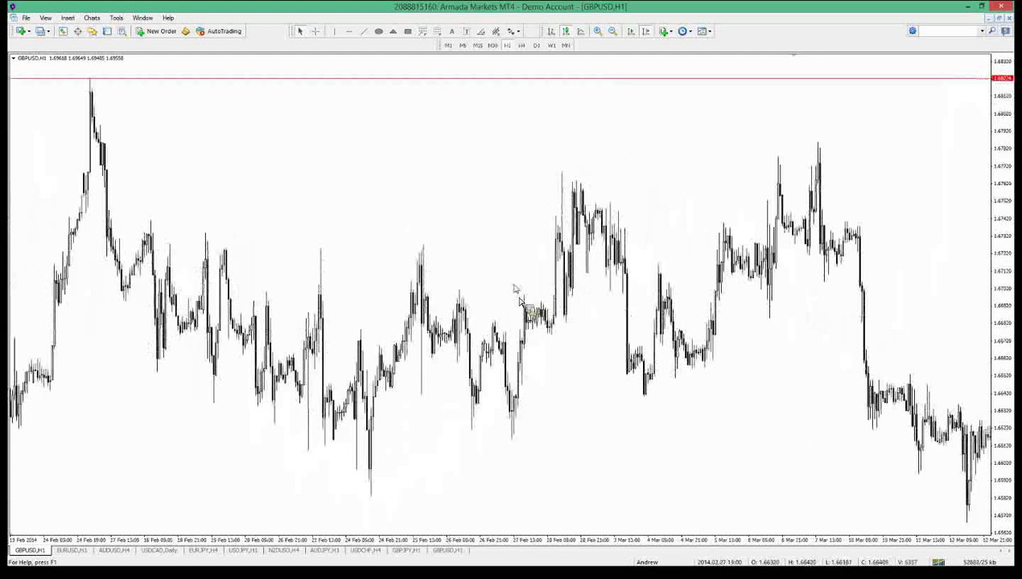
scroll(510, 279, up, 1)
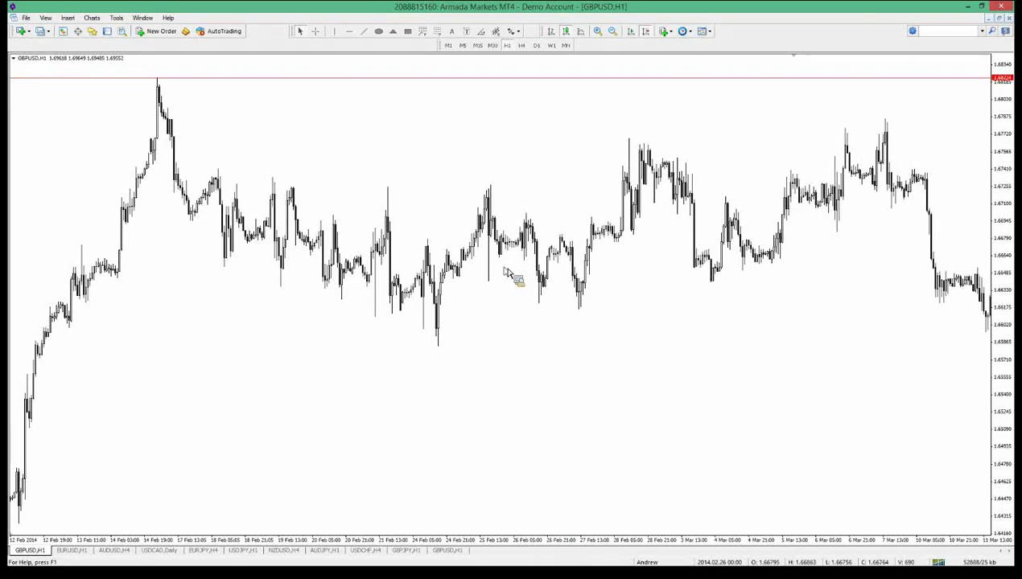
scroll(507, 276, up, 2)
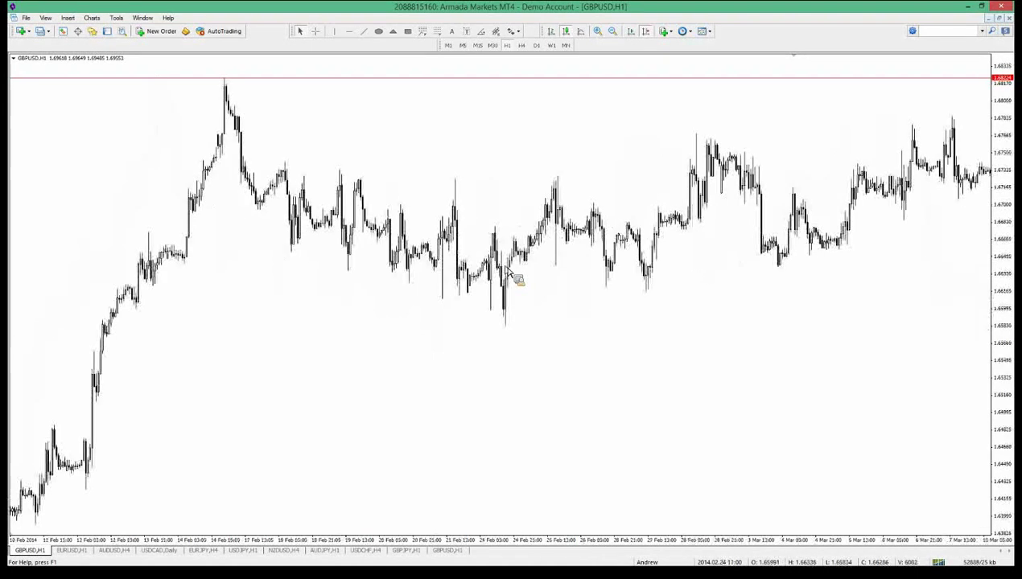
Step: Try a Fibonacci retracement on the 13–14 February rally up to the 14 February high and delete it
click(435, 32)
drag(256, 235, 265, 78)
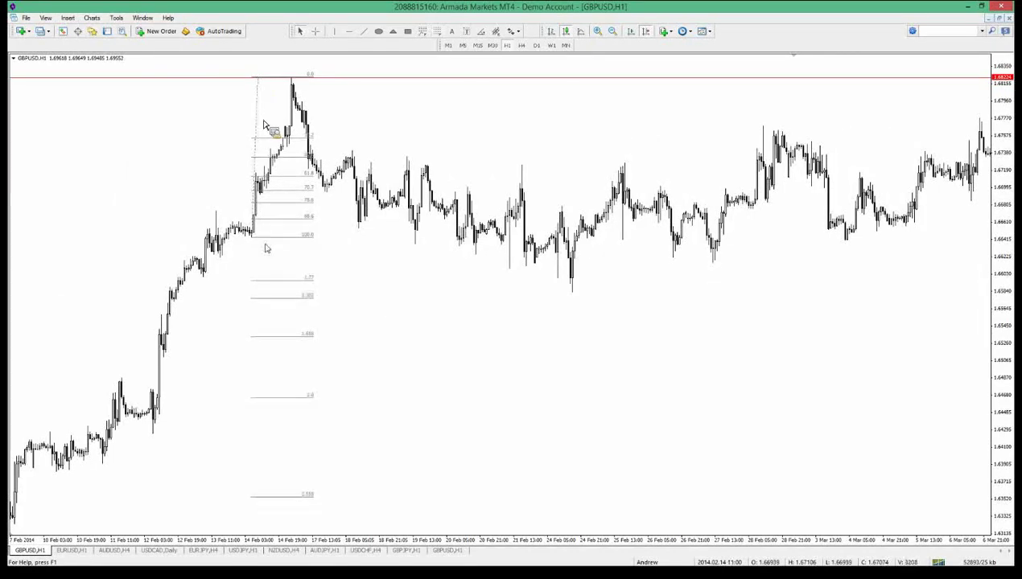
drag(253, 241, 223, 260)
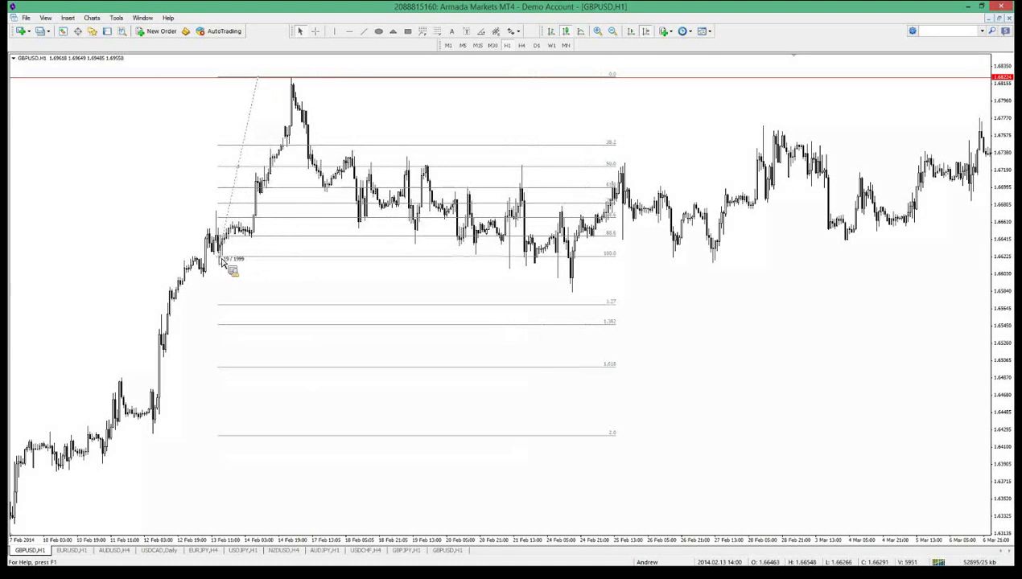
right_click(225, 263)
click(256, 293)
Step: Draw a Fibonacci retracement from the 24 January low up to the 28 January high
scroll(250, 292, up, 10)
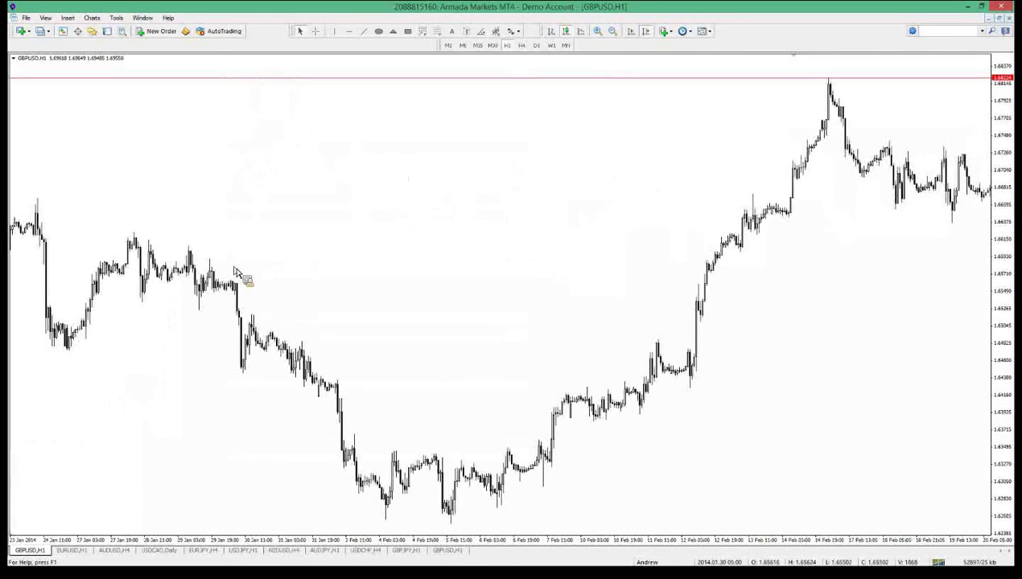
scroll(235, 272, up, 5)
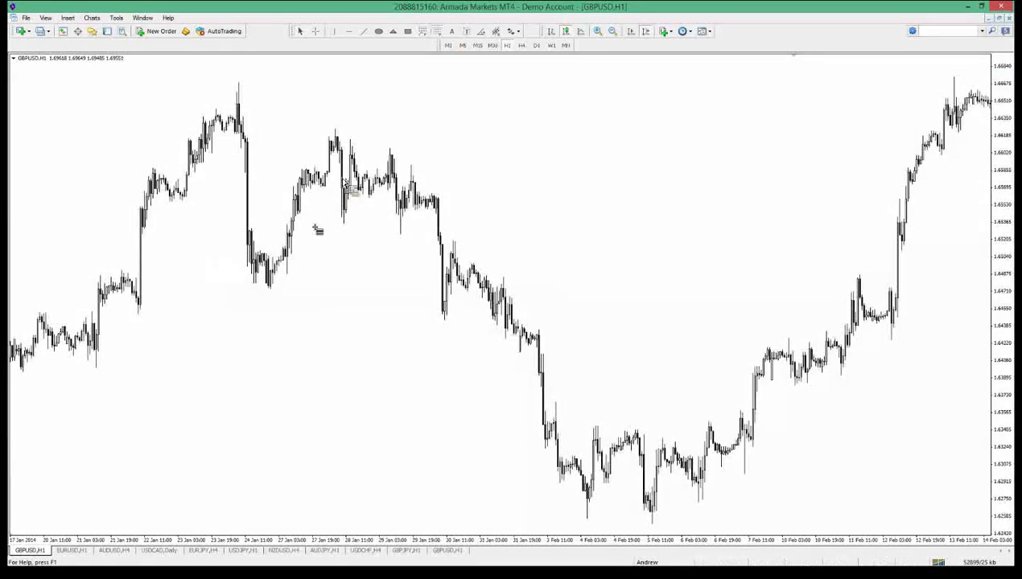
drag(271, 288, 283, 128)
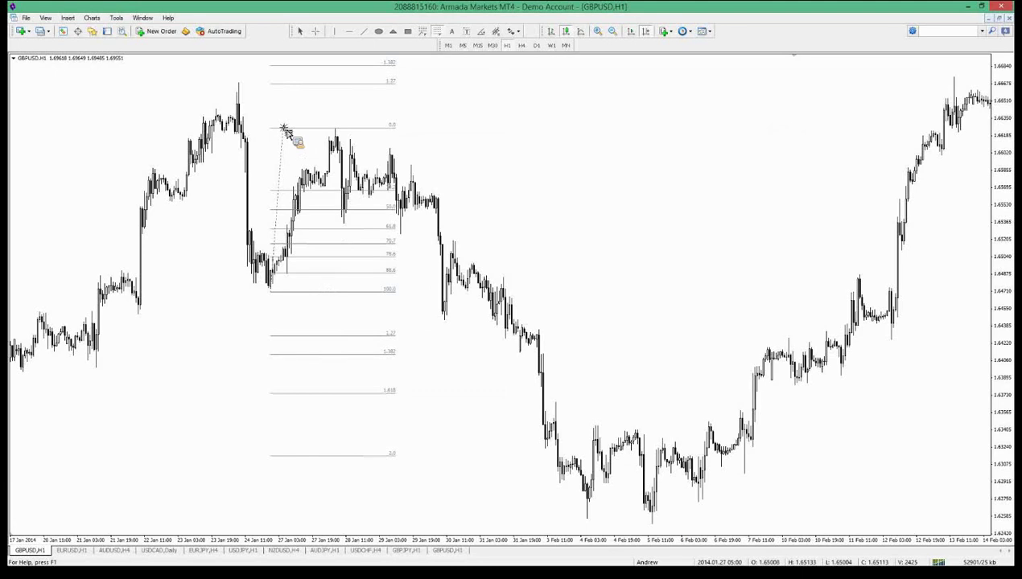
drag(284, 130, 279, 130)
middle_click(391, 228)
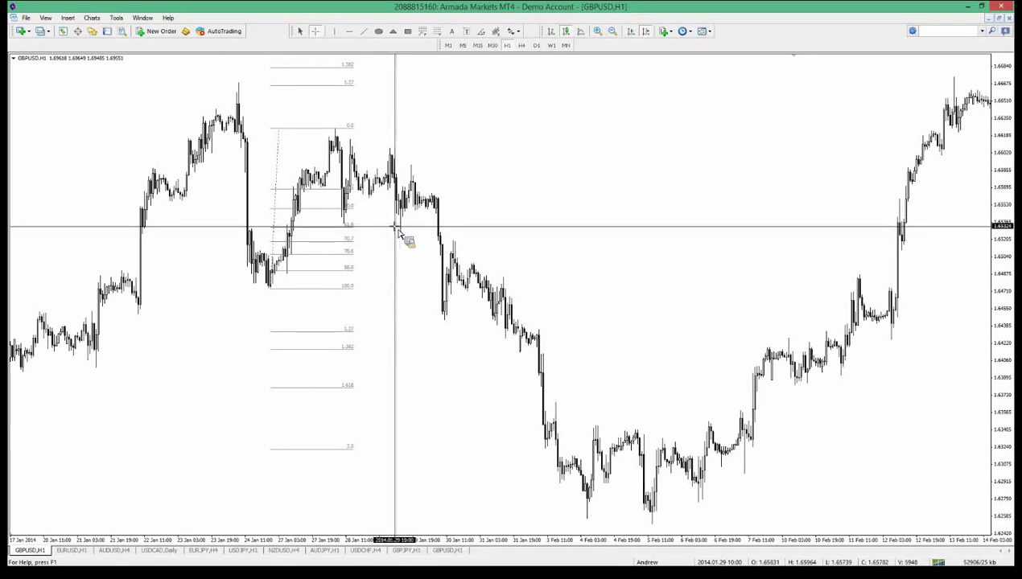
click(389, 224)
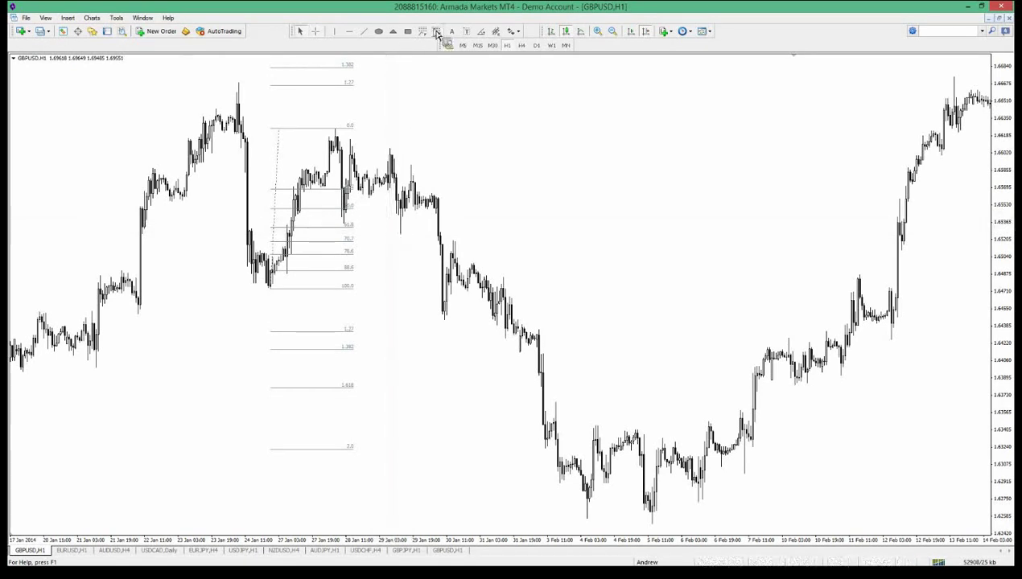
Step: Add a second Fibonacci over the 28 January pullback and highlight the zone between its 2.618 level and the first drawing's 1.618 level
click(437, 31)
drag(351, 129, 354, 250)
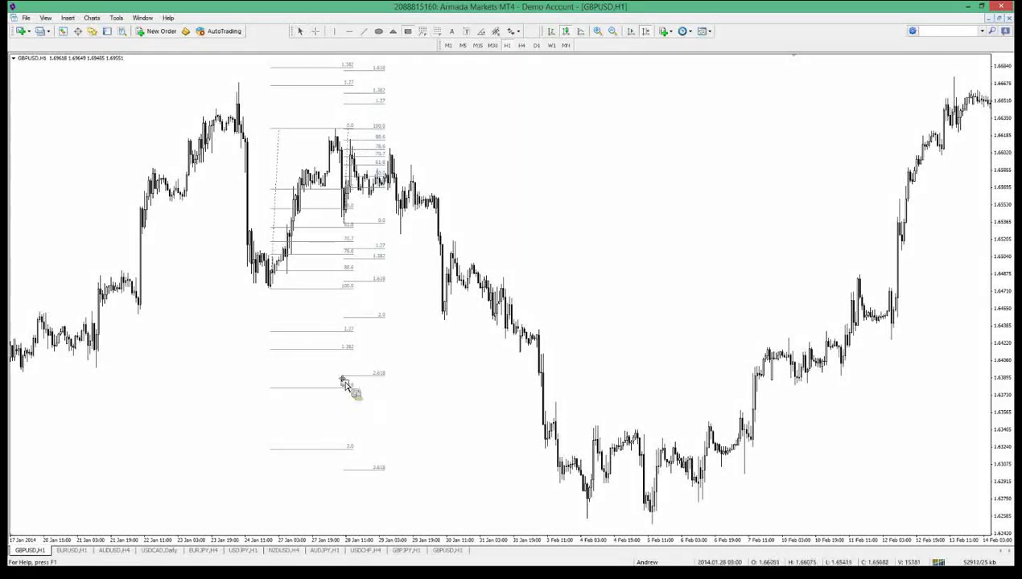
drag(342, 376, 568, 388)
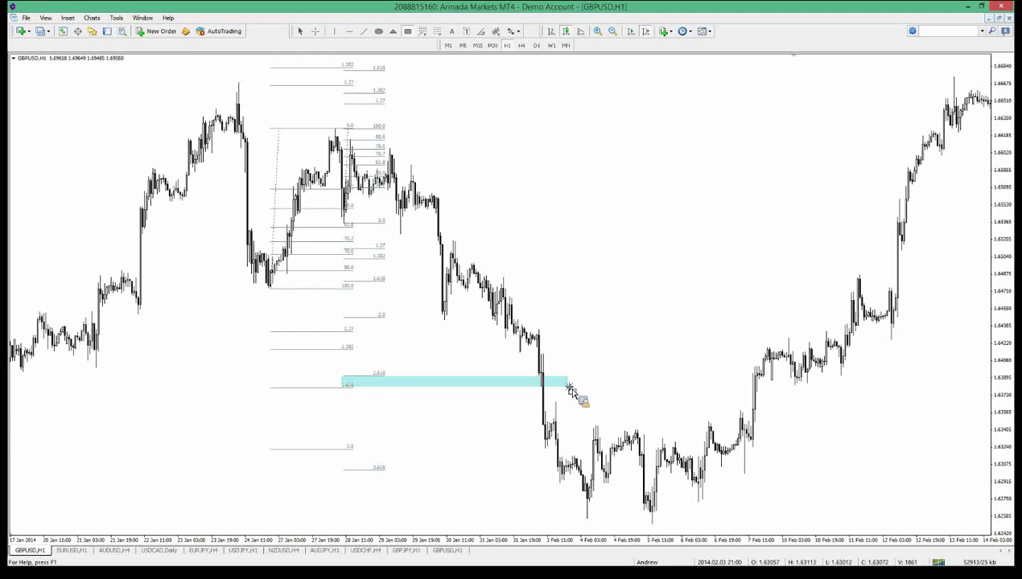
Step: Examine how price behaves around the highlighted 1.618–2.618 zone on 3 February and where the next Fibonacci levels lie
scroll(524, 346, up, 3)
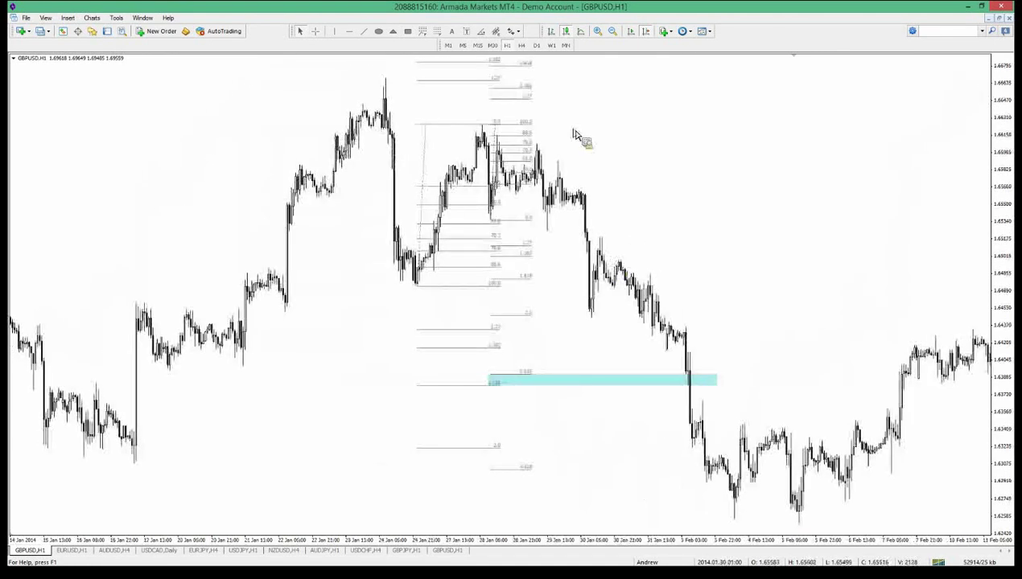
middle_click(676, 424)
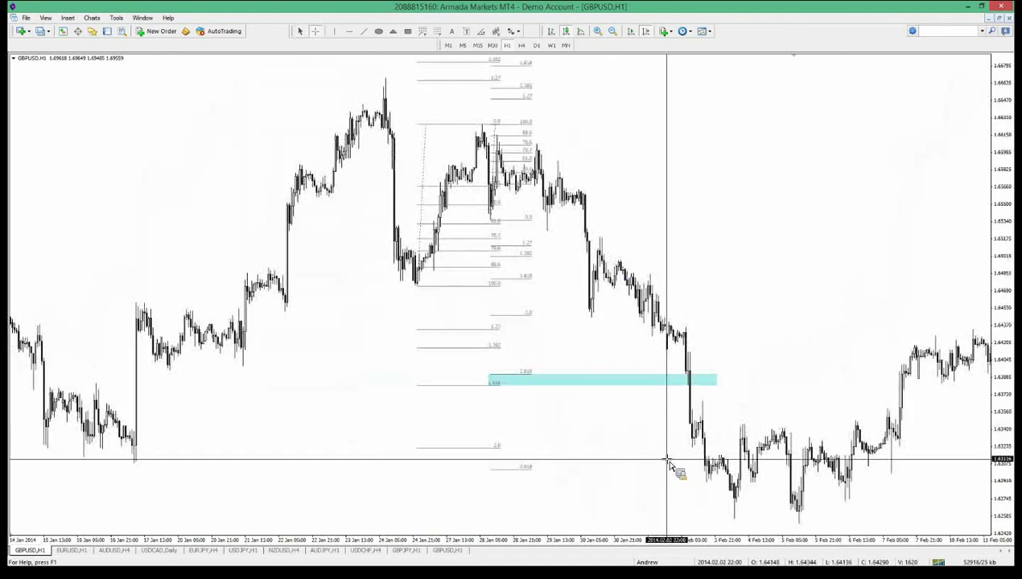
drag(668, 455, 507, 392)
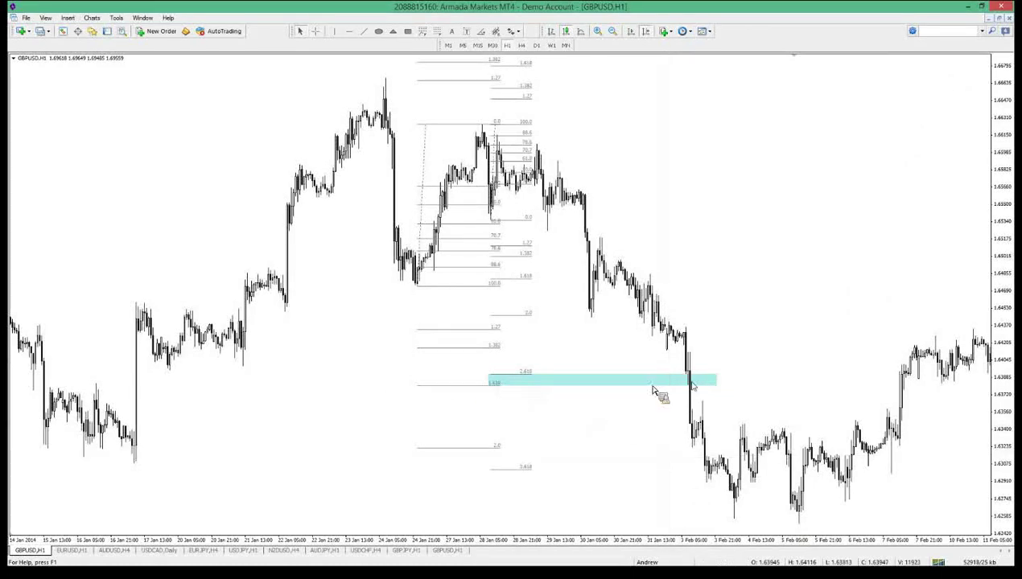
middle_click(695, 364)
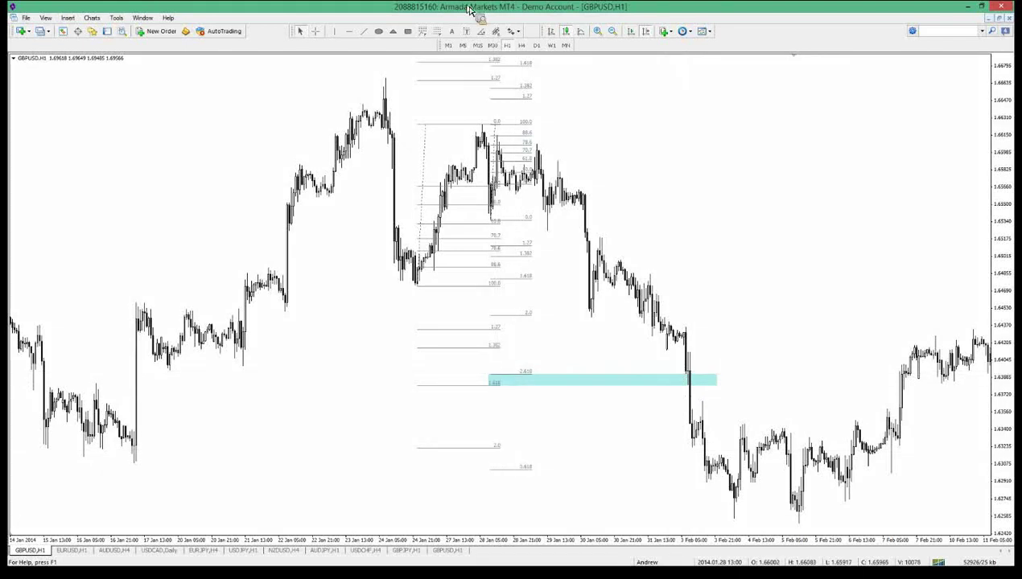
Step: Delete the highlight rectangle and both Fibonacci drawings from the late January pattern
middle_click(492, 219)
key(BackSpace)
key(BackSpace)
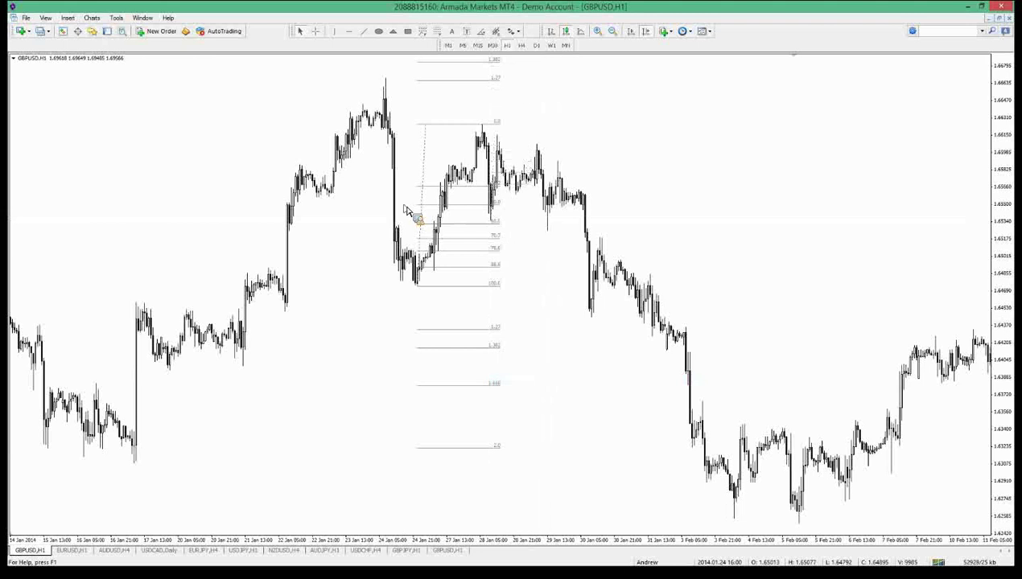
key(BackSpace)
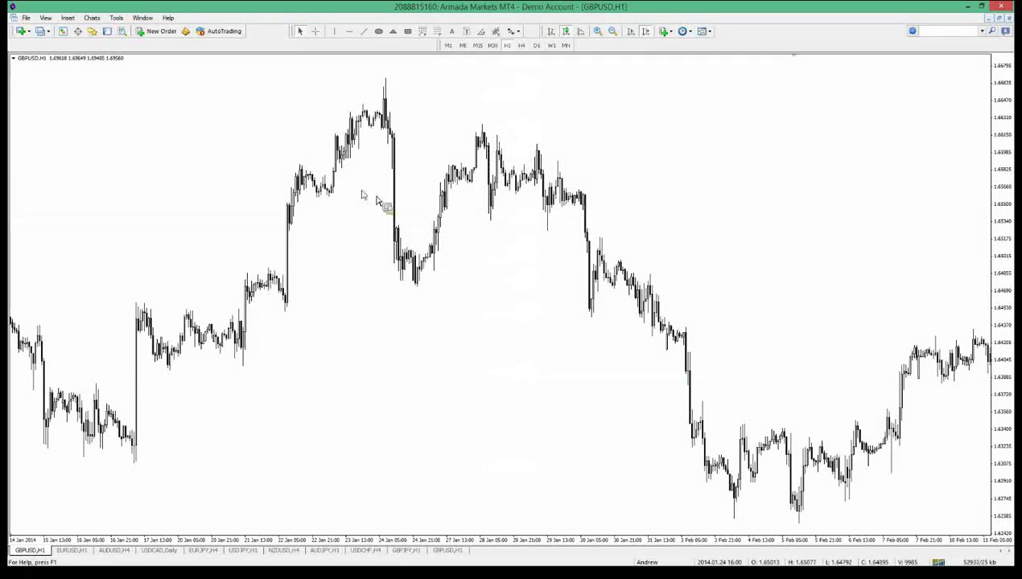
Step: Try a Fibonacci retracement from the 3 January high down to the 6 January low and delete it
scroll(369, 200, up, 3)
scroll(375, 218, up, 3)
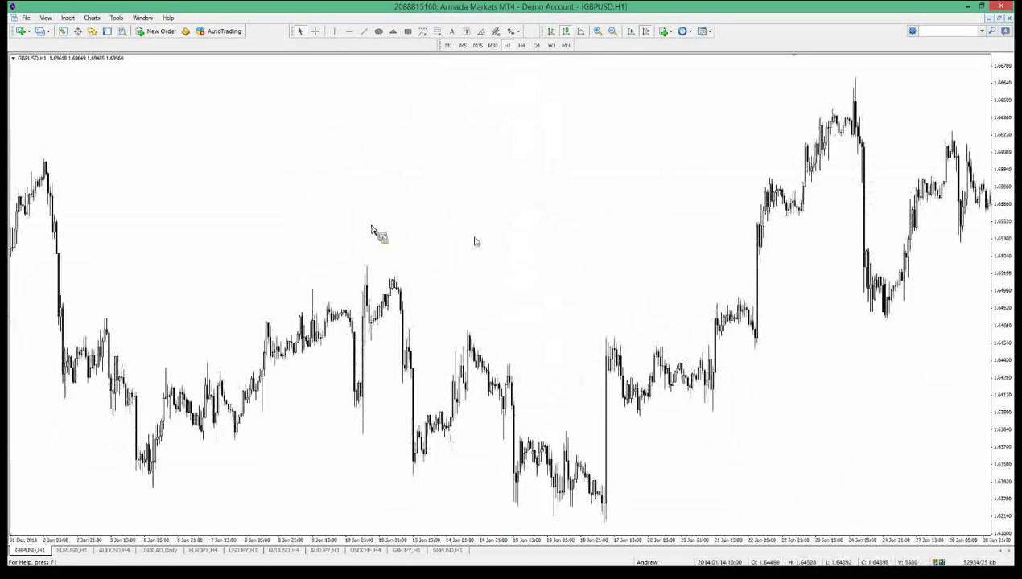
scroll(467, 258, down, 3)
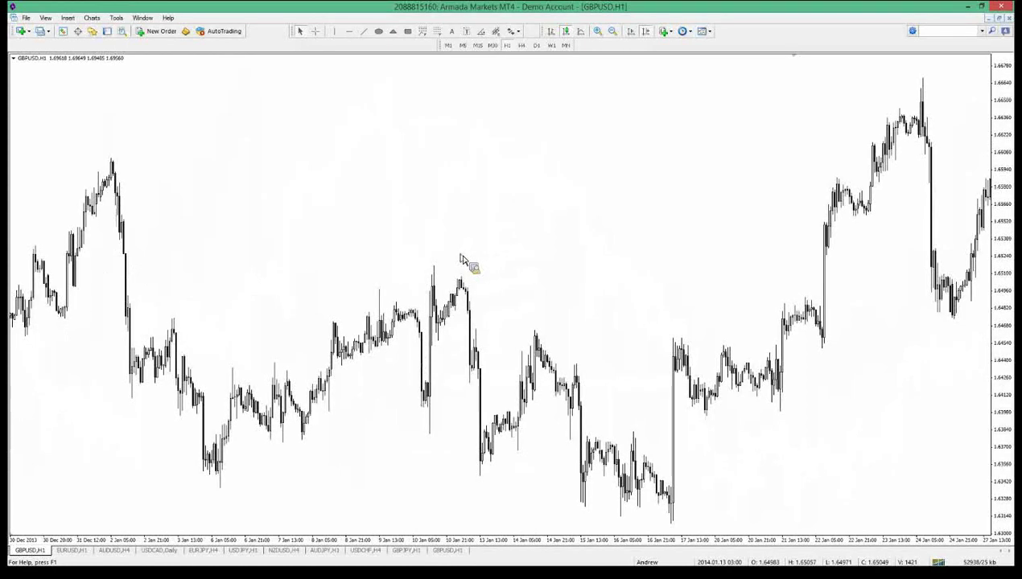
scroll(460, 258, up, 3)
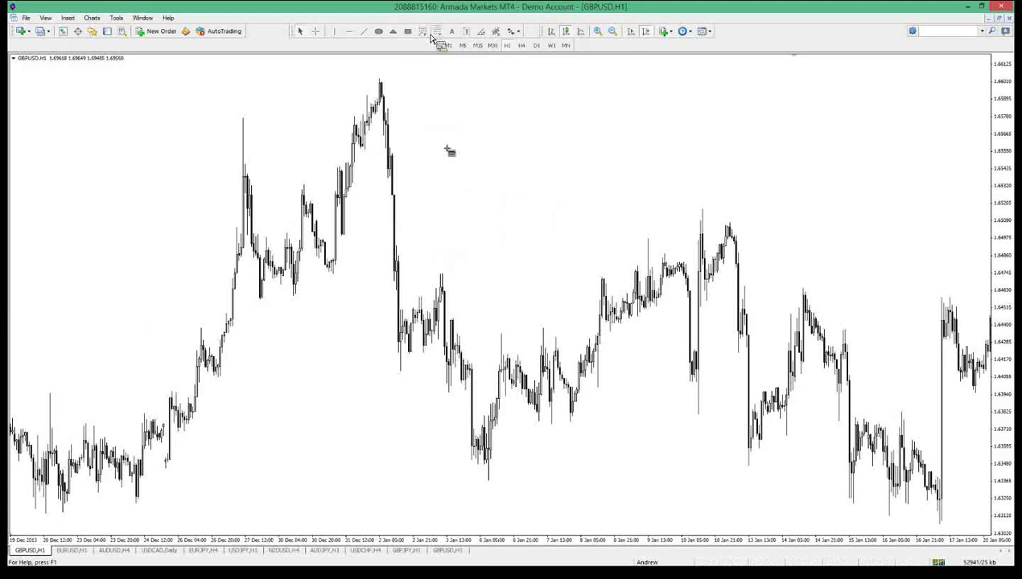
mouse_move(442, 278)
mouse_down()
mouse_move(430, 499)
mouse_move(463, 486)
mouse_move(453, 482)
mouse_up()
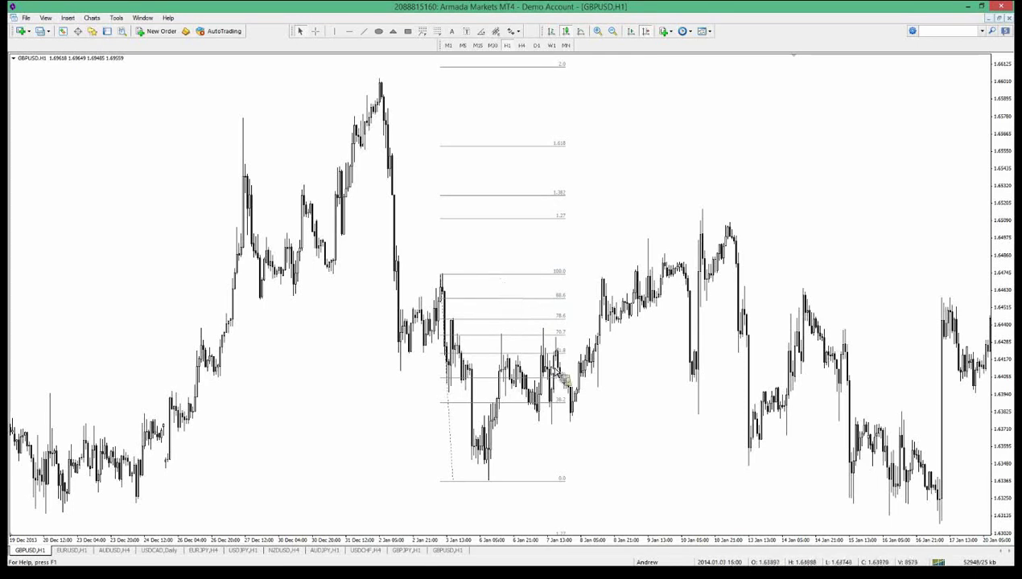
right_click(444, 284)
click(480, 315)
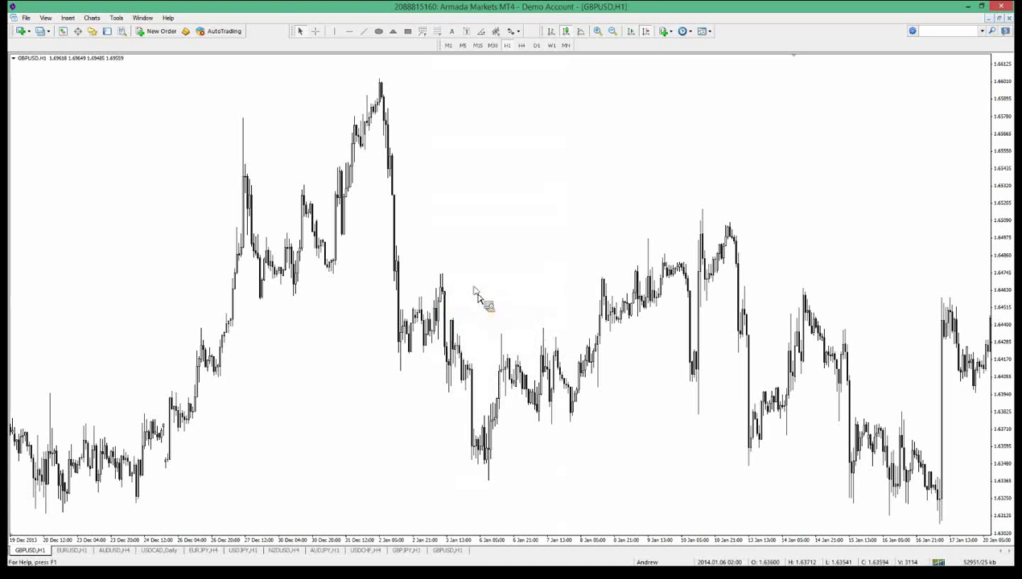
Step: Try a Fibonacci retracement from the 13 December low up to the 16 December high and delete it
scroll(474, 293, down, 5)
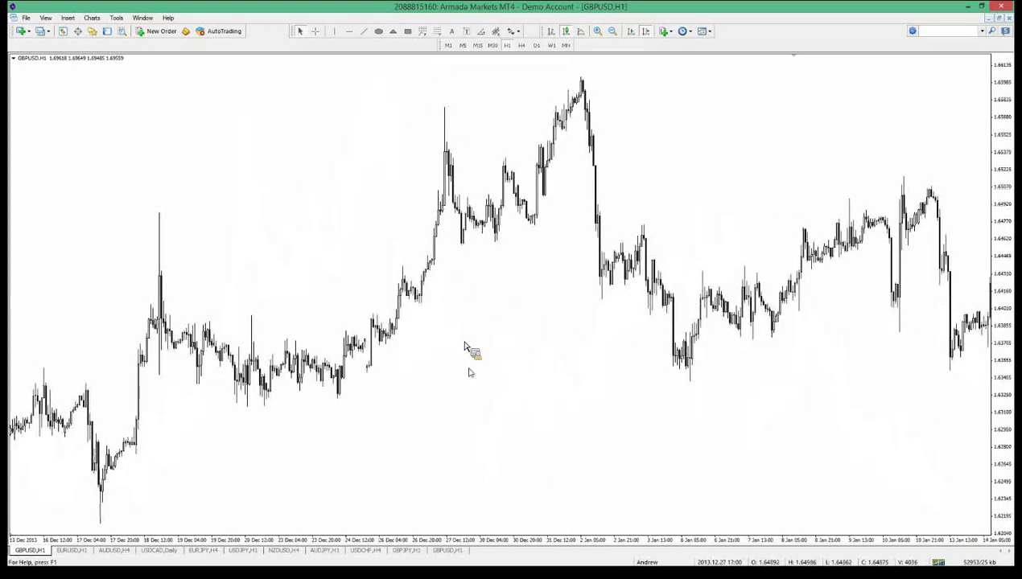
scroll(415, 121, down, 5)
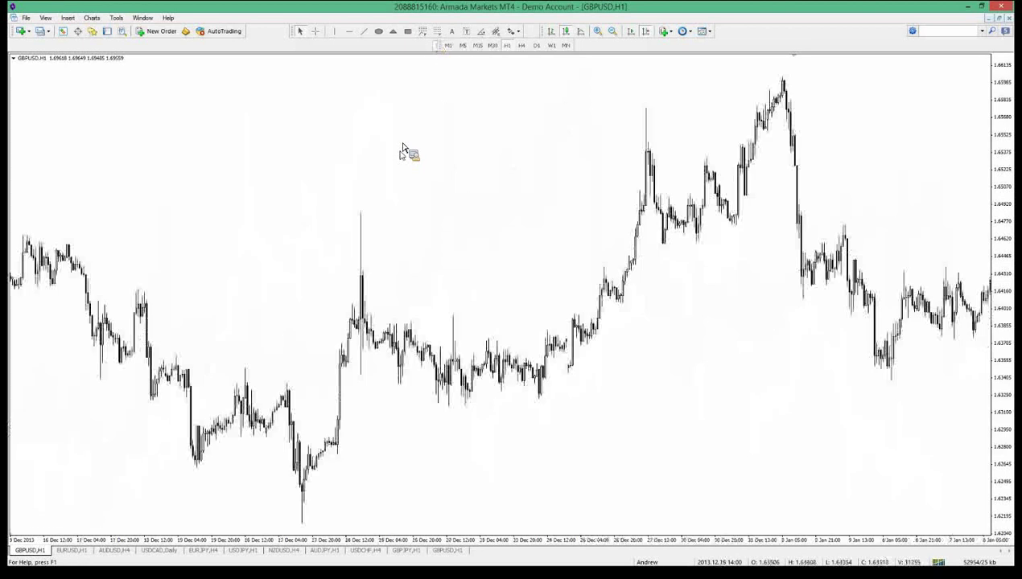
scroll(395, 155, down, 3)
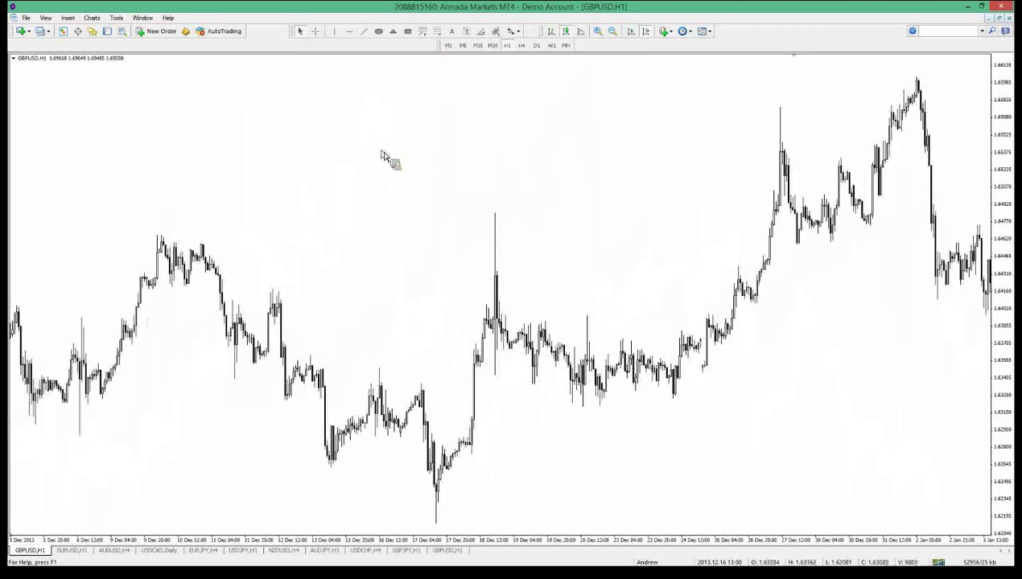
click(436, 31)
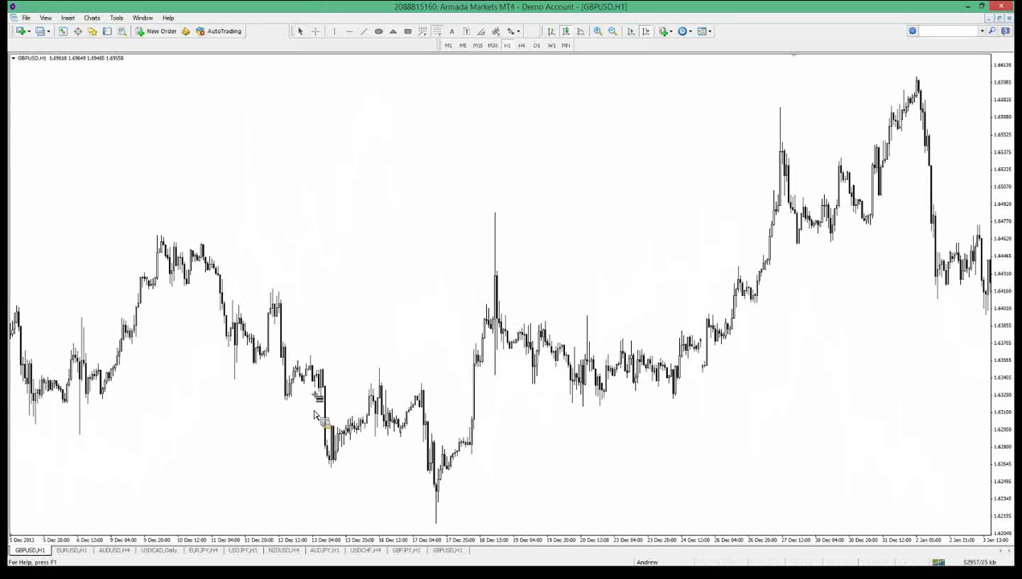
drag(337, 454, 346, 372)
right_click(371, 390)
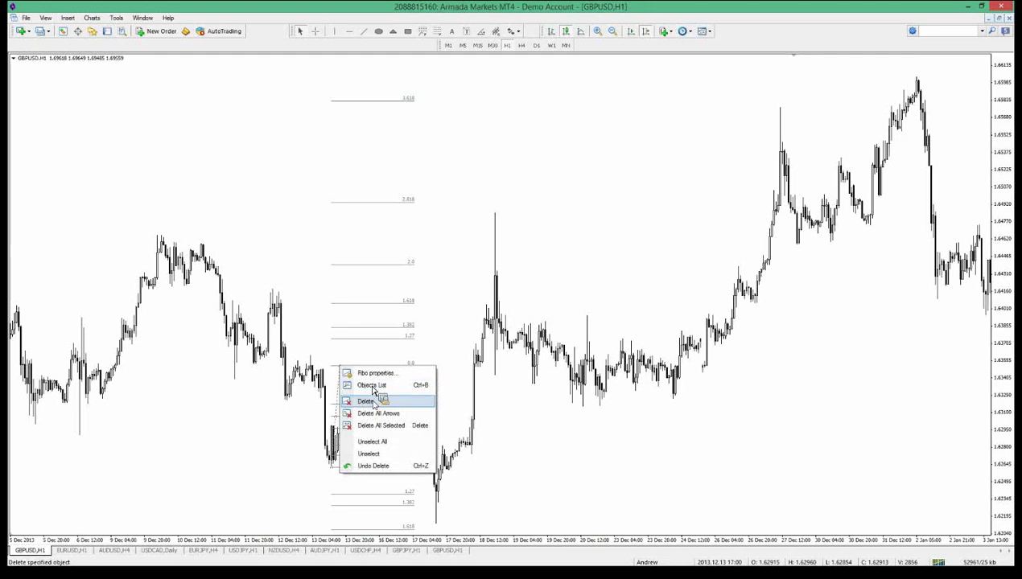
click(366, 401)
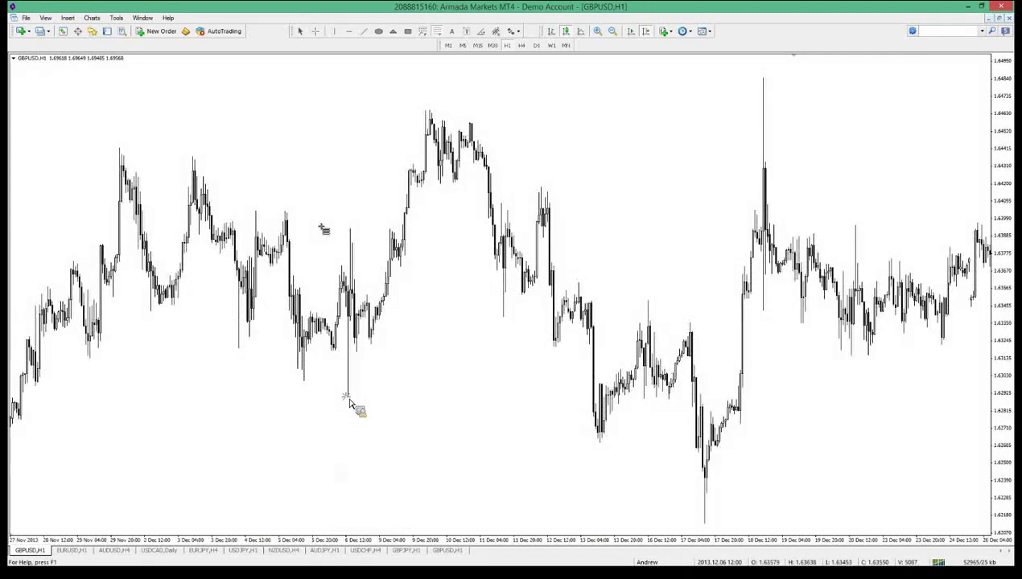
Step: Try a Fibonacci retracement from the 6 December low up to the 10 December high and delete it
drag(347, 395, 358, 109)
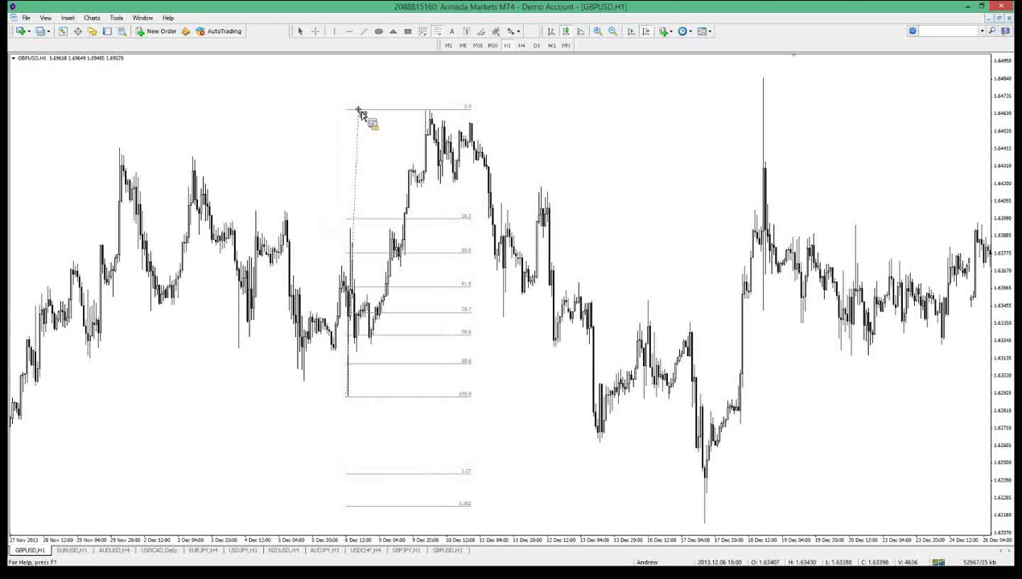
right_click(366, 119)
click(381, 142)
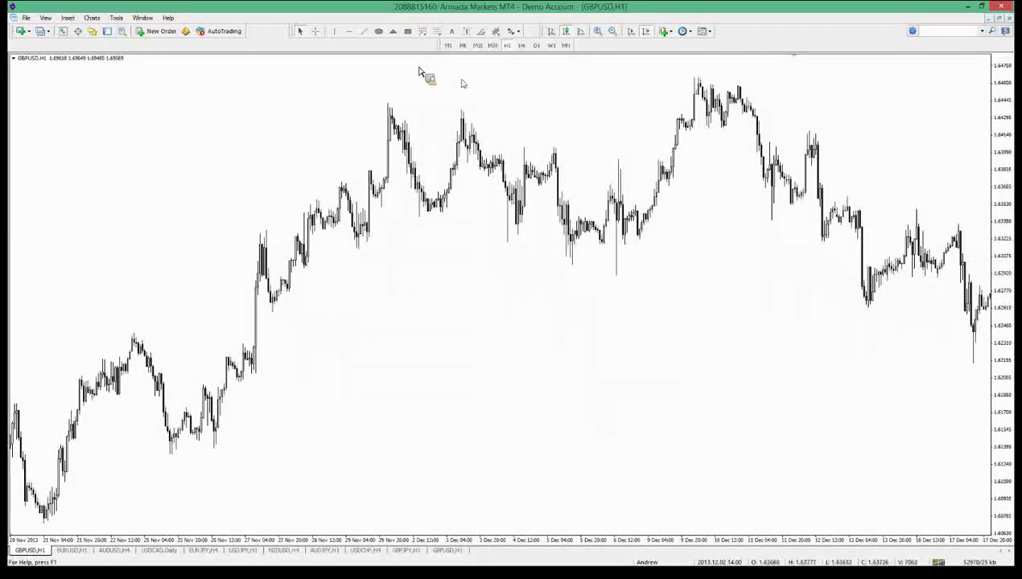
Step: Check the decline into 12 November against a Fibonacci retracement from the 5 November low up to the 6 November high, and delete the drawing
scroll(326, 293, up, 3)
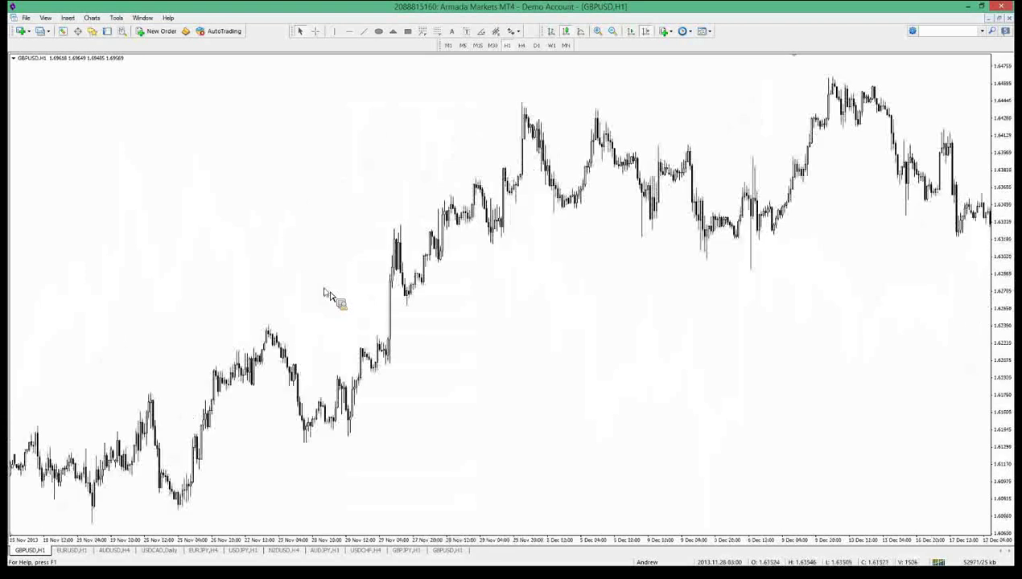
scroll(326, 293, up, 3)
scroll(326, 292, up, 3)
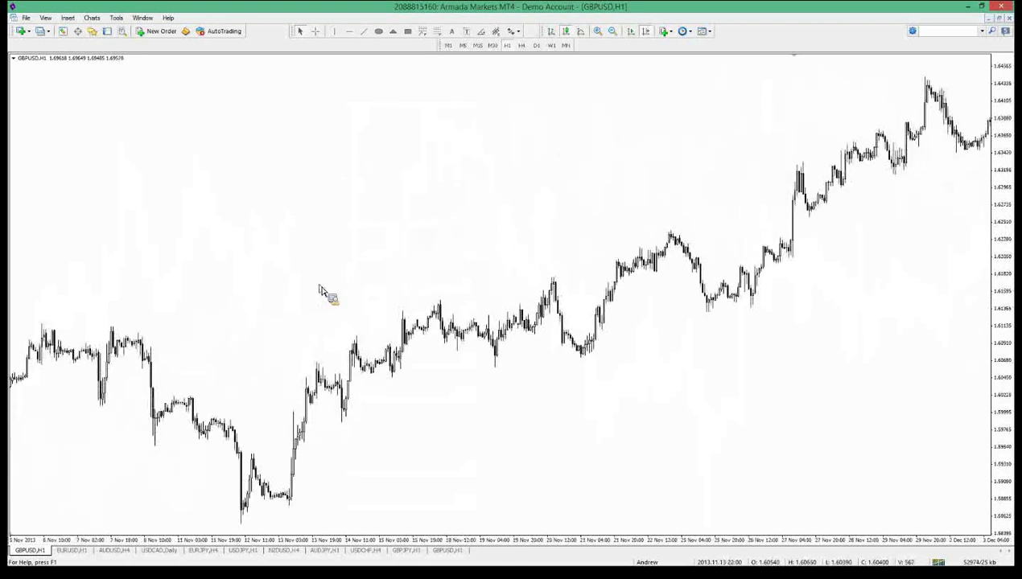
scroll(326, 293, up, 3)
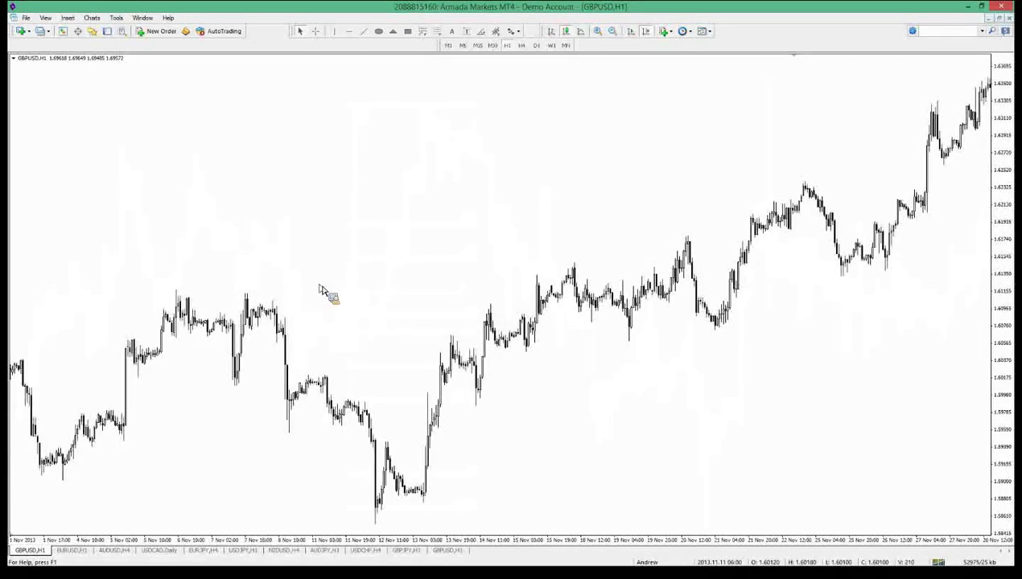
scroll(326, 292, up, 3)
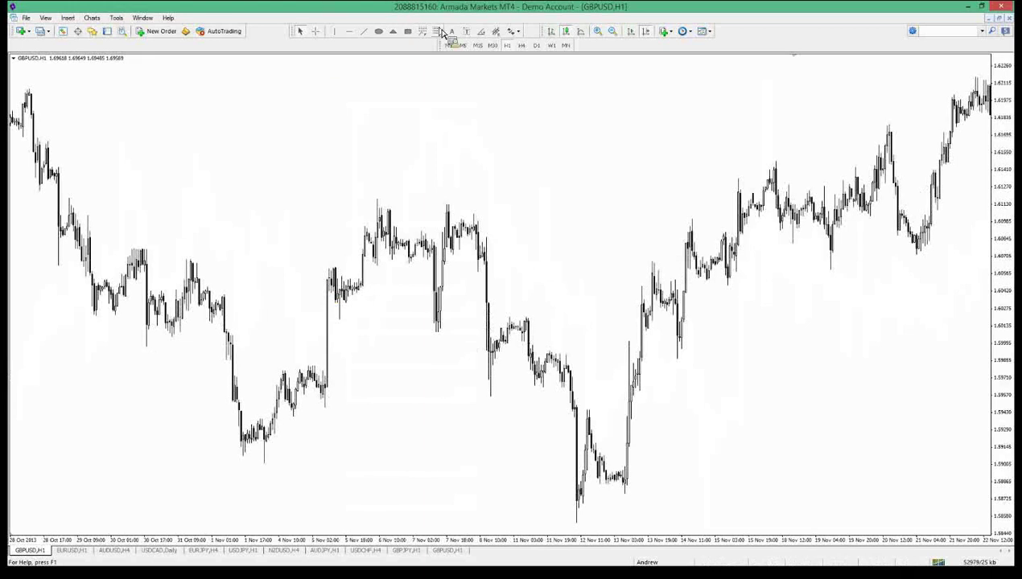
drag(325, 408, 343, 198)
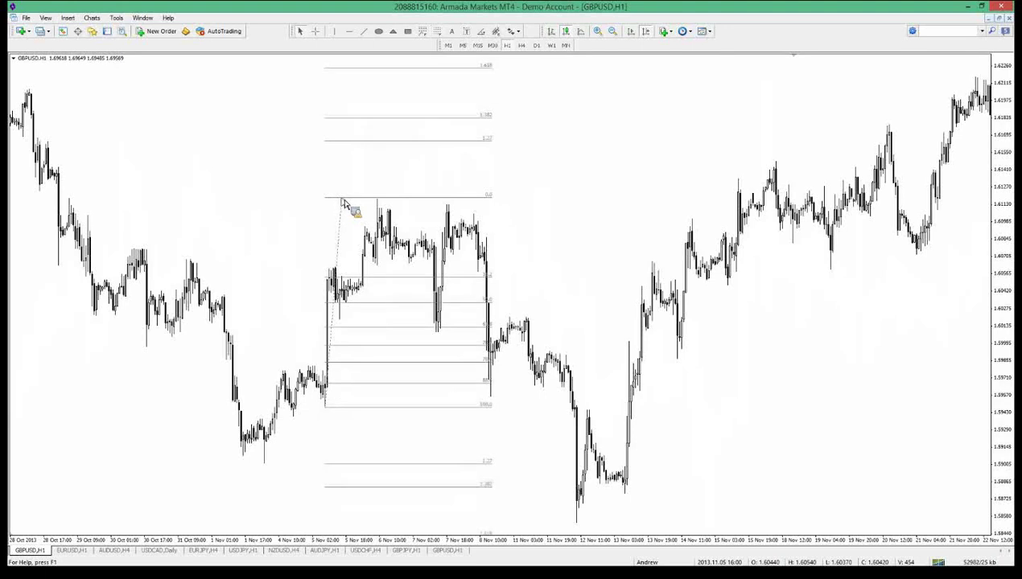
middle_click(478, 333)
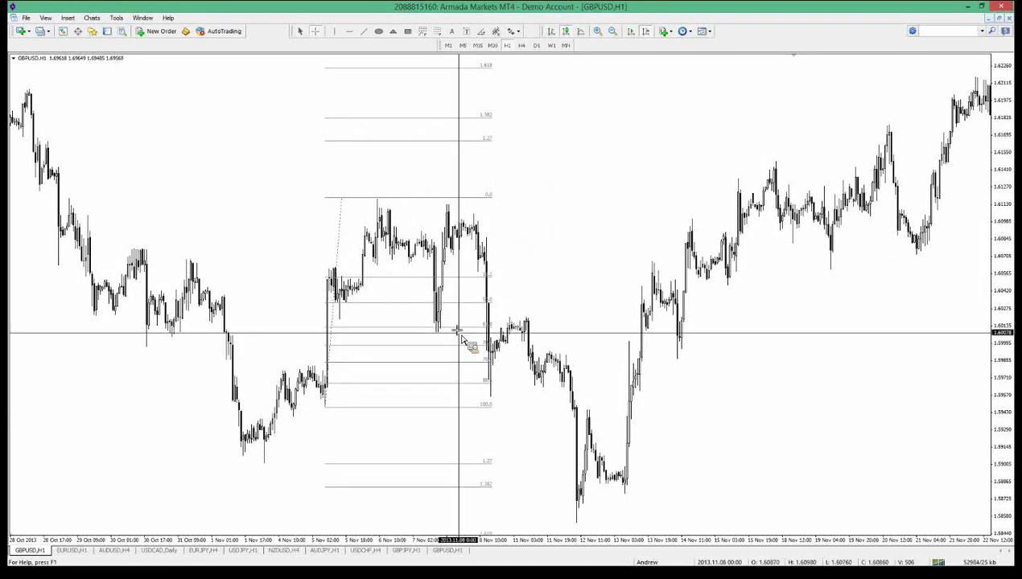
middle_click(691, 471)
drag(999, 410, 998, 451)
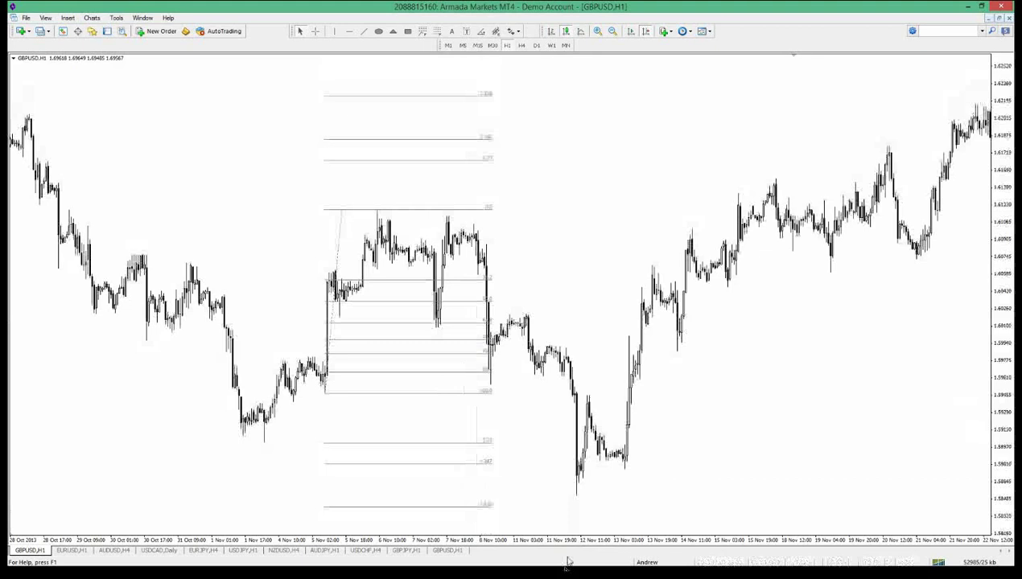
middle_click(575, 509)
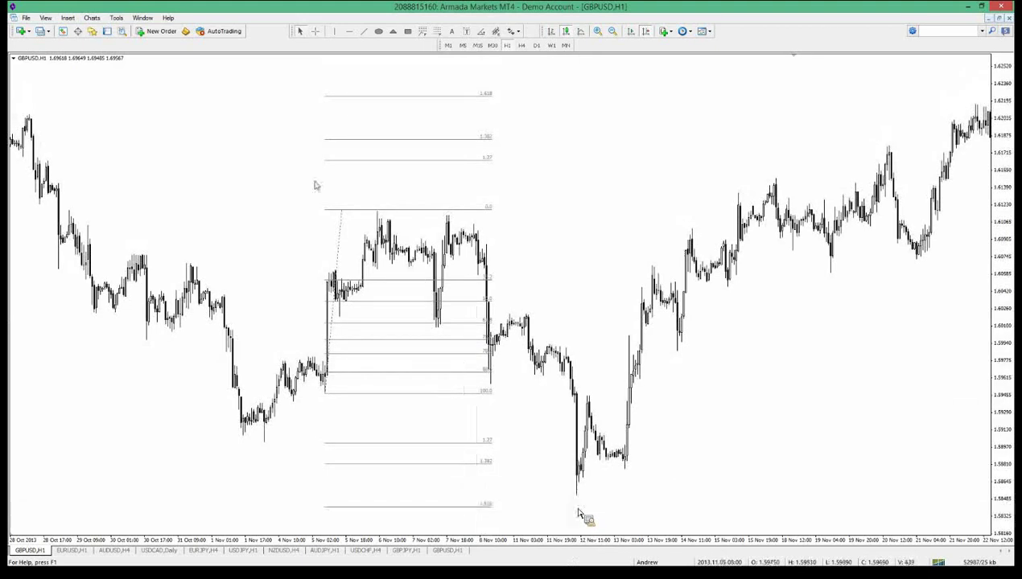
right_click(338, 215)
click(390, 241)
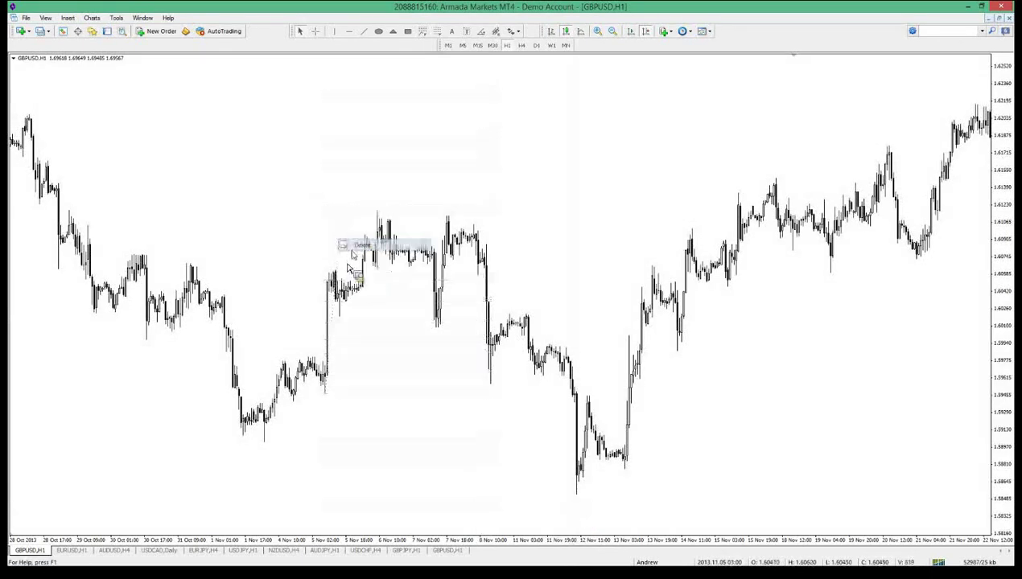
Step: Look back through the September and October 2013 GBPUSD H1 history for further harmonic patterns
scroll(326, 263, up, 5)
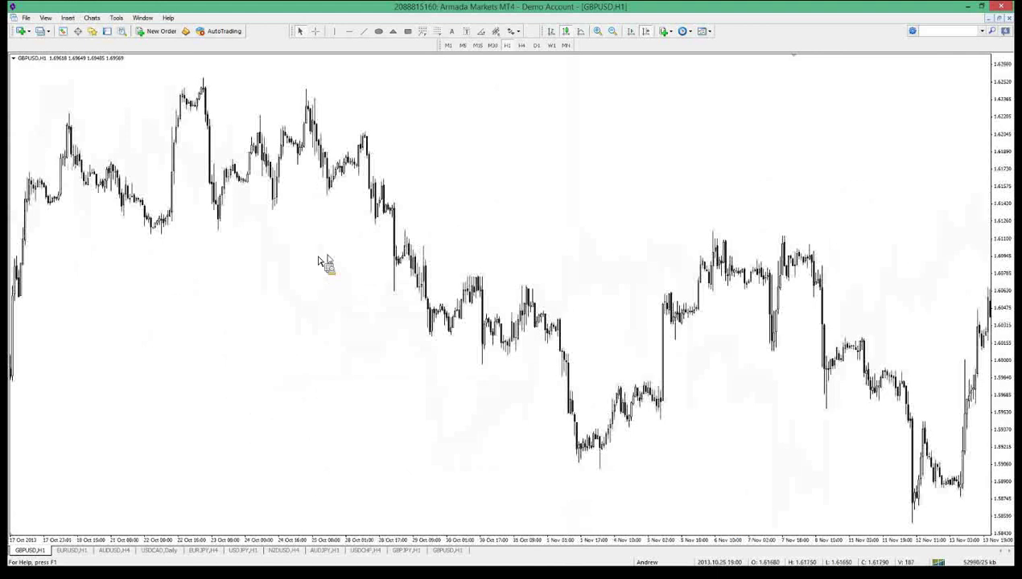
scroll(314, 262, up, 3)
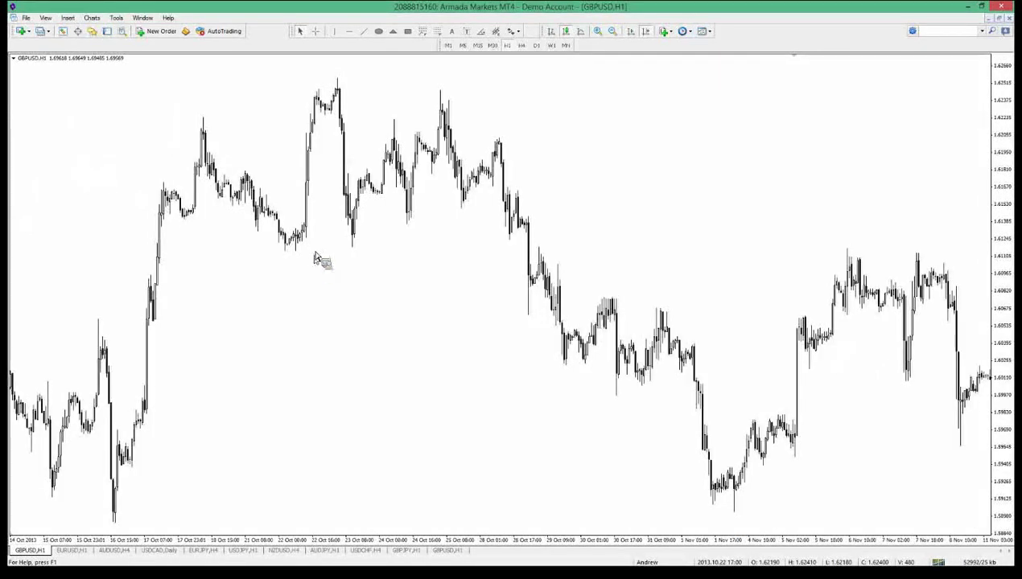
scroll(326, 272, up, 3)
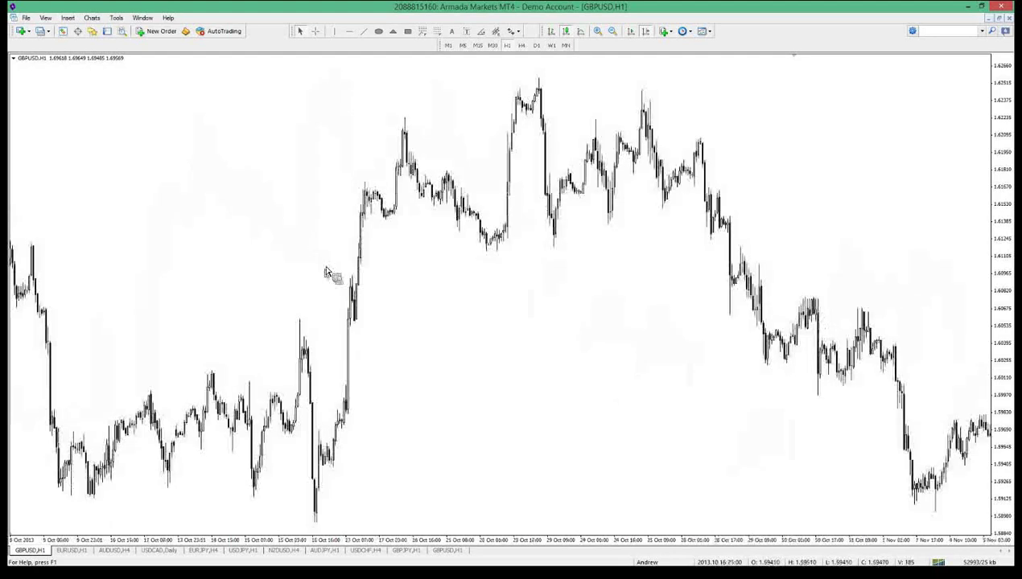
scroll(325, 273, up, 3)
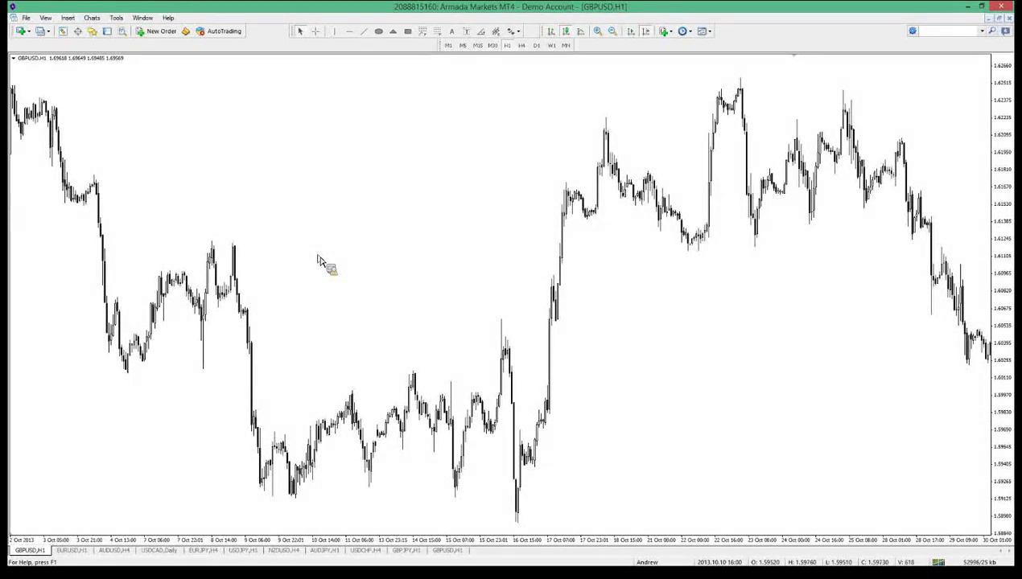
scroll(319, 261, up, 3)
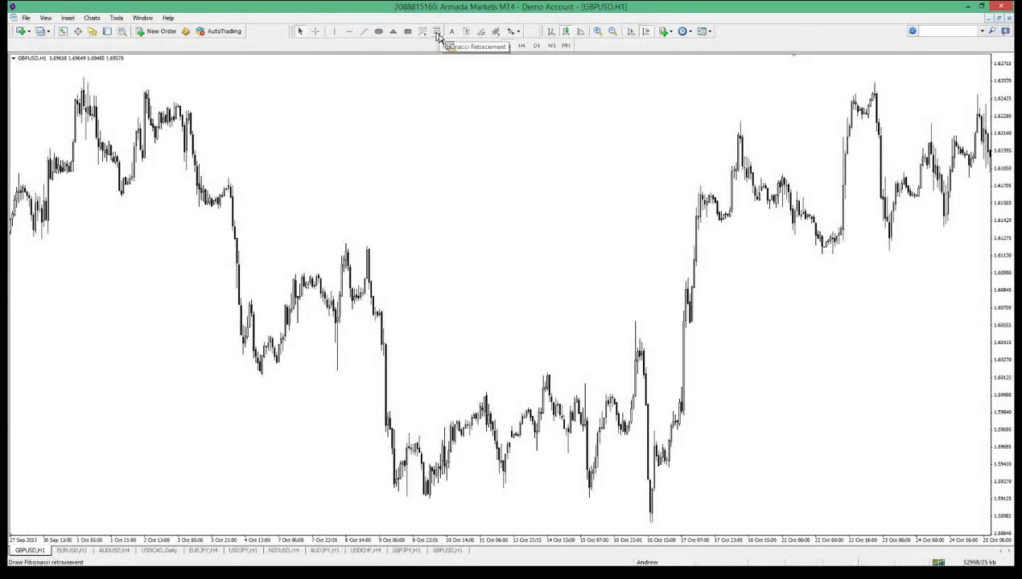
scroll(439, 36, up, 3)
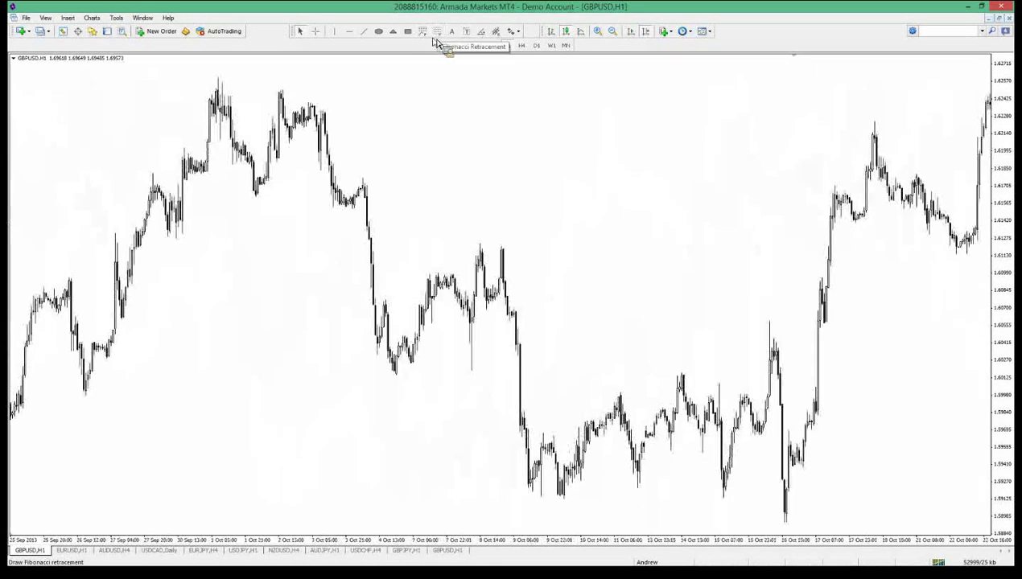
scroll(435, 43, up, 3)
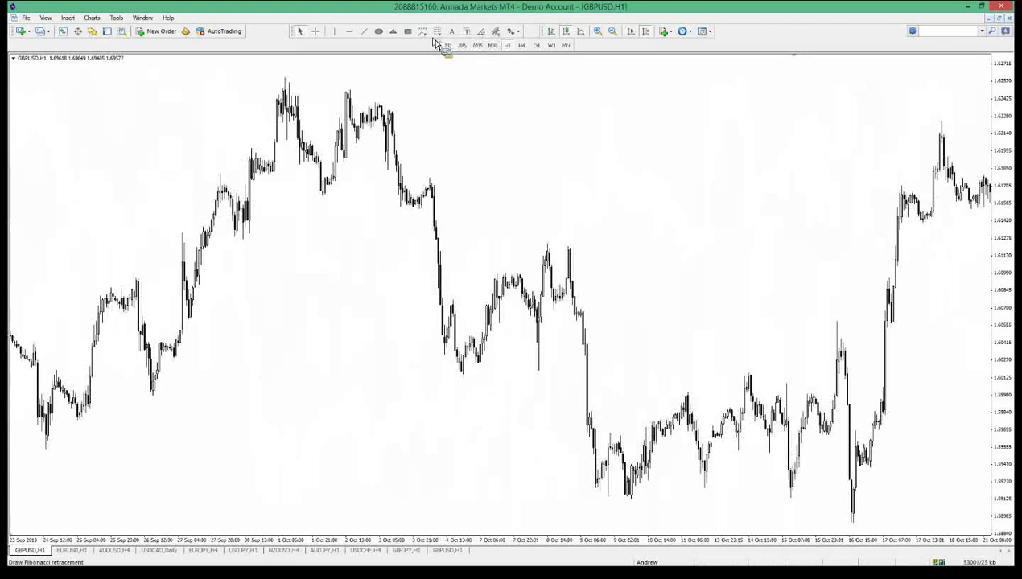
click(612, 32)
scroll(606, 75, up, 5)
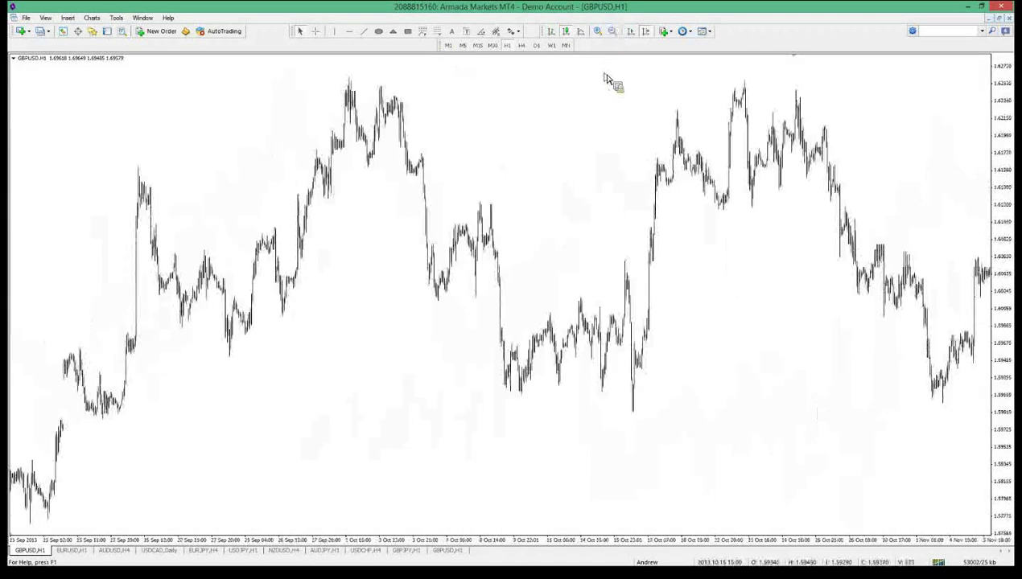
scroll(606, 78, up, 4)
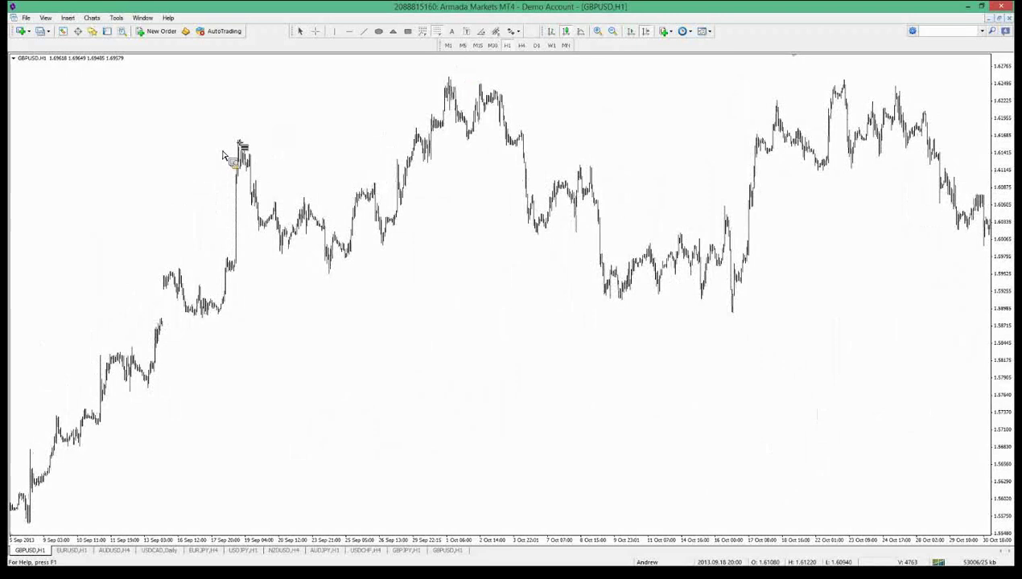
Step: Try a Fibonacci retracement from the 18 September high down to the 24 September low and delete it
drag(237, 142, 251, 275)
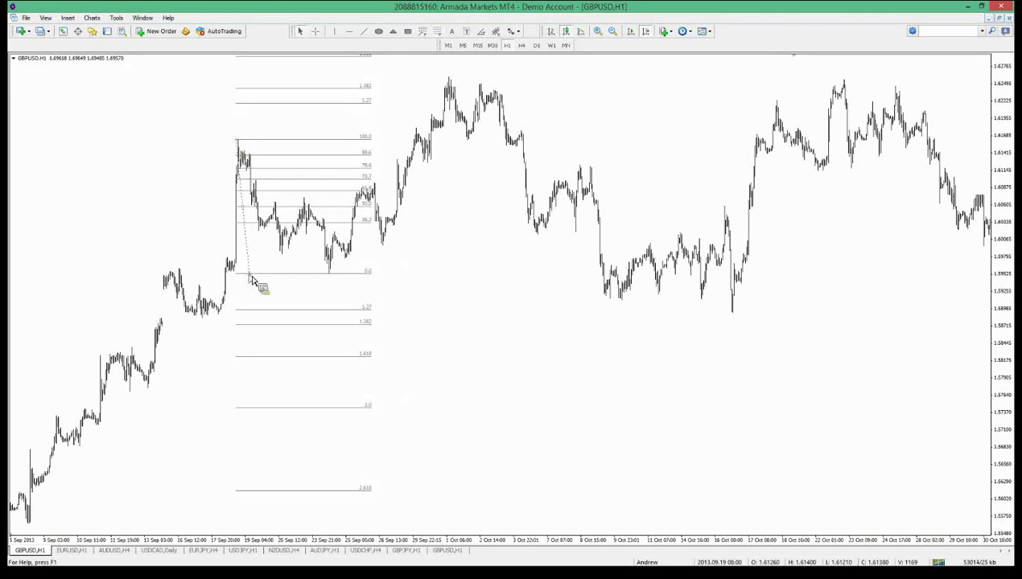
right_click(249, 276)
click(280, 309)
Step: Return the GBPUSD H1 chart to the latest bars and switch to the GBPJPY H1 chart
click(597, 30)
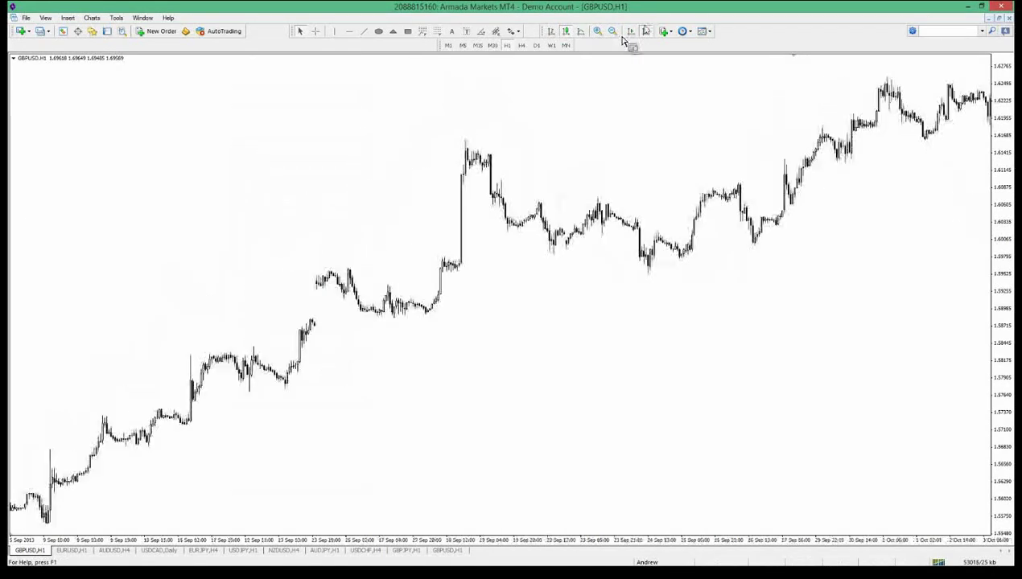
click(646, 30)
click(646, 30)
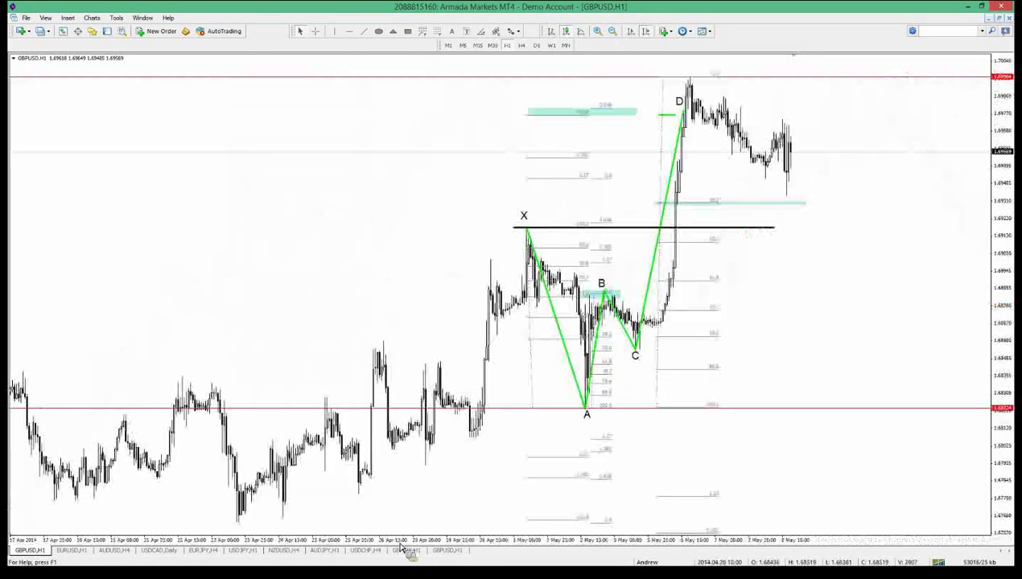
click(446, 553)
click(406, 552)
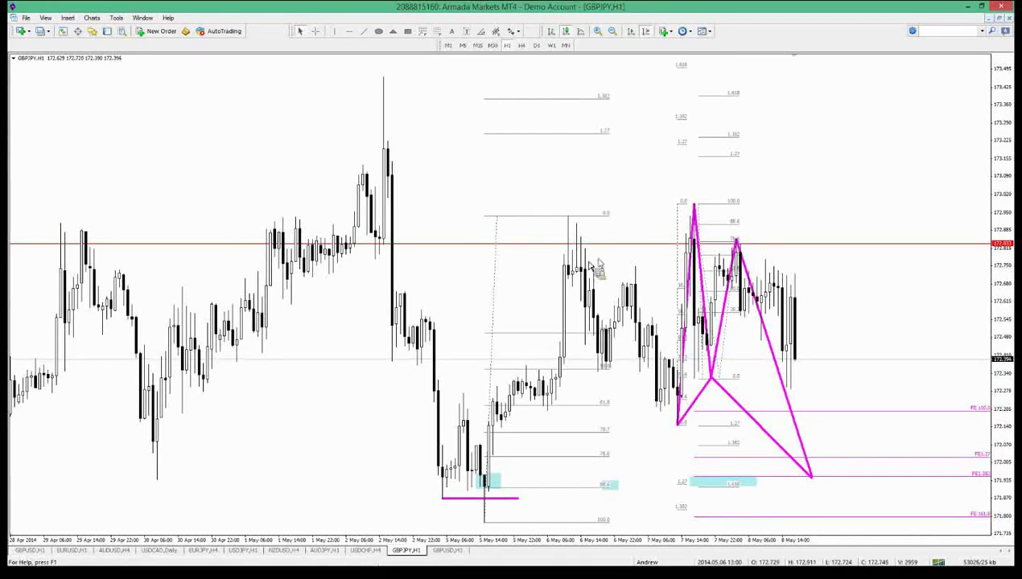
Step: Look back through the March and April 2014 GBPJPY H1 history for harmonic patterns
click(613, 31)
key(minus)
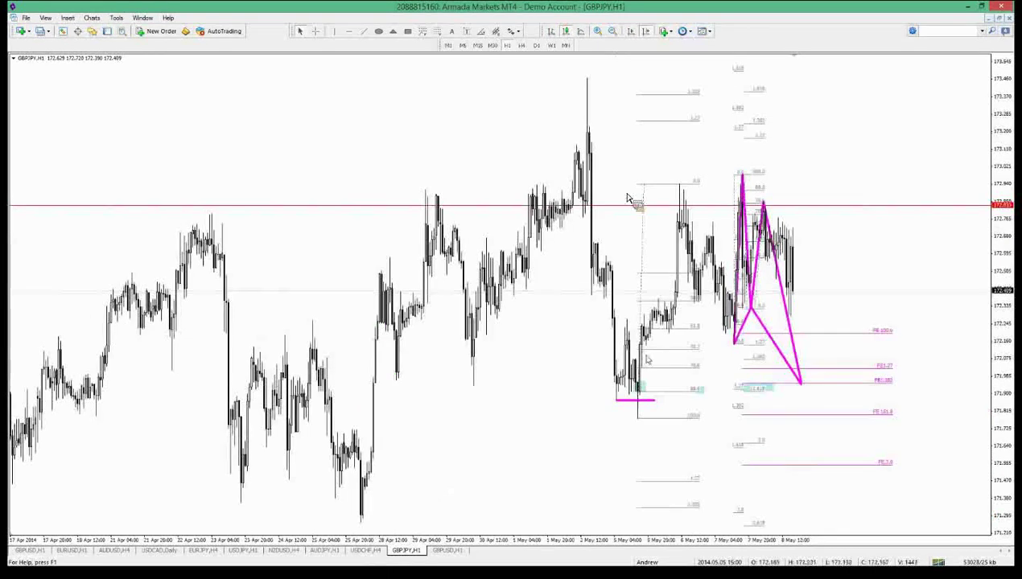
scroll(636, 354, up, 3)
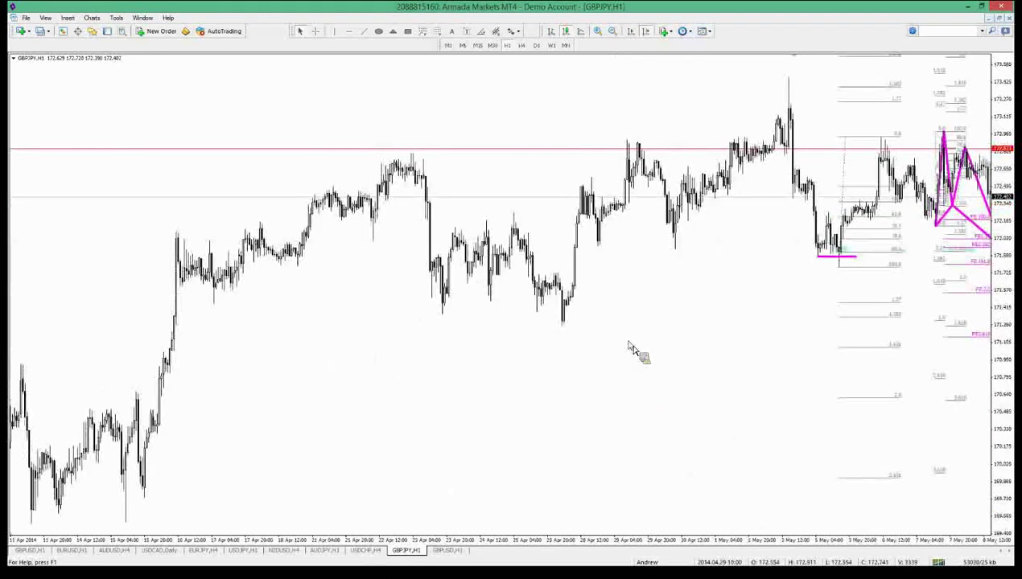
scroll(631, 349, up, 2)
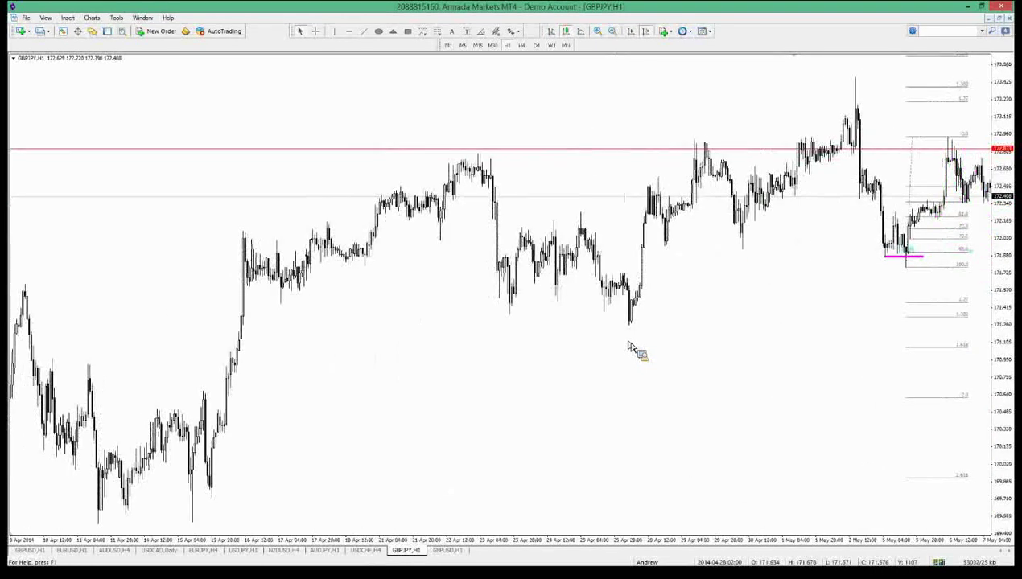
scroll(631, 348, up, 10)
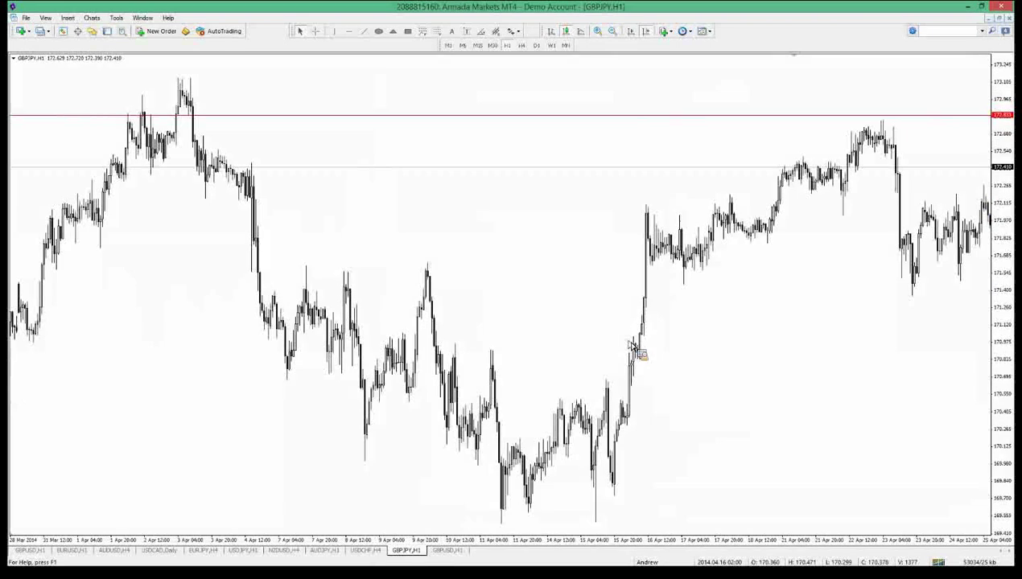
click(440, 32)
scroll(451, 91, up, 6)
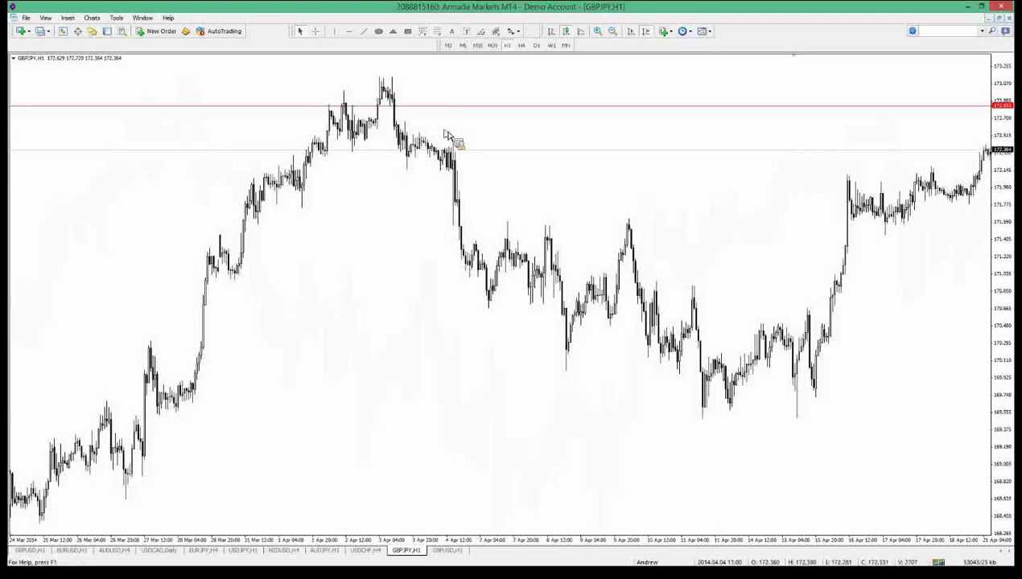
scroll(448, 135, up, 5)
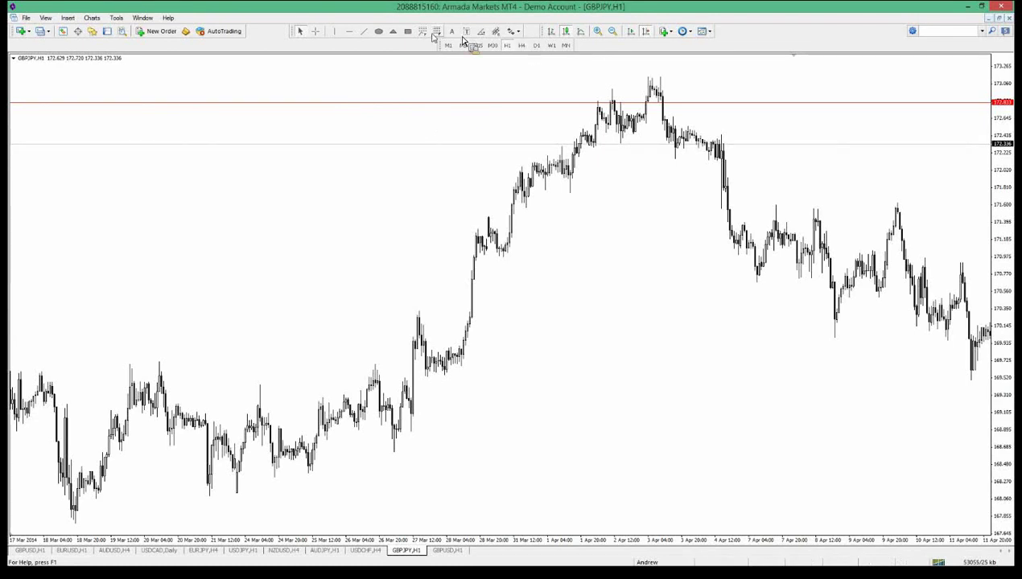
Step: Try a Fibonacci retracement on GBPJPY from the 1 April low up to the 3 April high and delete it
drag(572, 191, 582, 78)
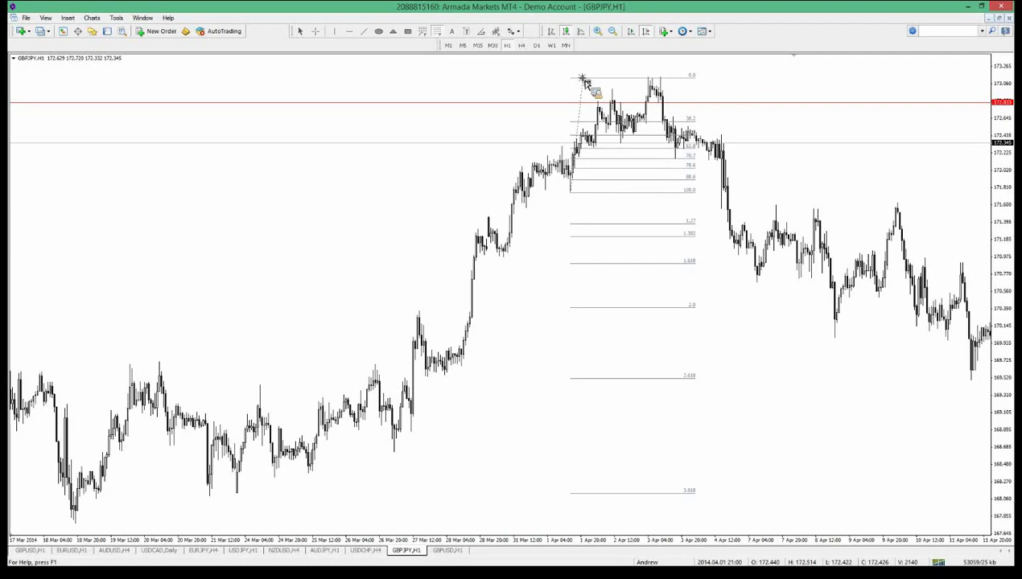
right_click(583, 78)
click(598, 112)
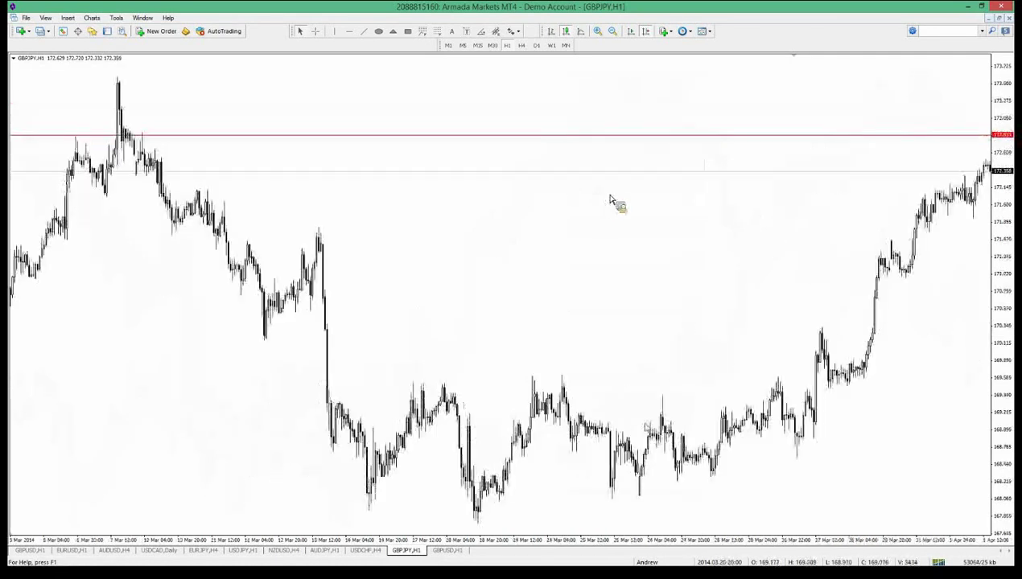
Step: Look back through the GBPJPY H1 history from March to mid-January 2014 for harmonic patterns
middle_click(682, 389)
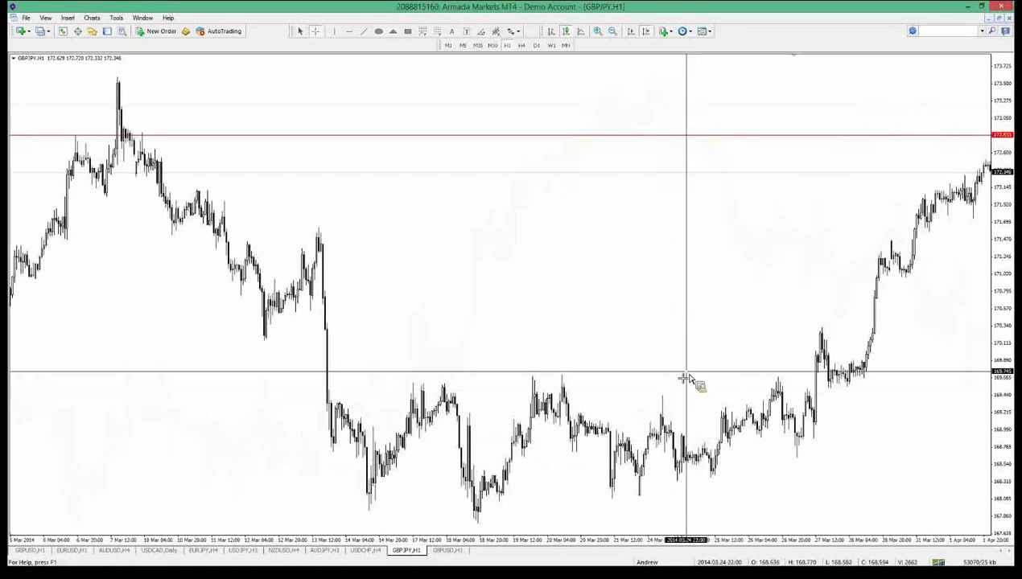
middle_click(675, 390)
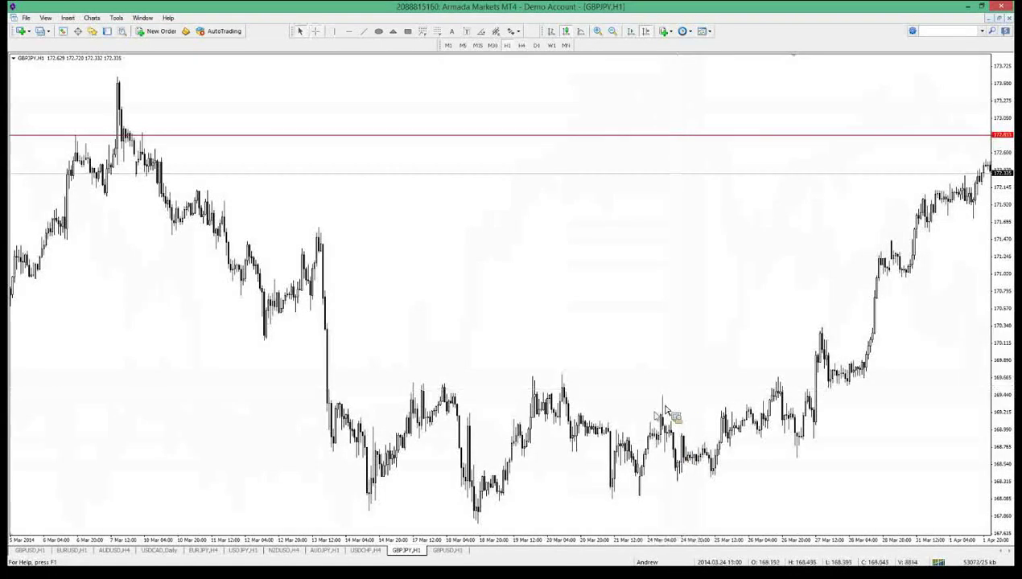
scroll(666, 416, up, 2)
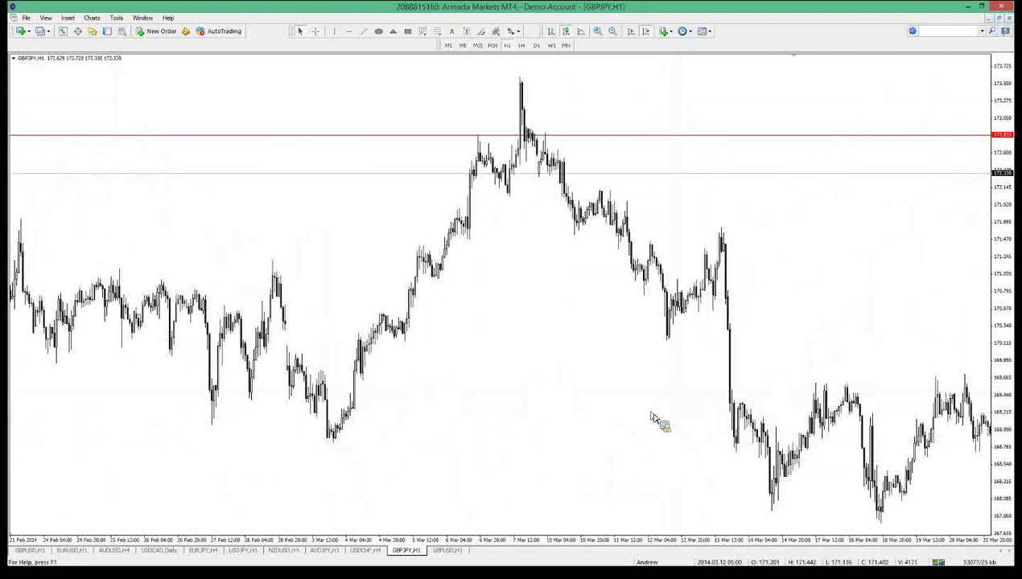
scroll(652, 421, up, 4)
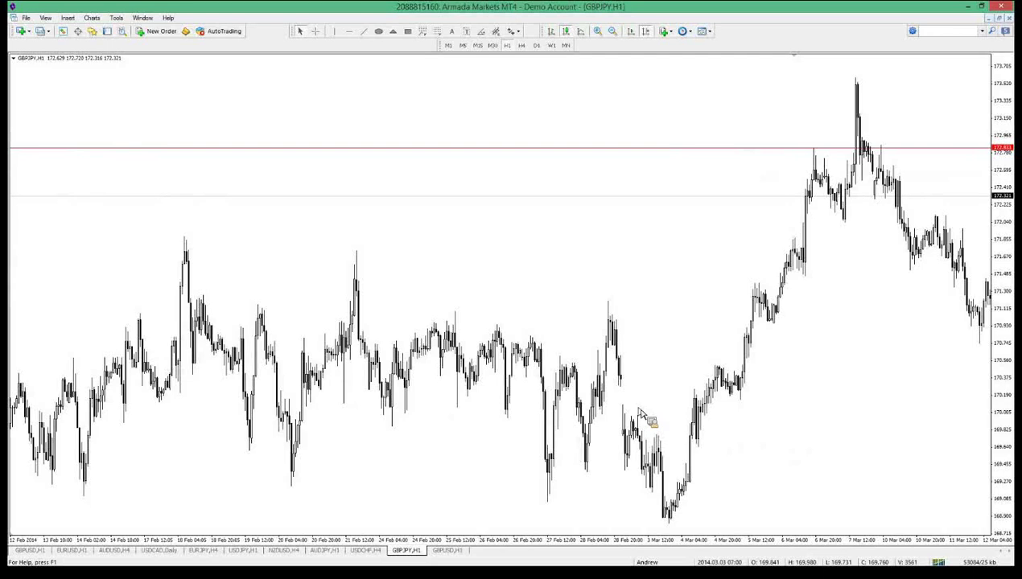
scroll(641, 415, up, 4)
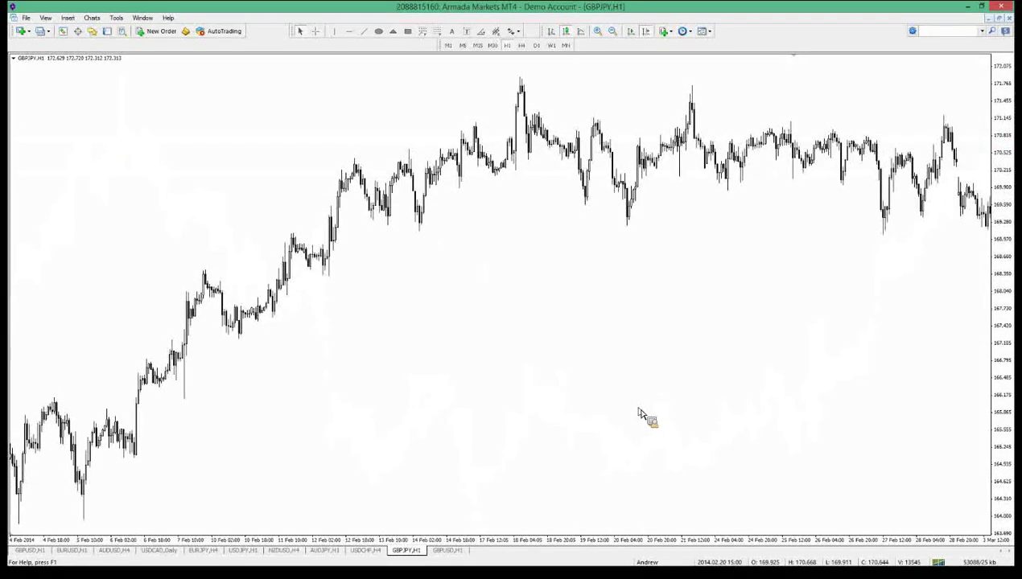
scroll(641, 414, up, 4)
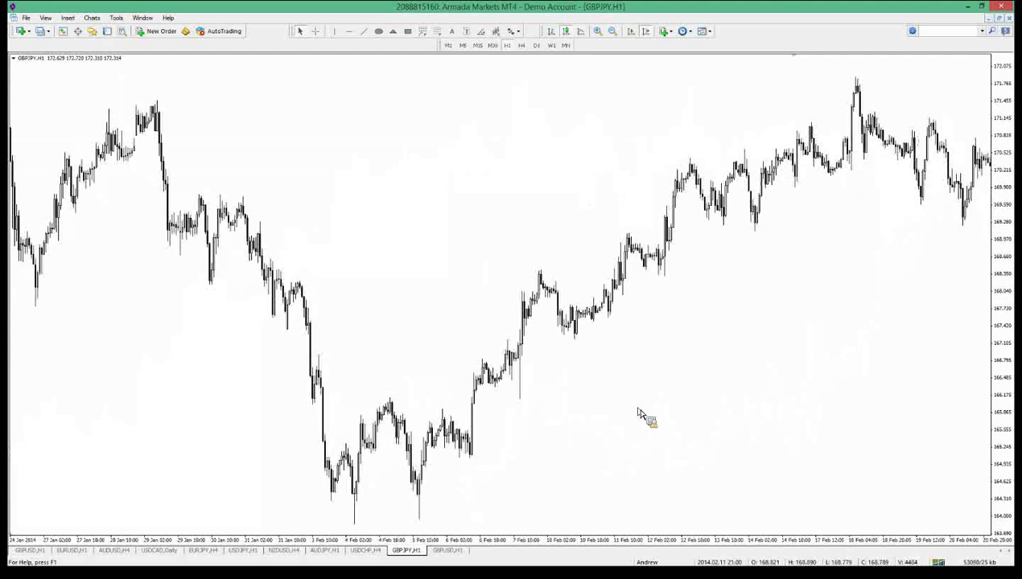
scroll(641, 414, up, 1)
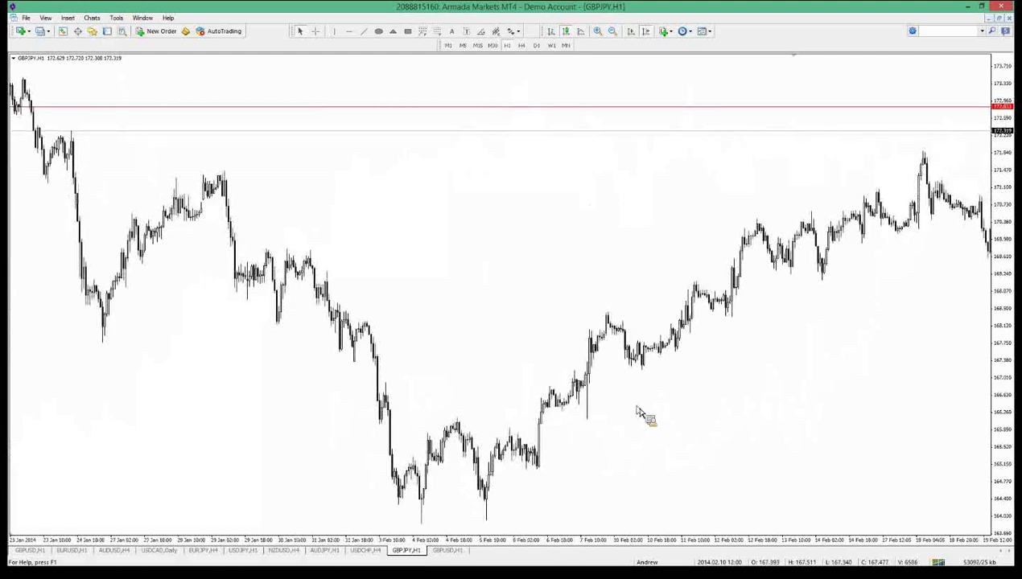
scroll(636, 411, up, 2)
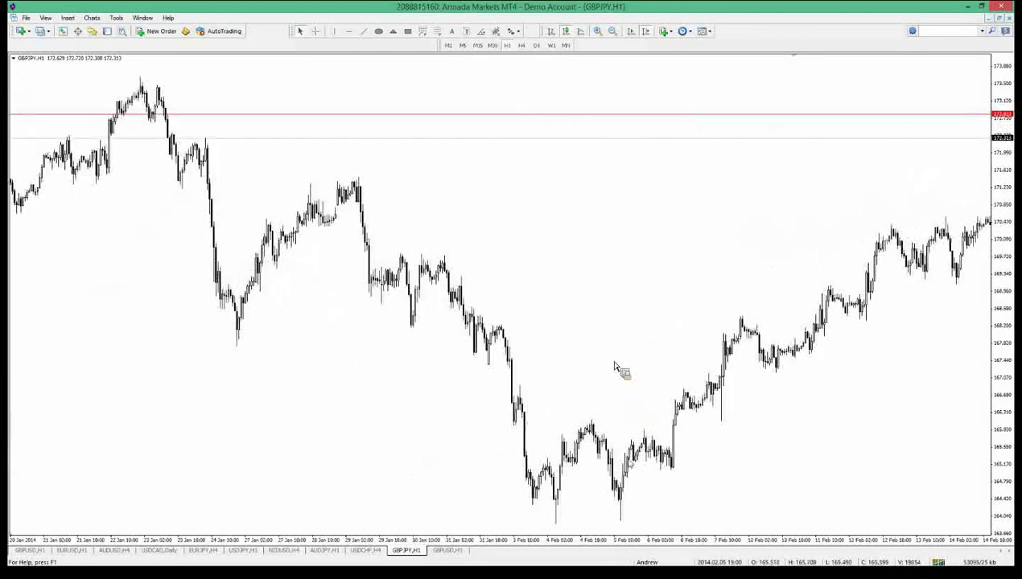
scroll(417, 71, up, 3)
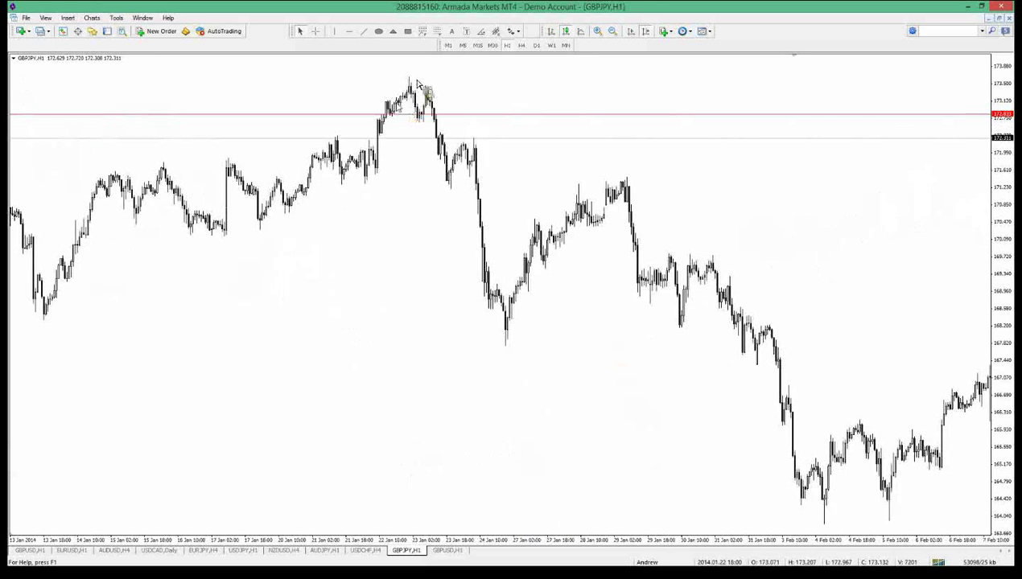
Step: Try a Fibonacci retracement on GBPJPY from the 20 January low up to the 23 January high, check the pullback, and delete it
click(271, 248)
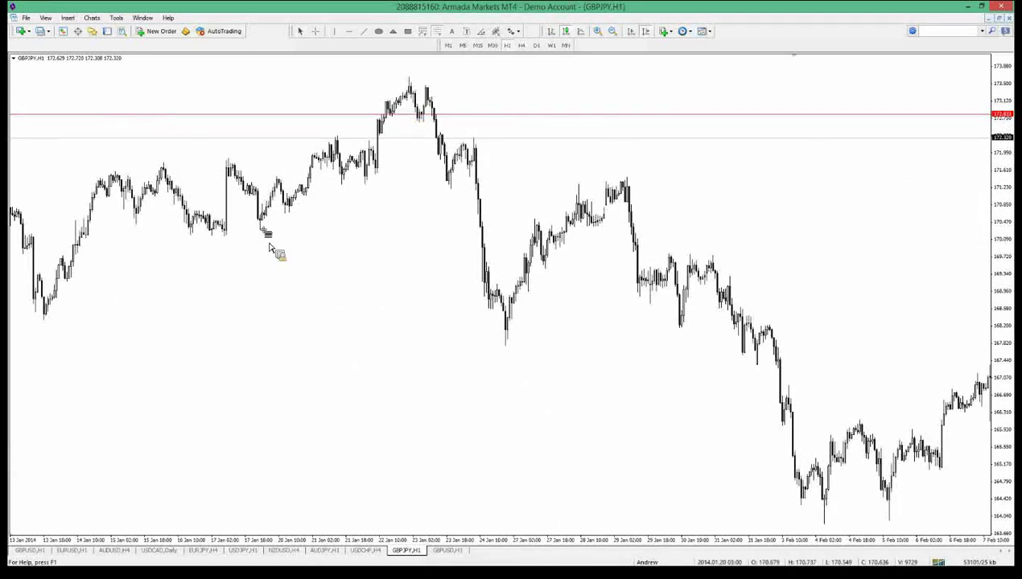
drag(267, 233, 286, 77)
middle_click(459, 194)
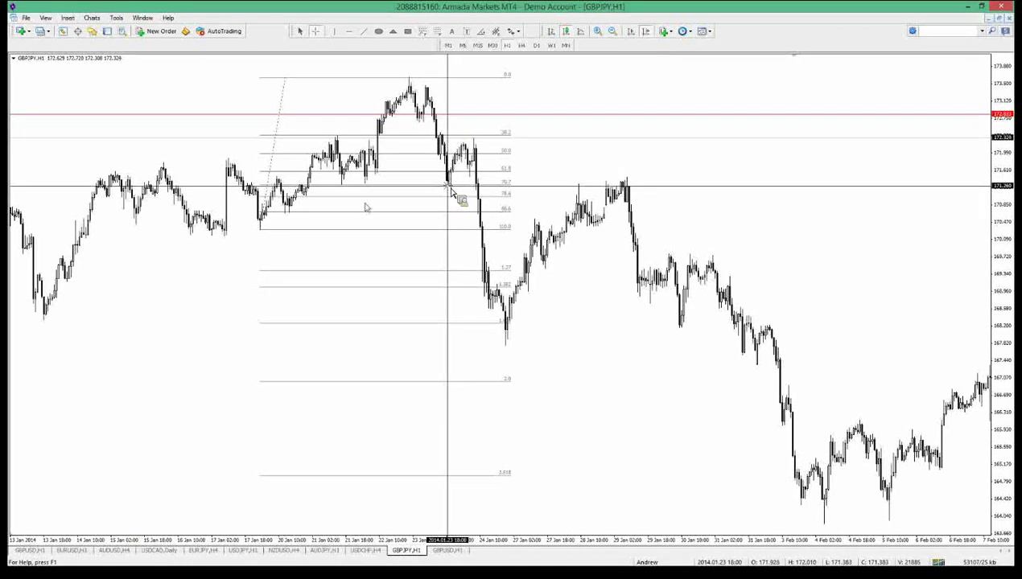
middle_click(449, 188)
right_click(263, 229)
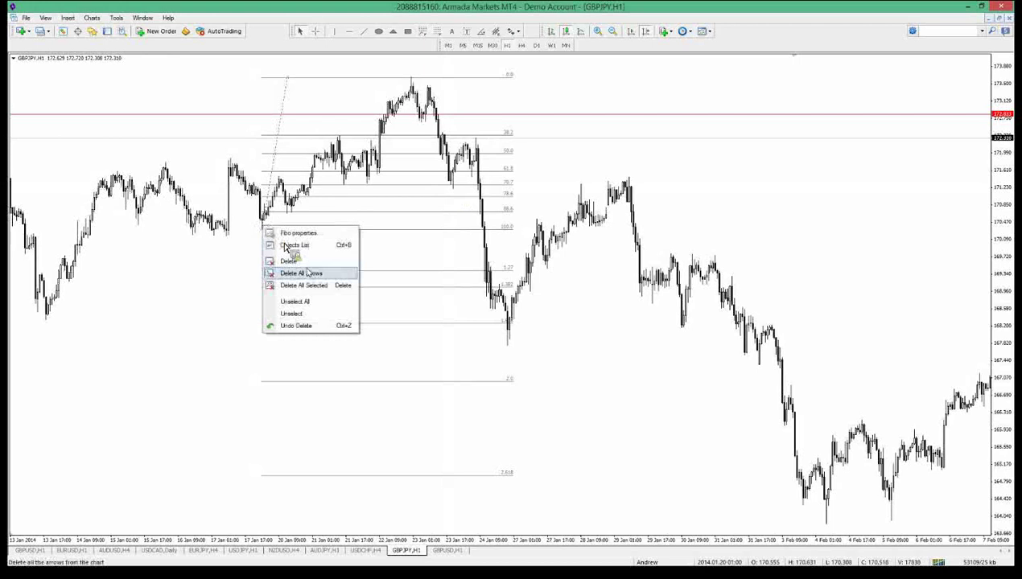
click(293, 261)
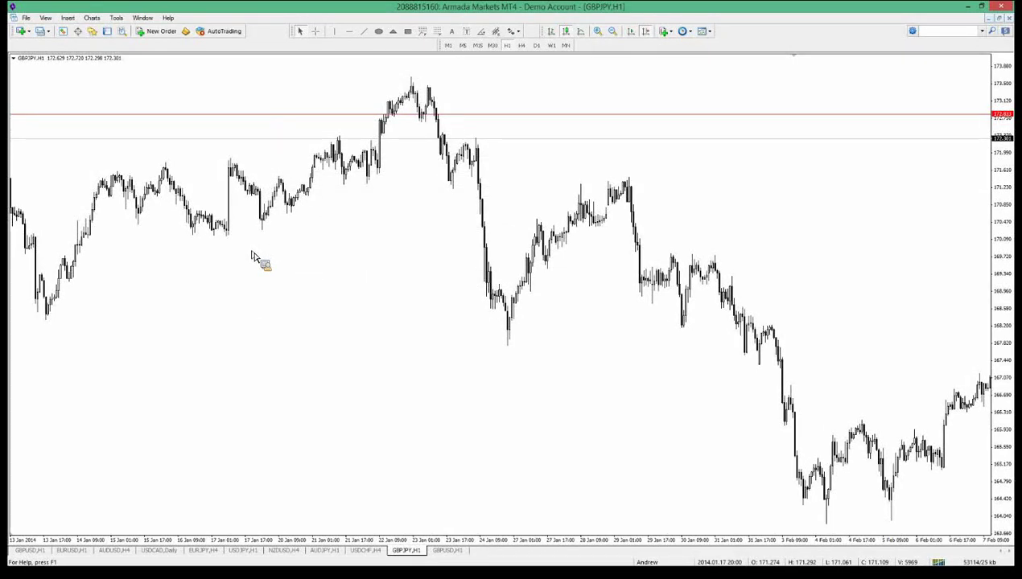
Step: Look back through the GBPJPY H1 history from January 2014 to late November 2013 for harmonic patterns
scroll(248, 274, up, 5)
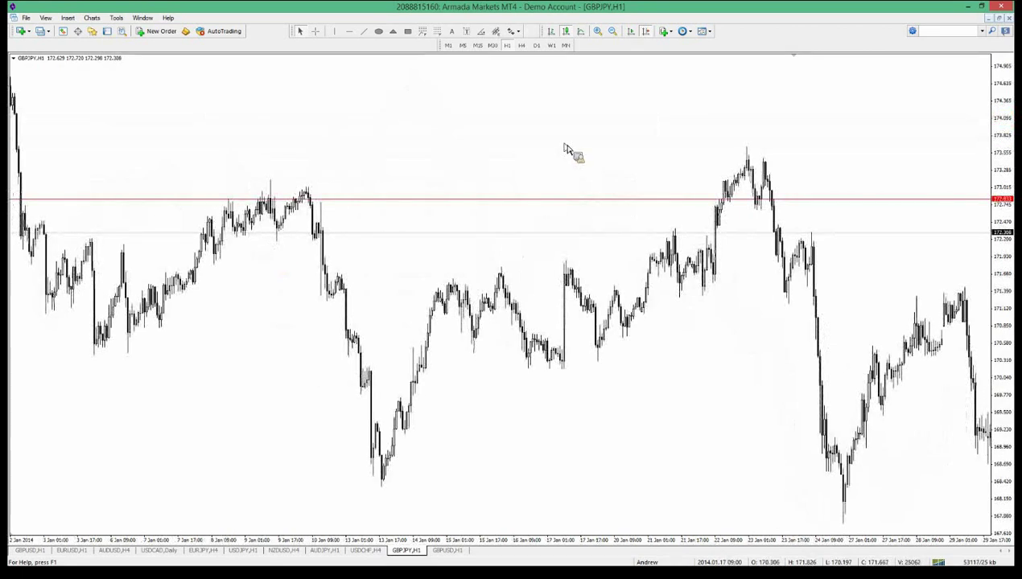
scroll(566, 160, up, 3)
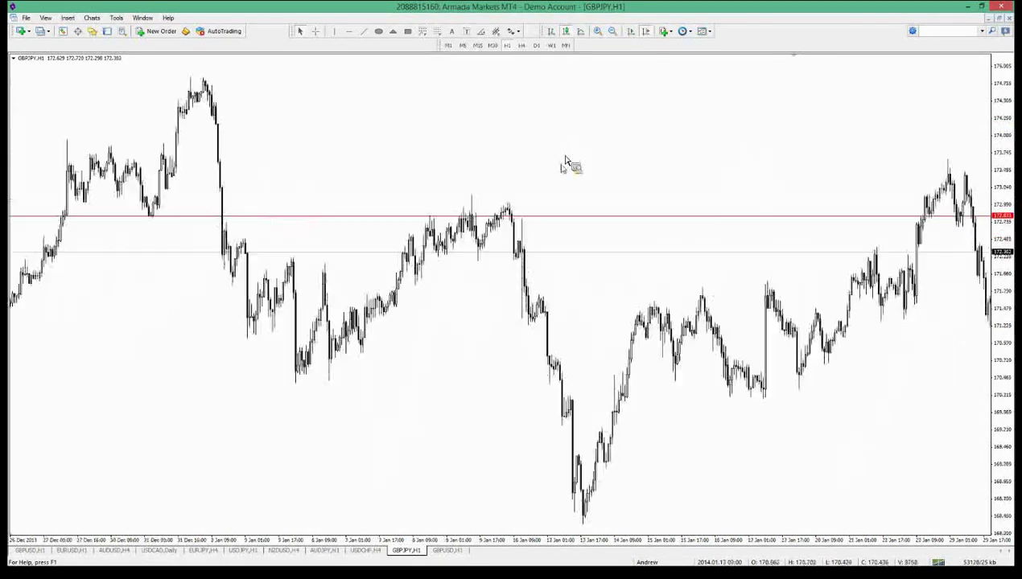
scroll(563, 171, up, 3)
scroll(566, 172, up, 3)
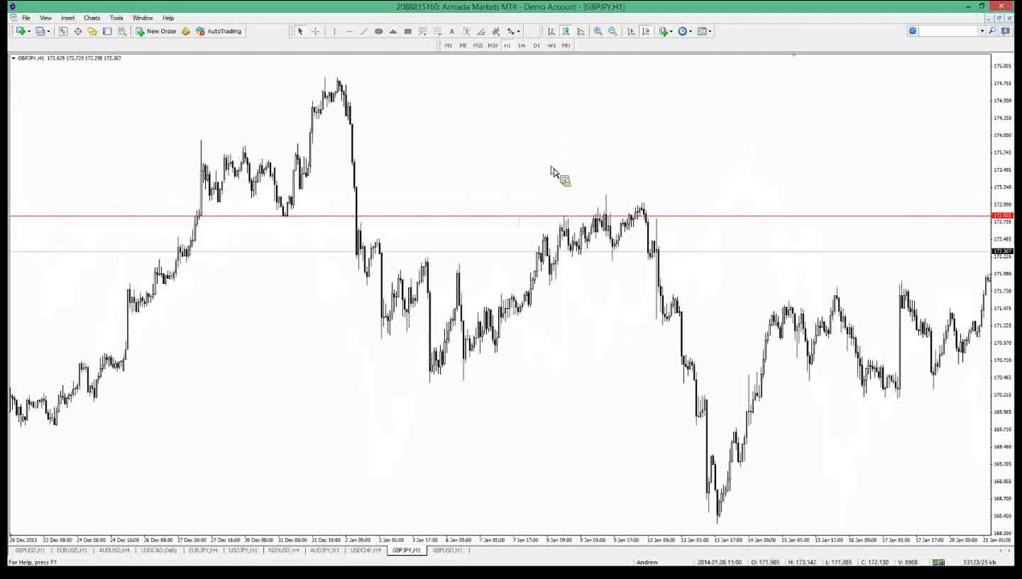
scroll(548, 173, up, 3)
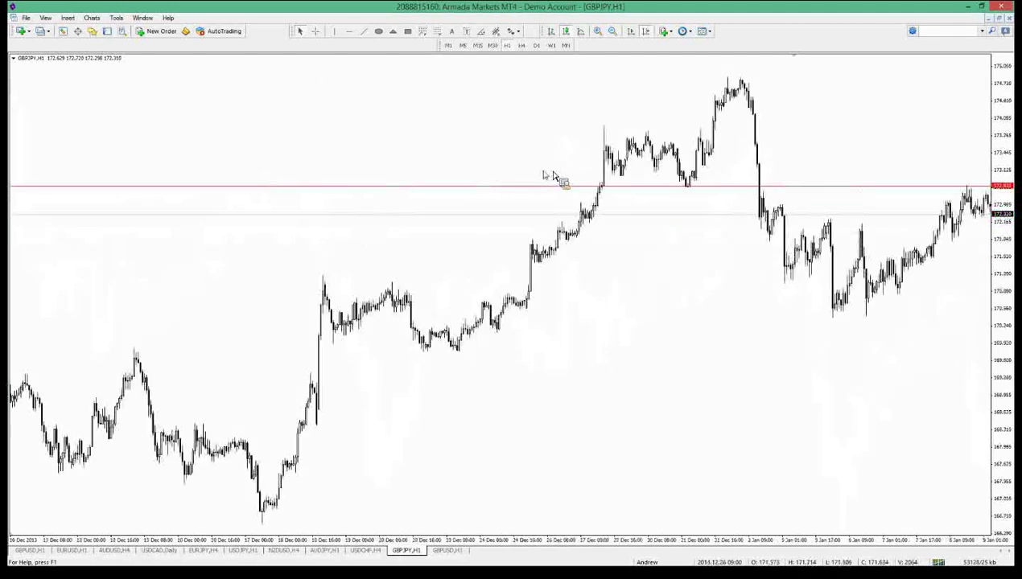
scroll(545, 176, up, 3)
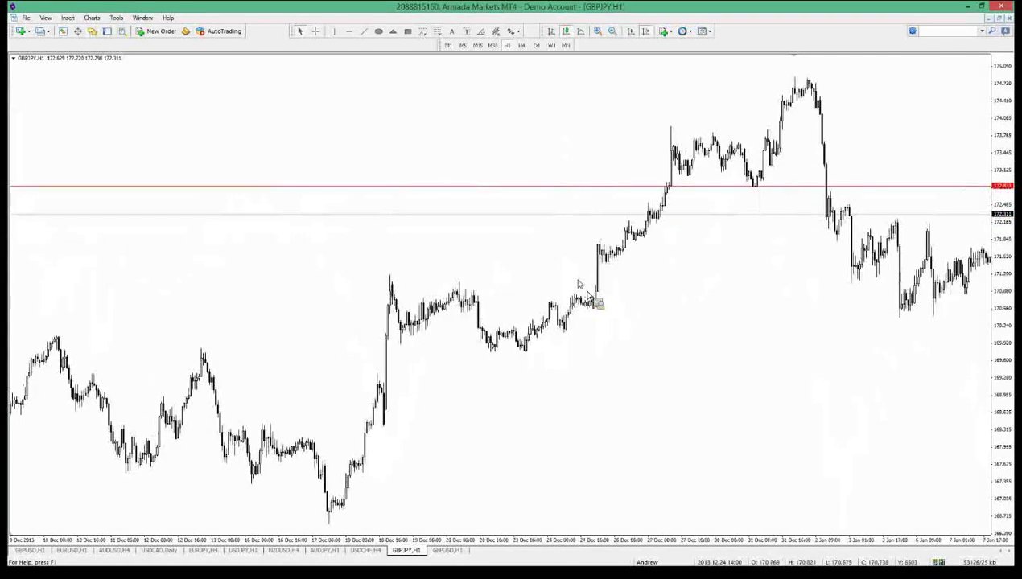
scroll(577, 284, up, 3)
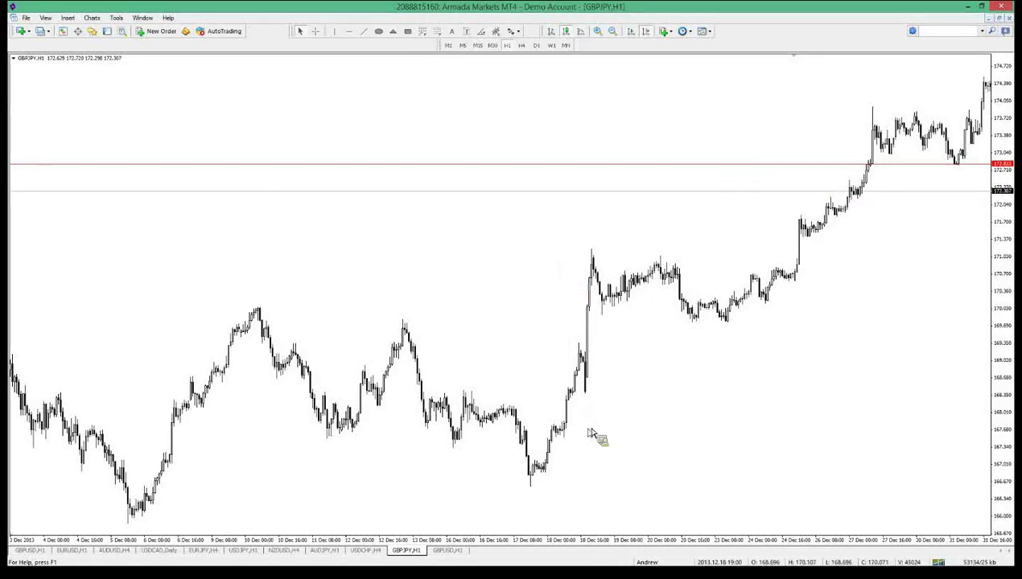
scroll(588, 433, up, 4)
scroll(579, 431, up, 3)
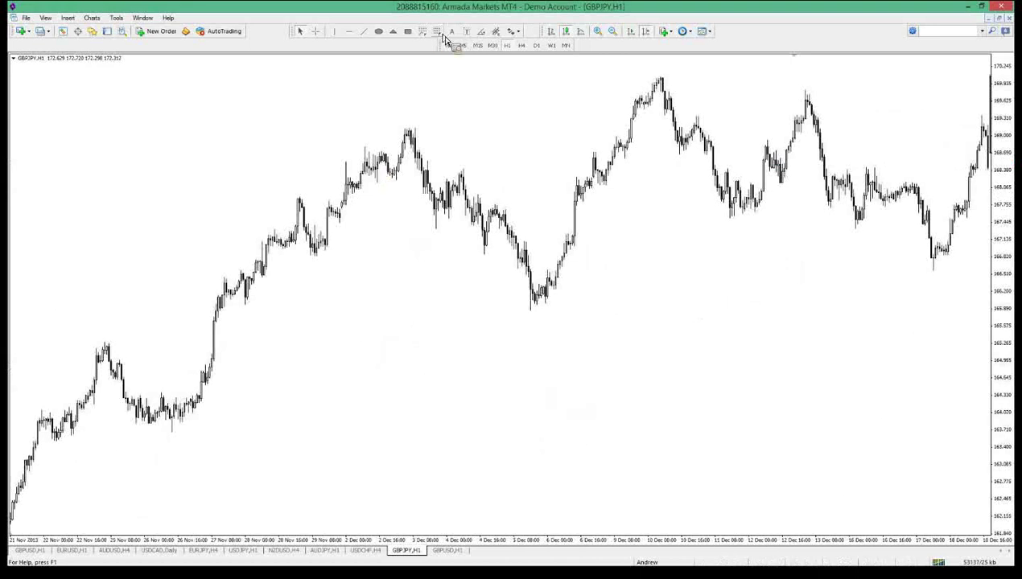
Step: Try a Fibonacci retracement on GBPJPY from the 29 November low up to the 3 December high and delete it
mouse_move(320, 262)
mouse_down()
mouse_move(336, 170)
mouse_move(328, 129)
mouse_up()
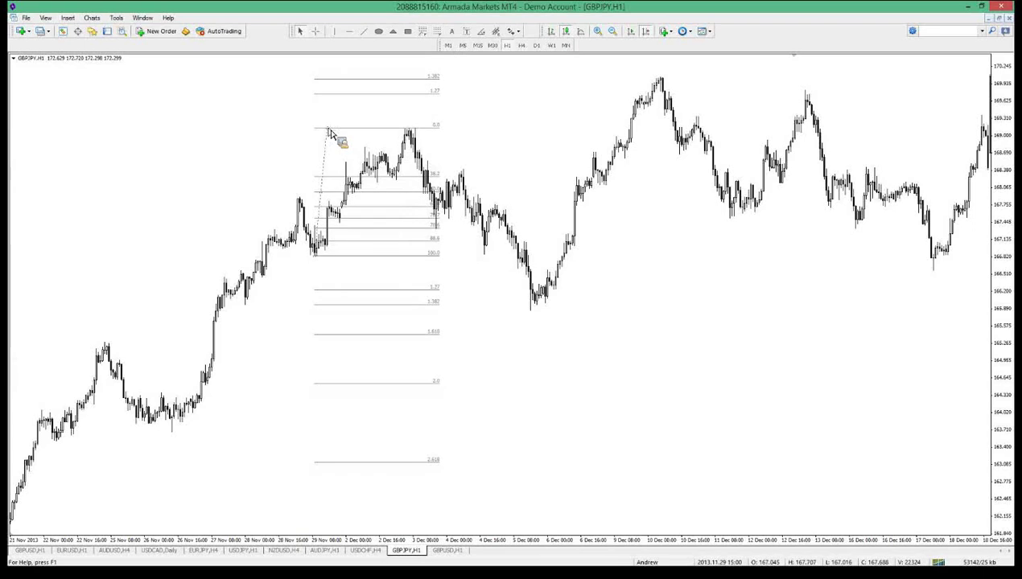
right_click(328, 129)
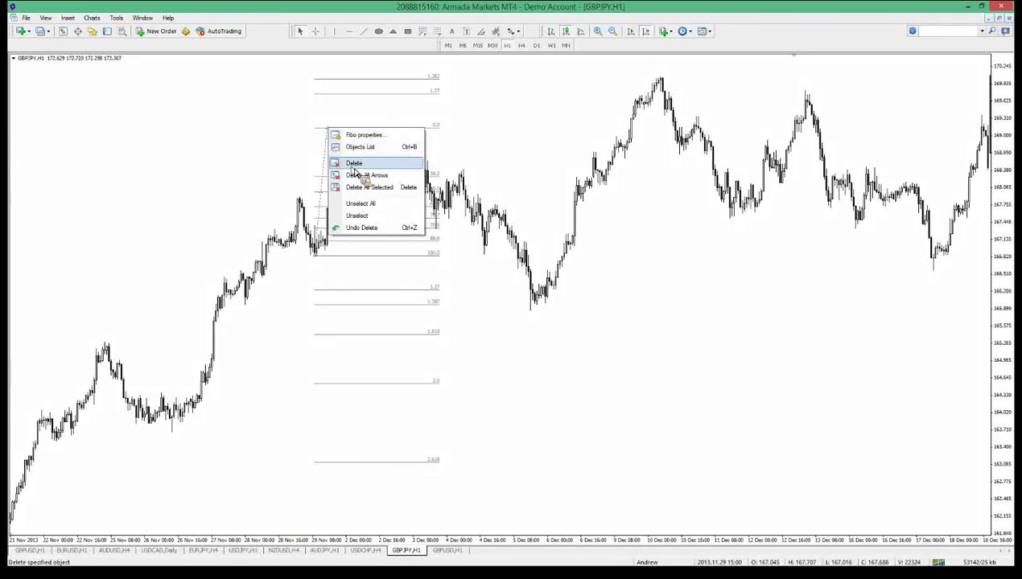
click(353, 163)
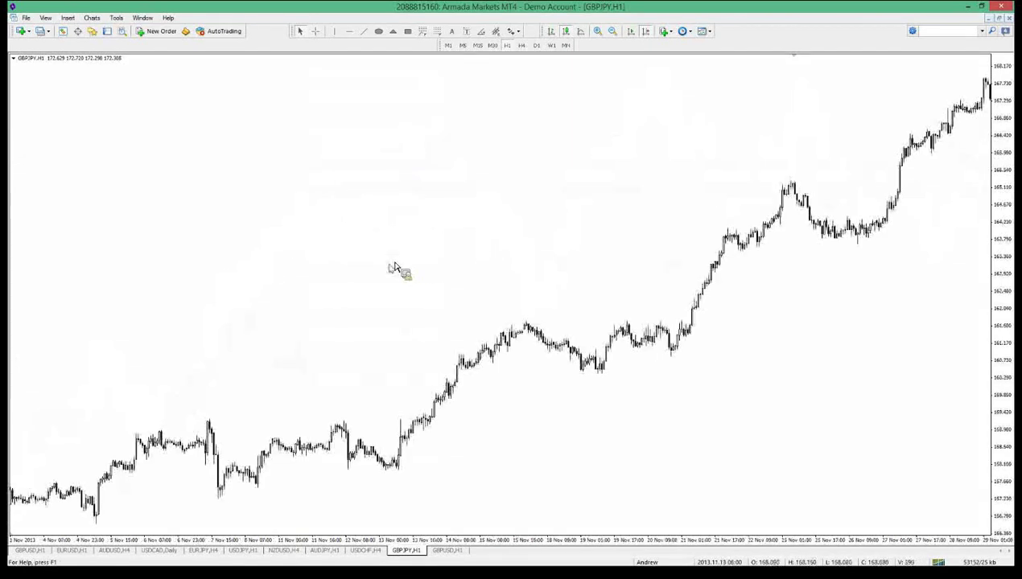
Step: Look back through the October and November 2013 GBPJPY H1 bars and switch to the EURUSD H1 chart
scroll(394, 268, up, 5)
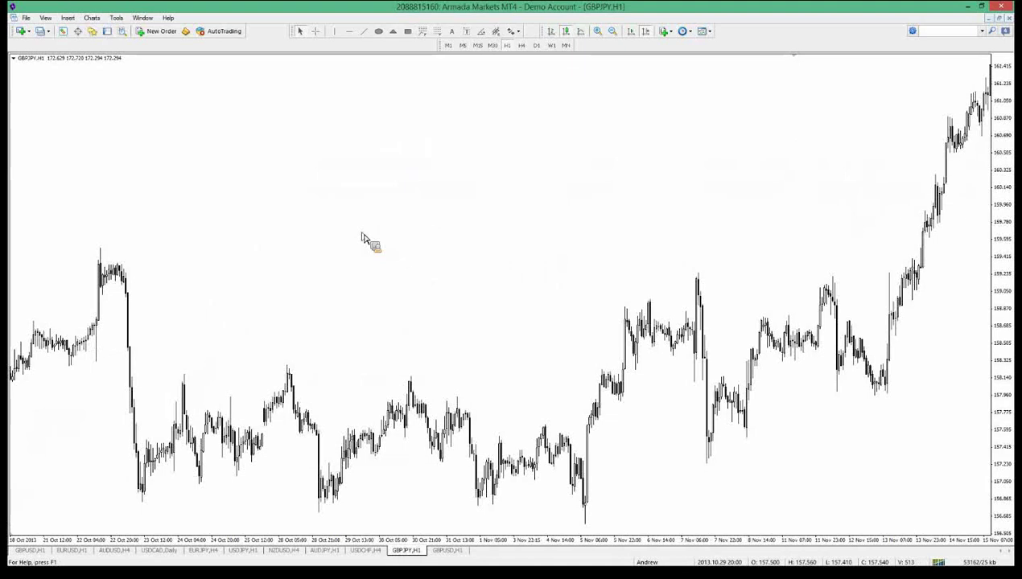
scroll(369, 237, up, 7)
scroll(374, 240, down, 5)
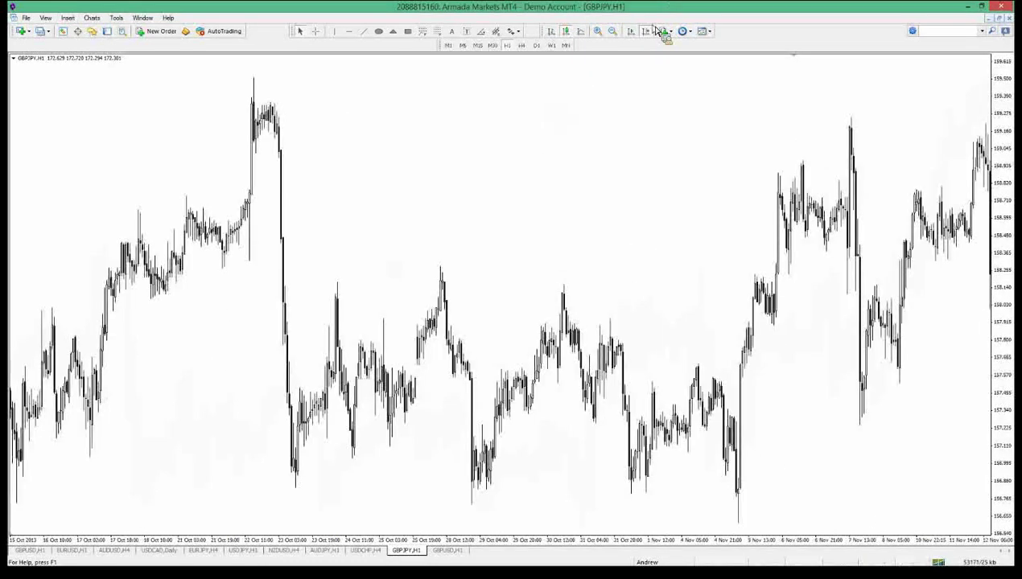
click(659, 31)
click(80, 551)
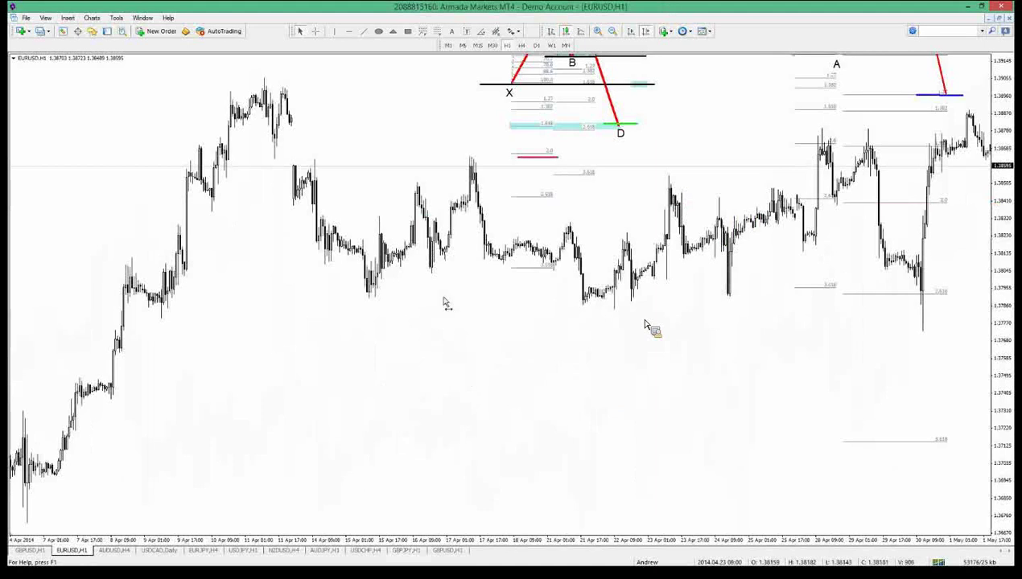
Step: Delete both XABCD pattern drawings with their labels, lines and Fibonacci levels from the EURUSD H1 chart
mouse_move(644, 324)
mouse_down()
mouse_move(392, 302)
mouse_move(534, 276)
mouse_move(675, 267)
mouse_up()
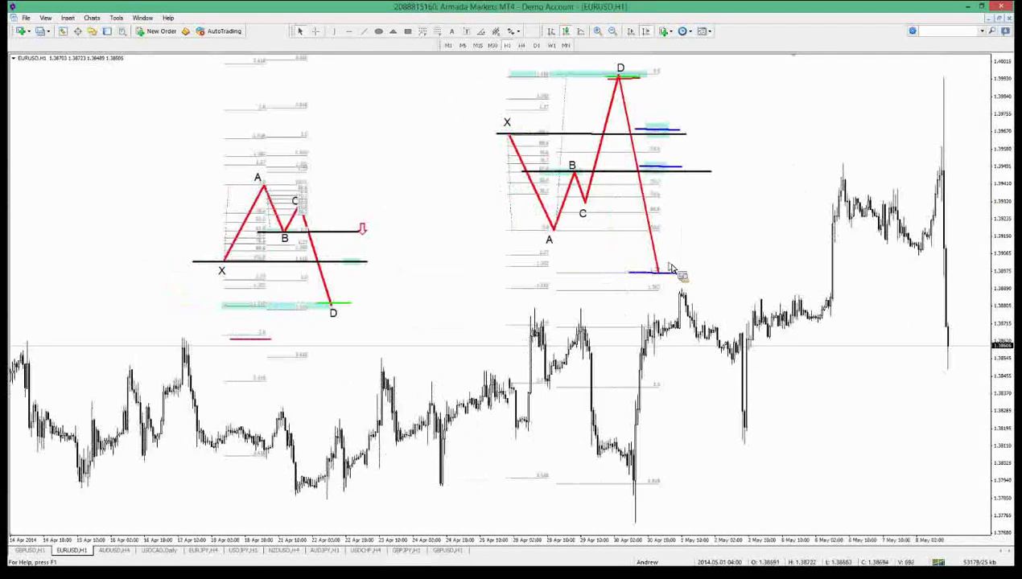
key(BackSpace)
key(BackSpace)
key(BackSpace)
key(BackSpace)
key(BackSpace)
key(BackSpace)
key(BackSpace)
key(BackSpace)
key(BackSpace)
key(BackSpace)
key(BackSpace)
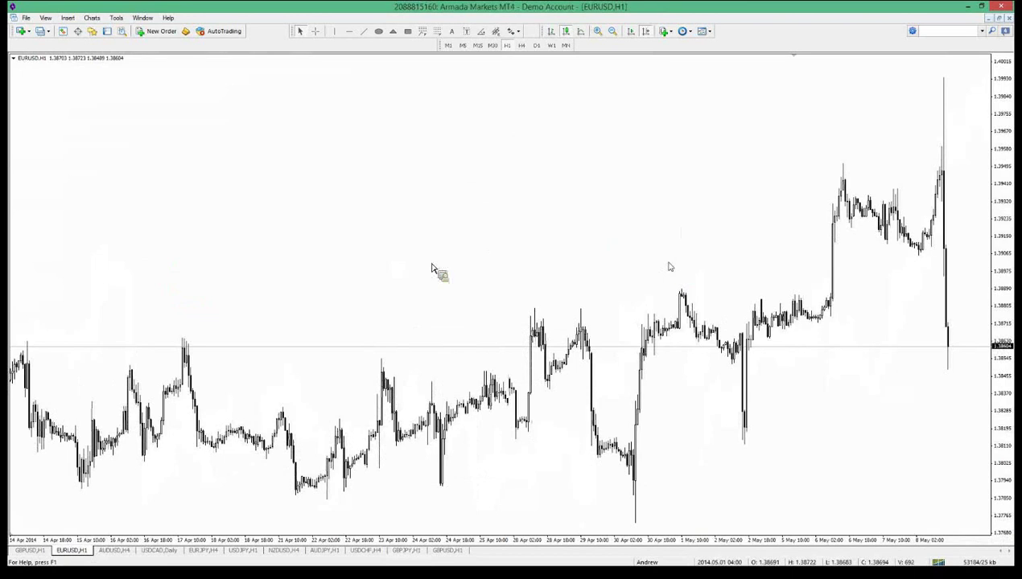
Step: Draw a Fibonacci retracement on EURUSD from the 28 April low up to that day's high and shorten its level lines
scroll(436, 271, down, 3)
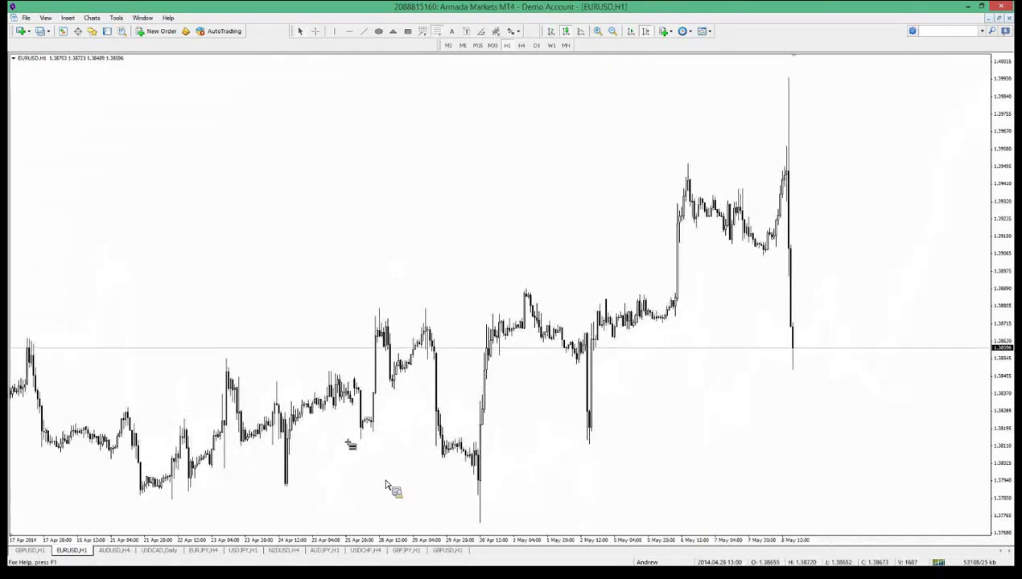
drag(362, 439, 366, 309)
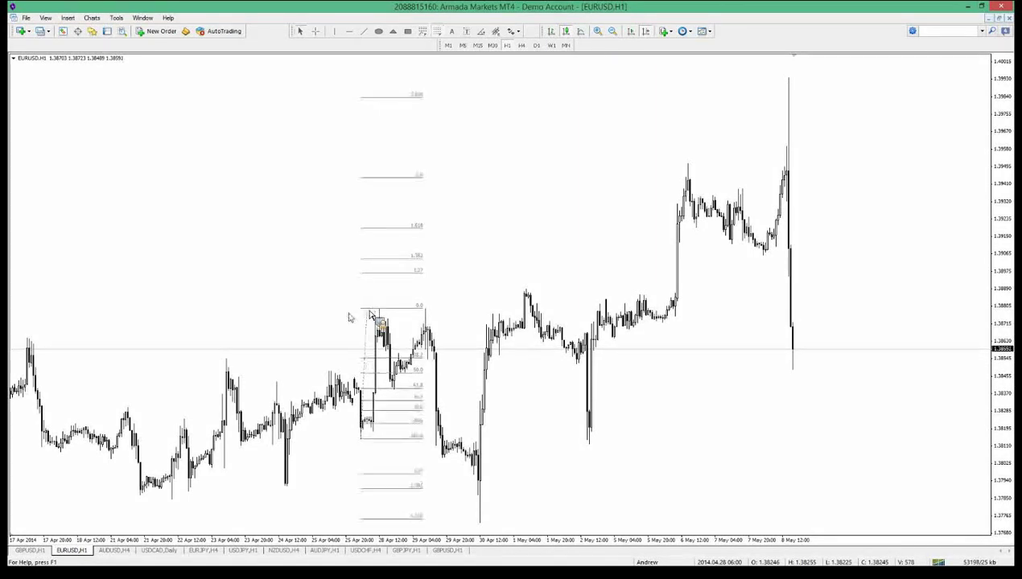
click(597, 32)
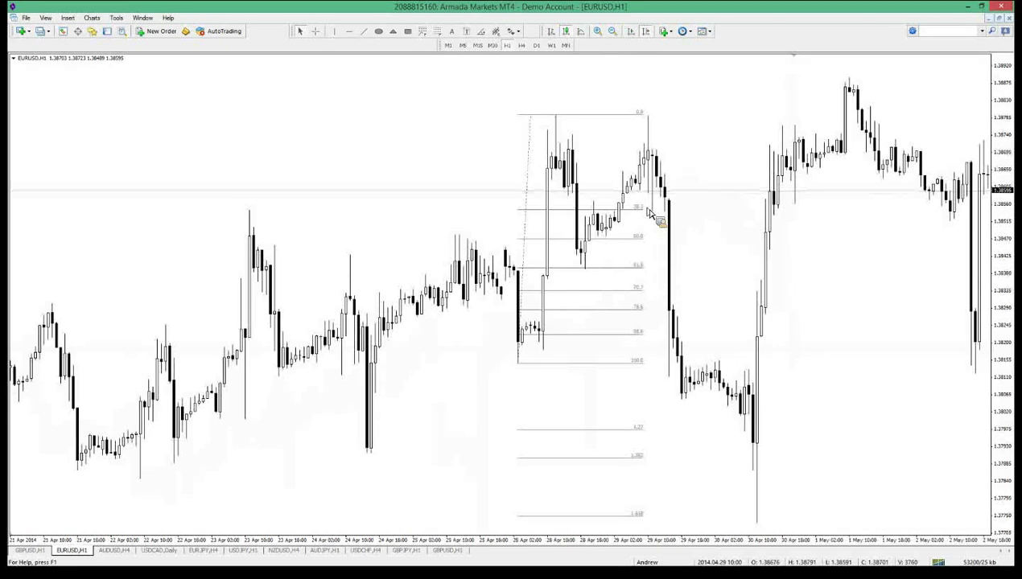
double_click(531, 115)
drag(531, 115, 529, 120)
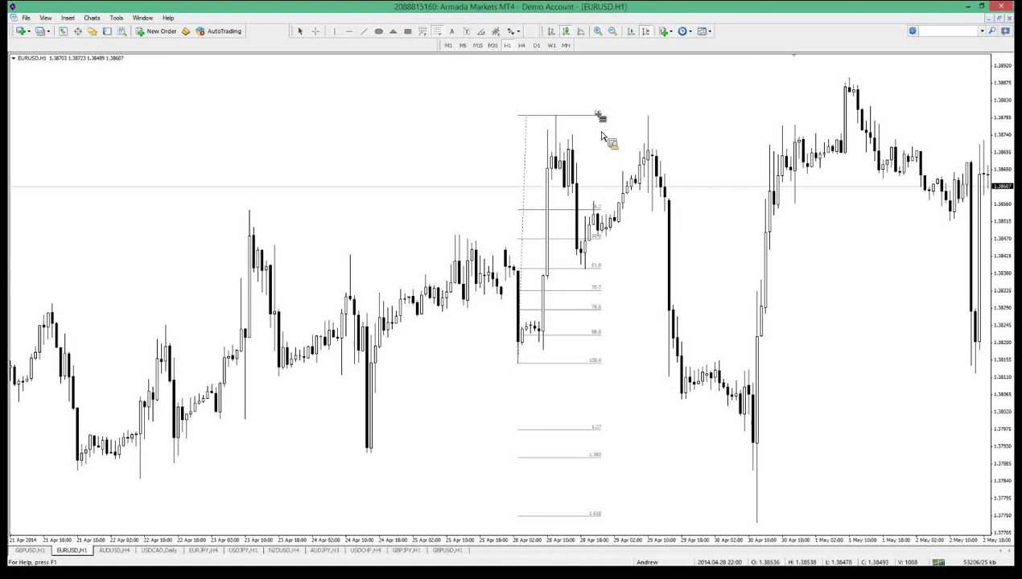
Step: Try a horizontal line at the 28 April high to compare it with the 29 April high, and delete it
click(349, 31)
drag(544, 150, 548, 117)
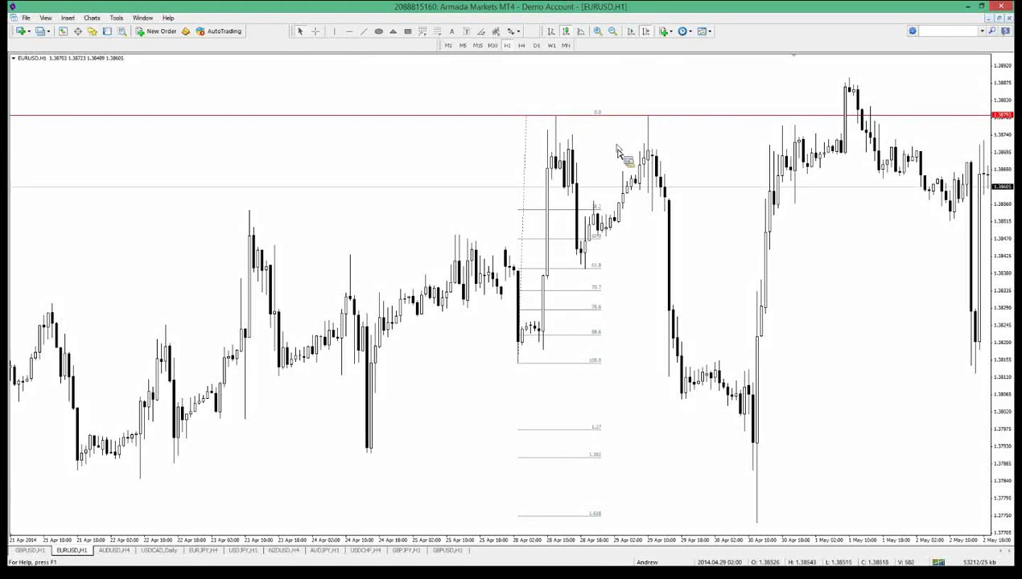
right_click(633, 121)
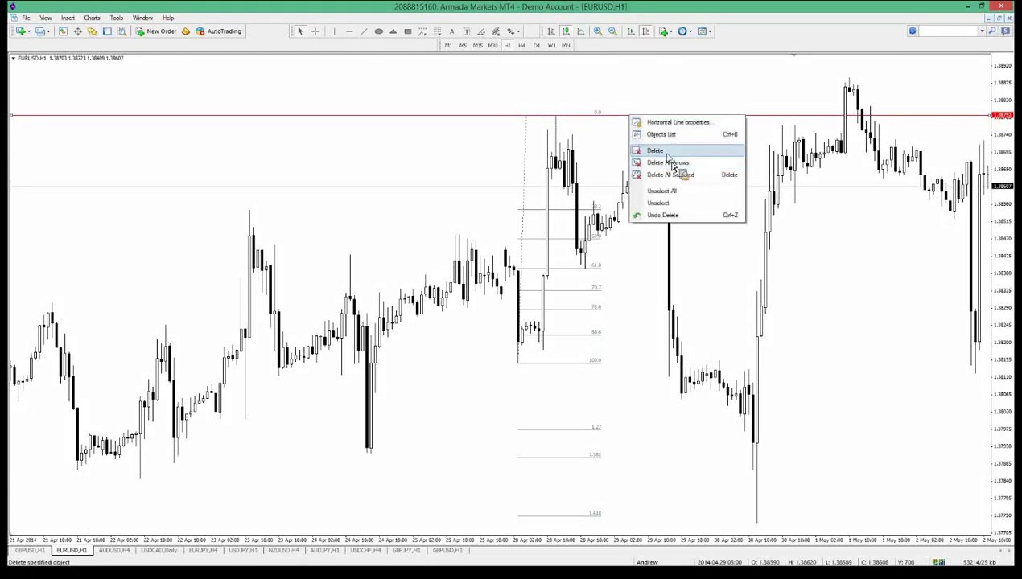
click(667, 151)
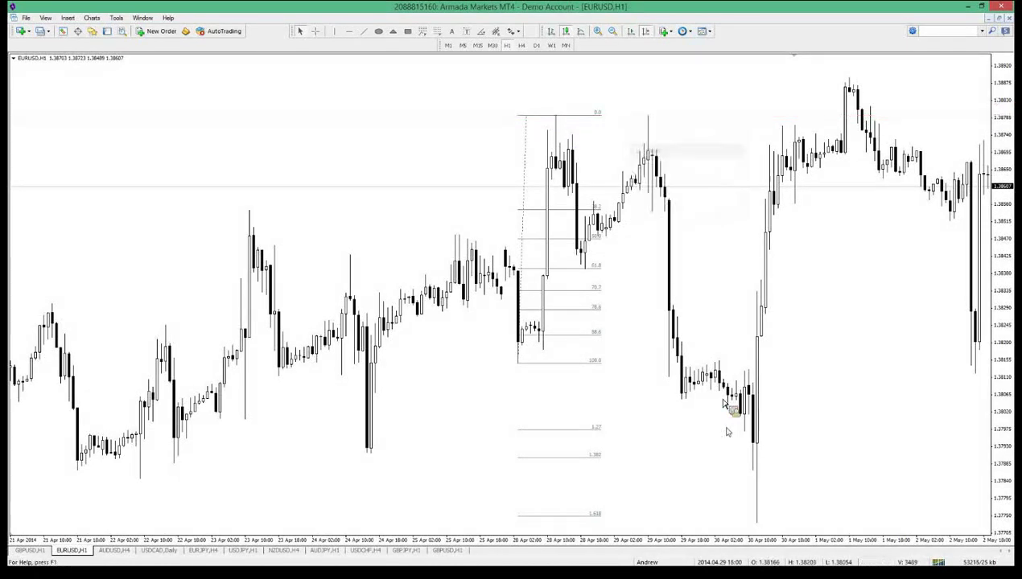
Step: Draw a Fibonacci retracement from the 28 April high down to that evening's low and cover the converging 1.618 and 2.618 levels with a rectangle reaching 30 April
click(436, 32)
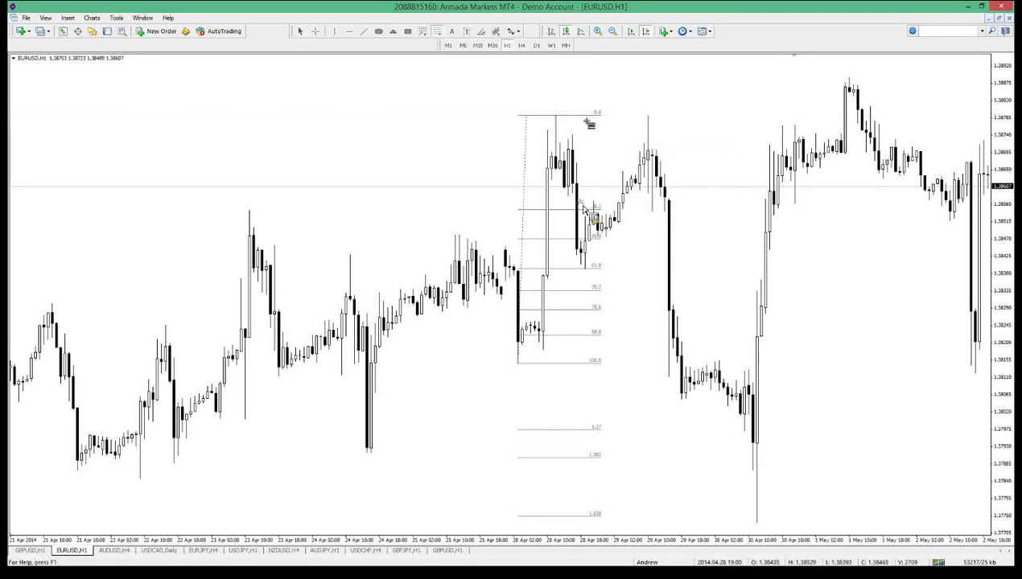
drag(585, 115, 593, 280)
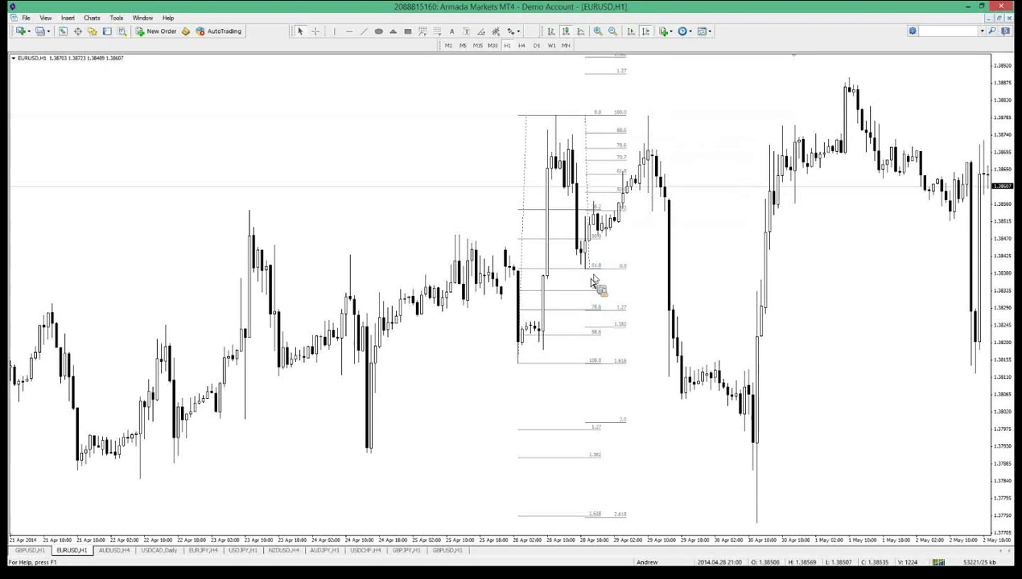
click(407, 32)
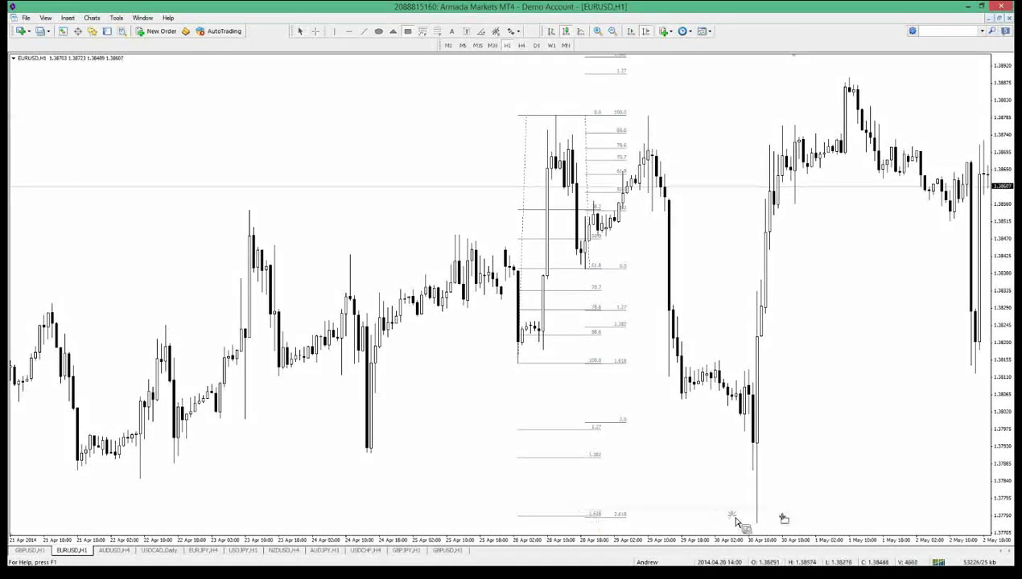
drag(576, 510, 780, 525)
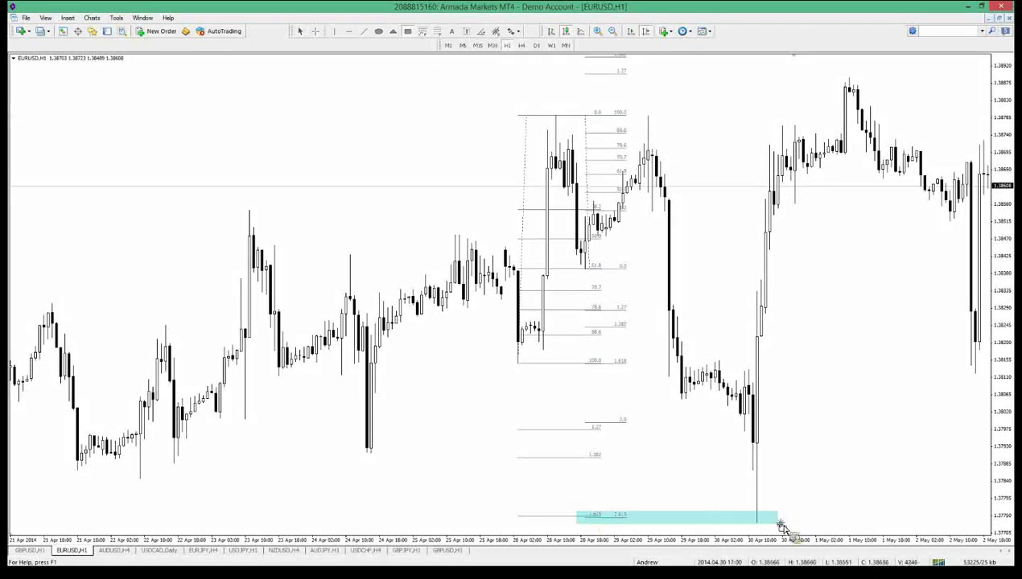
Step: Draw a trendline from the 28 April low up to that day's high and set its colour to Lime
click(364, 31)
drag(528, 354, 555, 116)
right_click(555, 121)
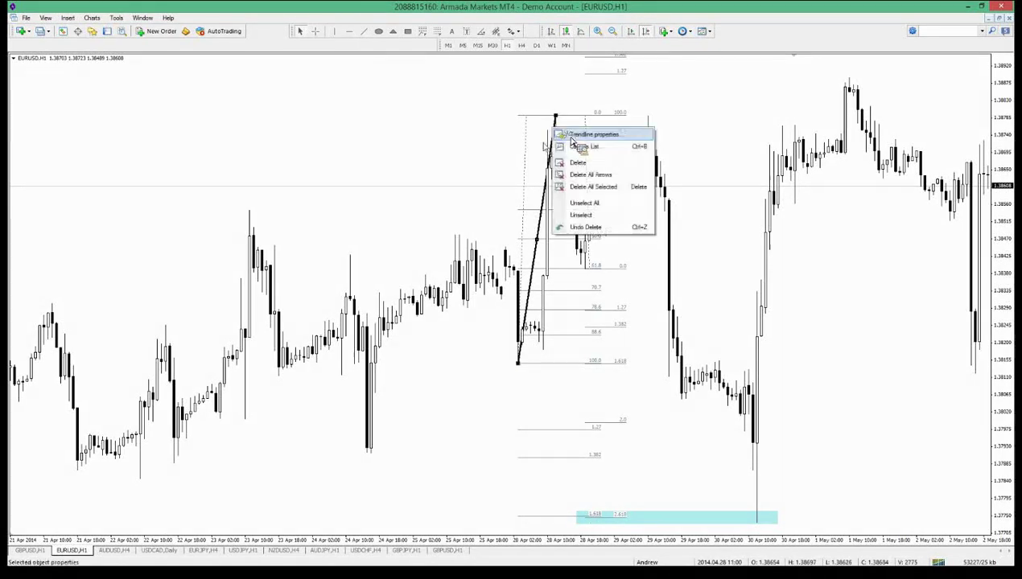
click(564, 135)
click(491, 297)
click(486, 364)
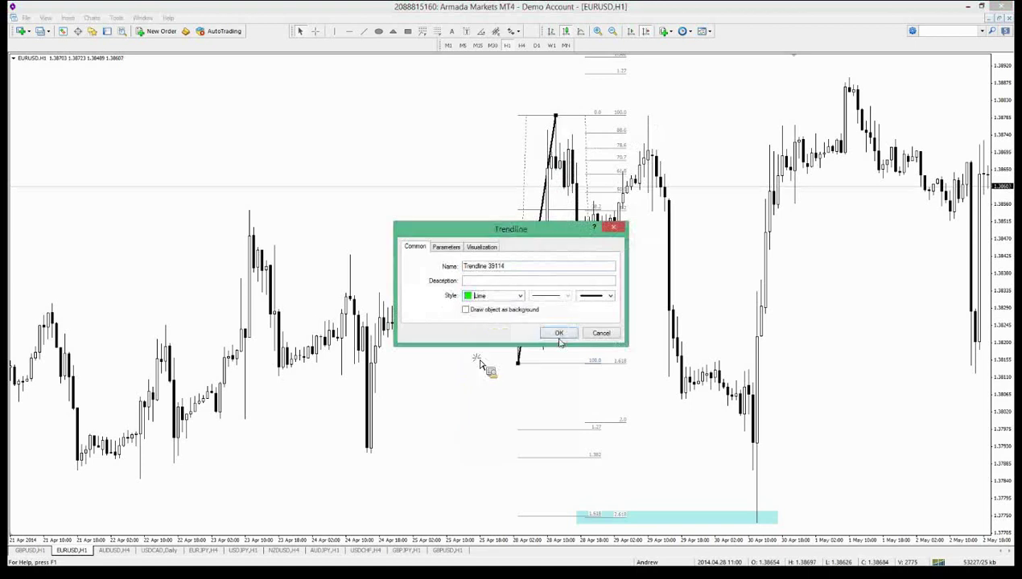
click(558, 333)
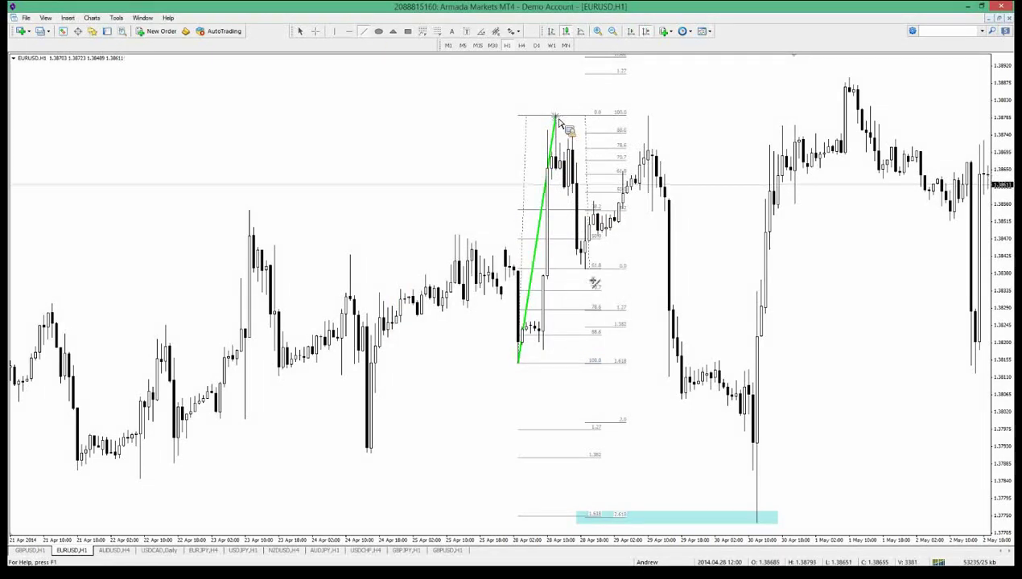
Step: Draw trendlines from the 28 April high to the pullback low and up to the 29 April high, marking the 28 April high and pullback low with rectangles
drag(556, 119, 590, 284)
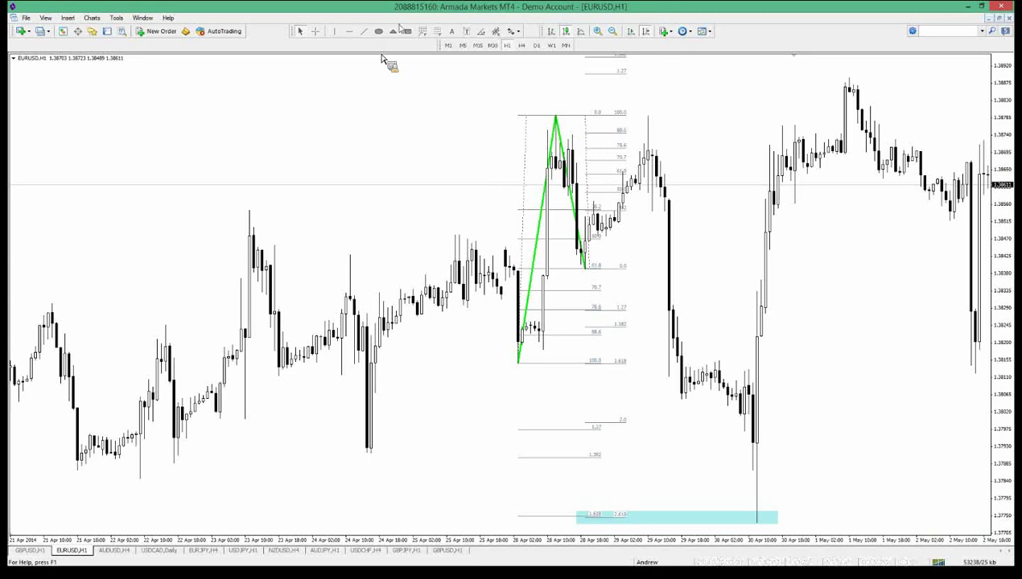
click(408, 30)
drag(568, 262, 613, 269)
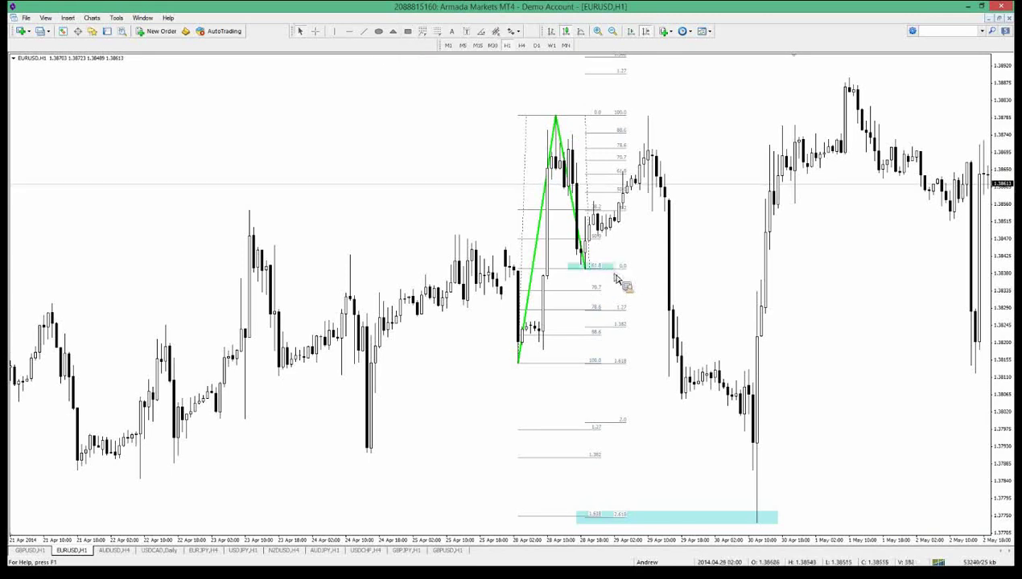
click(363, 31)
drag(588, 269, 650, 117)
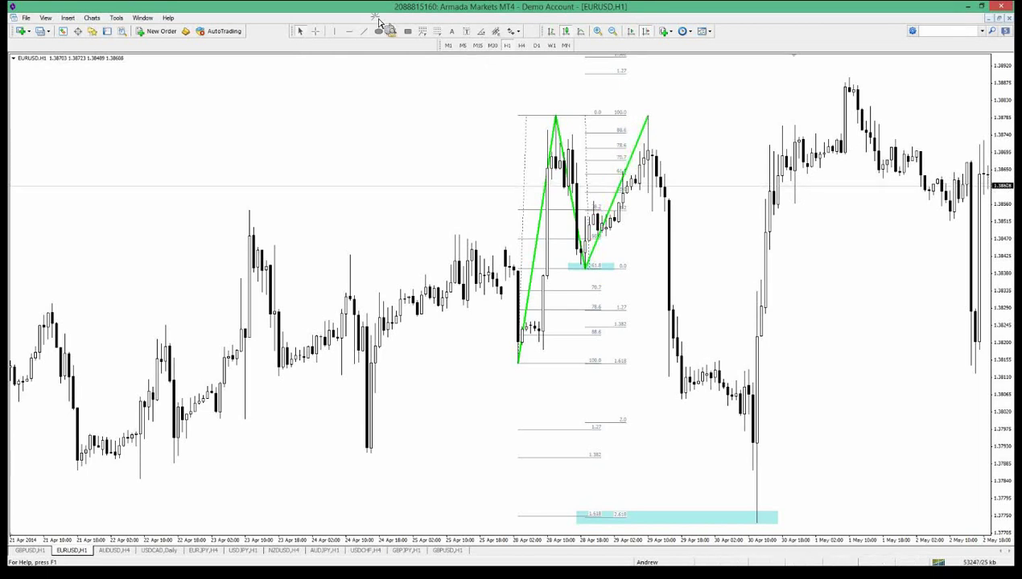
click(408, 31)
drag(563, 106, 555, 117)
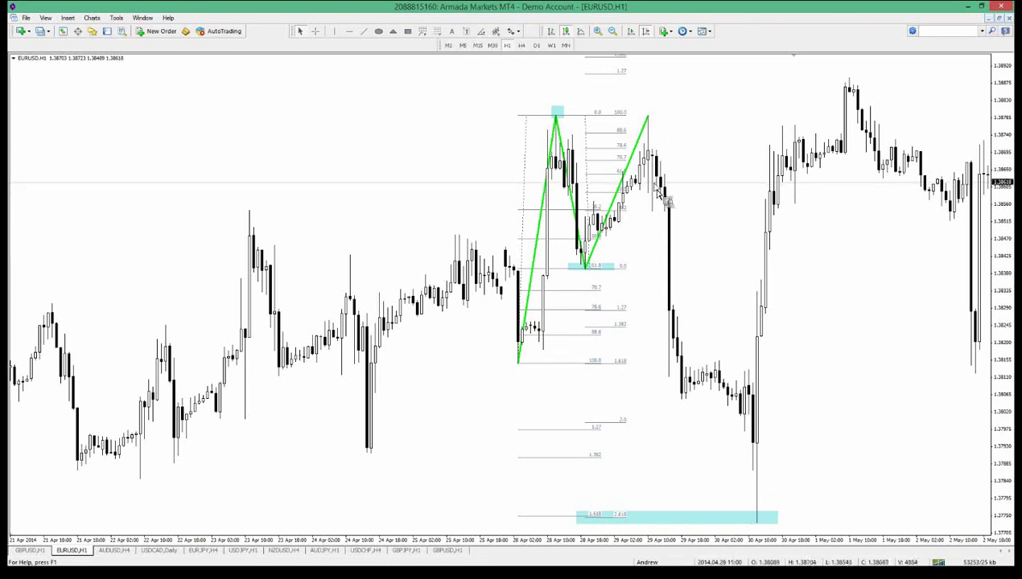
Step: Complete the pattern with trendlines from the 29 April high and the pullback low to the 30 April low, and from the starting low to the pullback low
click(364, 32)
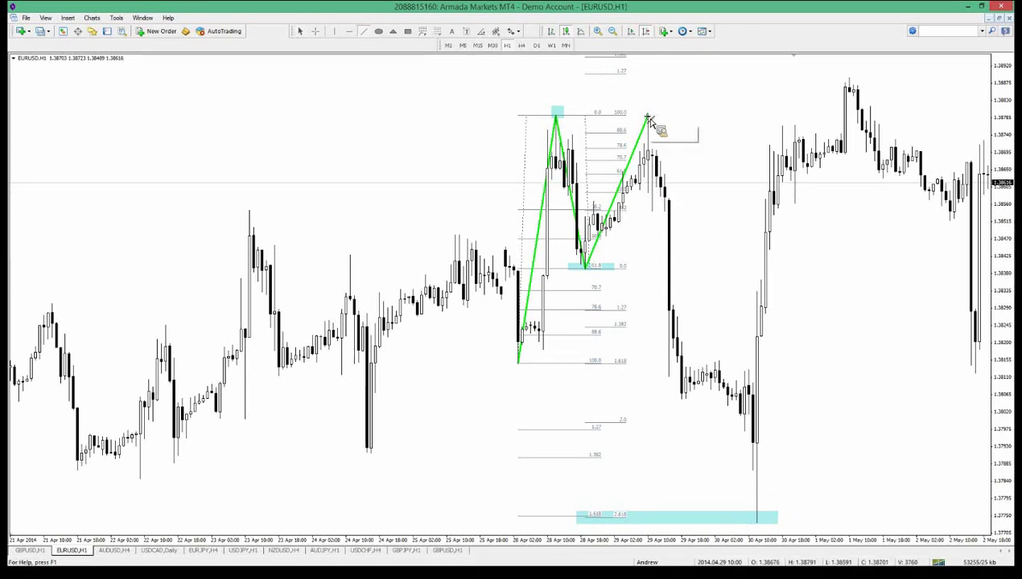
drag(647, 119, 756, 522)
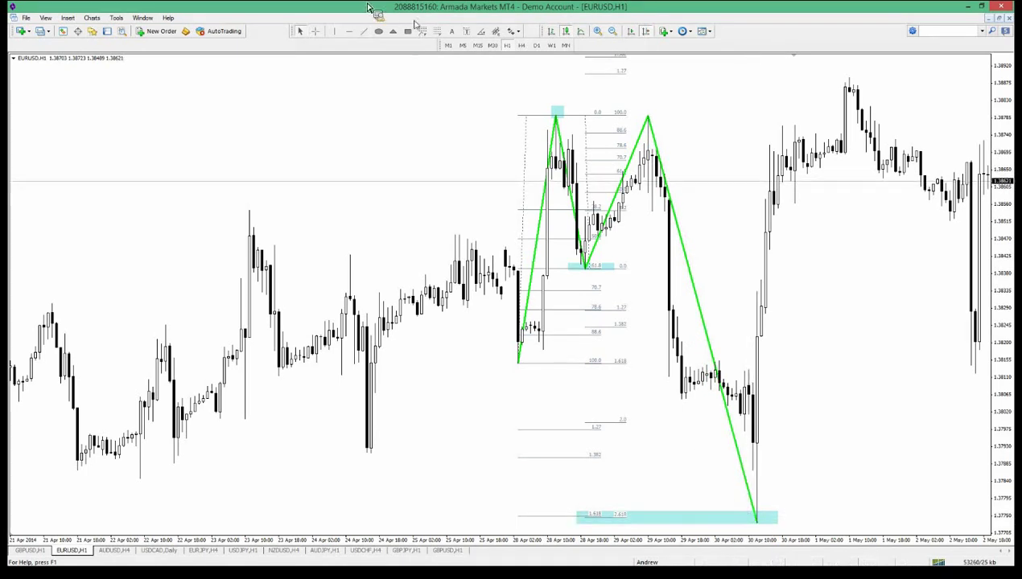
click(363, 31)
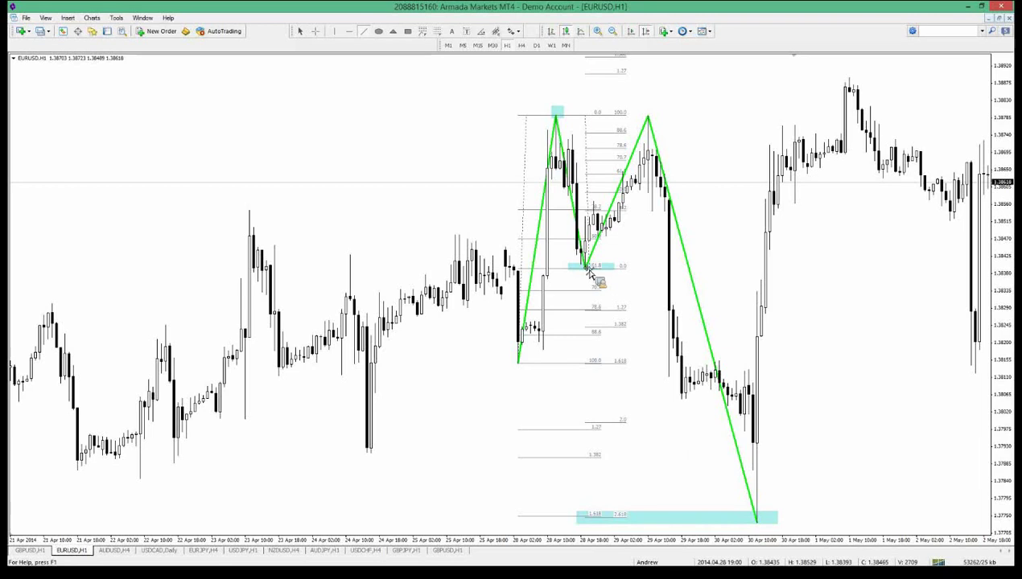
drag(586, 266, 756, 521)
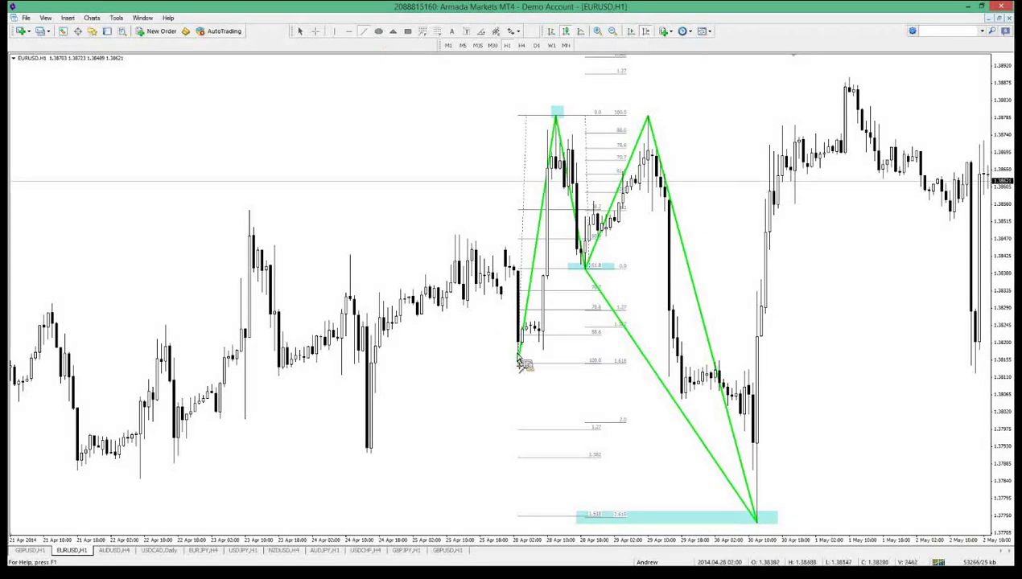
drag(518, 362, 588, 269)
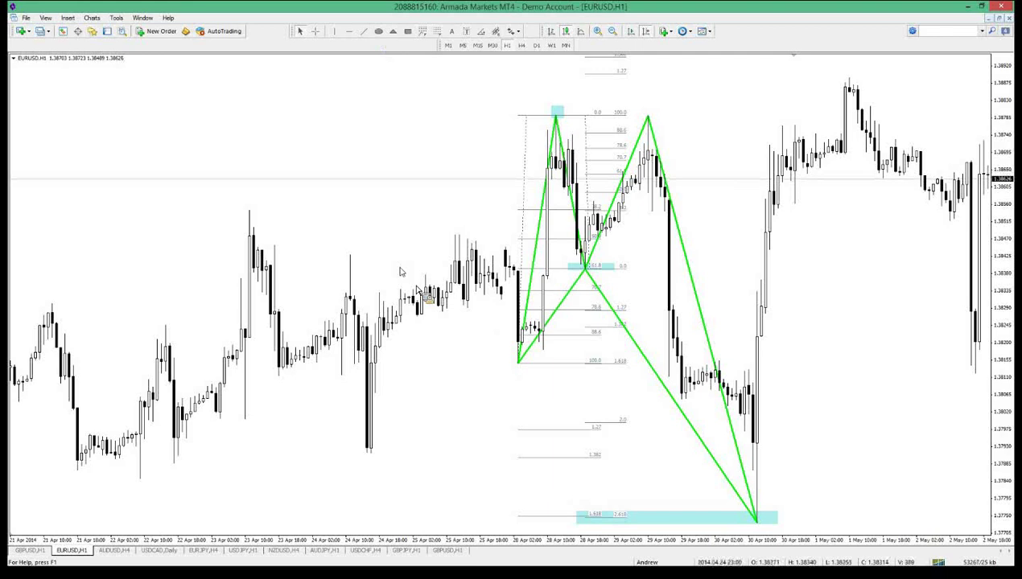
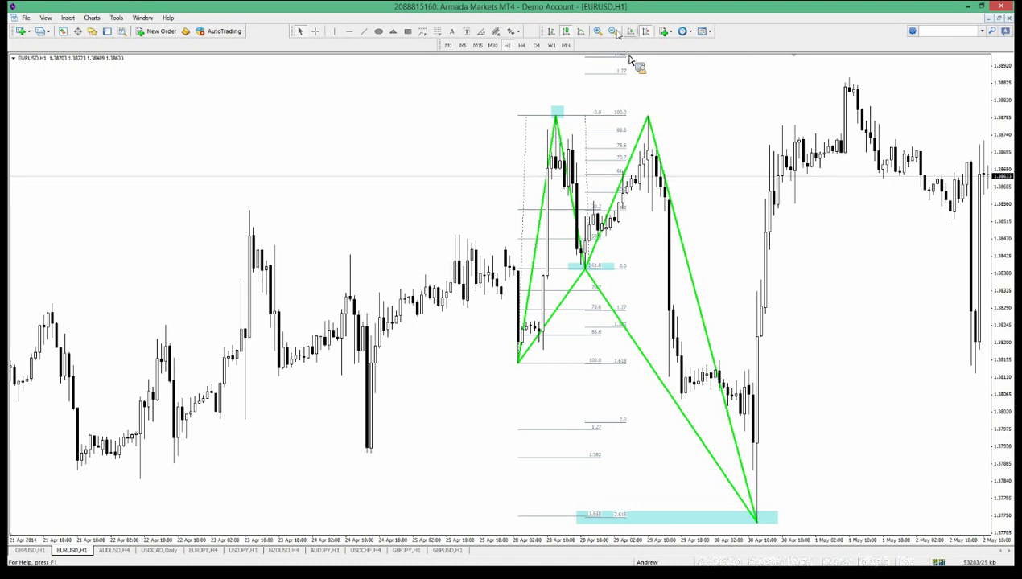
Step: Try a Fibonacci retracement from the 16 April high down to that day's low, inspect it with the crosshair, and delete it
click(613, 30)
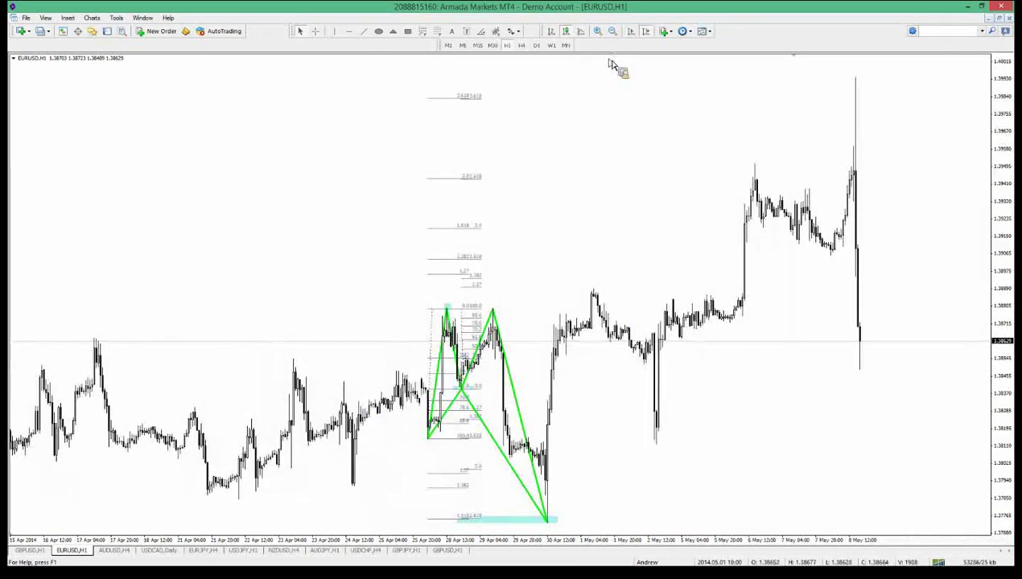
scroll(609, 60, up, 3)
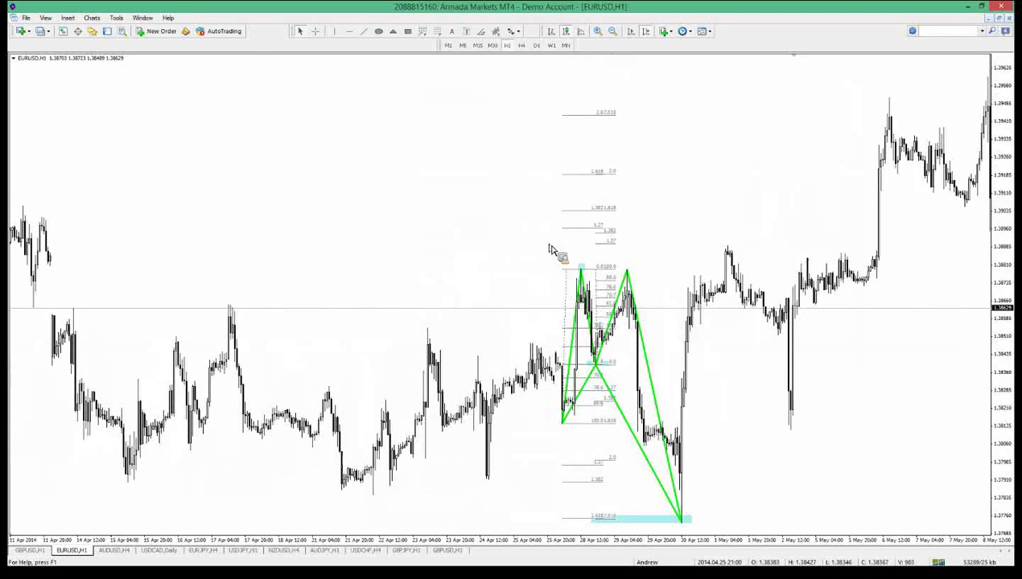
scroll(551, 249, up, 3)
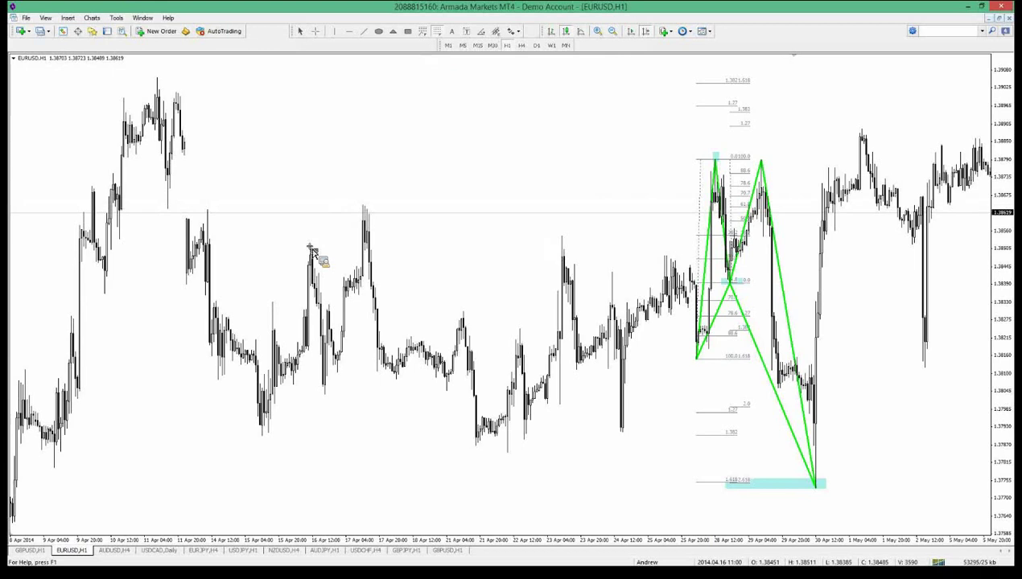
mouse_move(312, 245)
mouse_down()
mouse_move(320, 401)
mouse_move(325, 381)
mouse_up()
middle_click(386, 288)
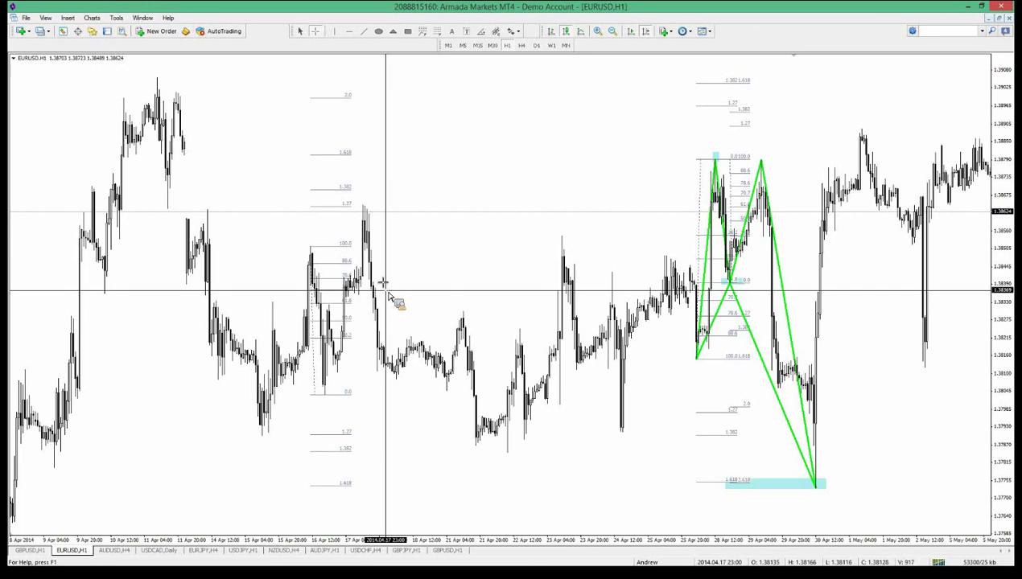
middle_click(312, 245)
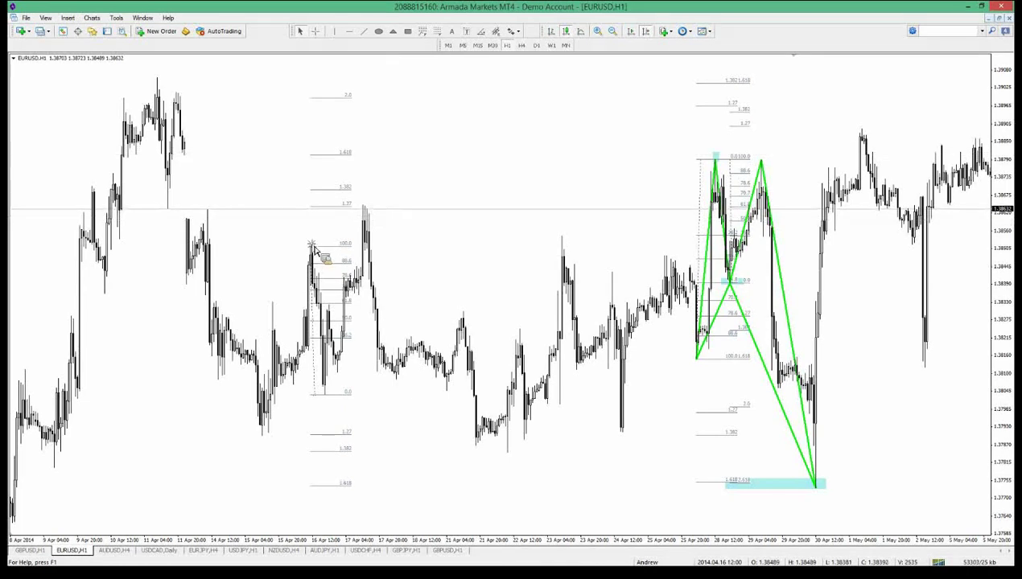
right_click(312, 246)
click(346, 282)
Step: Try a Fibonacci retracement from the 31 March low up to the 2 April high and delete it
scroll(389, 359, up, 3)
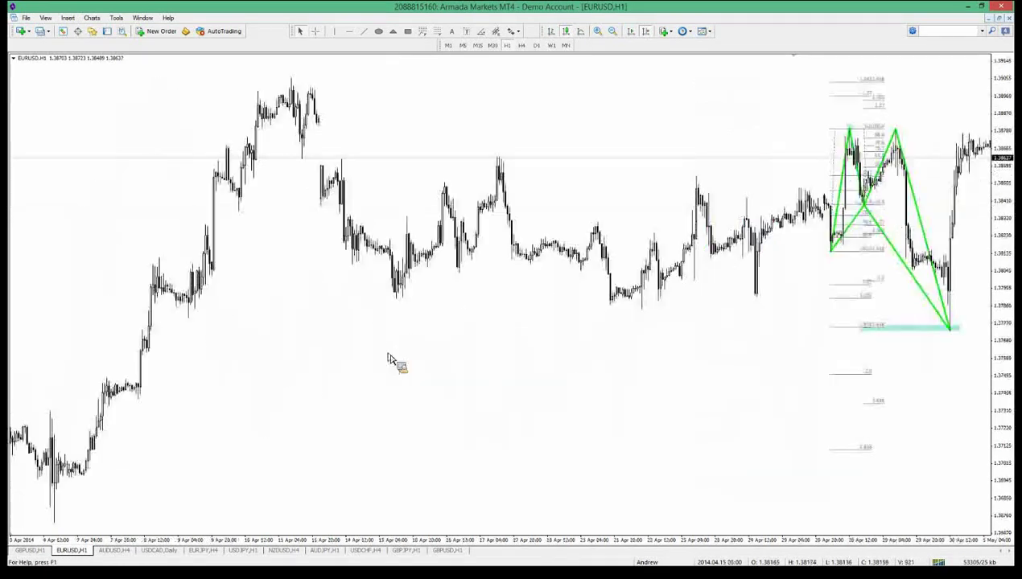
scroll(388, 359, down, 3)
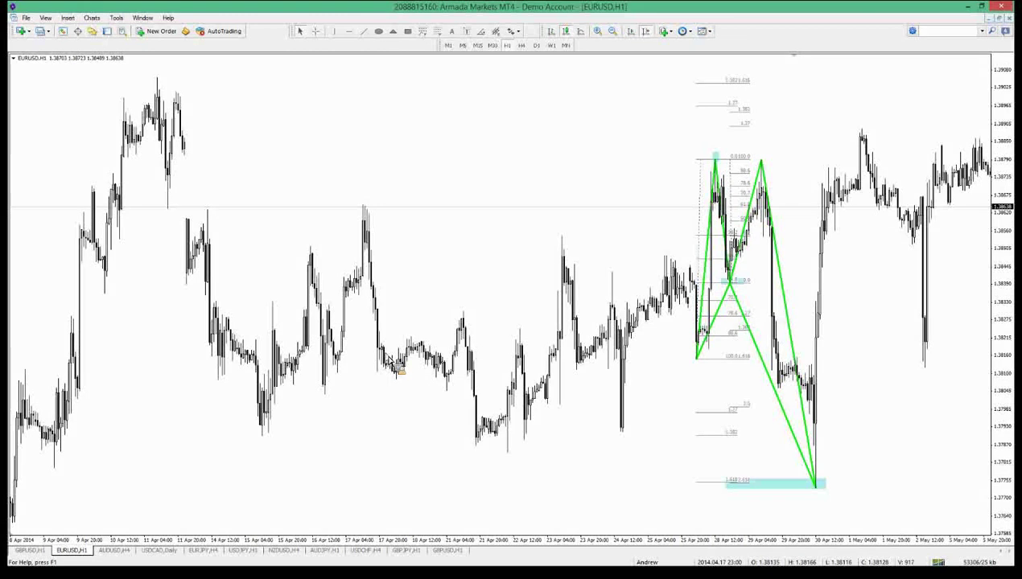
scroll(389, 359, up, 3)
scroll(386, 360, up, 6)
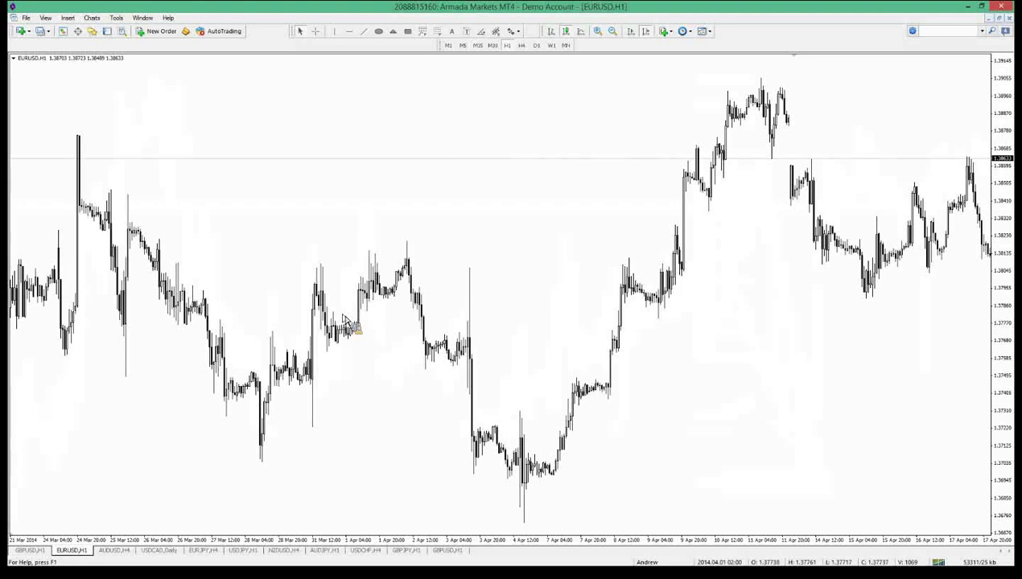
click(437, 32)
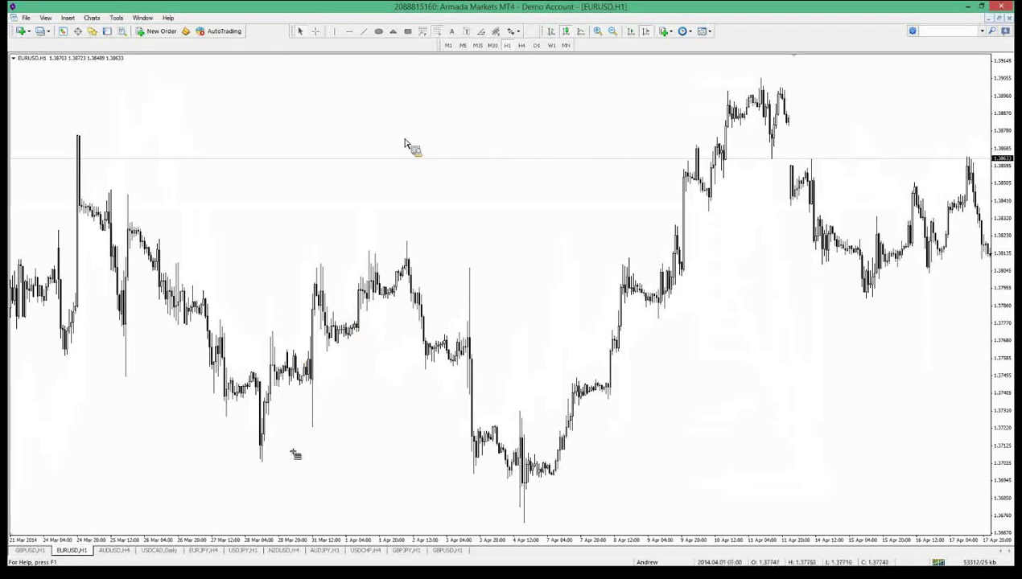
drag(312, 426, 327, 241)
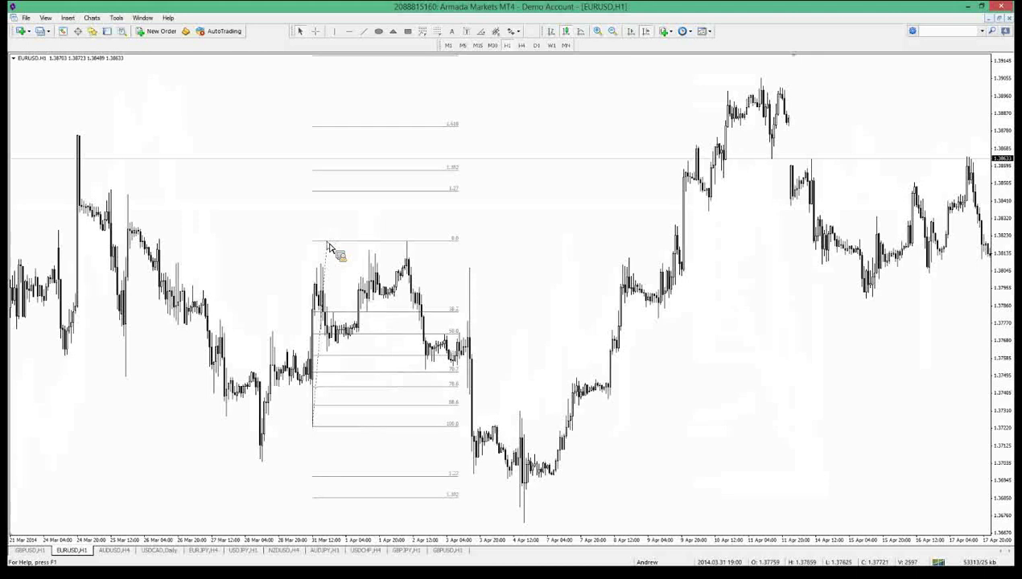
right_click(313, 436)
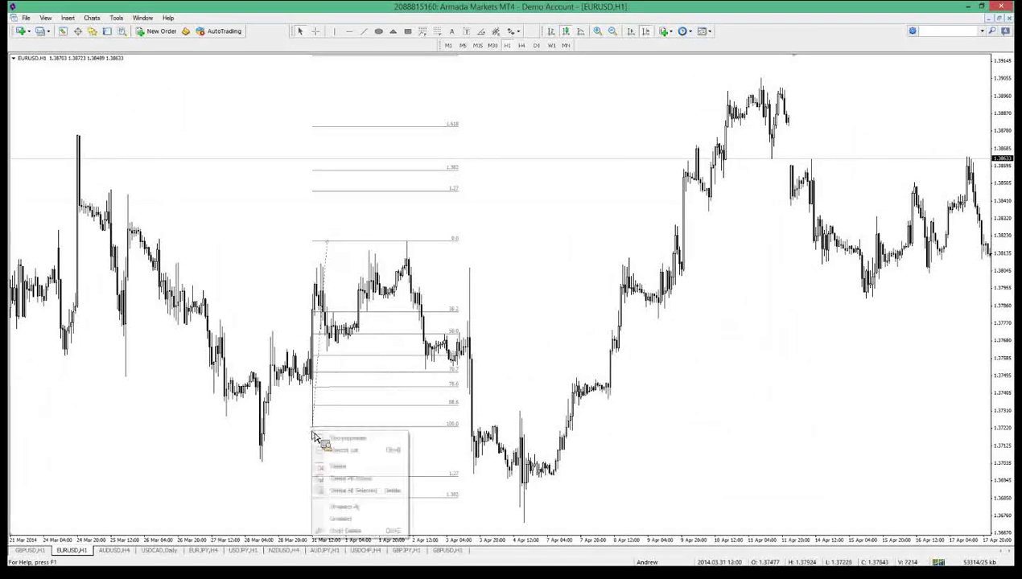
click(341, 470)
Step: Look back through the March and February 2014 EURUSD H1 bars and inspect the swings after 20 February with the crosshair
scroll(337, 478, up, 3)
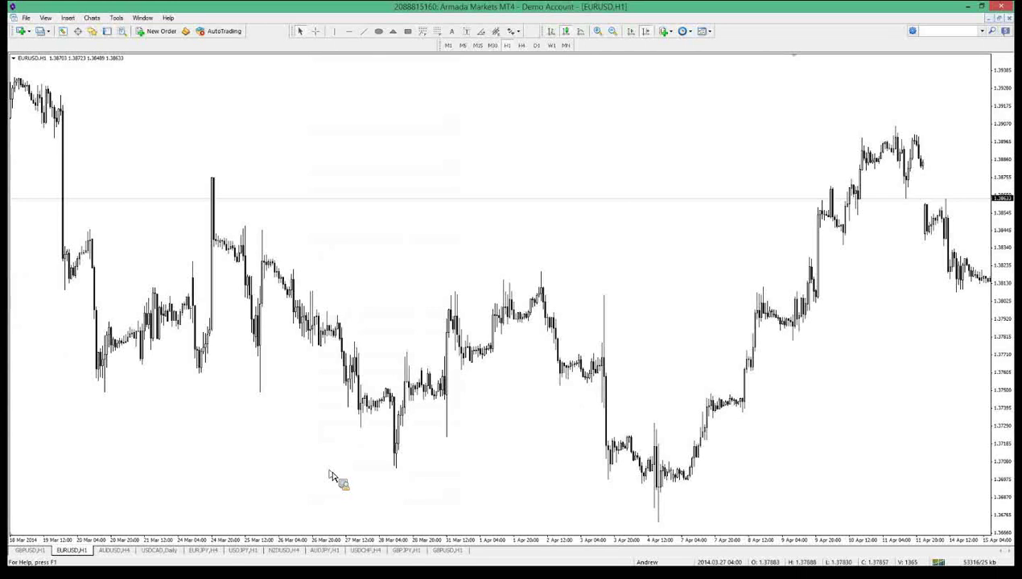
scroll(330, 476, up, 3)
scroll(332, 476, up, 3)
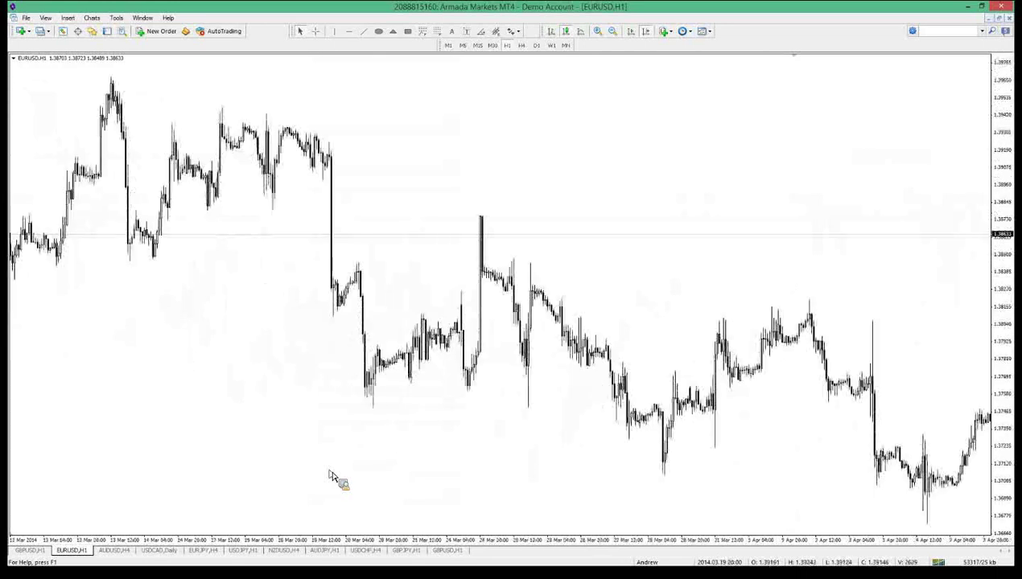
scroll(332, 477, up, 5)
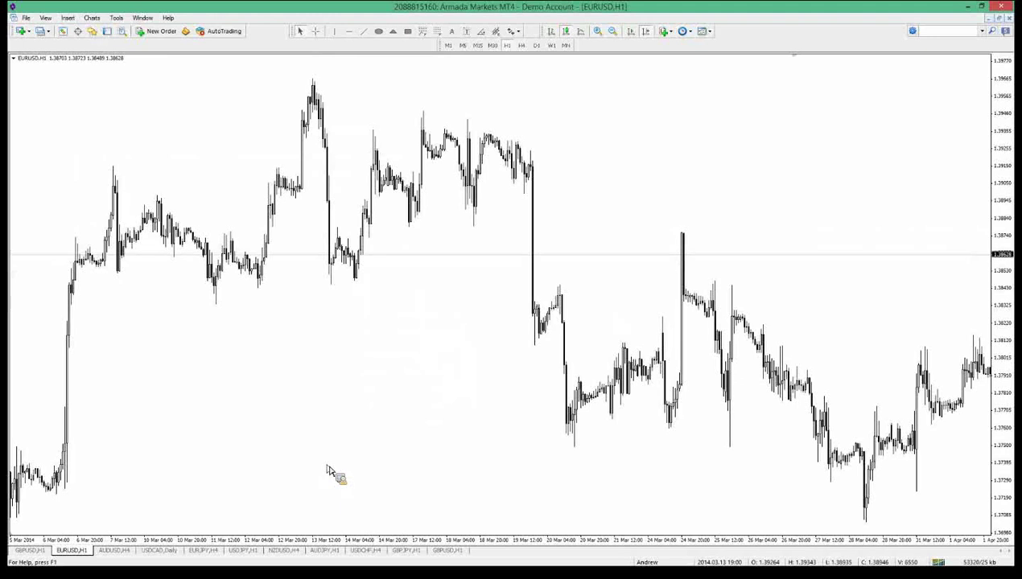
scroll(325, 466, up, 6)
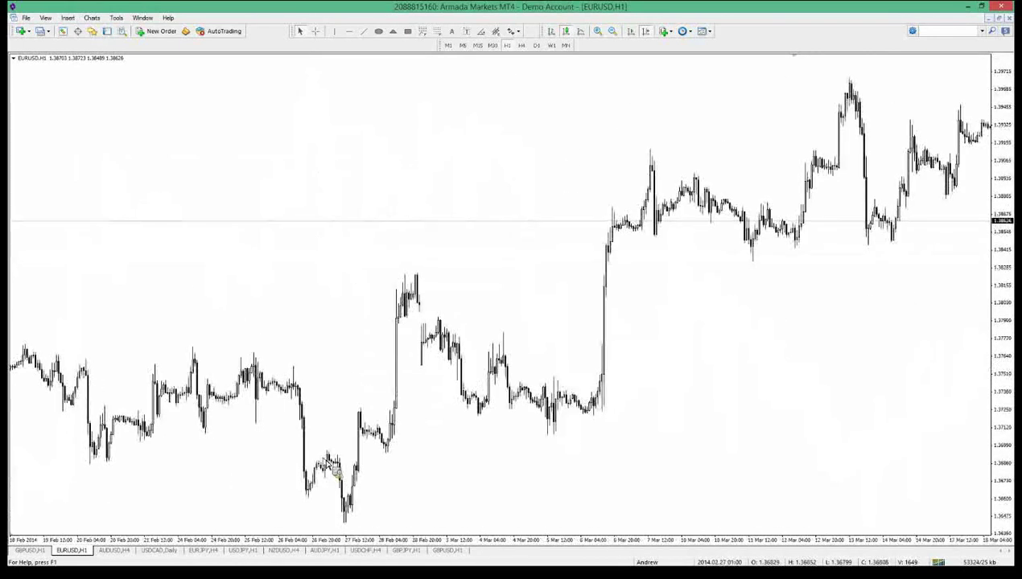
scroll(330, 466, up, 6)
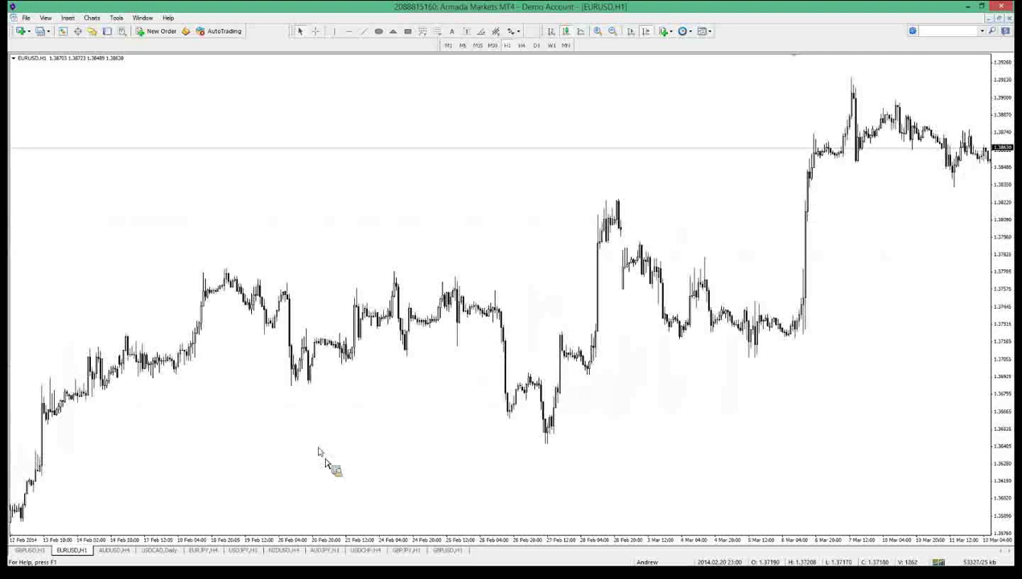
scroll(318, 452, up, 4)
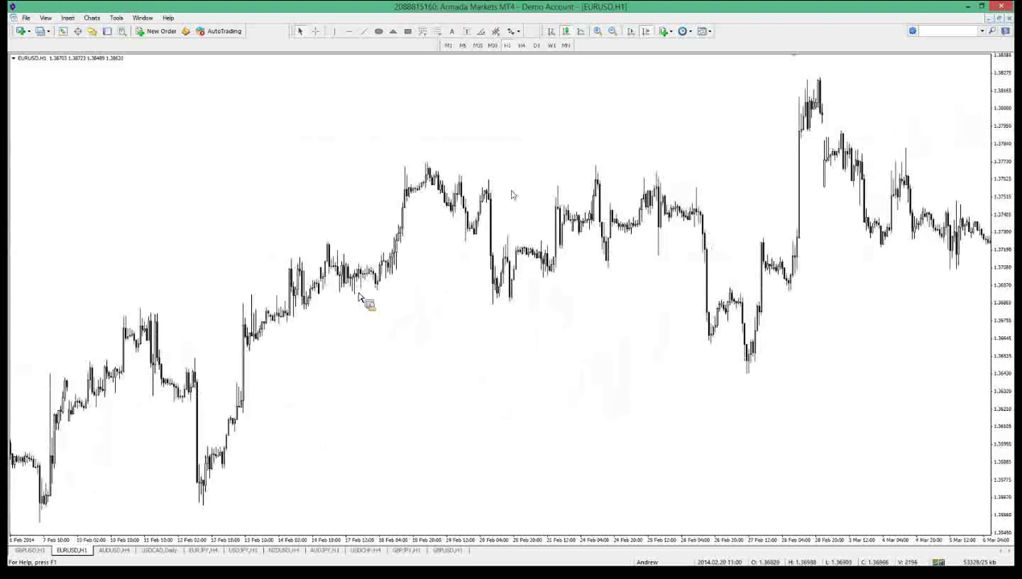
middle_click(505, 178)
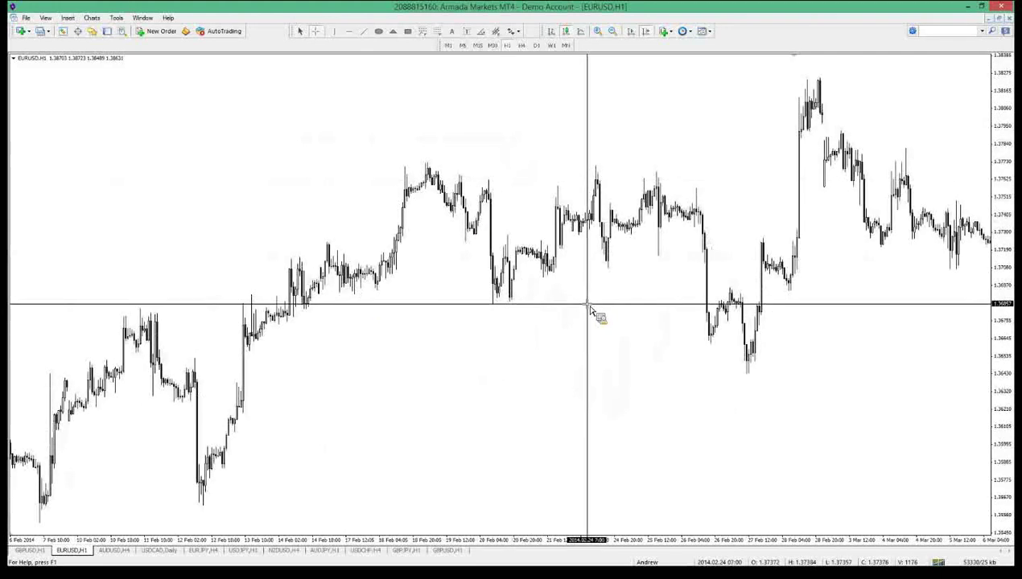
Step: Try a Fibonacci retracement from the 31 January high down to the following low and inspect the levels with the crosshair
scroll(590, 308, up, 8)
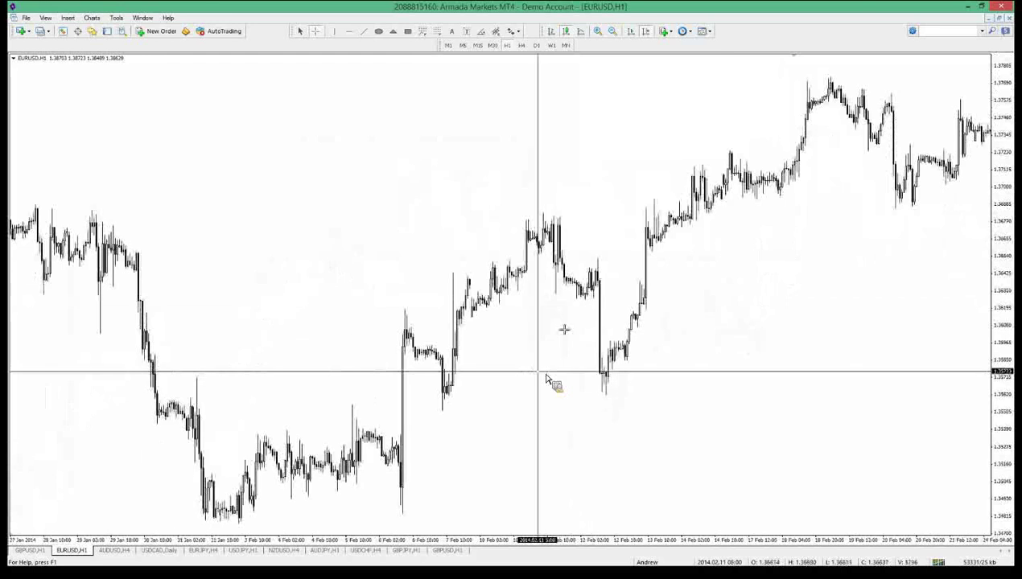
middle_click(566, 354)
scroll(575, 416, up, 5)
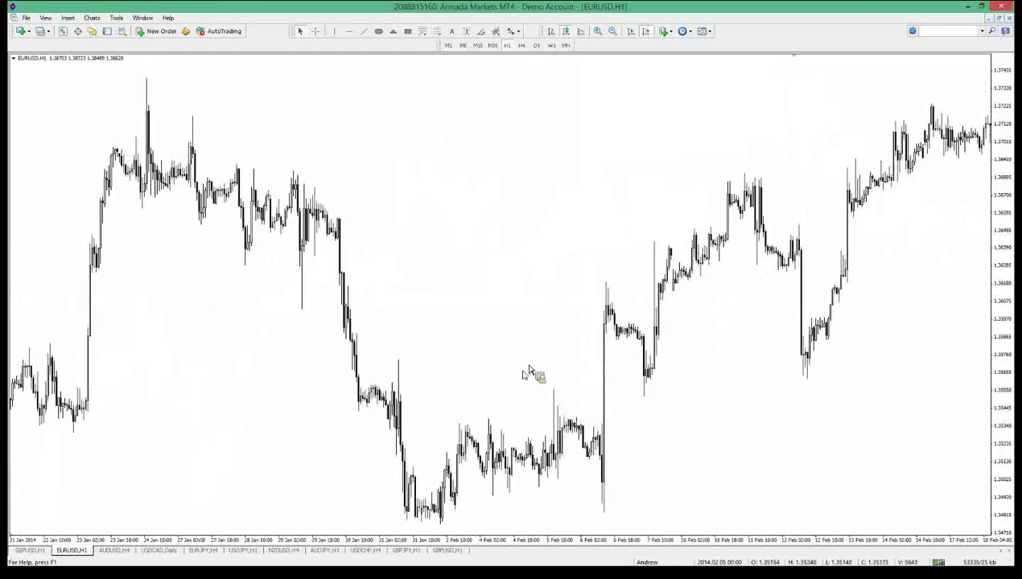
click(436, 33)
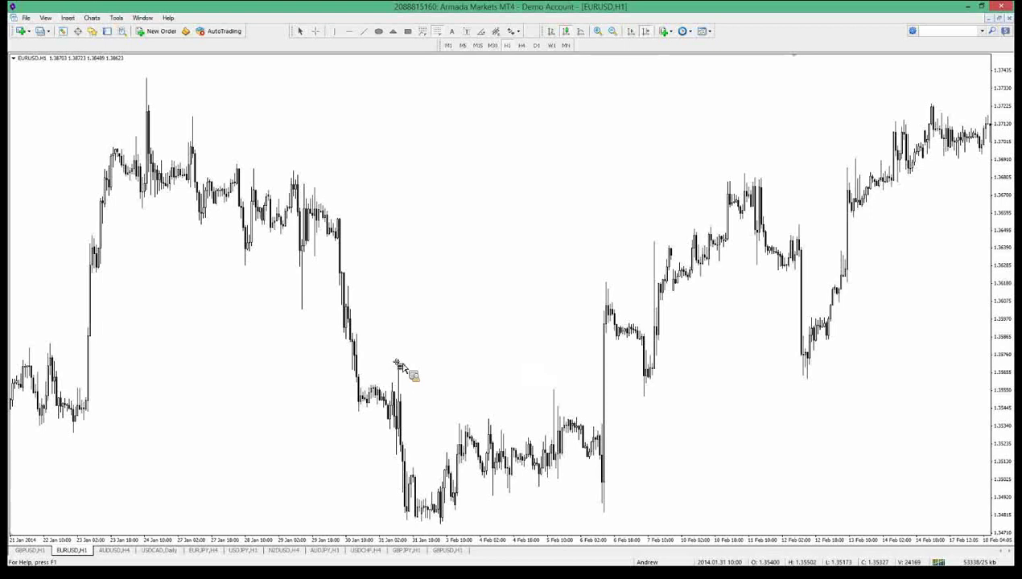
drag(397, 361, 407, 526)
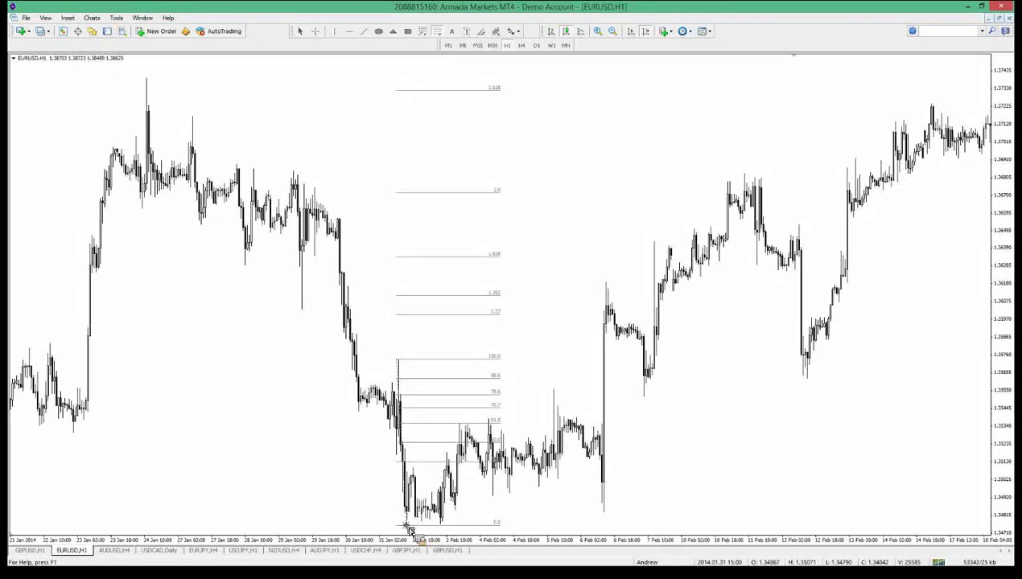
drag(406, 525, 406, 524)
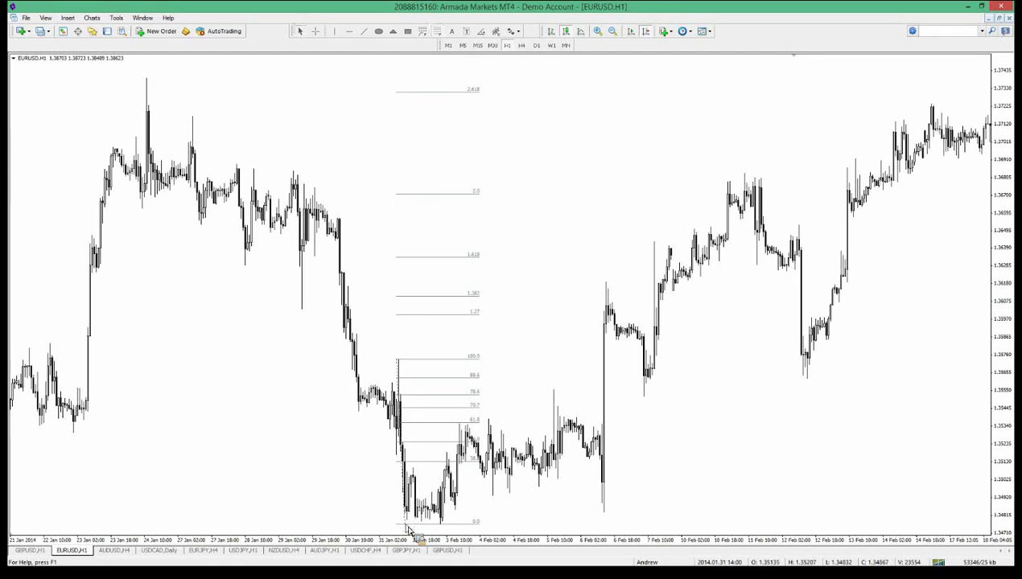
middle_click(512, 425)
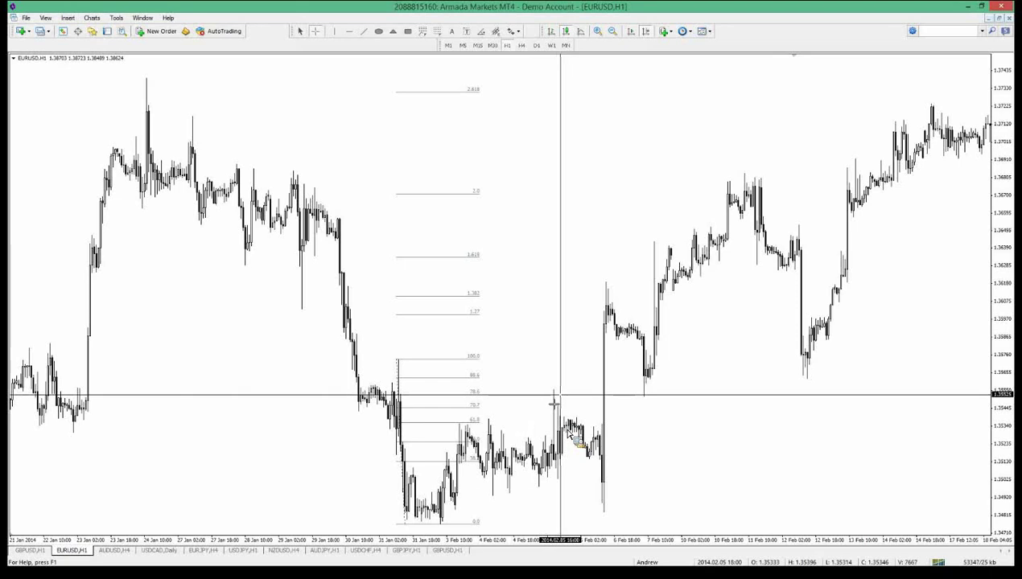
Step: Outline a trial pattern with trendlines from the 31 January high to the 3 February low, the 4 February high and the 4 February low
click(364, 32)
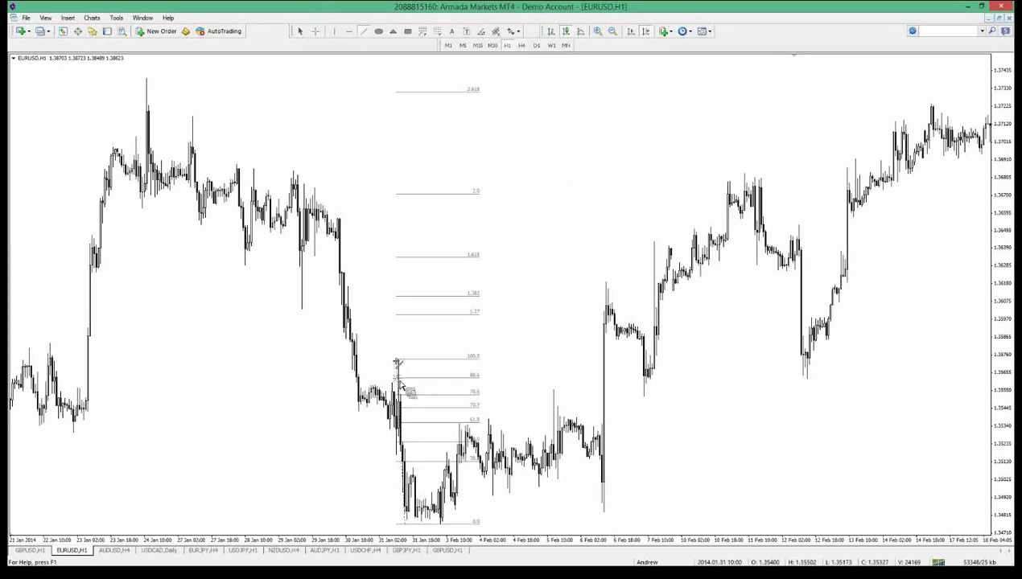
mouse_move(402, 389)
mouse_down()
mouse_move(441, 525)
mouse_move(472, 419)
mouse_move(484, 422)
mouse_up()
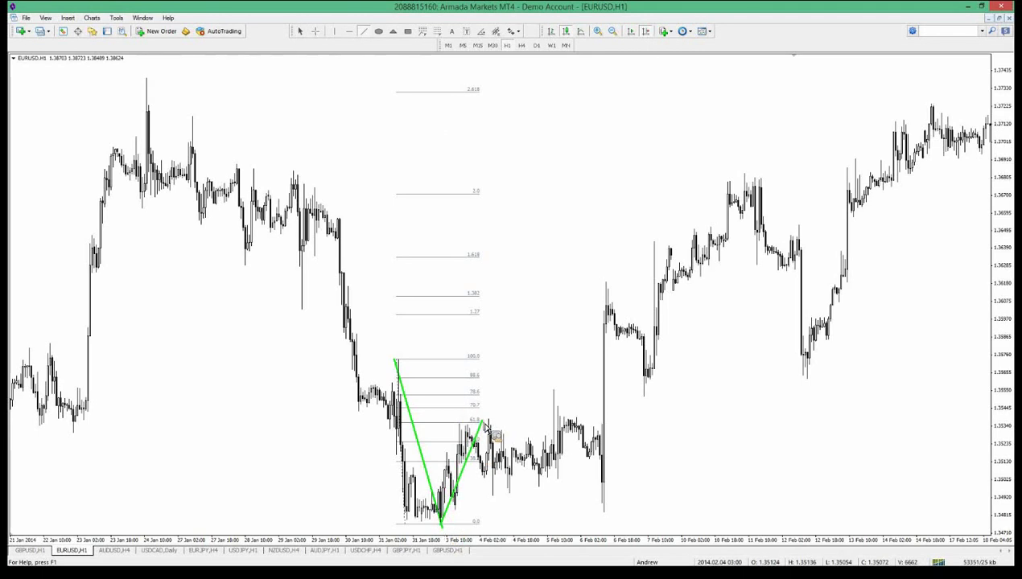
click(362, 32)
drag(485, 427, 511, 493)
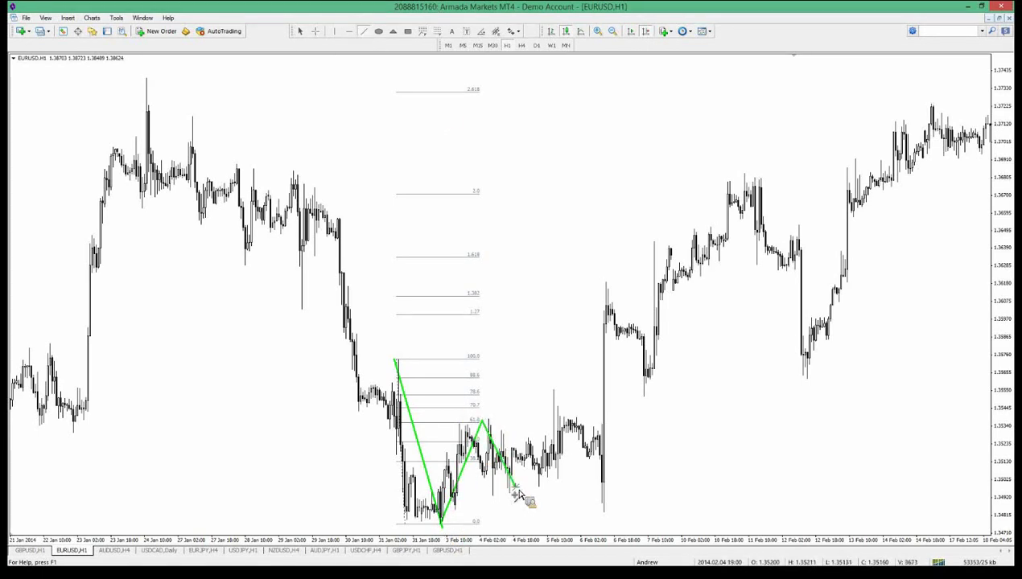
Step: Mark the 5 February spike with a small rectangle and the zone below the 4 February low with a wide rectangle
click(407, 33)
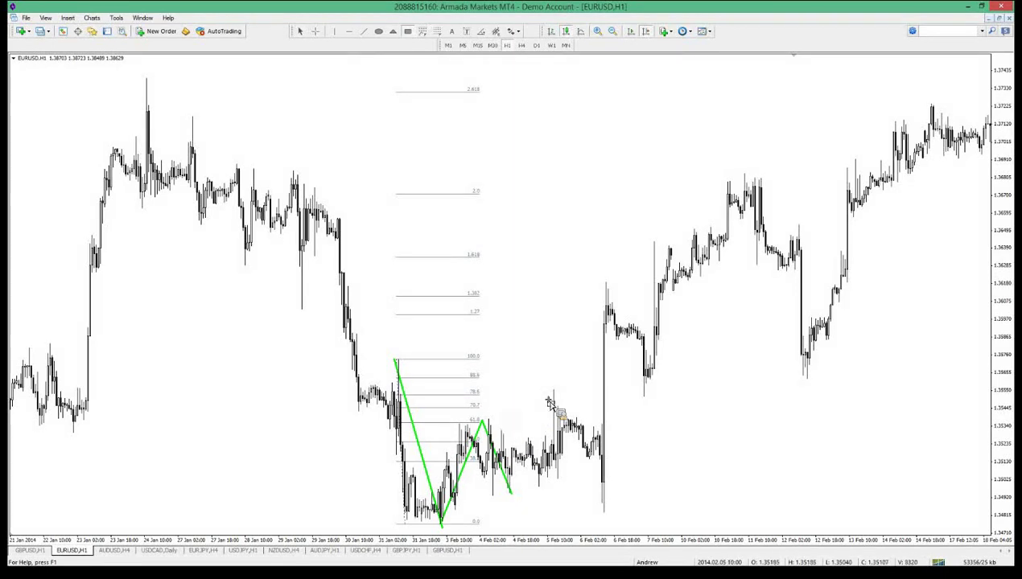
drag(539, 398, 572, 414)
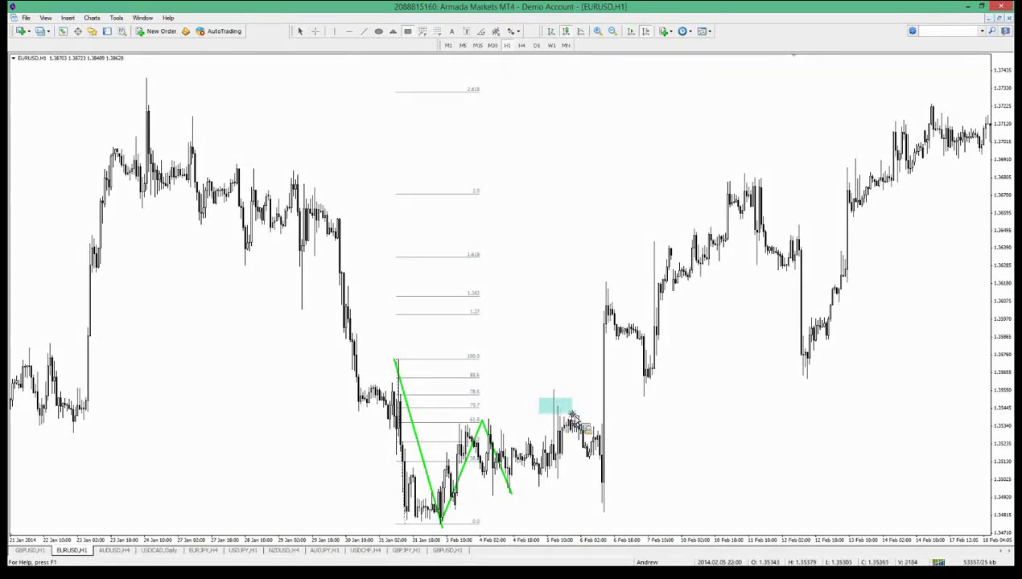
click(410, 34)
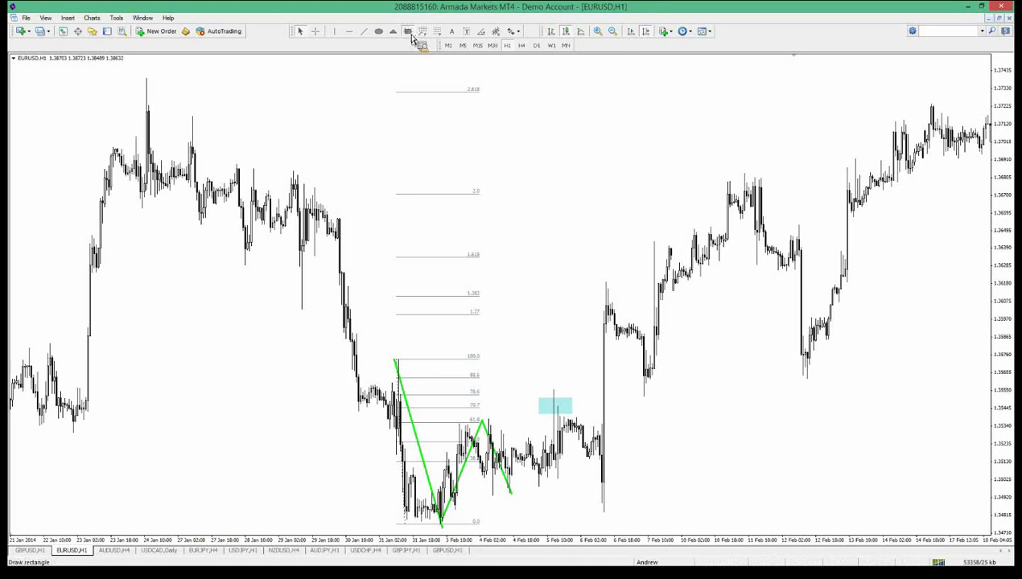
drag(490, 494, 635, 506)
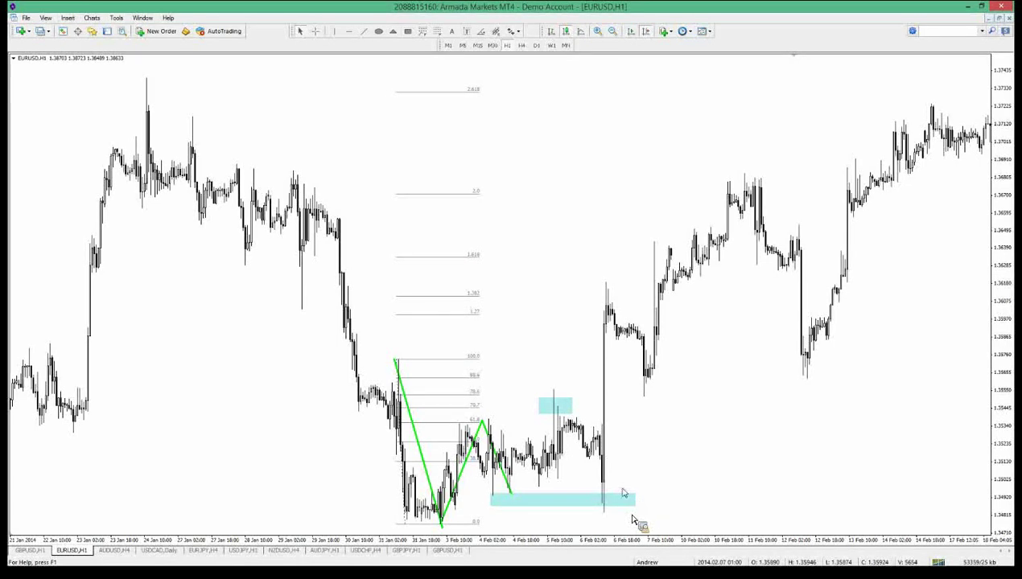
Step: Shrink the lower rectangle to a small mark at the 4 February low
scroll(563, 416, down, 3)
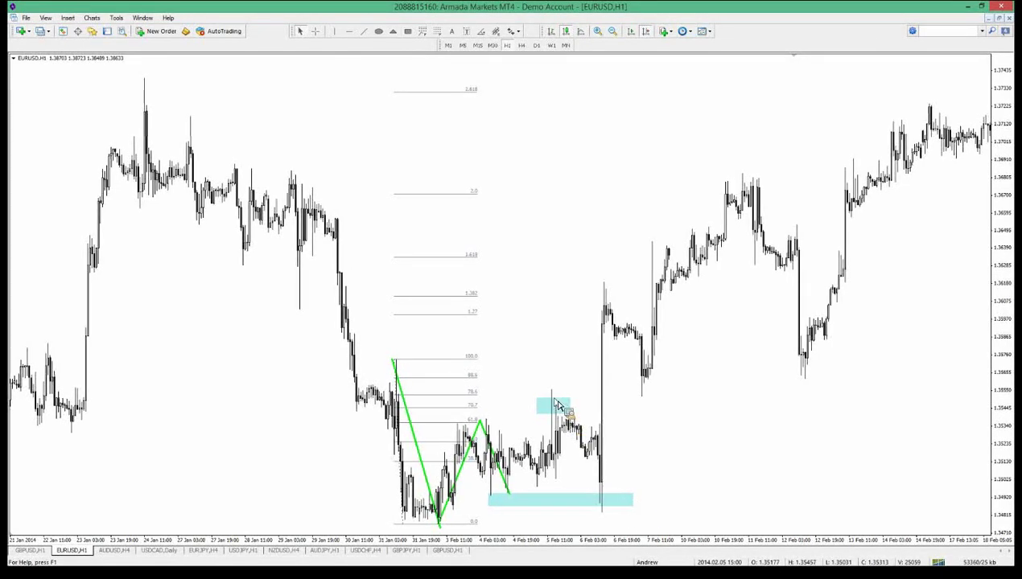
right_click(624, 510)
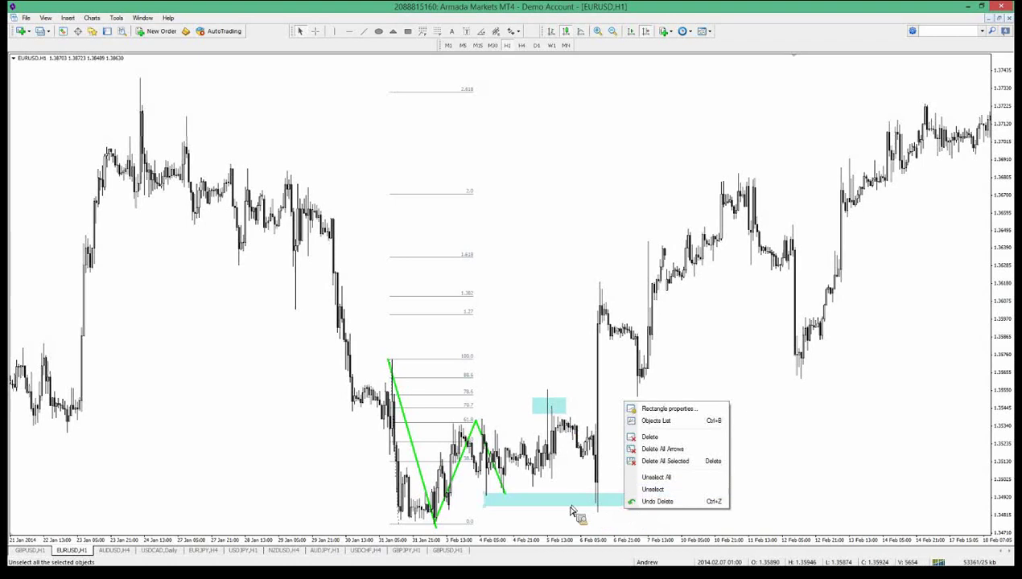
drag(573, 508, 515, 510)
drag(428, 507, 428, 499)
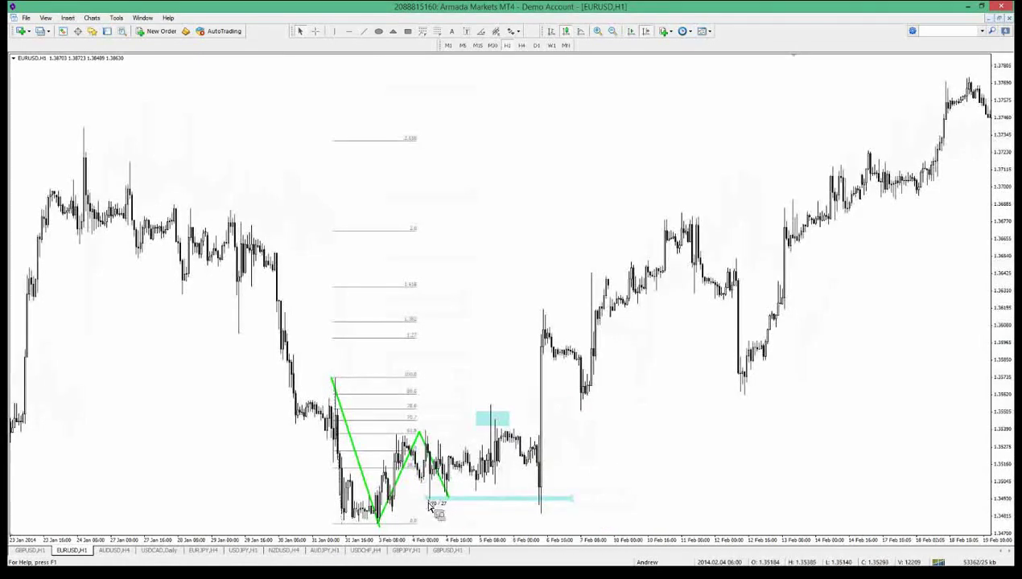
drag(571, 499, 455, 505)
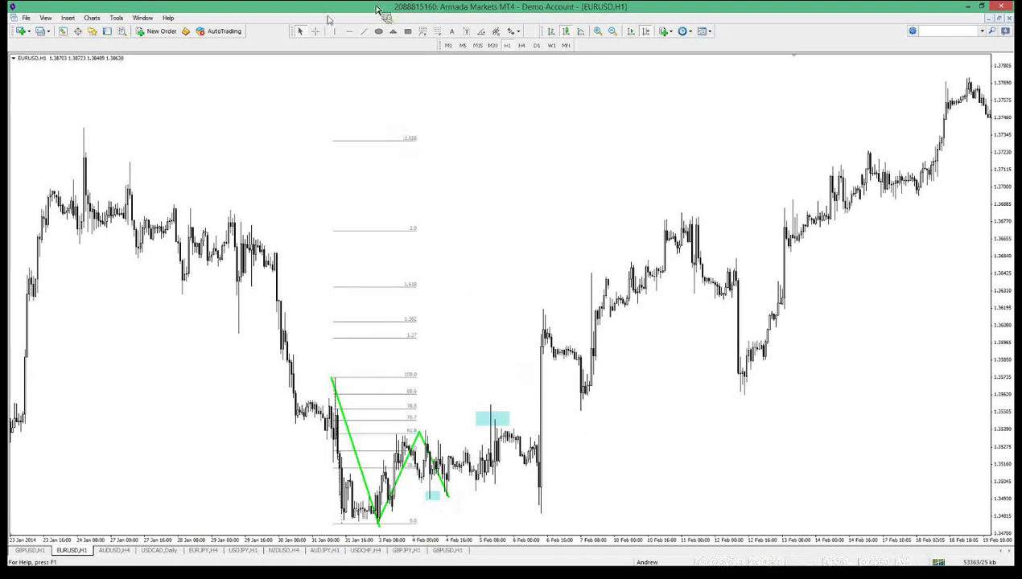
Step: Extend the retracement's 1.618 level with a trendline to the 7 February high
click(364, 31)
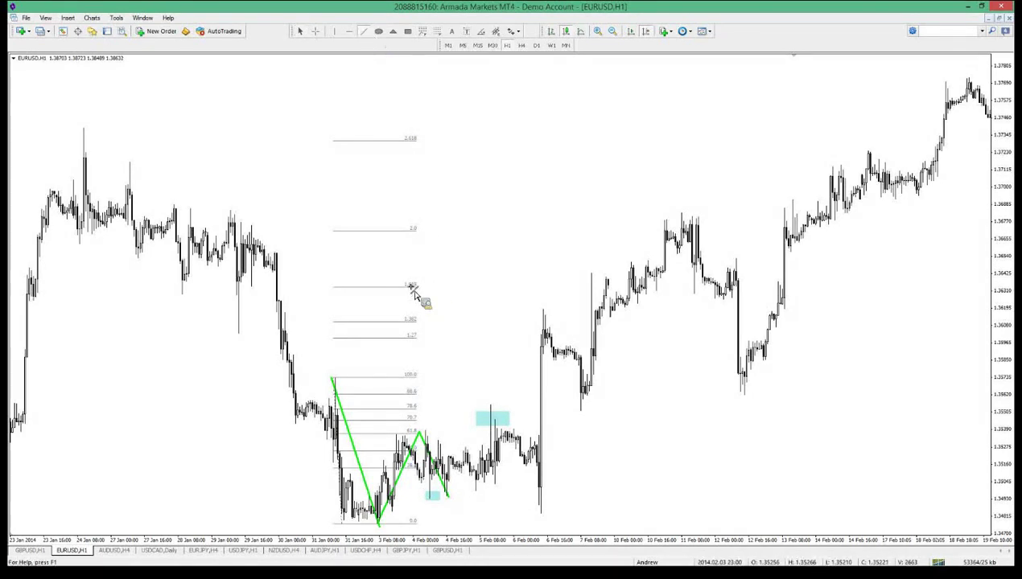
mouse_move(410, 286)
mouse_down()
mouse_move(600, 288)
mouse_move(593, 377)
mouse_move(588, 291)
mouse_up()
middle_click(601, 288)
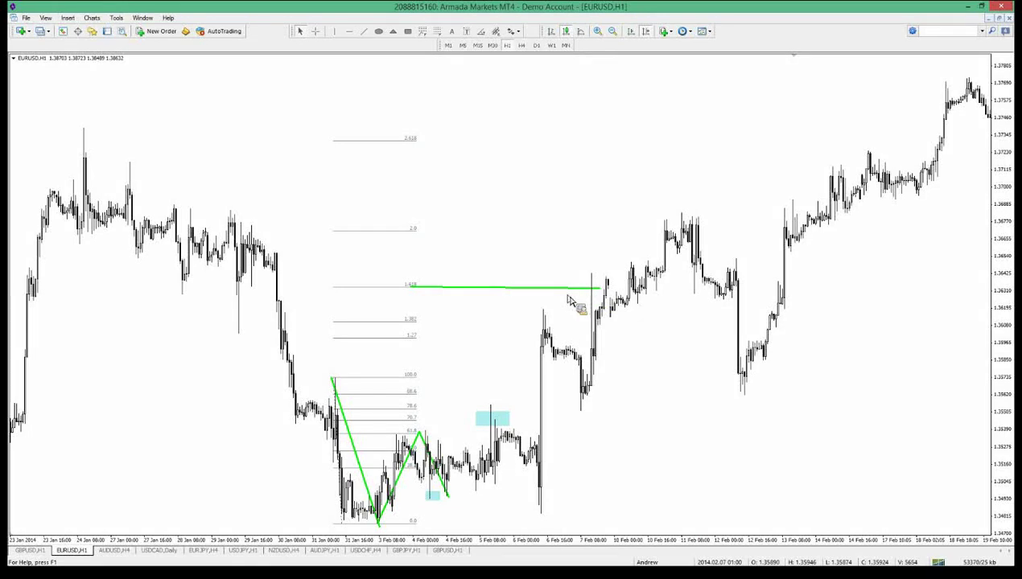
Step: Delete the trial pattern's trendlines and rectangles along with the retracement drawn from the 31 January high
key(BackSpace)
key(BackSpace)
key(BackSpace)
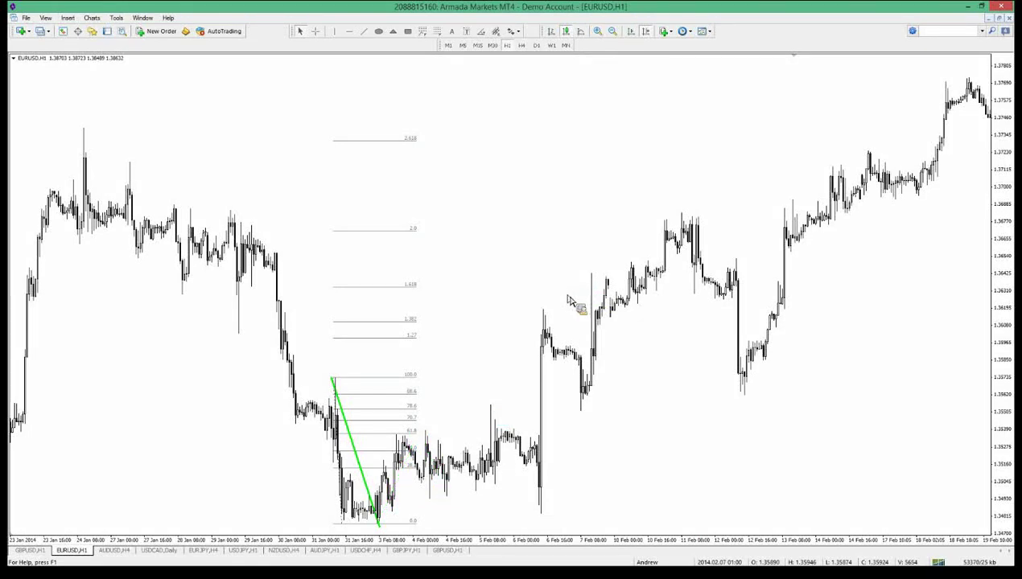
key(BackSpace)
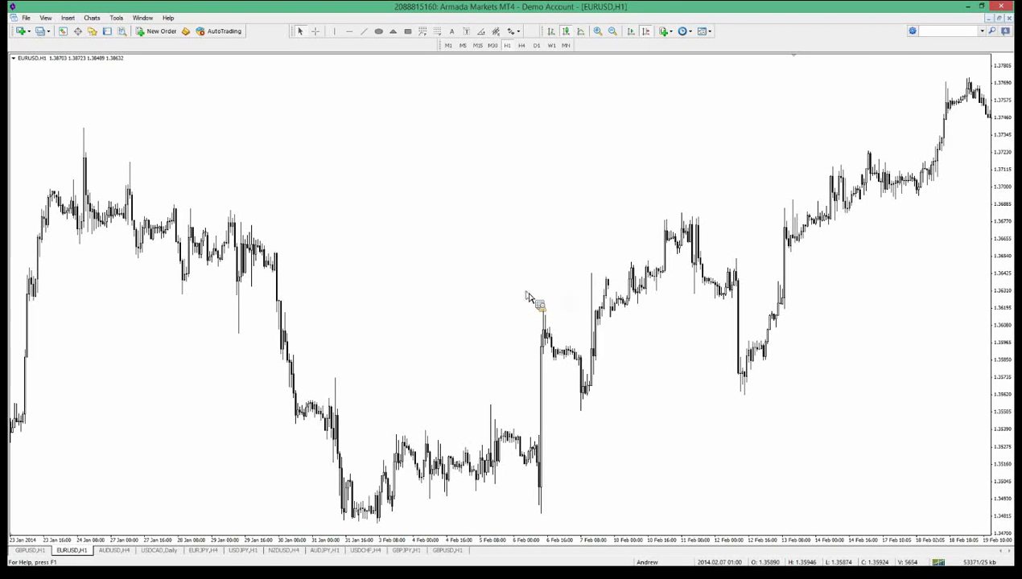
Step: Try a Fibonacci retracement from the 23 January low up to the 24 January high and delete it
scroll(527, 299, up, 2)
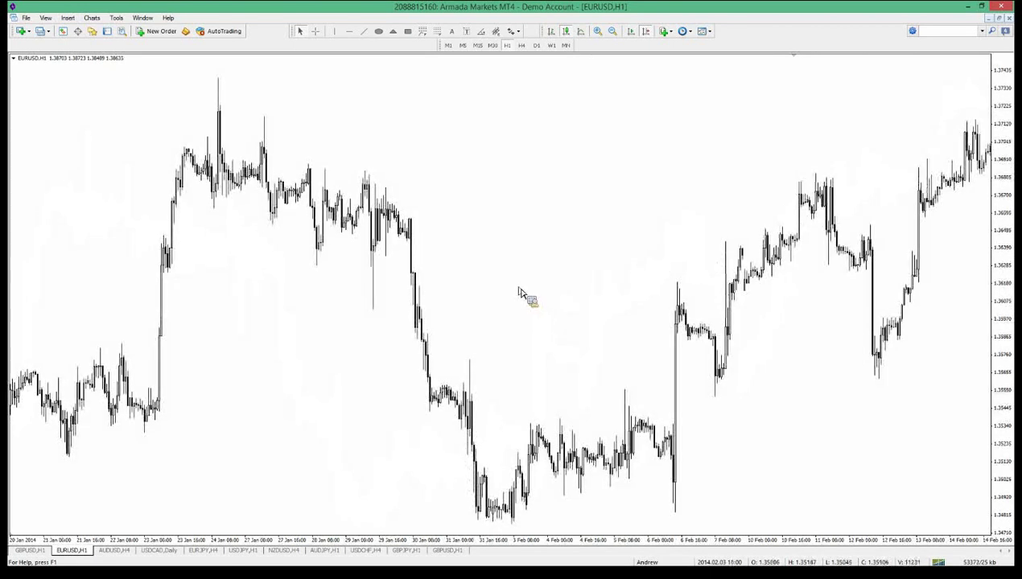
scroll(507, 322, up, 1)
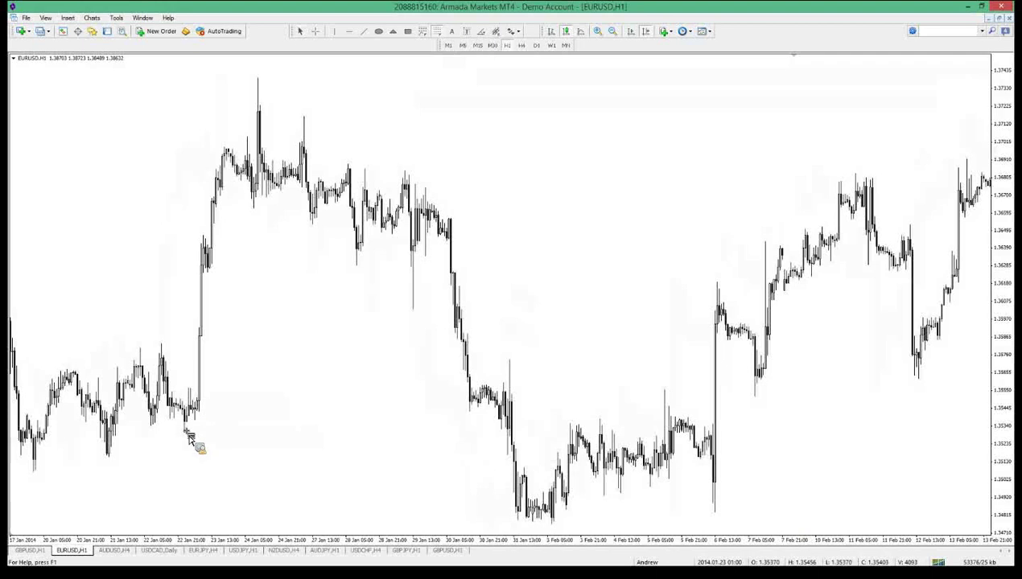
mouse_move(186, 432)
mouse_down()
mouse_move(202, 388)
mouse_move(219, 55)
mouse_move(209, 83)
mouse_up()
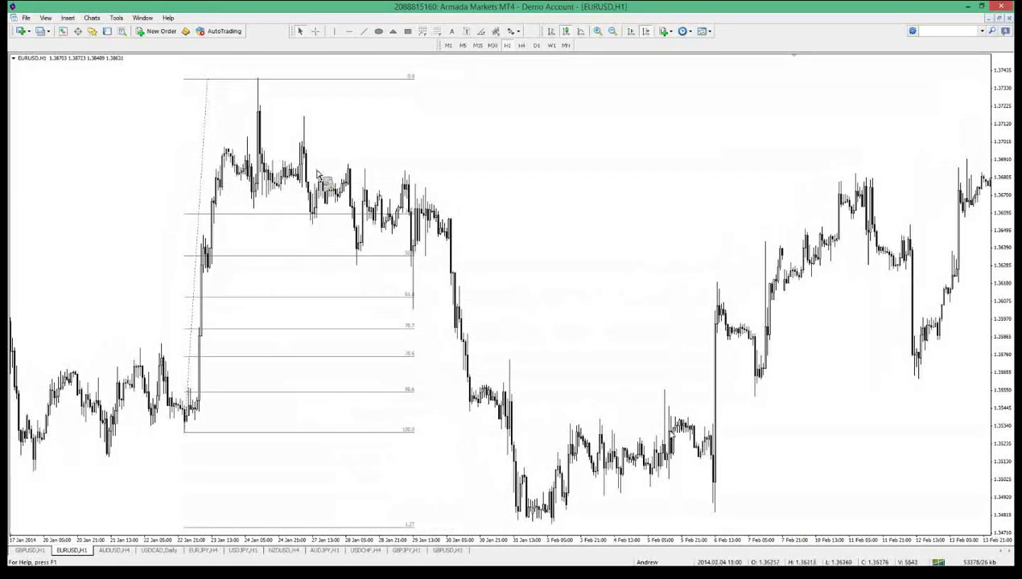
right_click(215, 83)
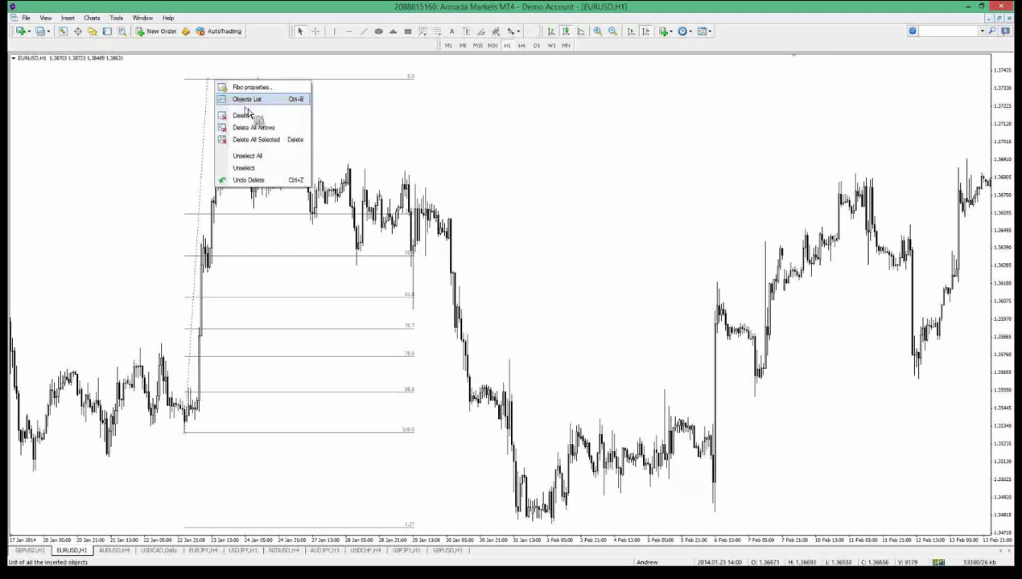
click(265, 117)
Step: Draw Fibonacci retracements from the 16 January high to the next major low near 1.3507, and from the 22 January high to the low after it
scroll(347, 226, up, 10)
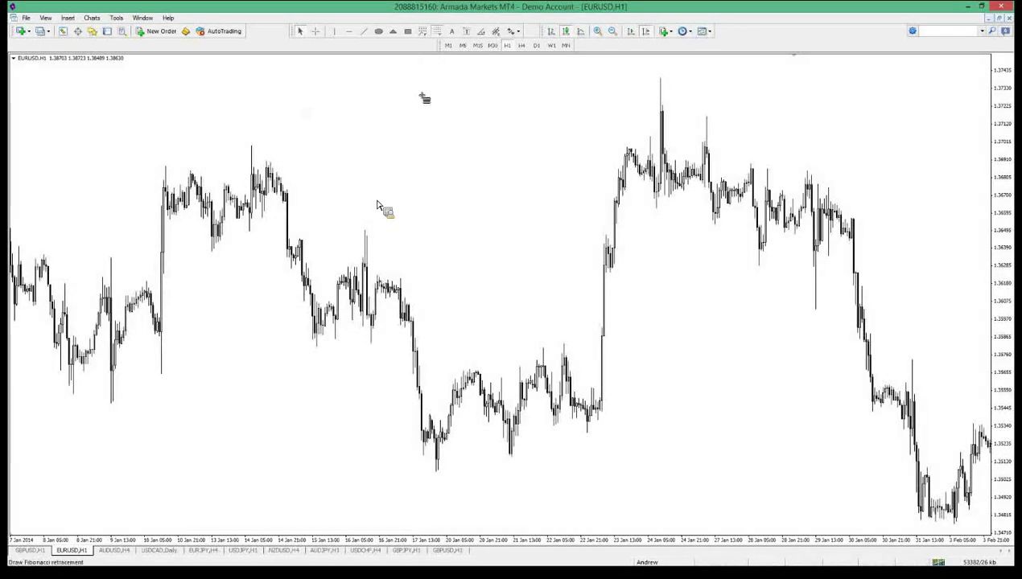
drag(367, 230, 386, 474)
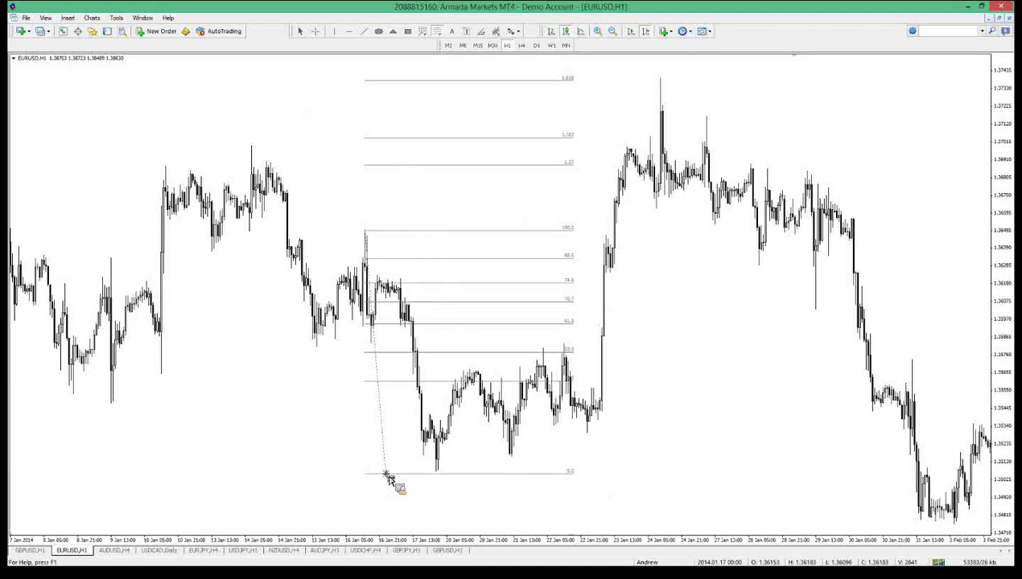
right_click(386, 474)
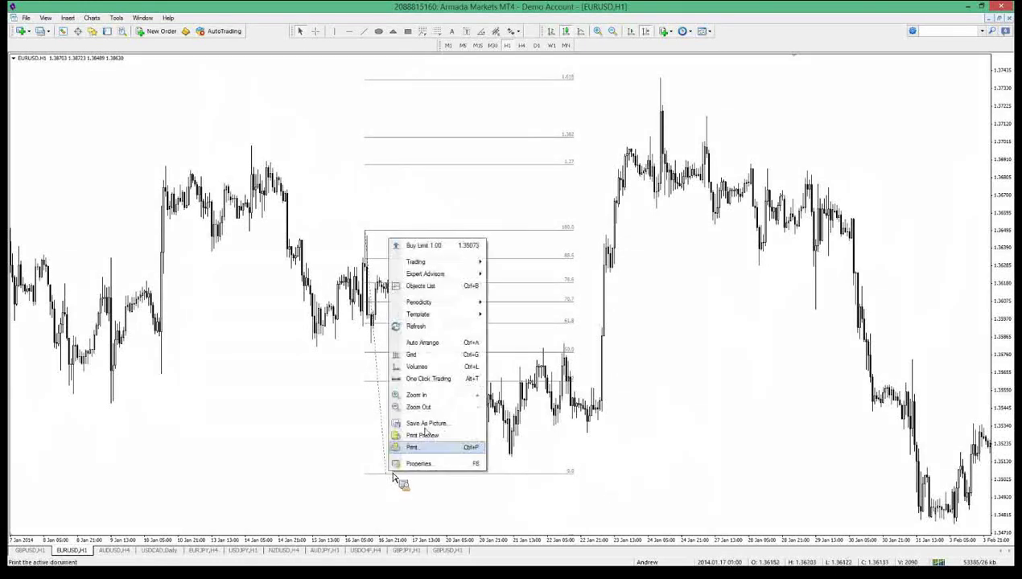
drag(362, 254, 350, 242)
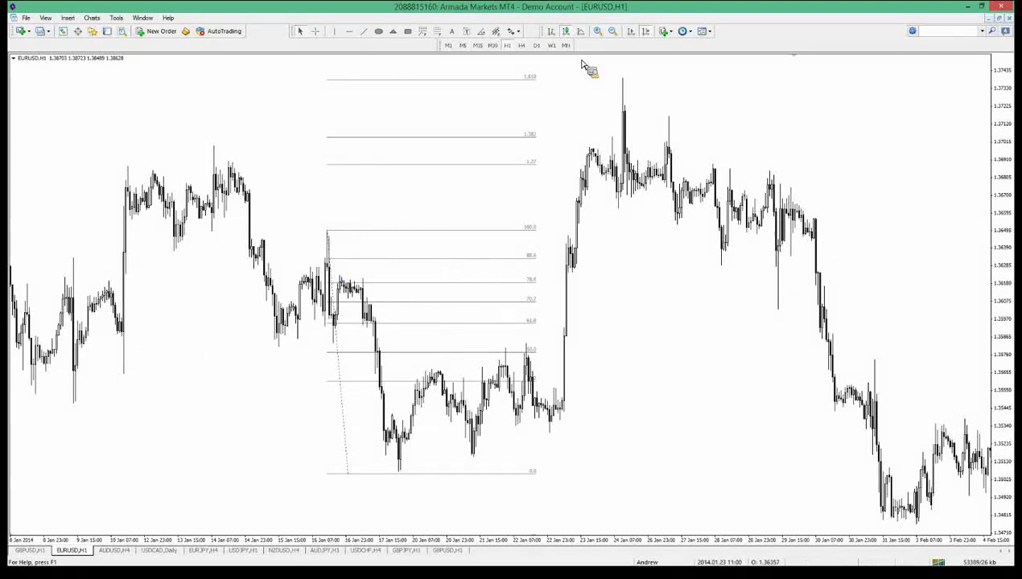
drag(347, 473, 339, 473)
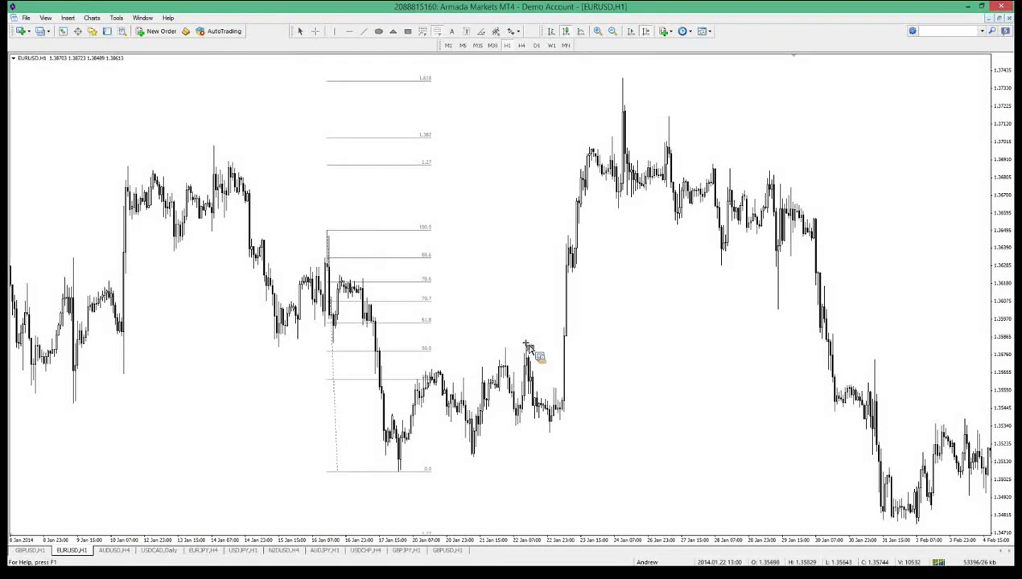
drag(528, 344, 533, 437)
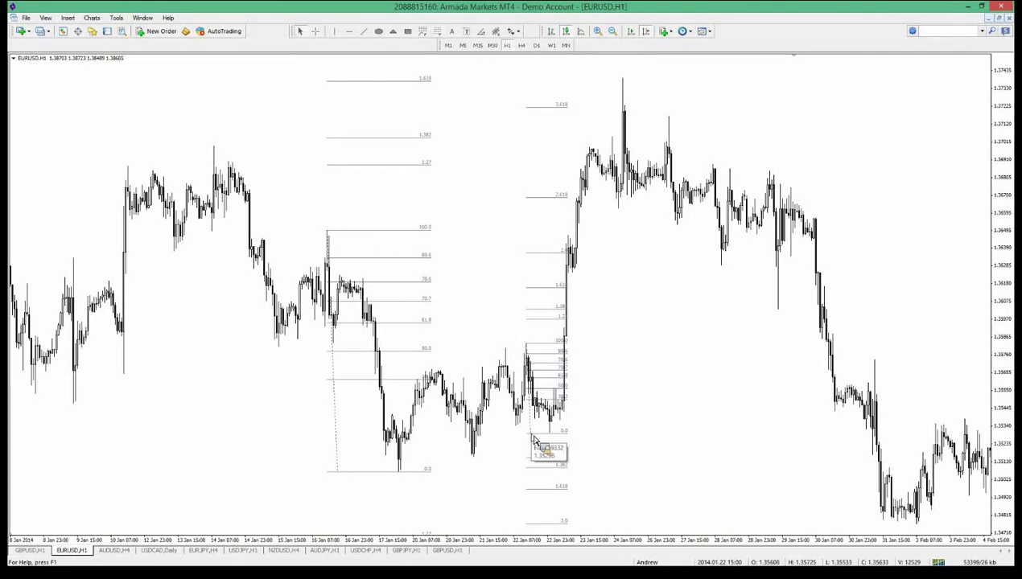
Step: Mark the larger retracement's zone below 61.8 with a rectangle to the 22 January high, and its 1.618 level with one to the 24 January spike
click(364, 31)
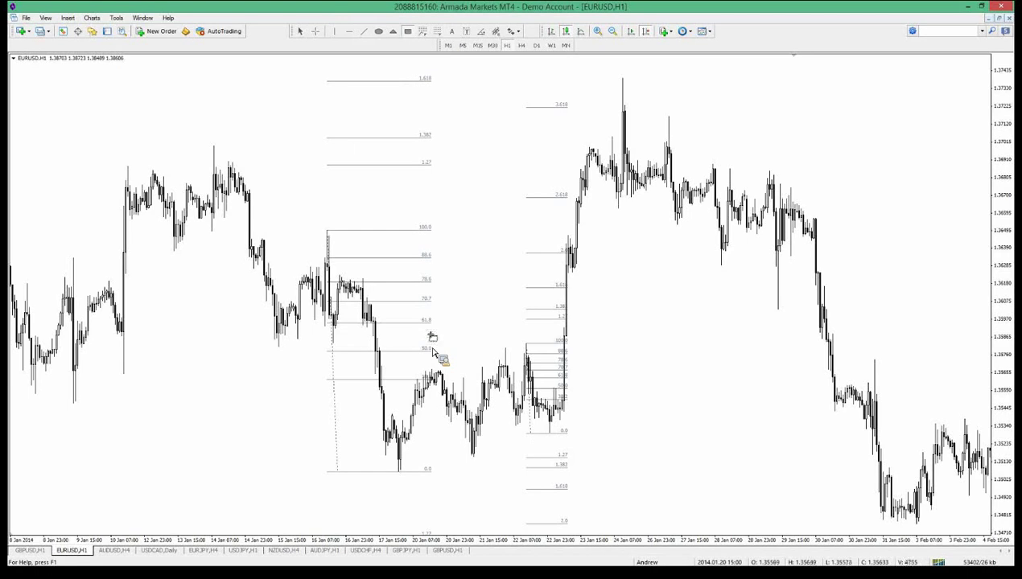
mouse_move(411, 323)
mouse_down()
mouse_move(465, 379)
mouse_move(538, 378)
mouse_up()
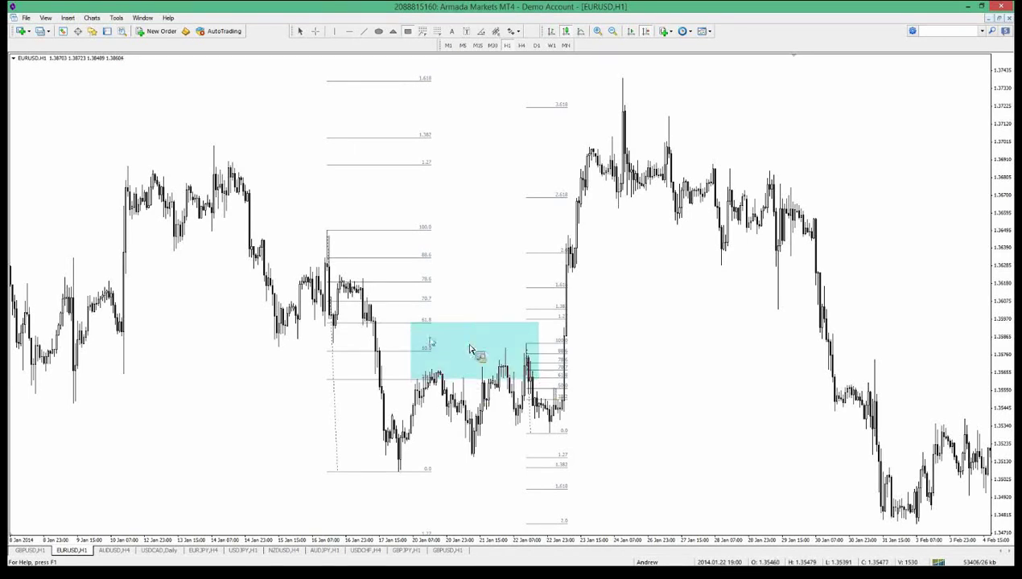
middle_click(442, 379)
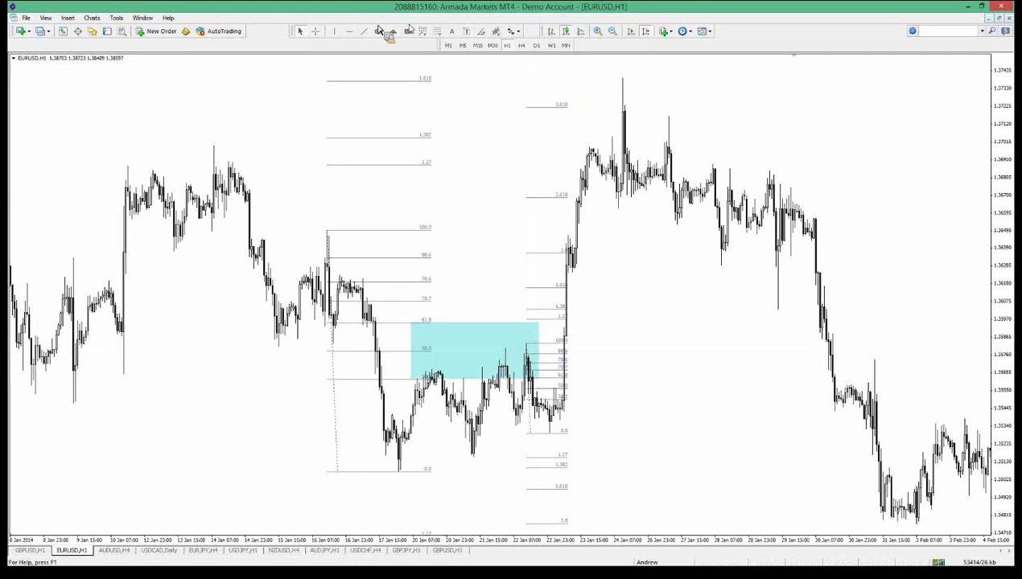
click(408, 32)
mouse_move(406, 78)
mouse_down()
mouse_move(543, 99)
mouse_move(646, 91)
mouse_up()
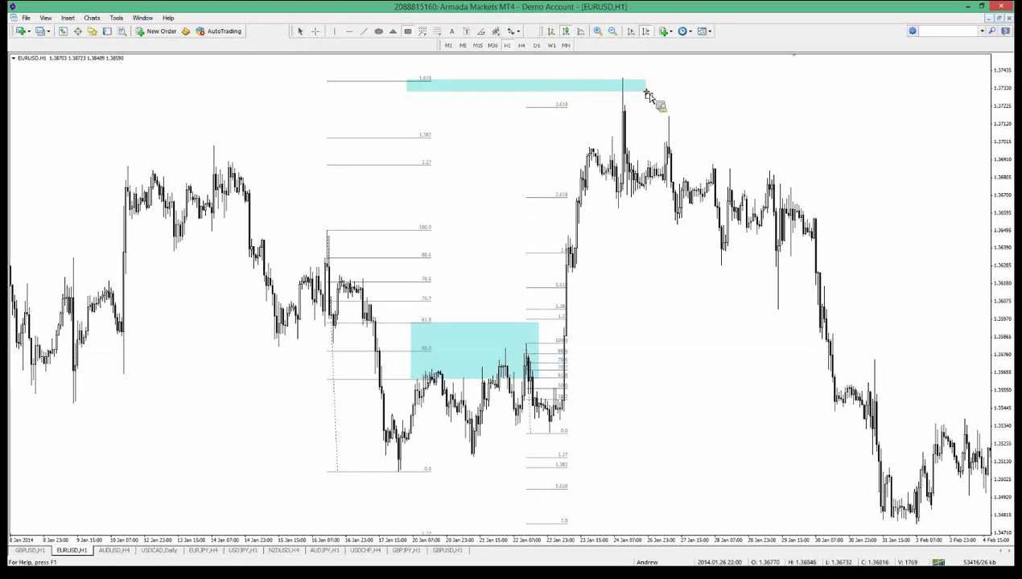
Step: Delete the two Fibonacci retracements and the two marking rectangles from the January swings on the EURUSD H1 chart
drag(729, 171, 694, 138)
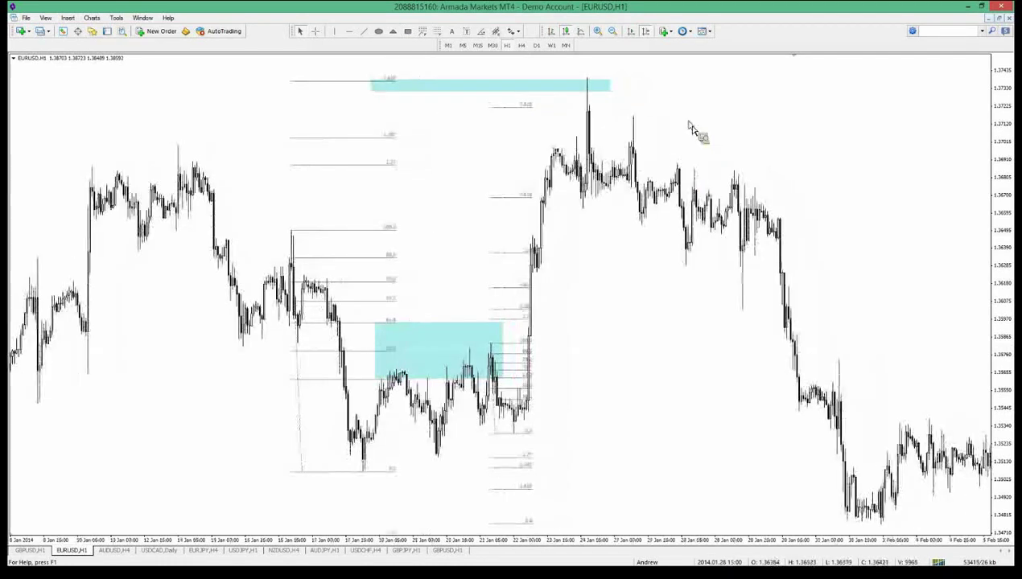
key(BackSpace)
key(BackSpace)
key(BackSpace)
key(BackSpace)
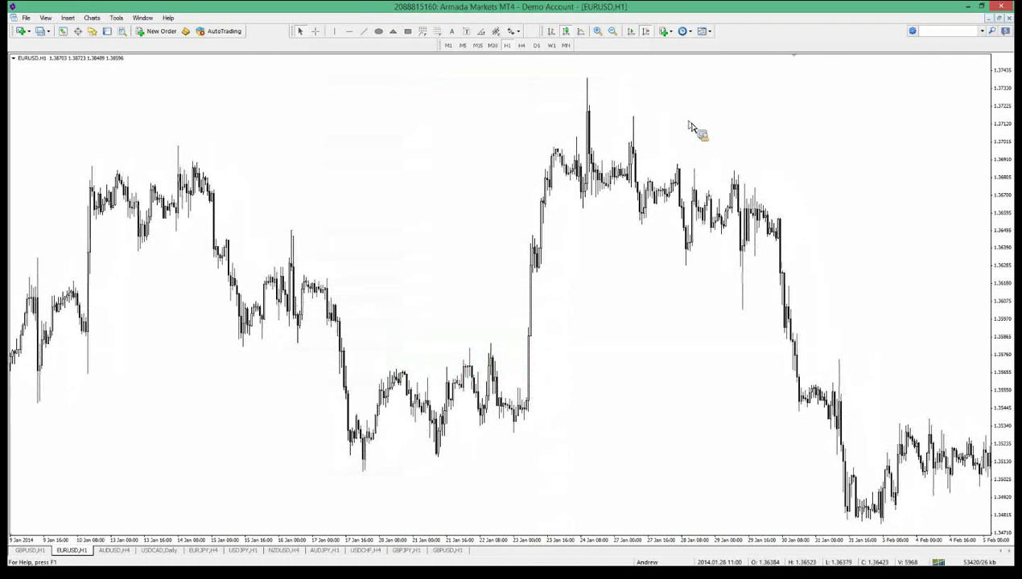
Step: Try a Fibonacci retracement from the 24 December 2013 low up to the 27 December spike high and delete it
scroll(665, 139, up, 5)
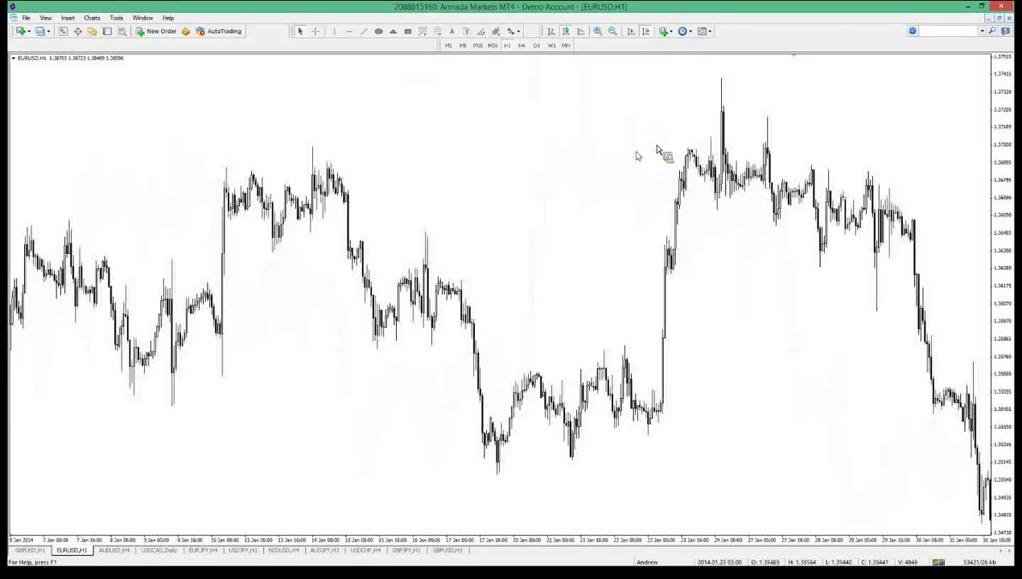
scroll(644, 153, up, 5)
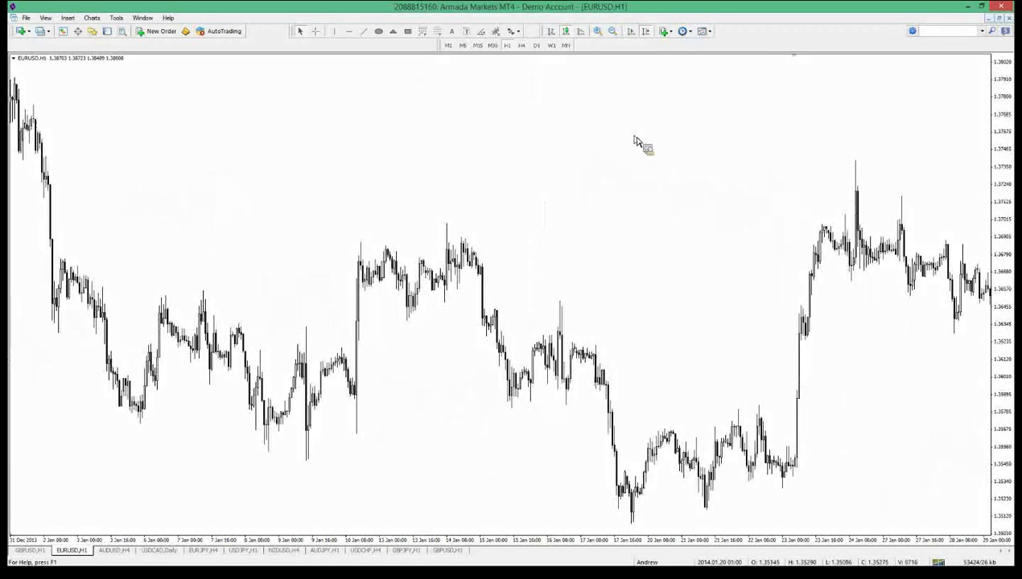
scroll(634, 142, up, 5)
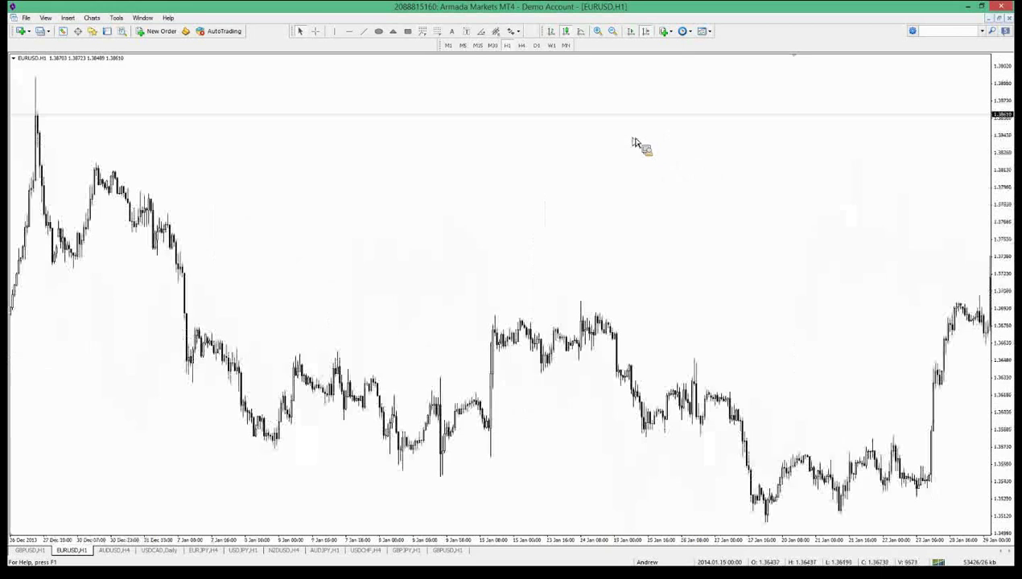
scroll(631, 144, up, 5)
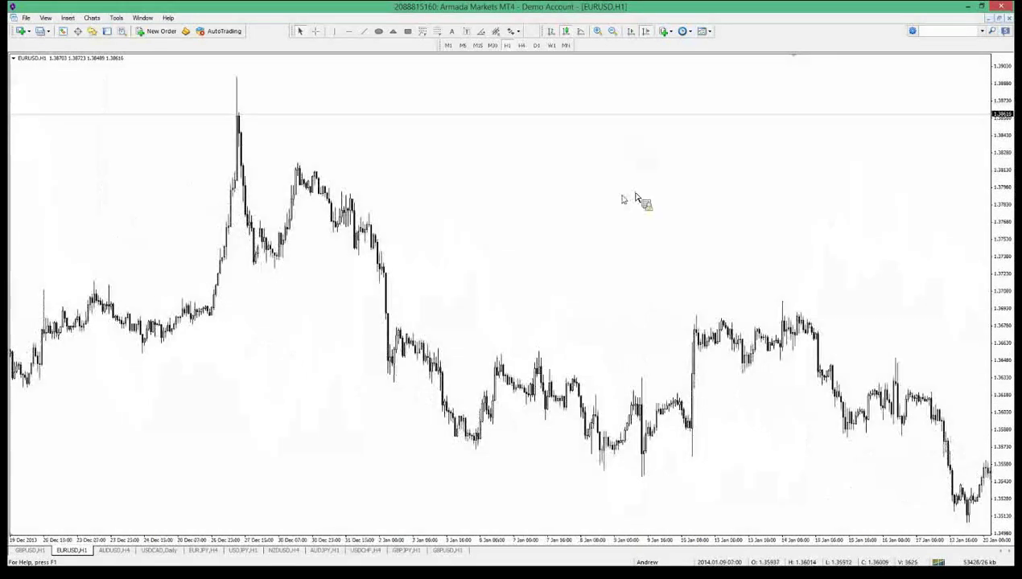
scroll(353, 338, up, 5)
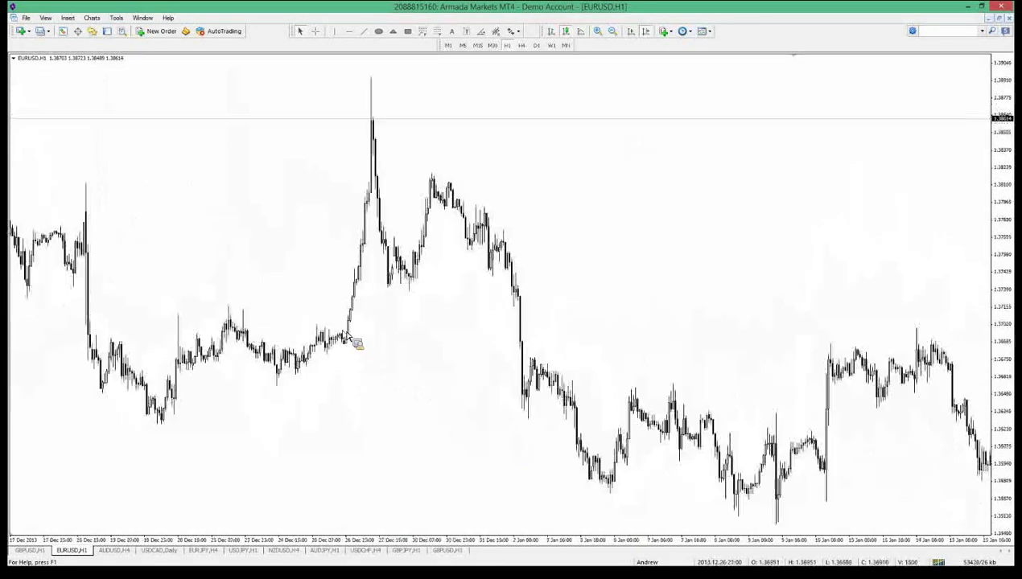
click(441, 34)
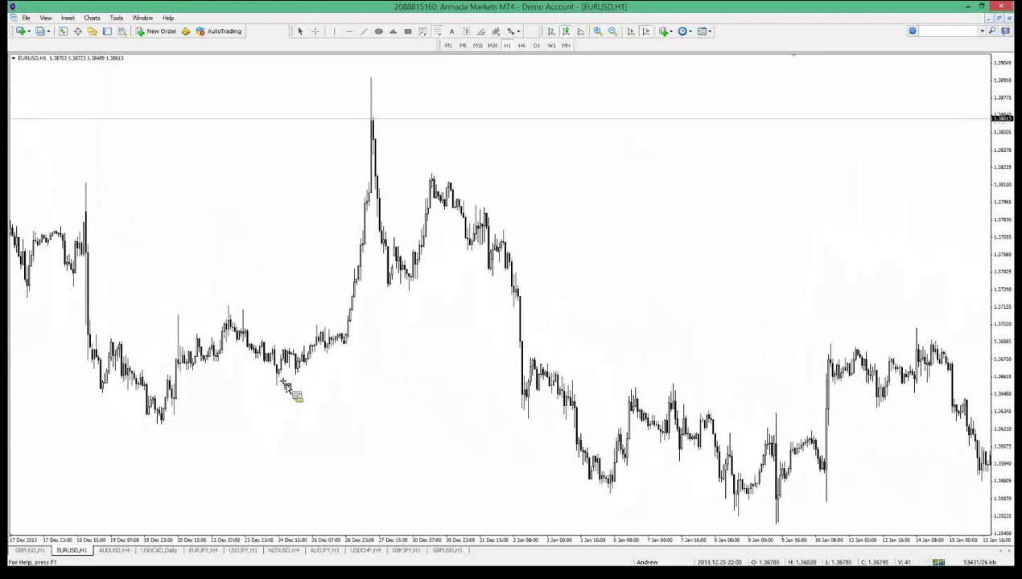
drag(277, 385, 306, 50)
drag(292, 161, 295, 81)
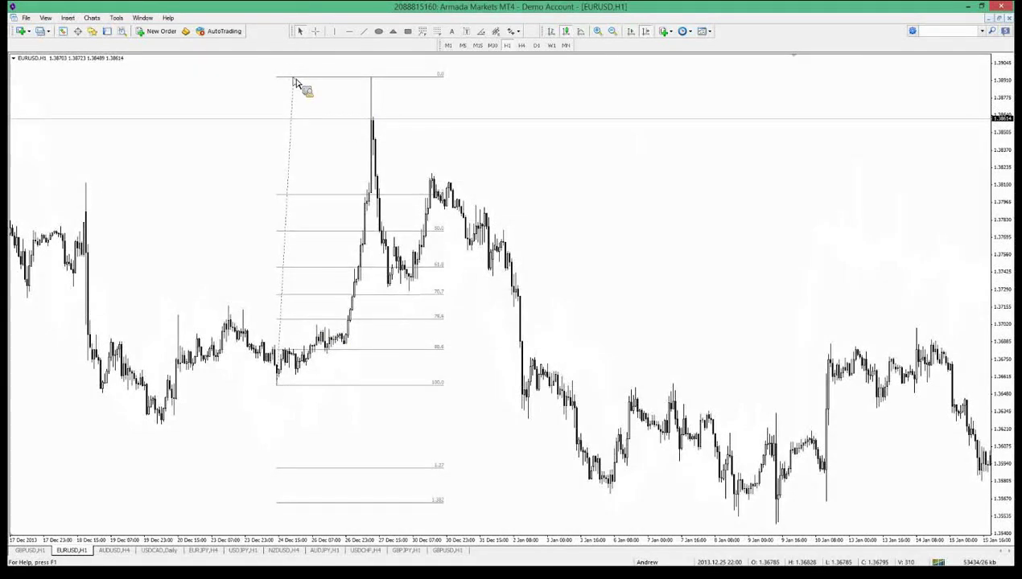
right_click(295, 82)
click(315, 109)
Step: Try a Fibonacci retracement from the 18 December high down to the 20 December low and delete it
scroll(326, 151, up, 3)
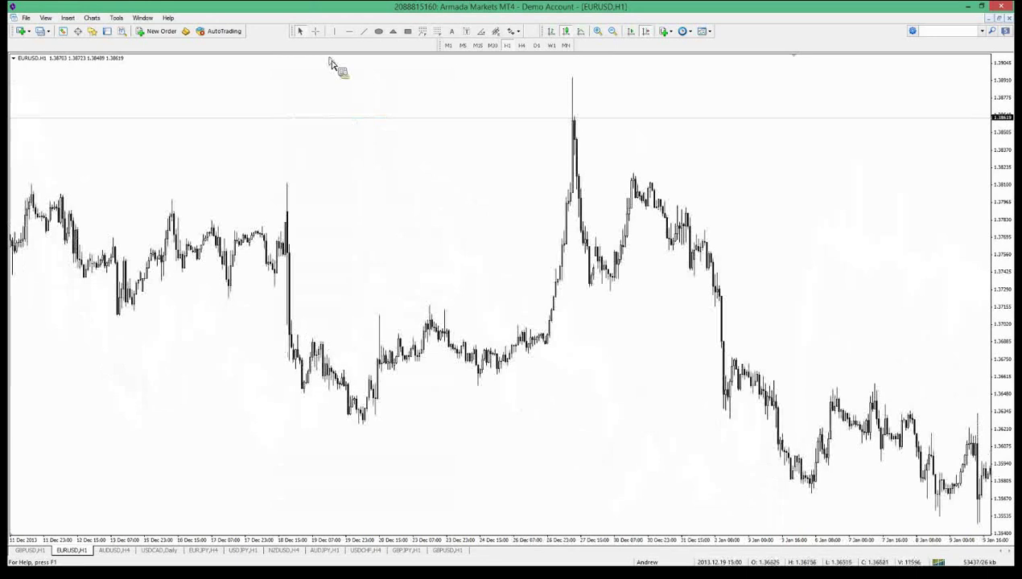
click(437, 32)
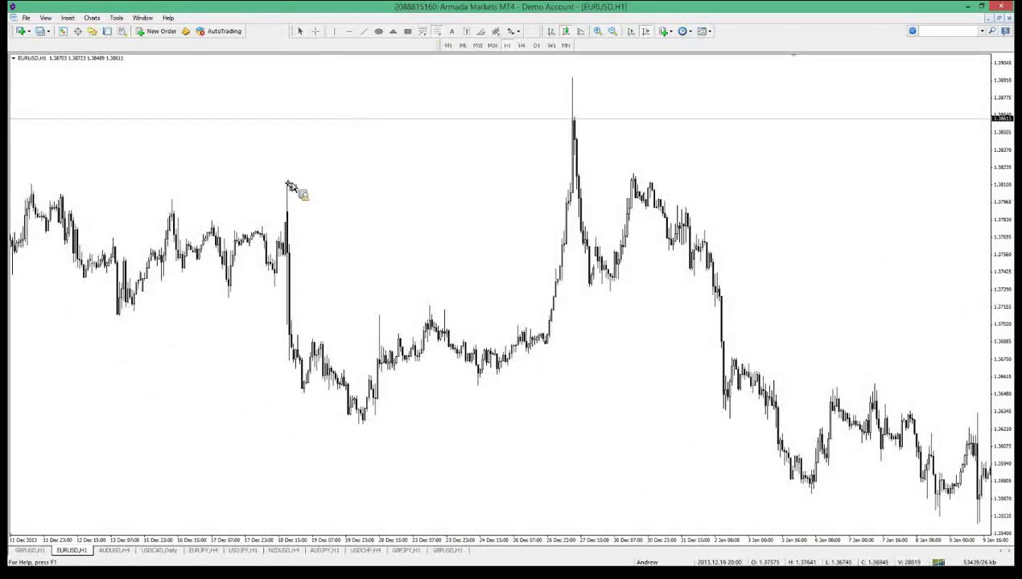
drag(287, 184, 300, 424)
right_click(300, 424)
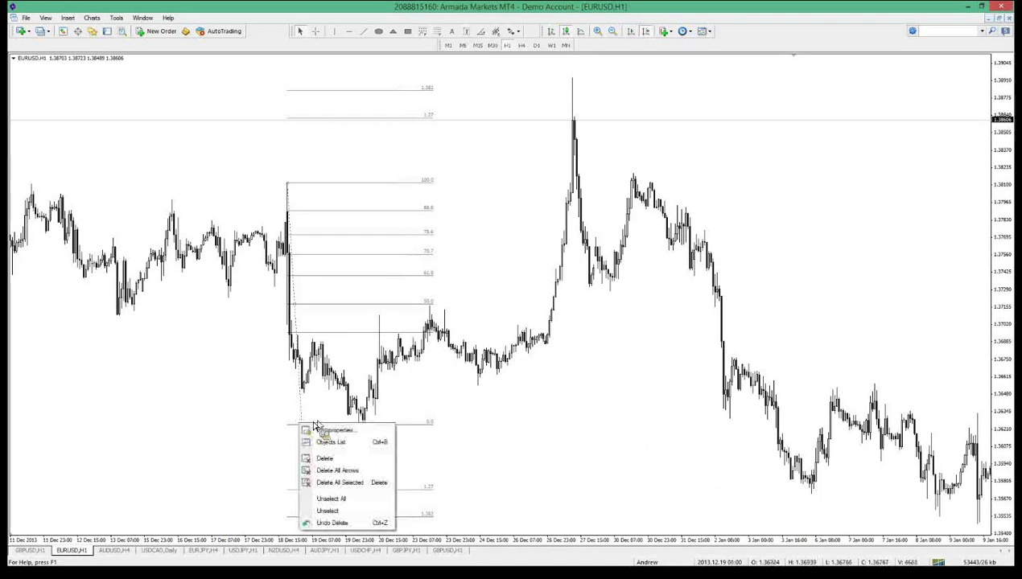
click(325, 458)
Step: Try a Fibonacci retracement from the high around 20 November down to the 21 November low and delete it
scroll(322, 418, up, 5)
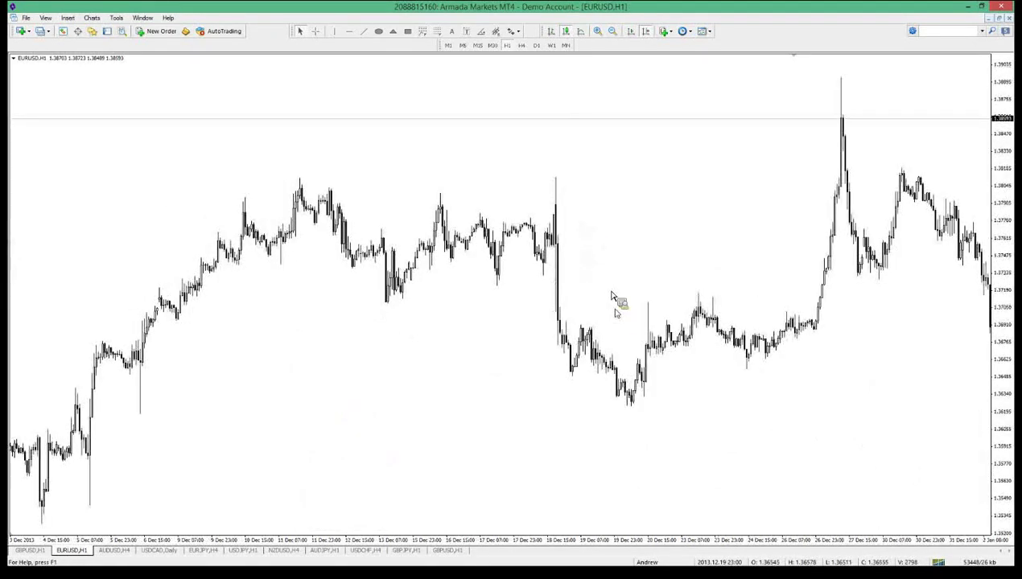
scroll(612, 305, up, 3)
scroll(609, 303, up, 3)
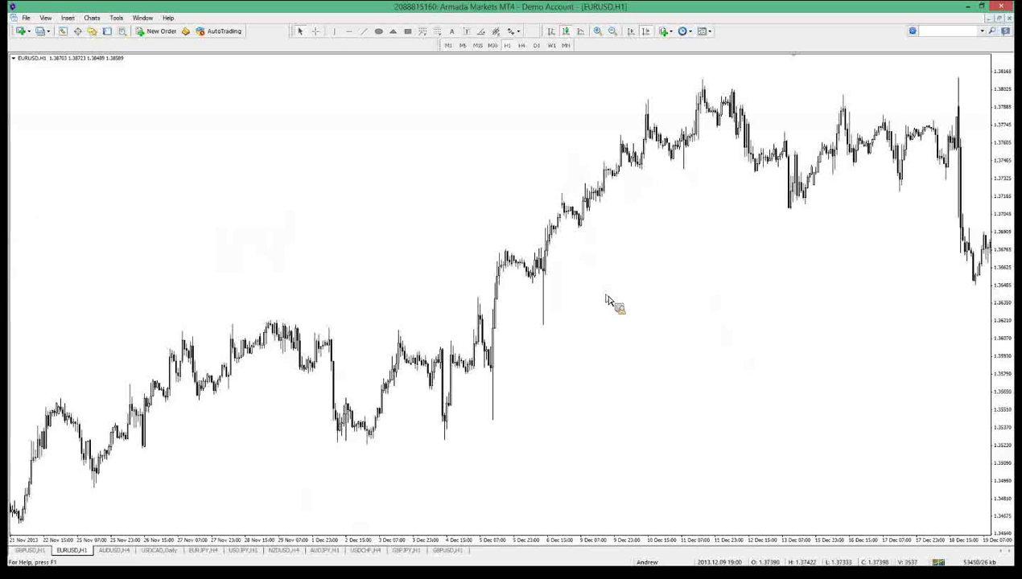
scroll(610, 302, up, 3)
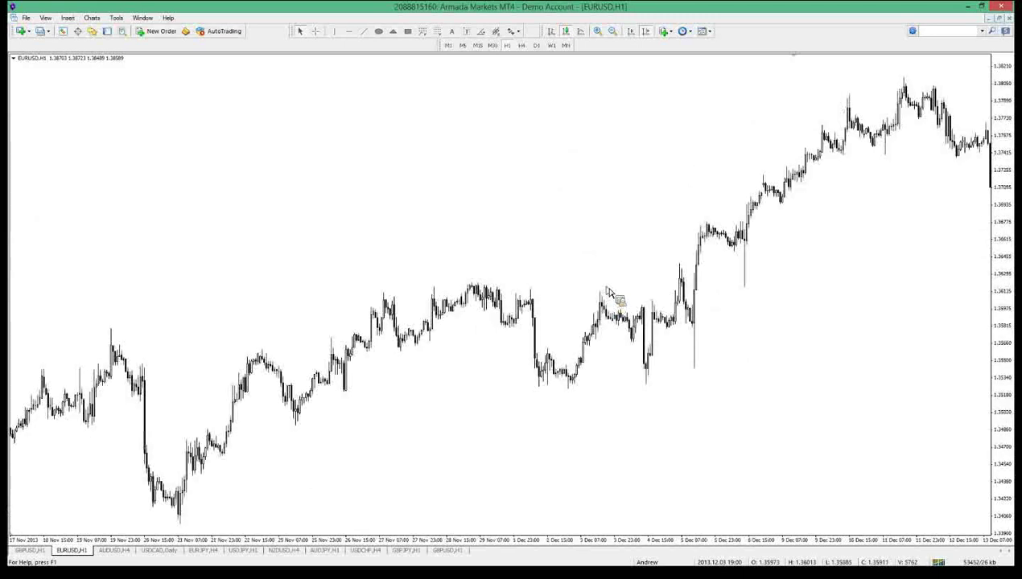
scroll(609, 292, up, 3)
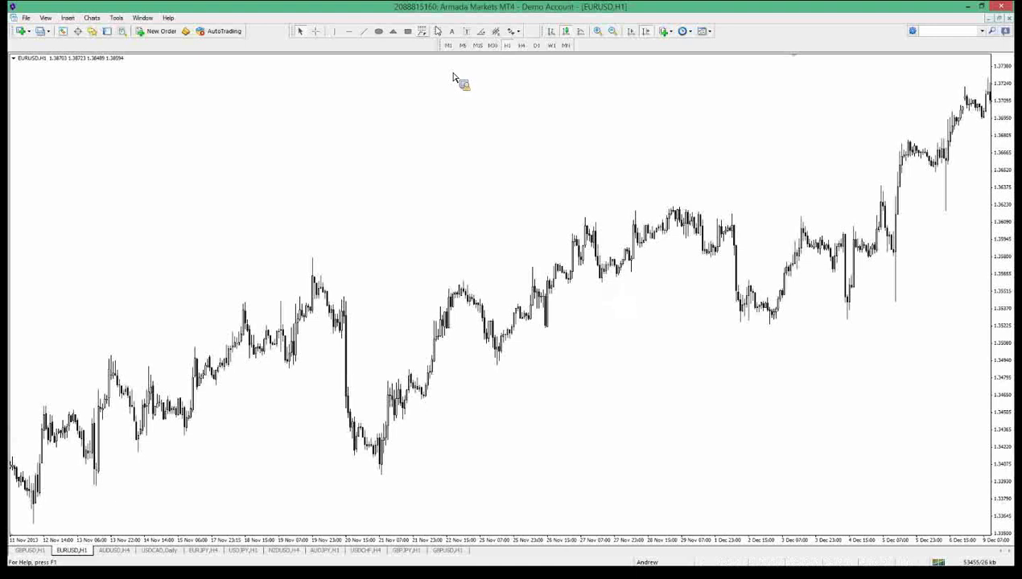
drag(312, 258, 322, 478)
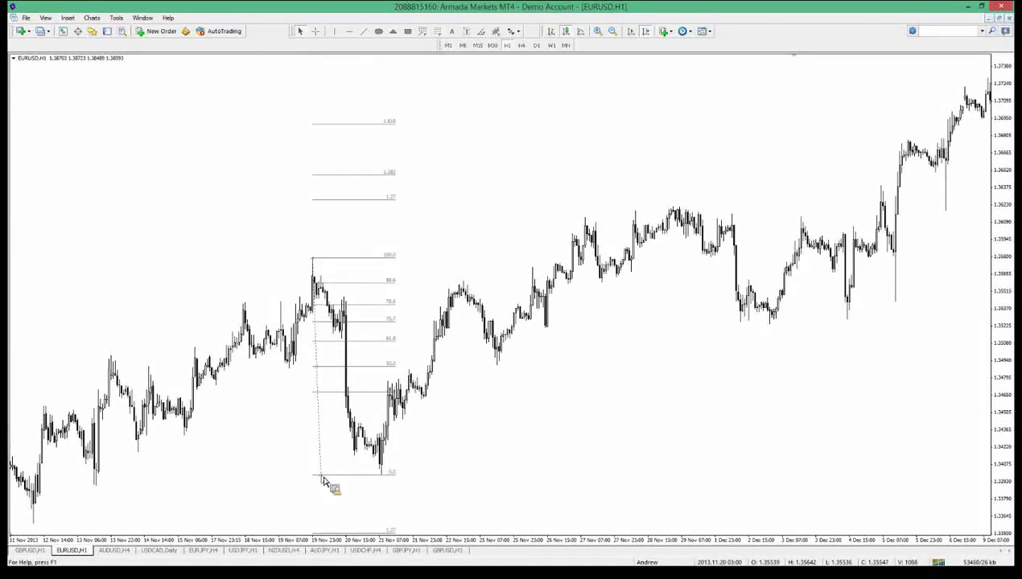
right_click(324, 480)
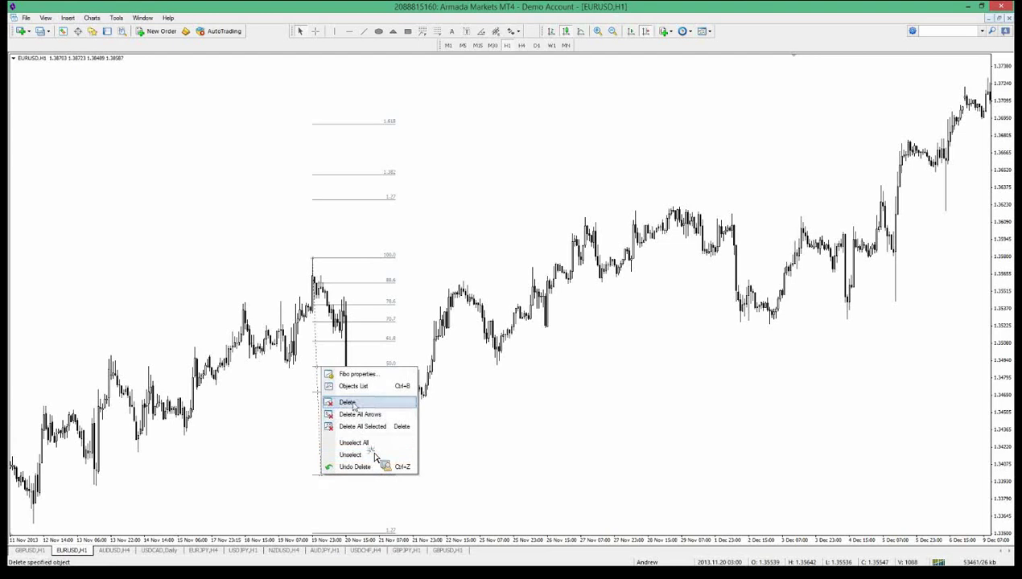
click(351, 402)
Step: Examine the EURUSD H1 history from November back to late August 2013 for swings that could form an XABCD pattern
scroll(344, 405, up, 4)
scroll(469, 227, up, 1)
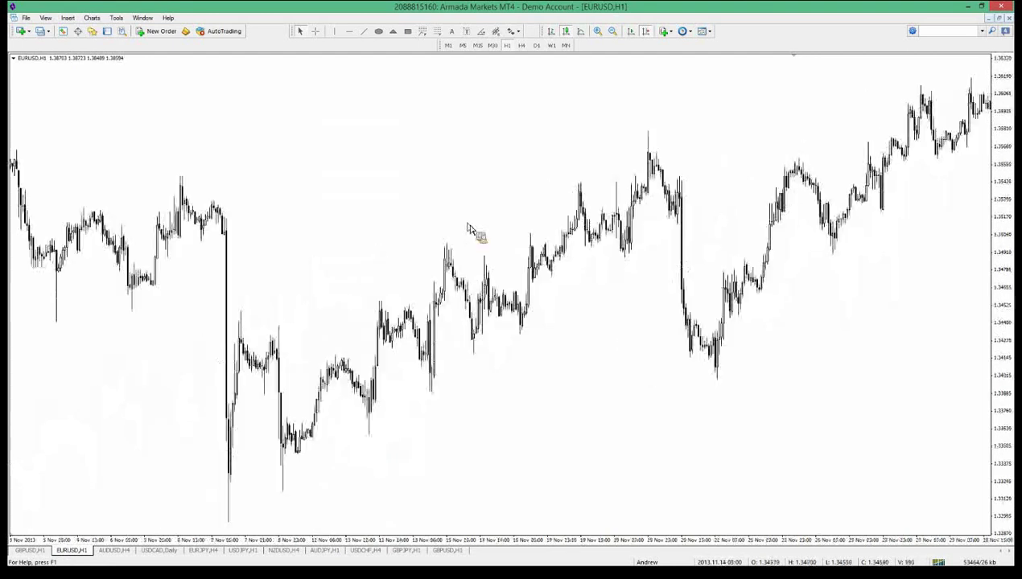
scroll(468, 224, up, 1)
scroll(628, 242, down, 1)
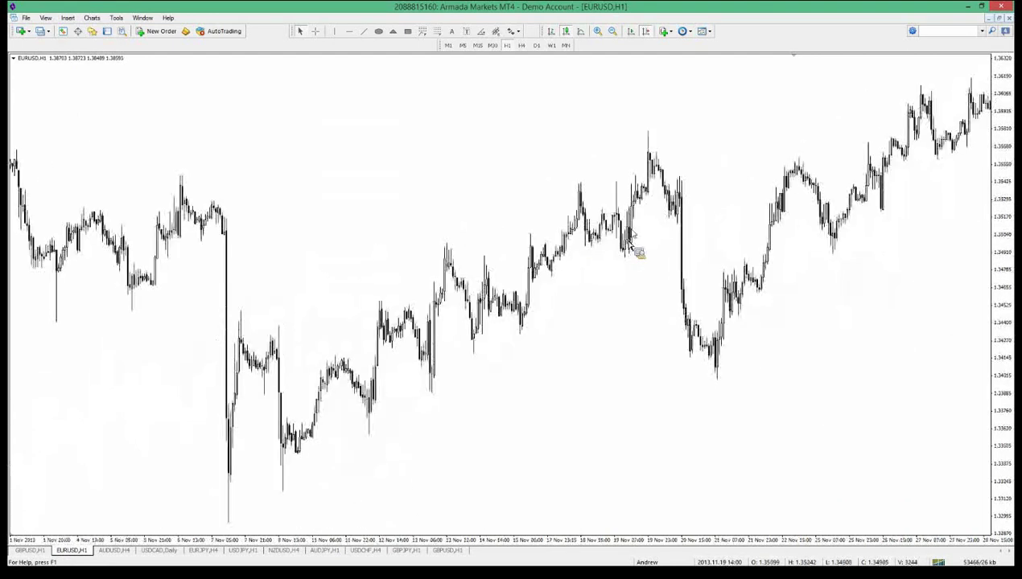
middle_click(426, 322)
middle_click(418, 353)
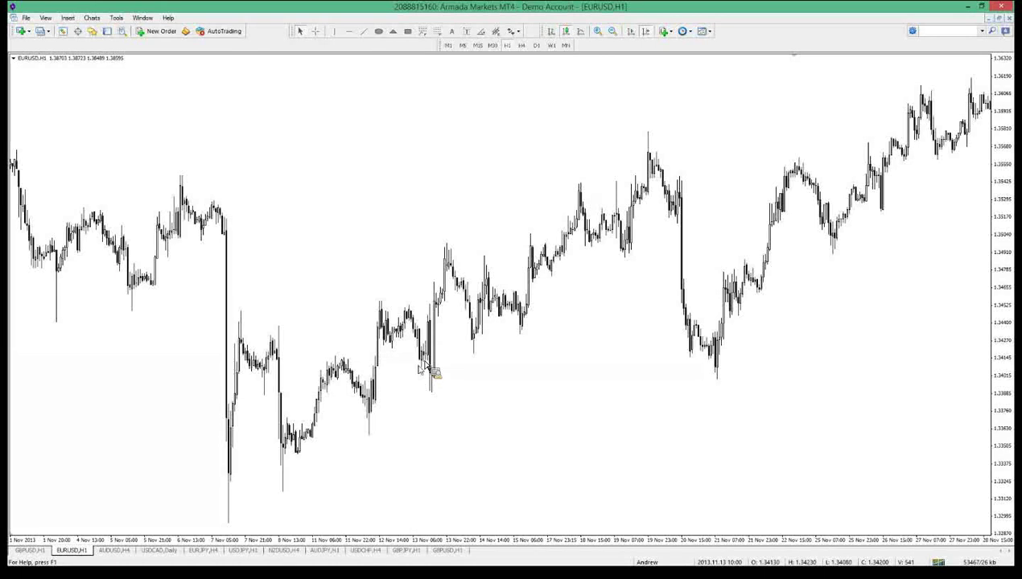
scroll(418, 366, up, 5)
middle_click(399, 393)
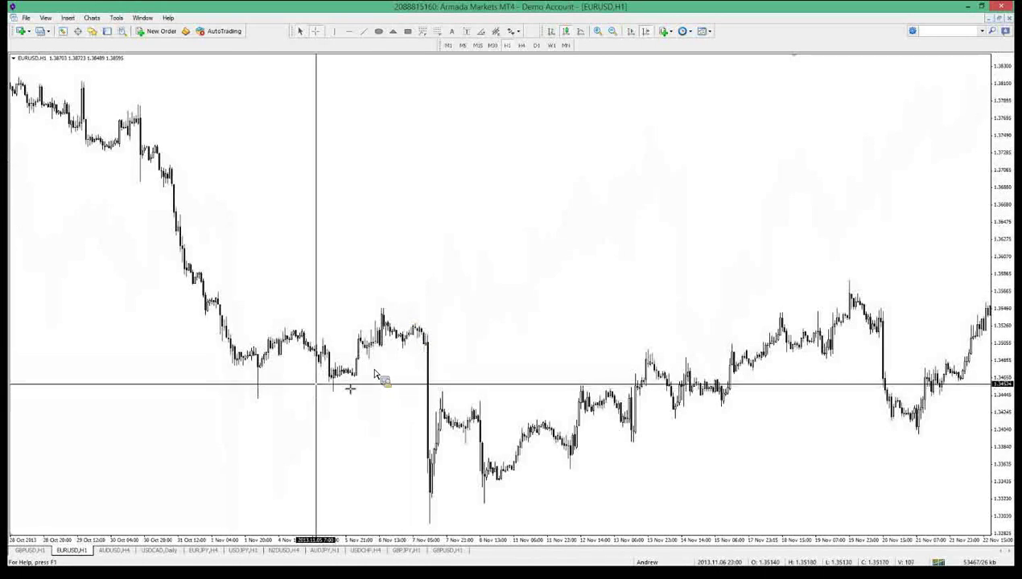
scroll(347, 390, up, 9)
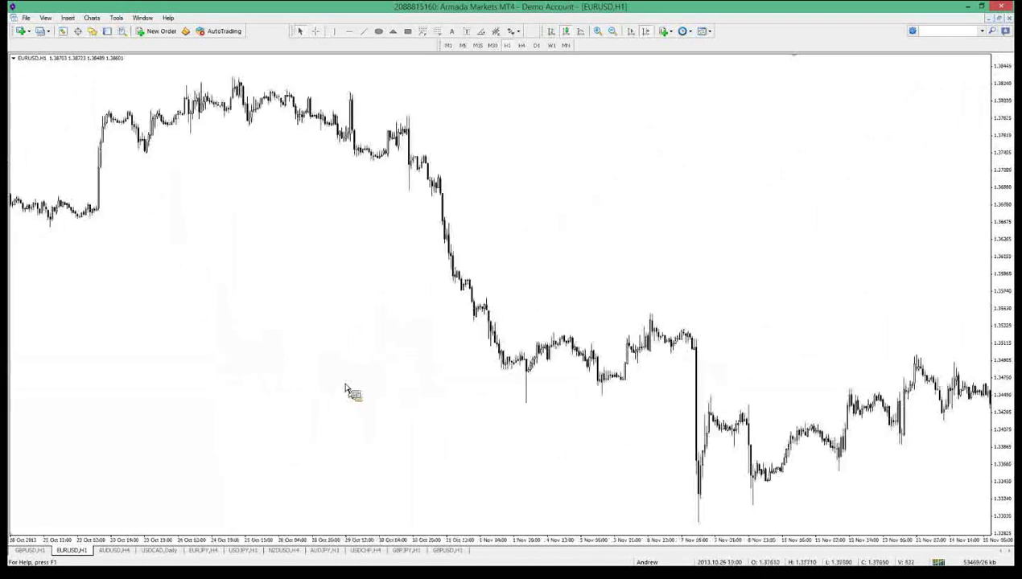
scroll(717, 201, down, 4)
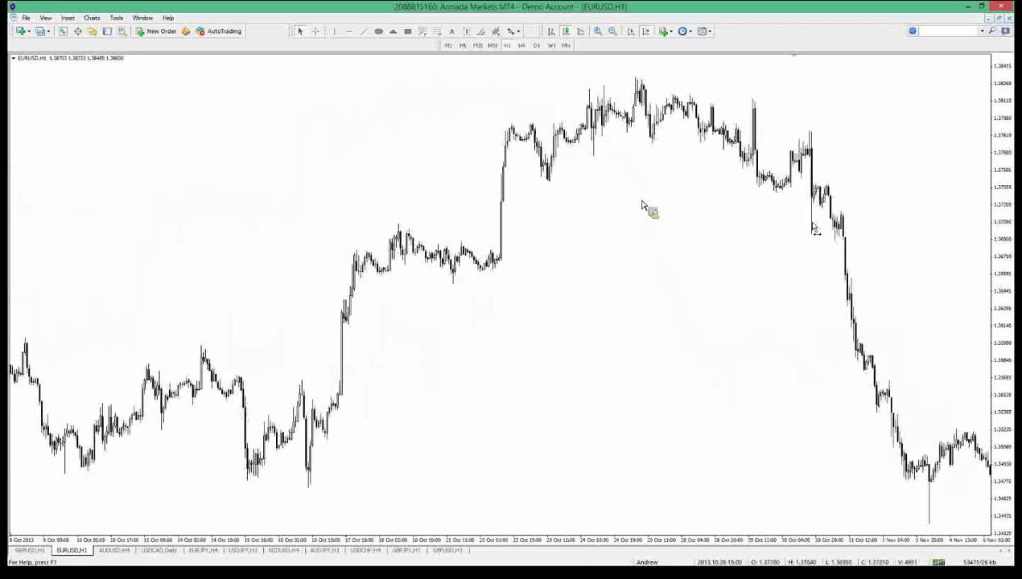
middle_click(711, 165)
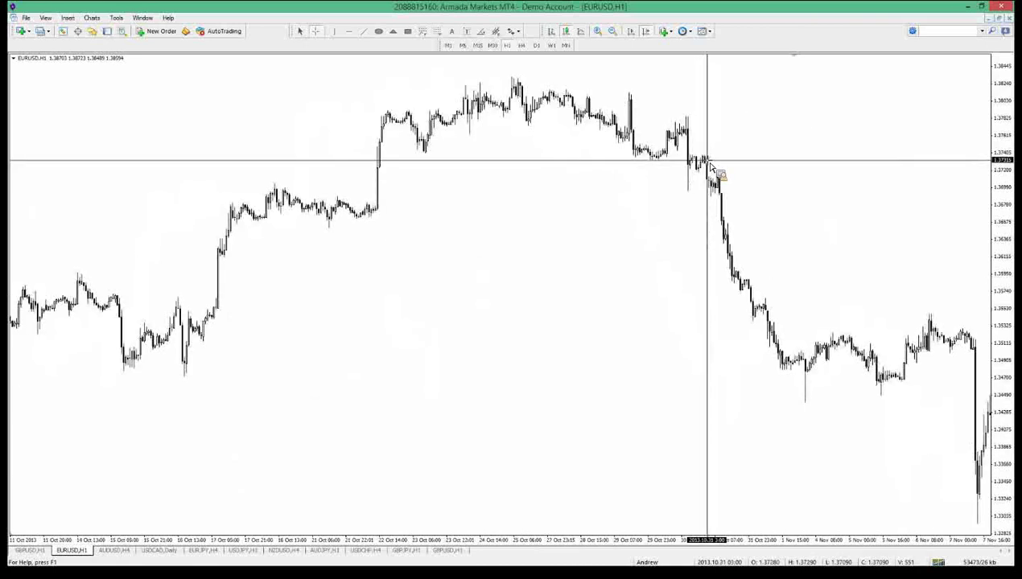
scroll(364, 331, up, 5)
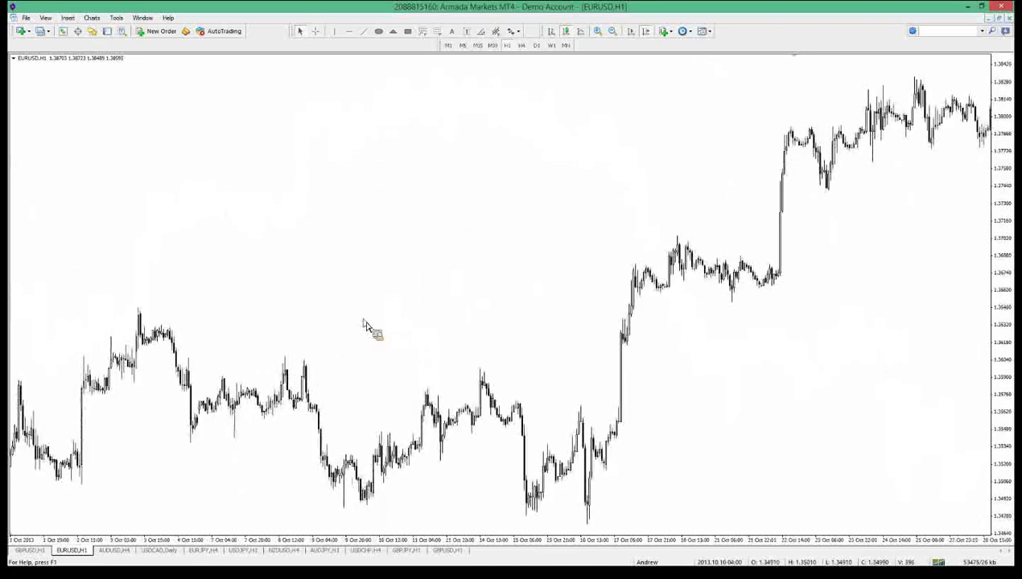
scroll(367, 320, up, 4)
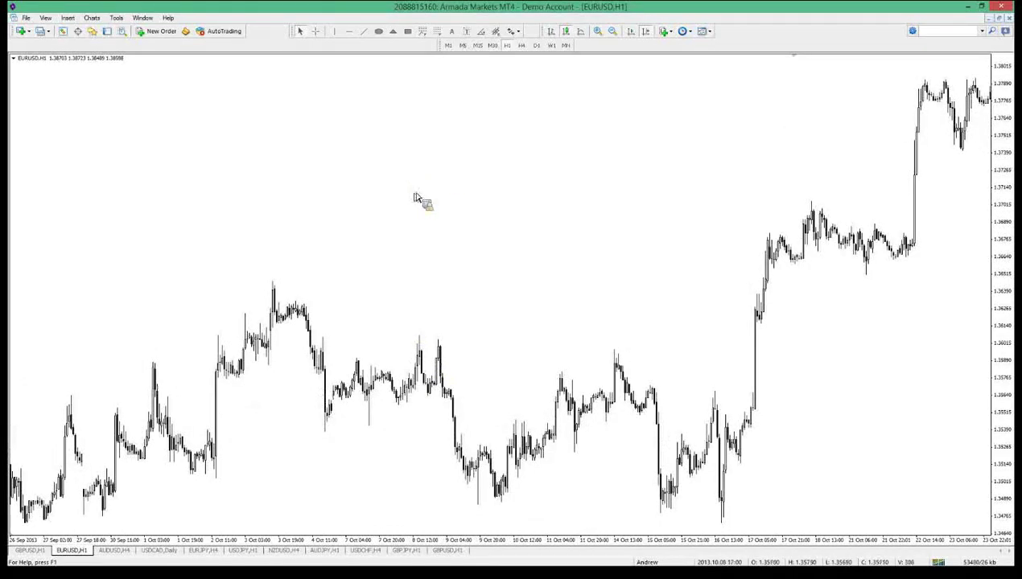
scroll(414, 199, up, 8)
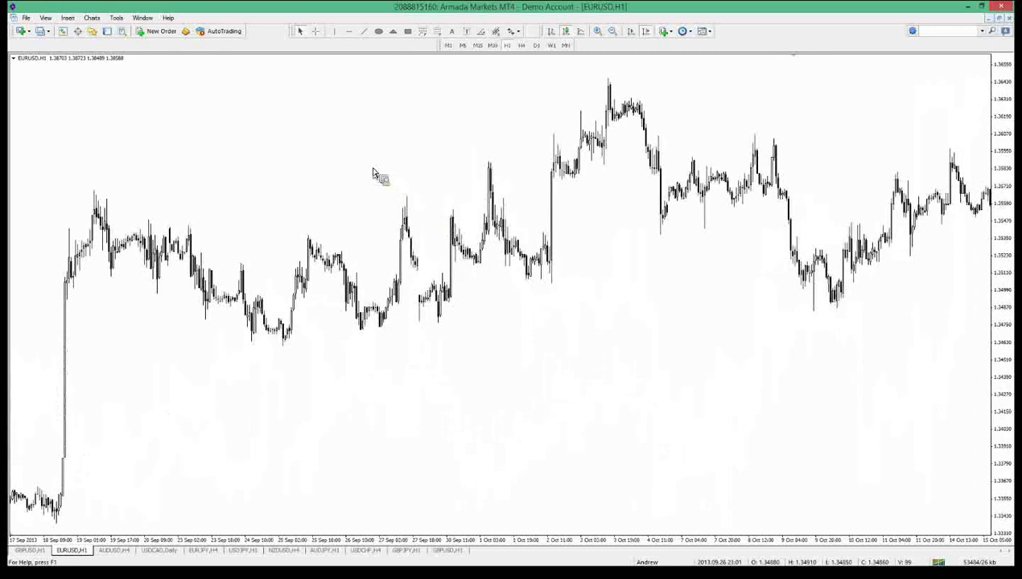
scroll(216, 295, up, 5)
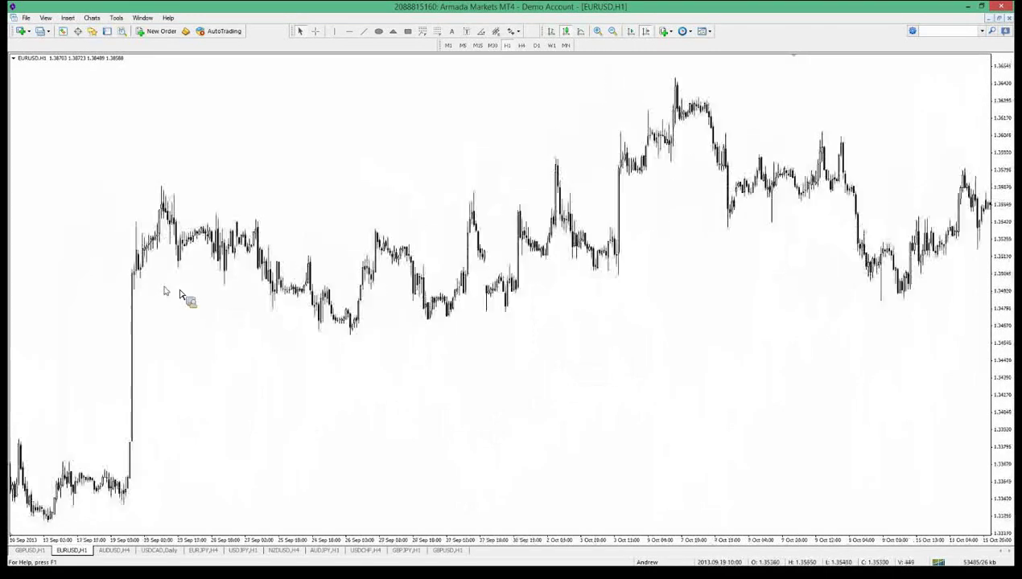
scroll(378, 297, up, 6)
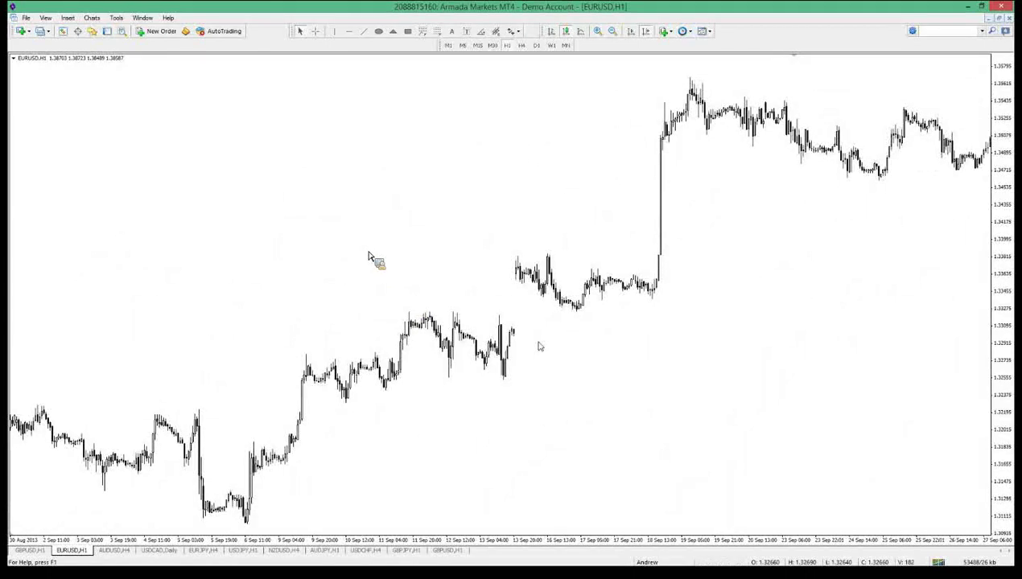
scroll(519, 330, up, 6)
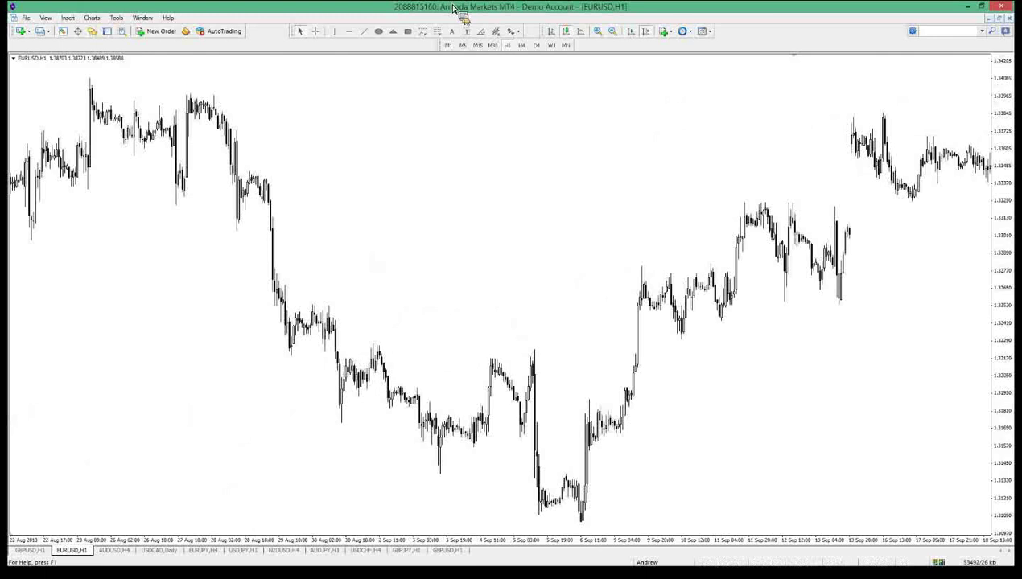
Step: Try a Fibonacci retracement from the 5 September high down to the 6 September low and delete it
click(436, 31)
drag(533, 352, 543, 527)
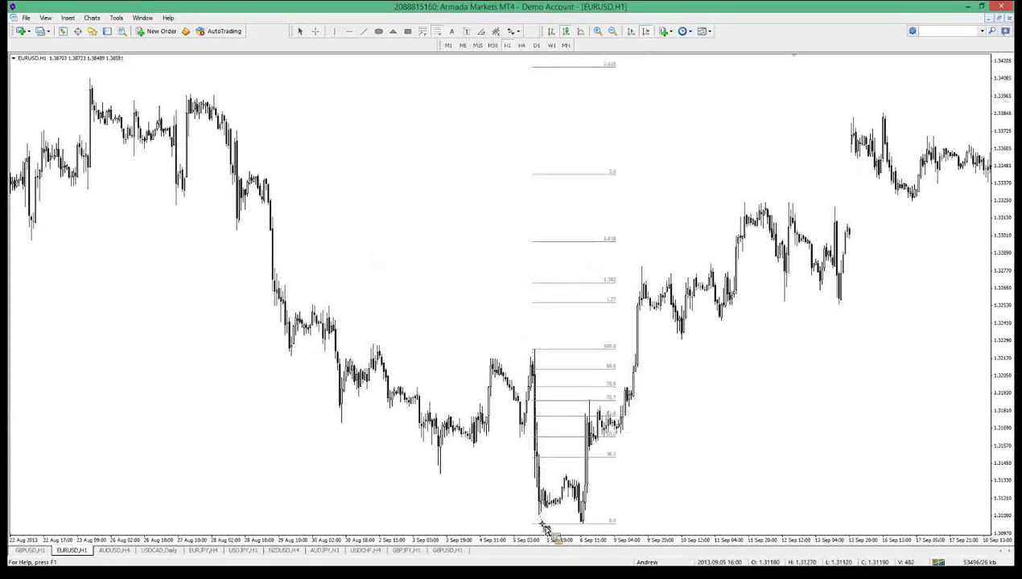
right_click(542, 526)
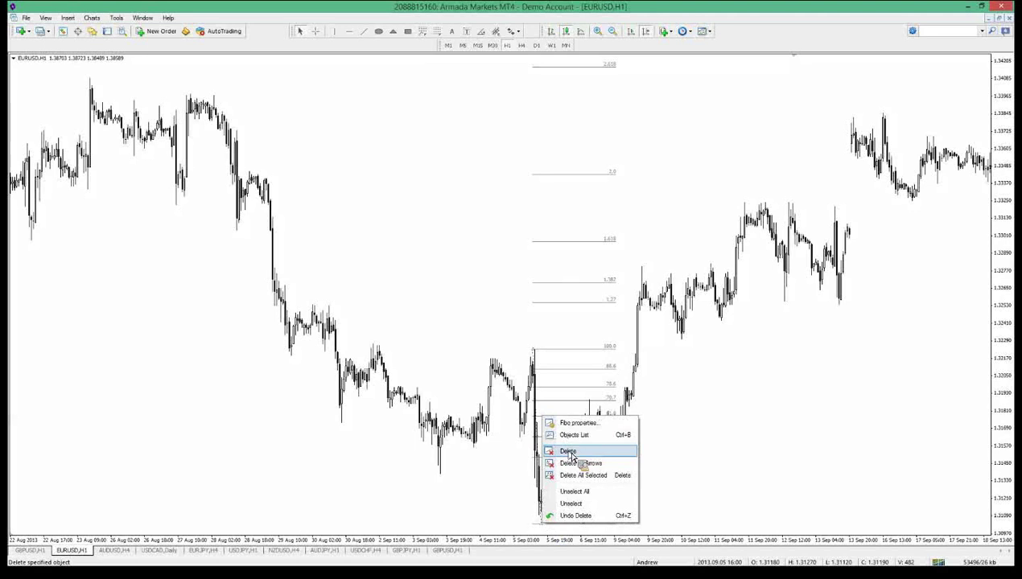
click(568, 451)
Step: Examine the EURUSD H1 history from early September back to early May 2013 for swings that could form an XABCD pattern
scroll(552, 445, up, 3)
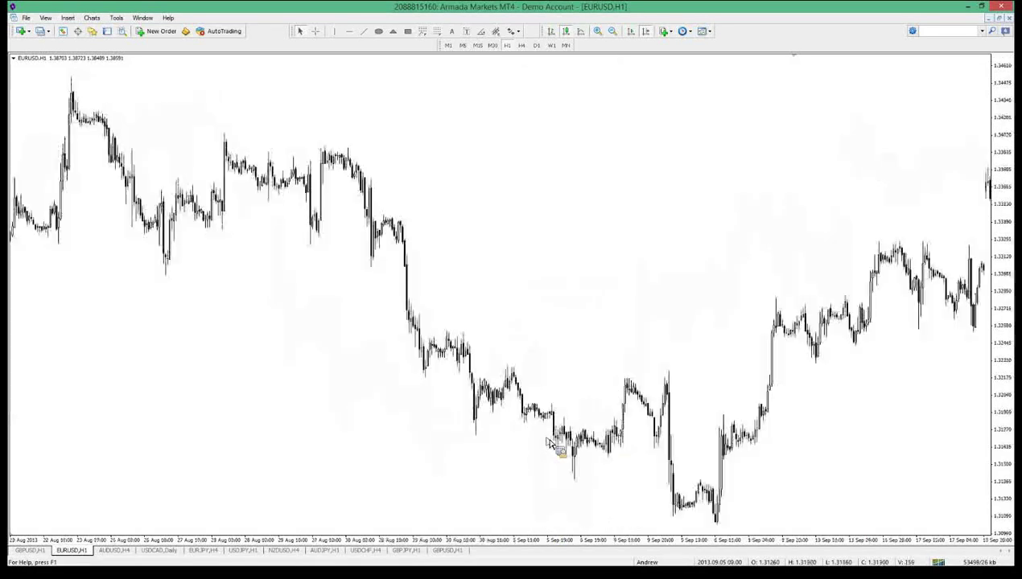
scroll(548, 438, up, 3)
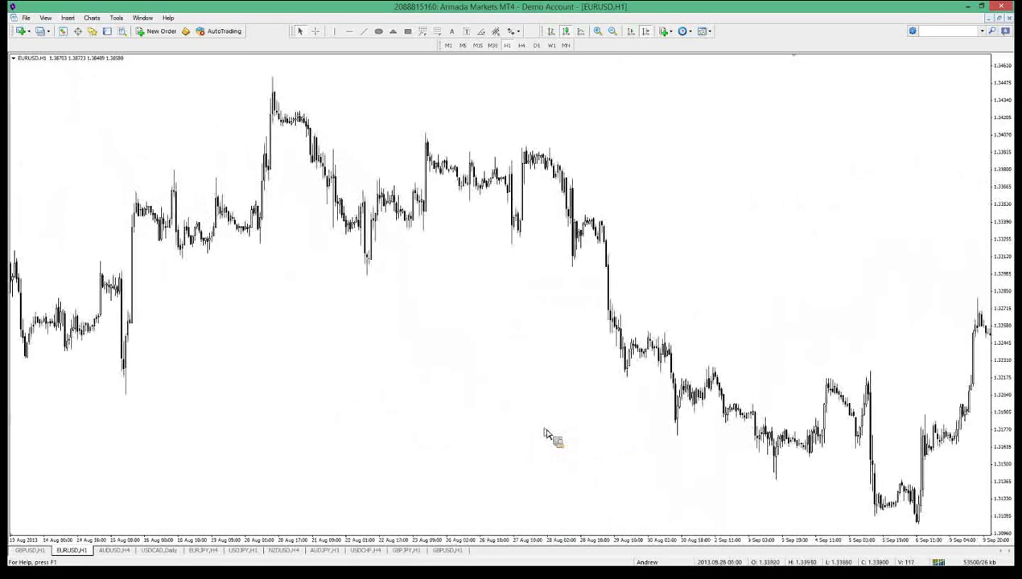
scroll(547, 437, up, 3)
scroll(546, 432, up, 3)
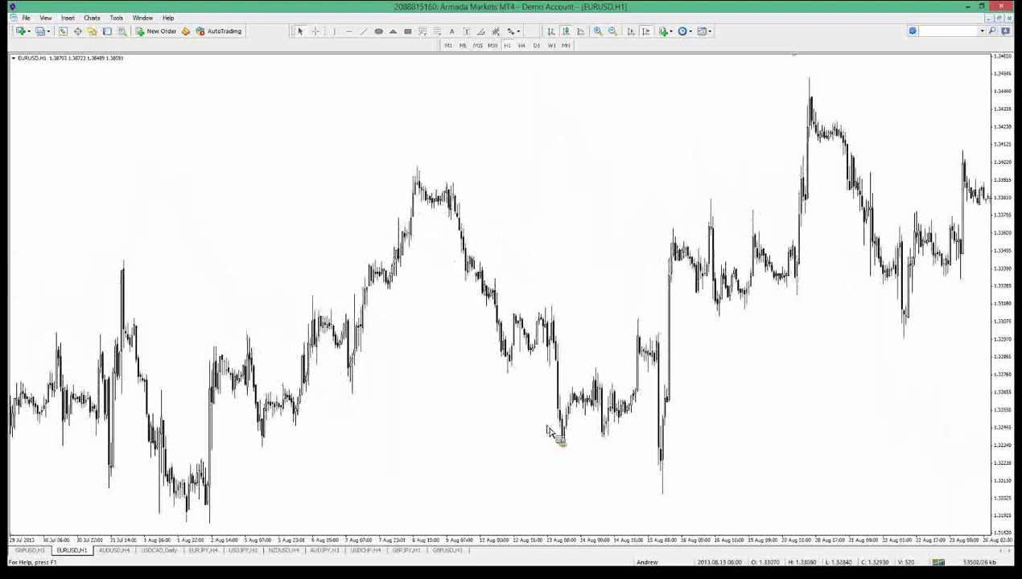
scroll(549, 425, up, 10)
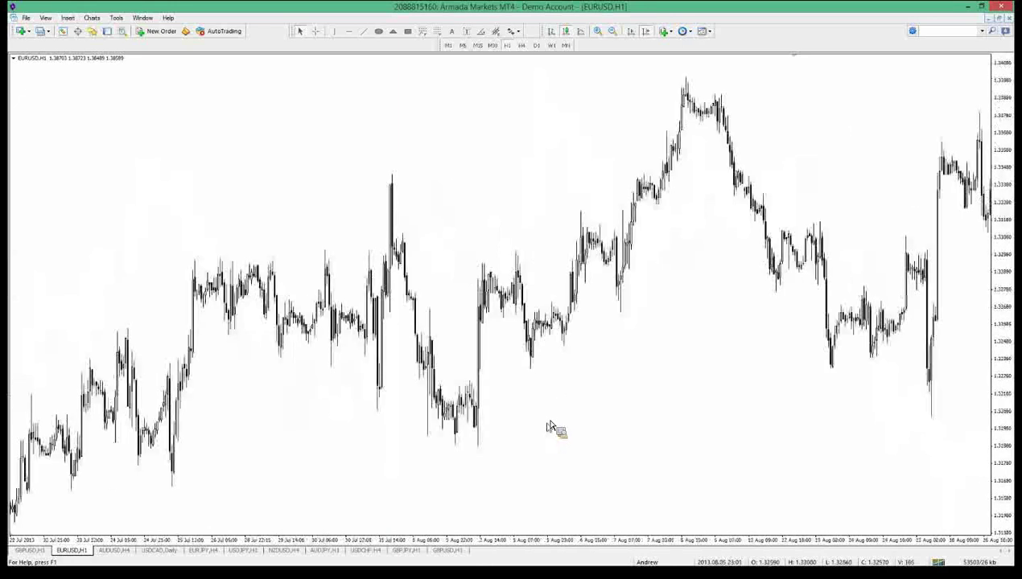
scroll(515, 364, up, 6)
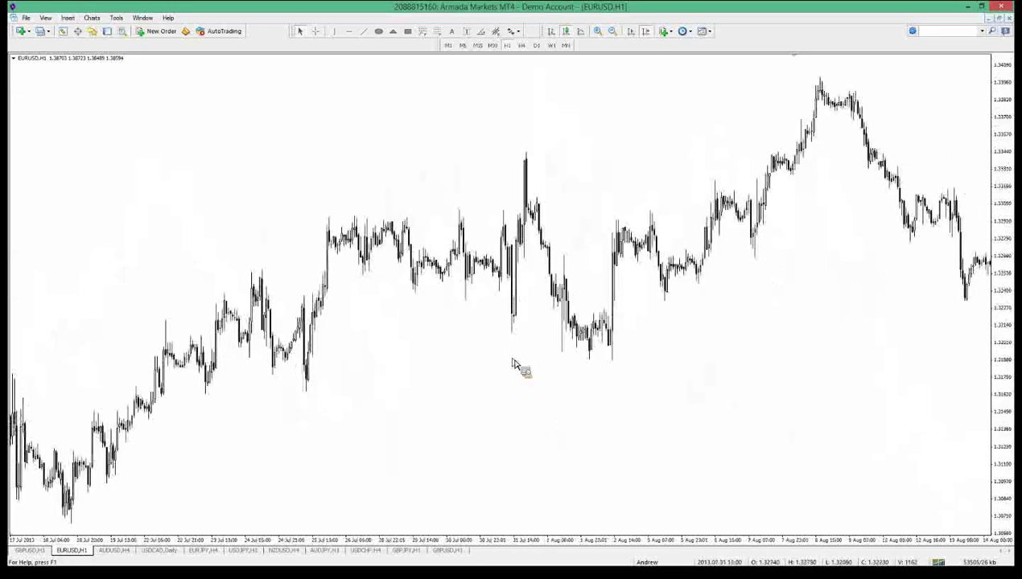
scroll(479, 268, up, 5)
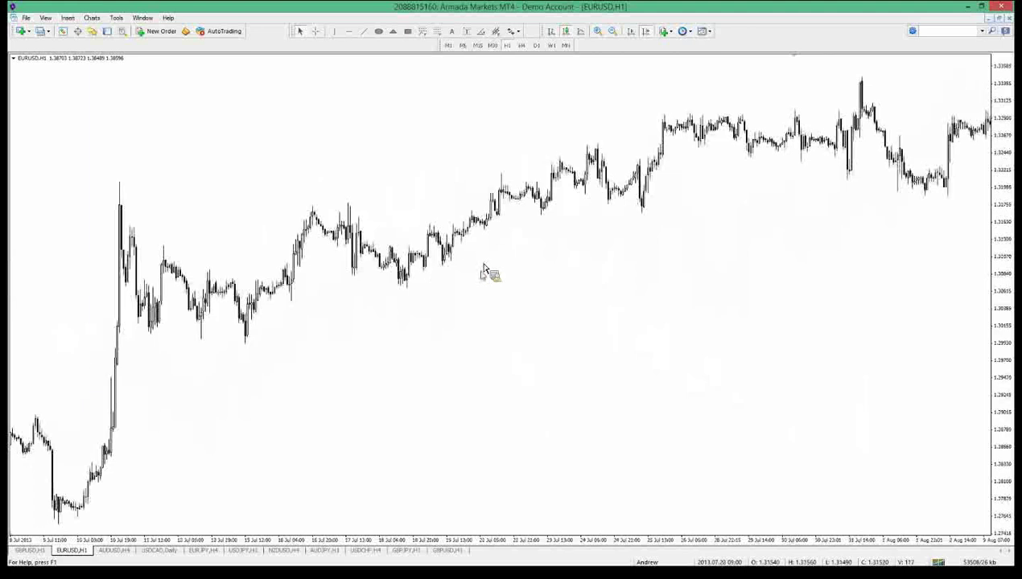
middle_click(509, 204)
scroll(613, 344, up, 5)
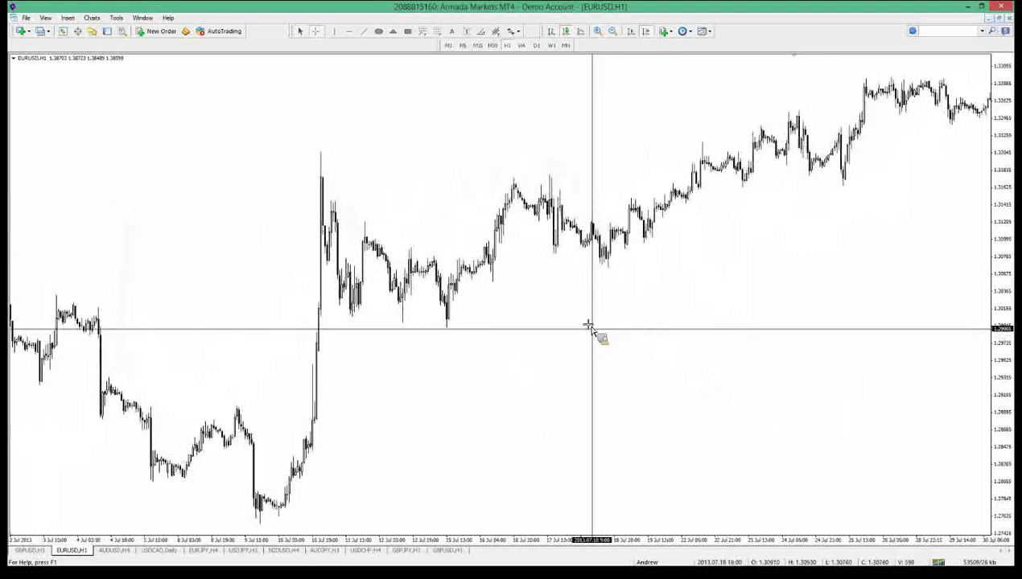
middle_click(557, 312)
scroll(559, 316, up, 5)
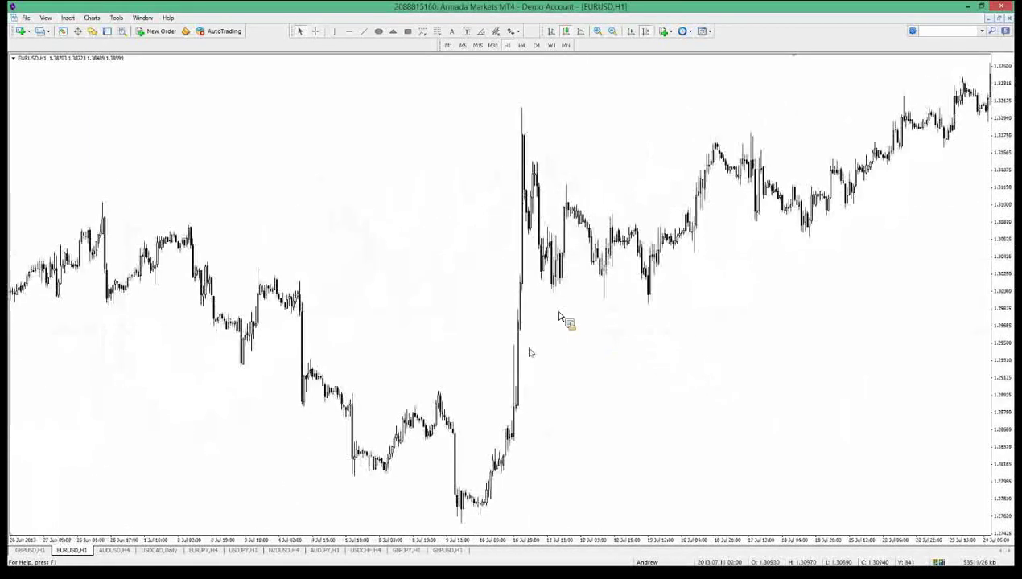
scroll(525, 346, up, 5)
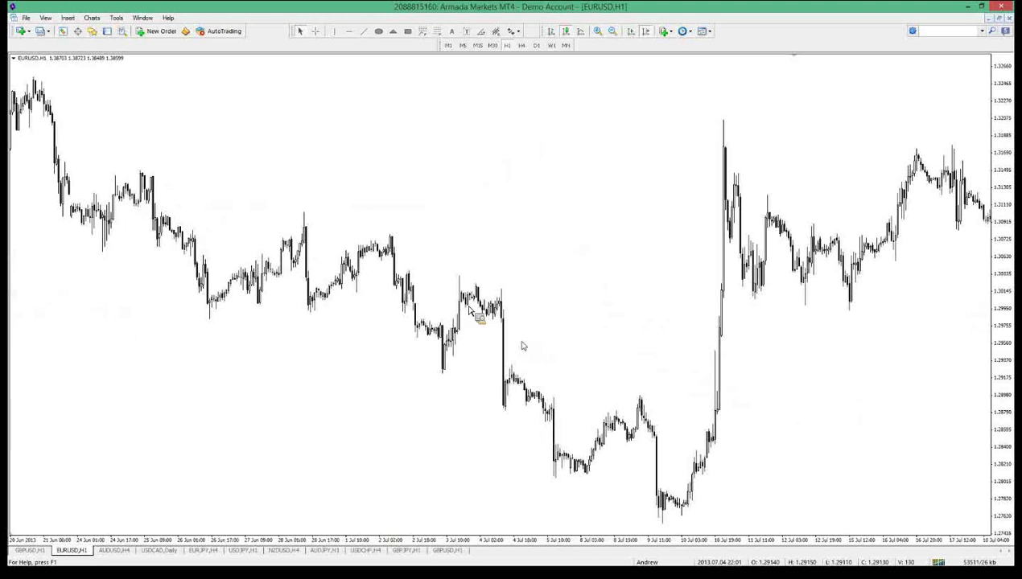
middle_click(457, 265)
middle_click(488, 346)
scroll(515, 402, up, 5)
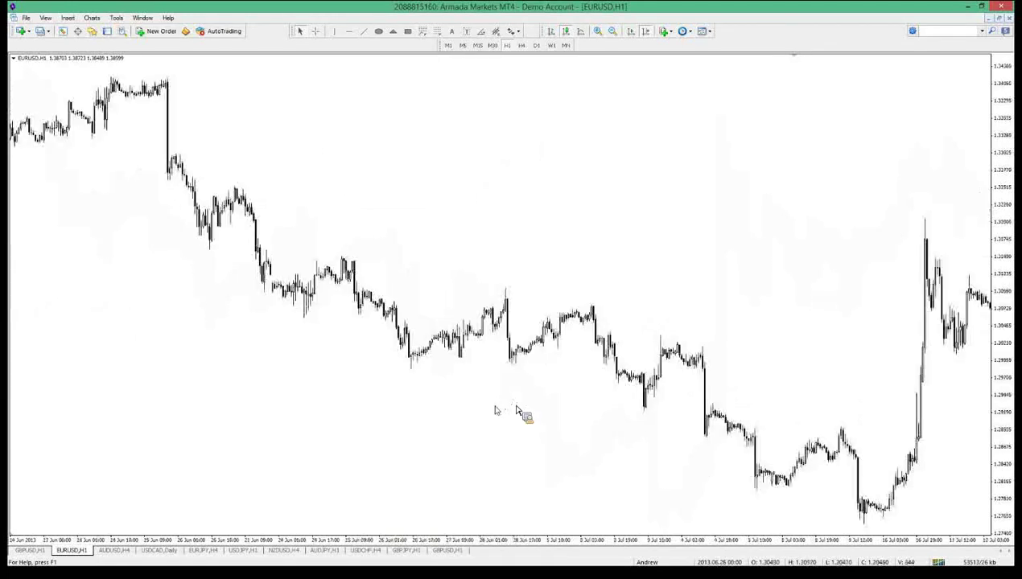
scroll(399, 378, up, 5)
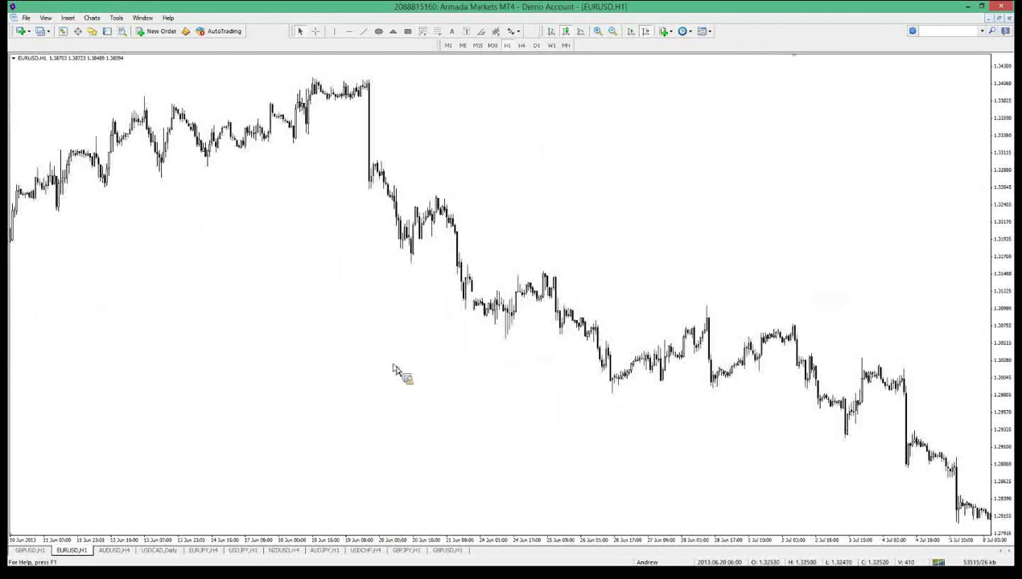
scroll(396, 370, up, 5)
scroll(396, 369, up, 5)
scroll(394, 369, up, 5)
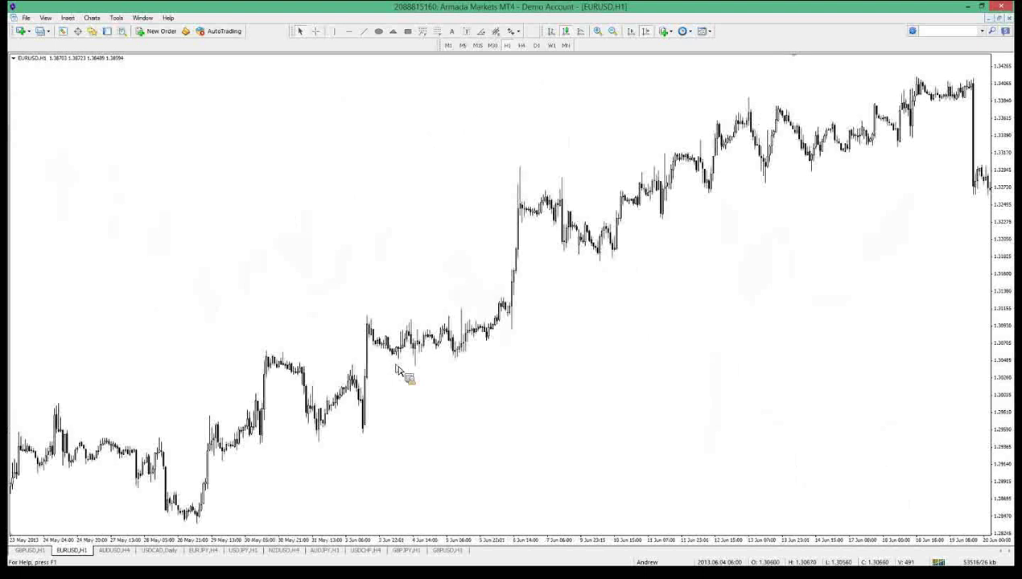
scroll(391, 402, up, 5)
scroll(391, 416, up, 5)
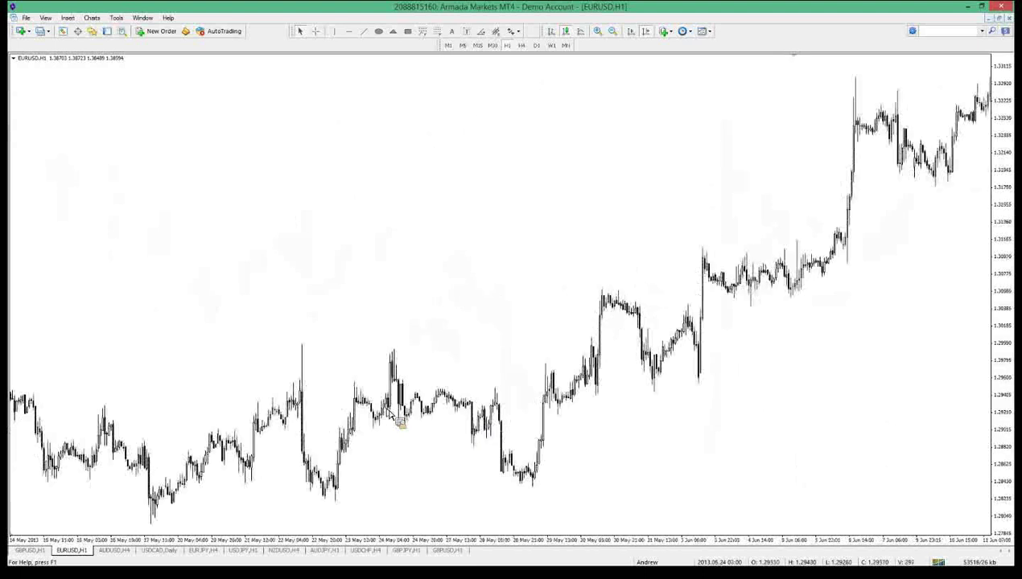
scroll(326, 430, up, 5)
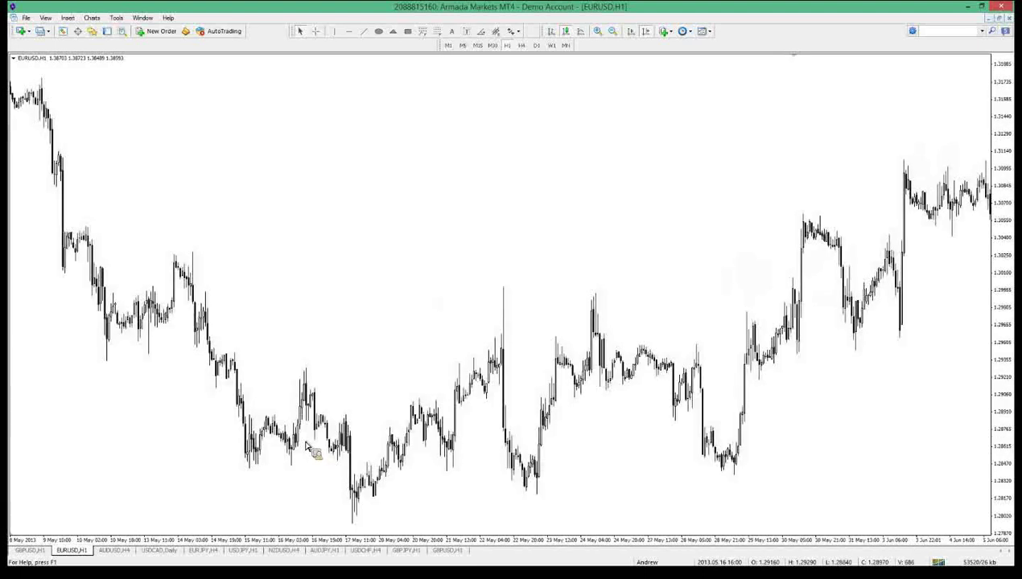
Step: Return to the latest EURUSD bars and draw a trendline from the green pattern's starting low X to its 28 April low B
click(647, 31)
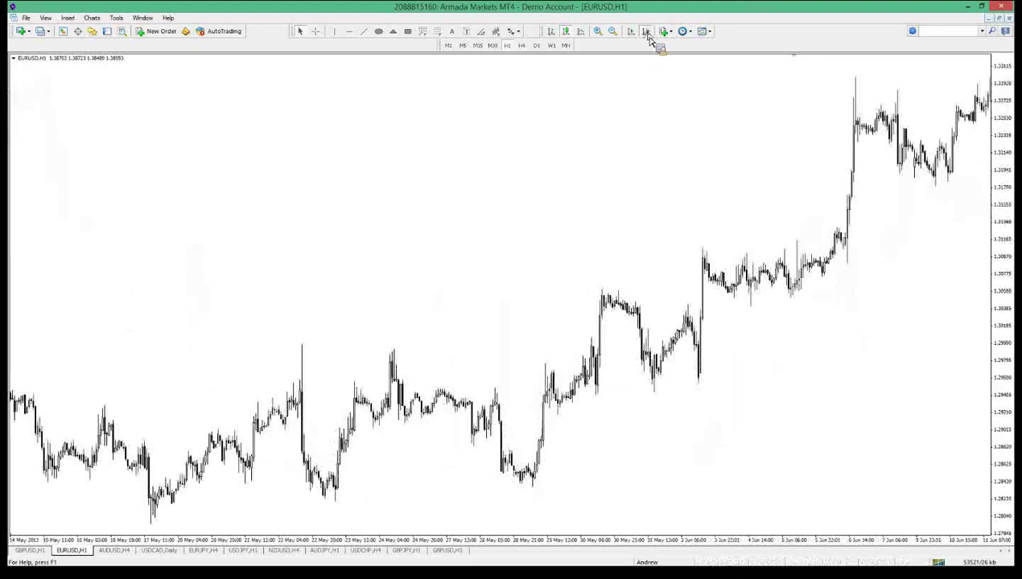
click(647, 32)
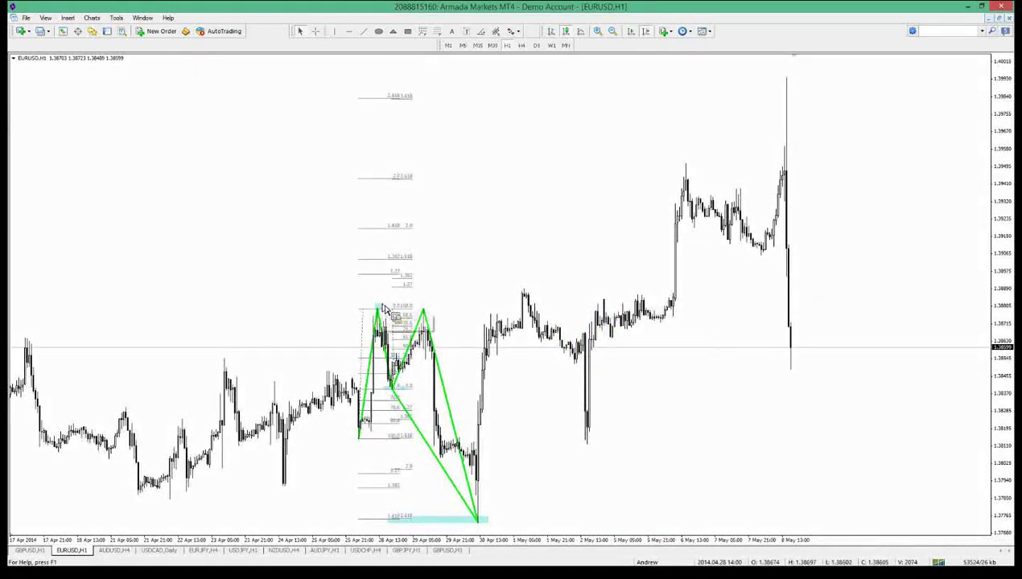
click(379, 308)
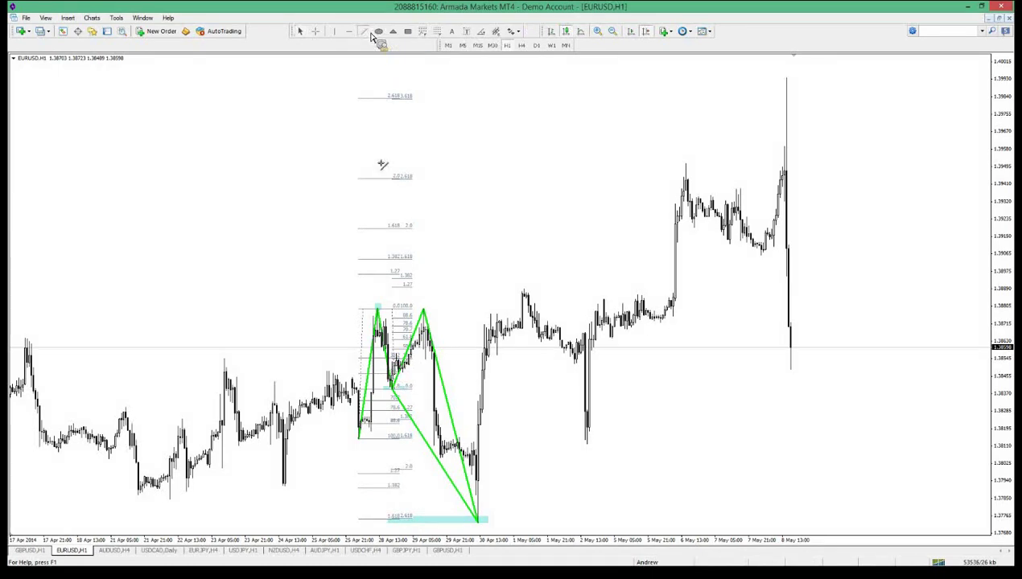
drag(359, 438, 393, 391)
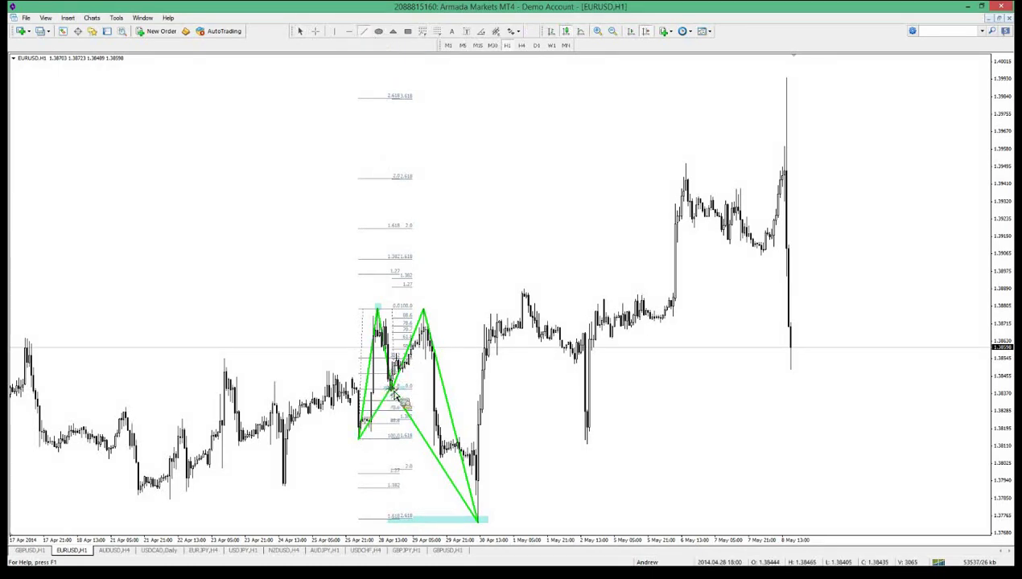
Step: Switch to the GBPUSD H1 chart with the marked XABCD pattern and examine price around the pattern's target zone
click(447, 550)
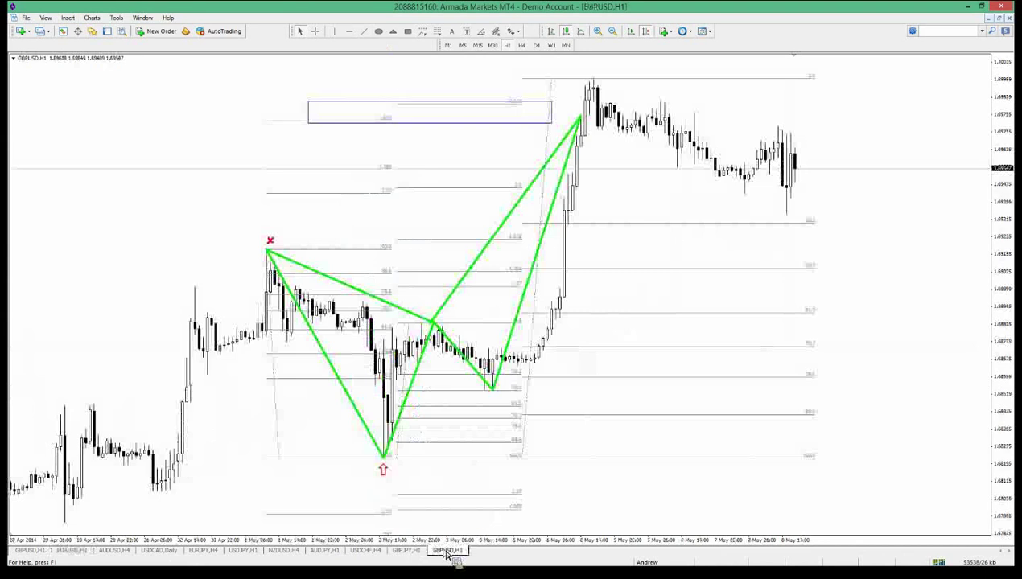
middle_click(724, 120)
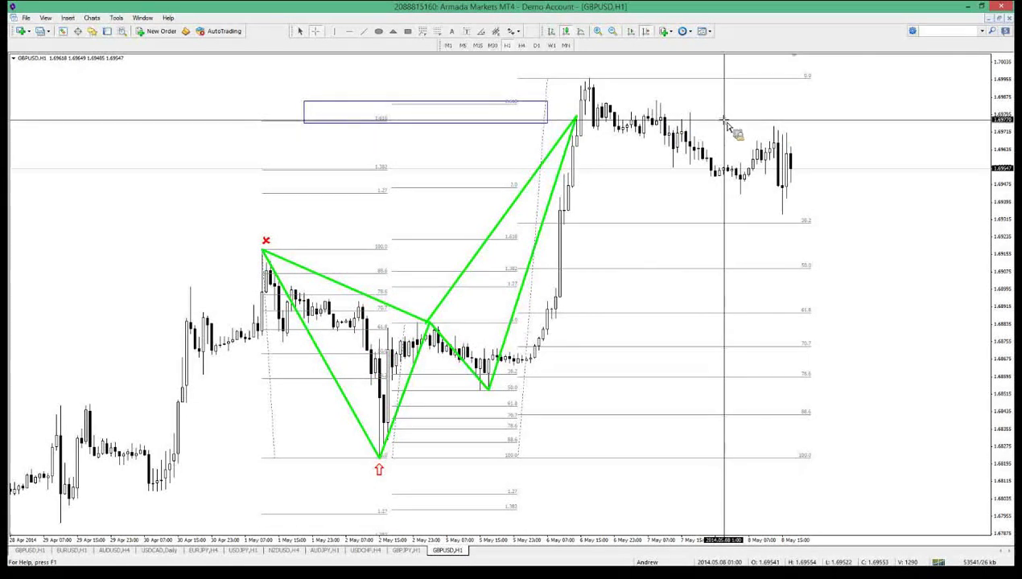
drag(726, 123, 727, 123)
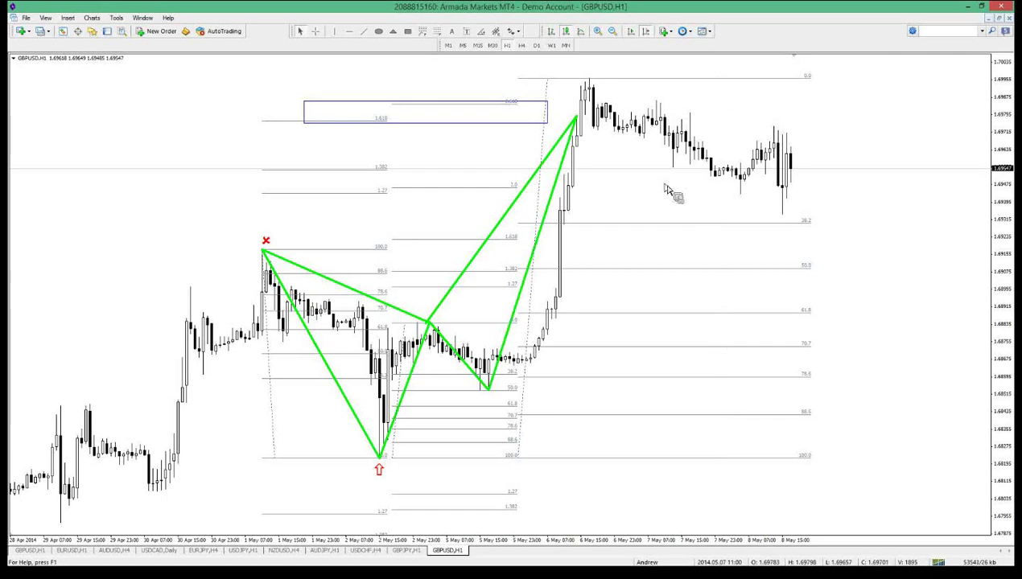